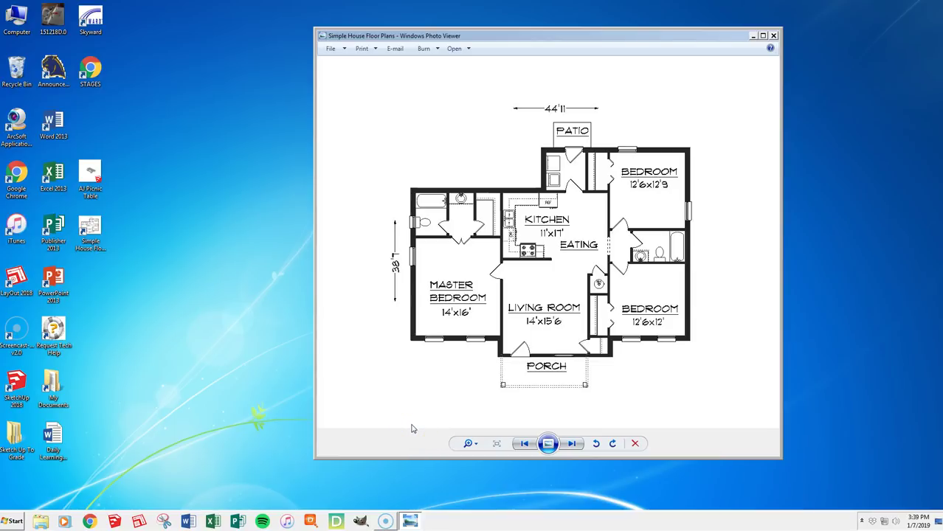
Step: Review the Simple House Floor Plans image in the photo viewer, then close the viewer
{"action": "left_click_drag", "start_coordinate": [636, 37], "coordinate": [594, 35]}
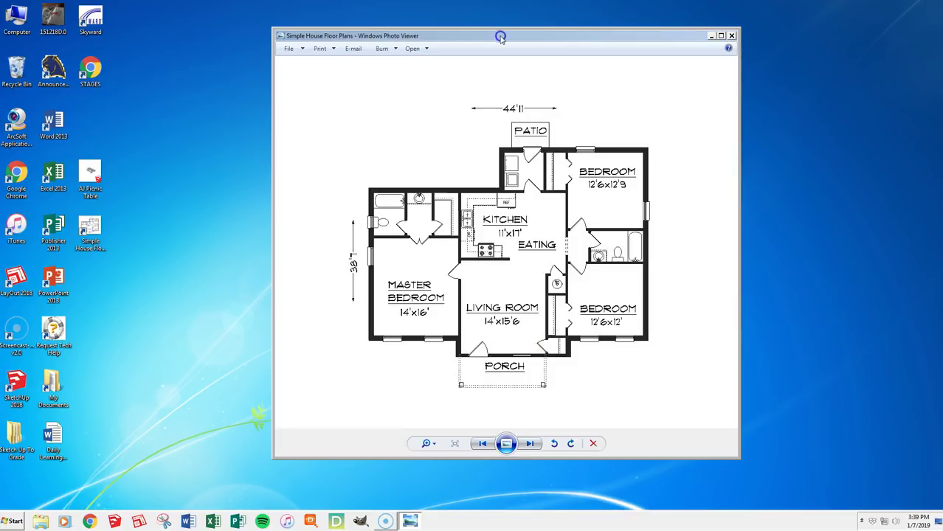
{"action": "left_click_drag", "start_coordinate": [502, 36], "coordinate": [481, 39]}
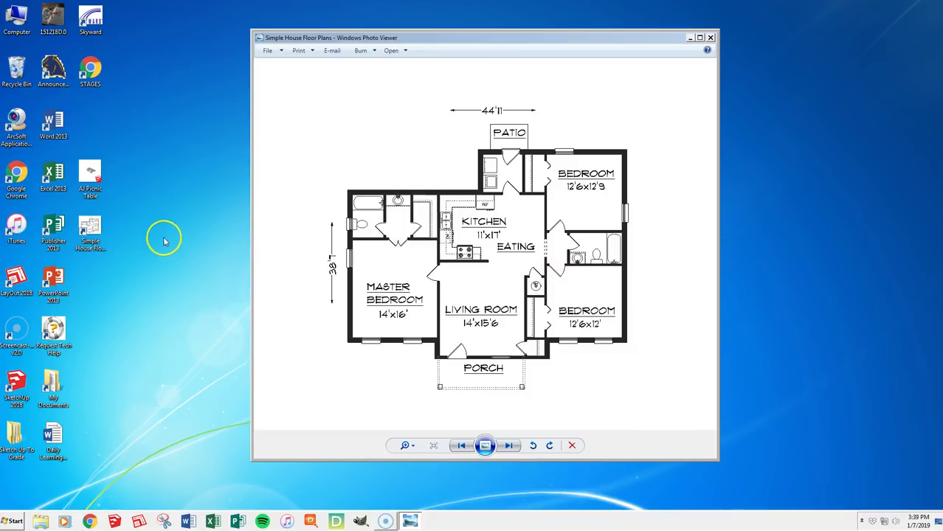
{"action": "left_click", "coordinate": [90, 234]}
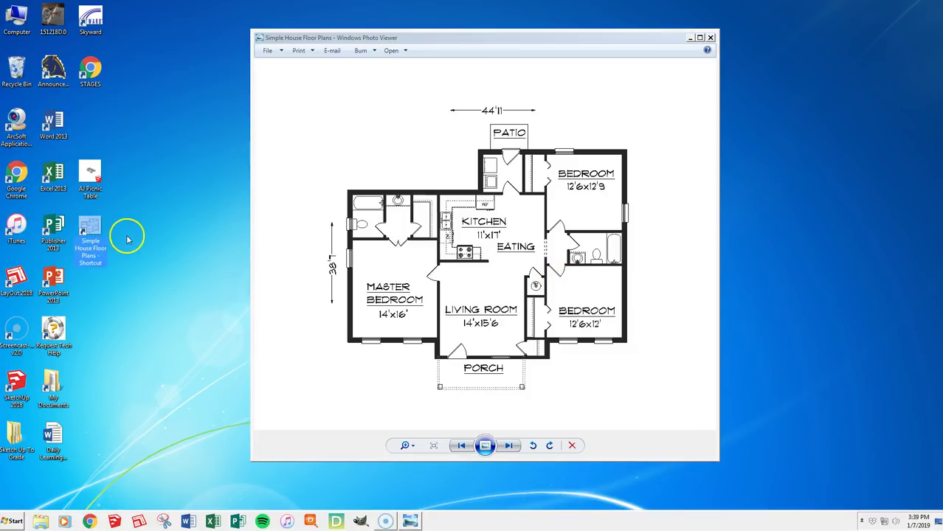
{"action": "left_click", "coordinate": [126, 240]}
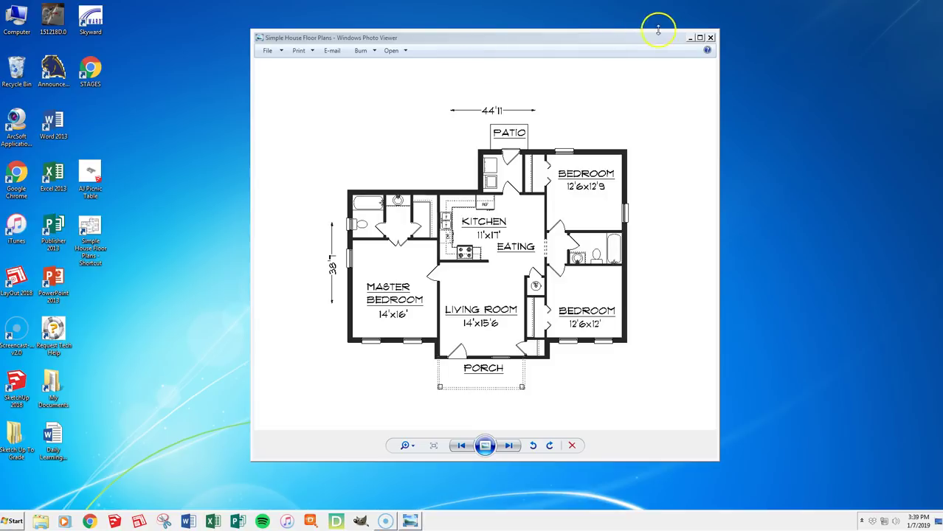
{"action": "left_click", "coordinate": [711, 38]}
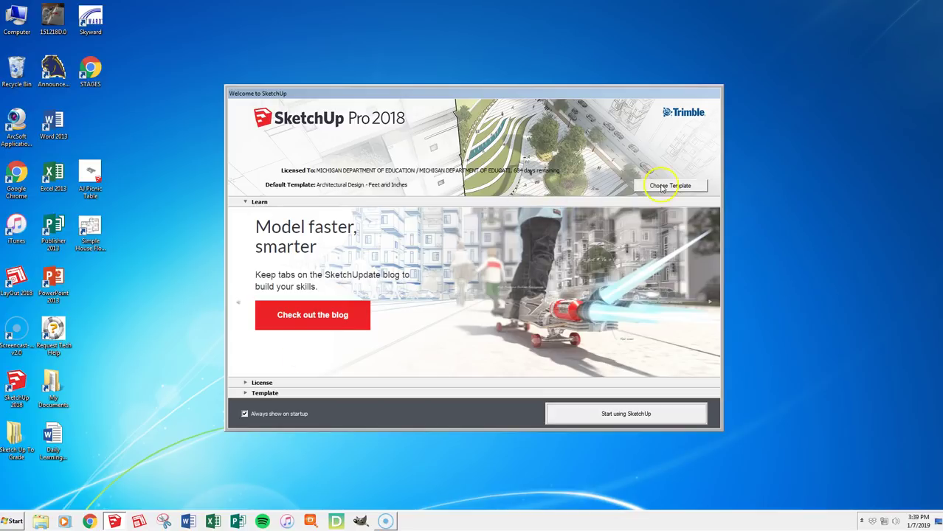
Step: Start a new SketchUp model with the Architectural Design - Feet and Inches template
{"action": "left_click", "coordinate": [662, 188]}
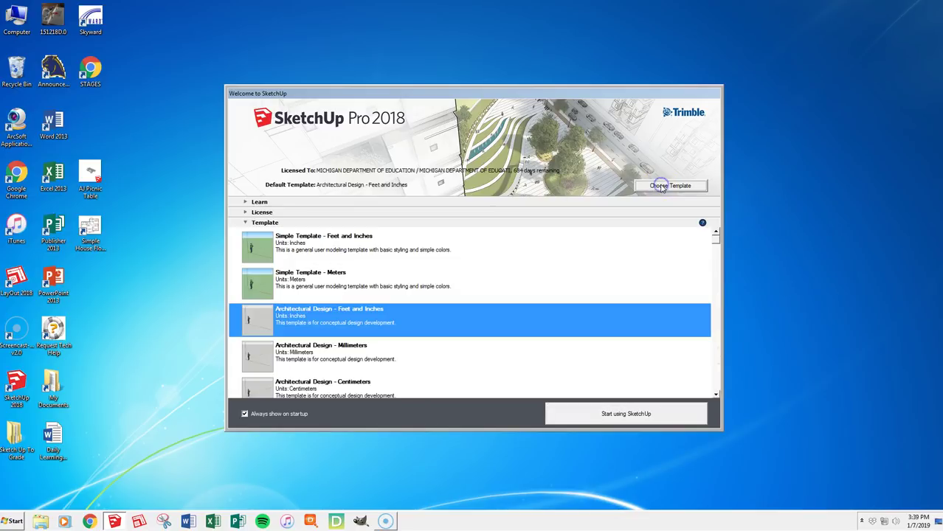
{"action": "left_click", "coordinate": [388, 320]}
{"action": "left_click", "coordinate": [640, 411]}
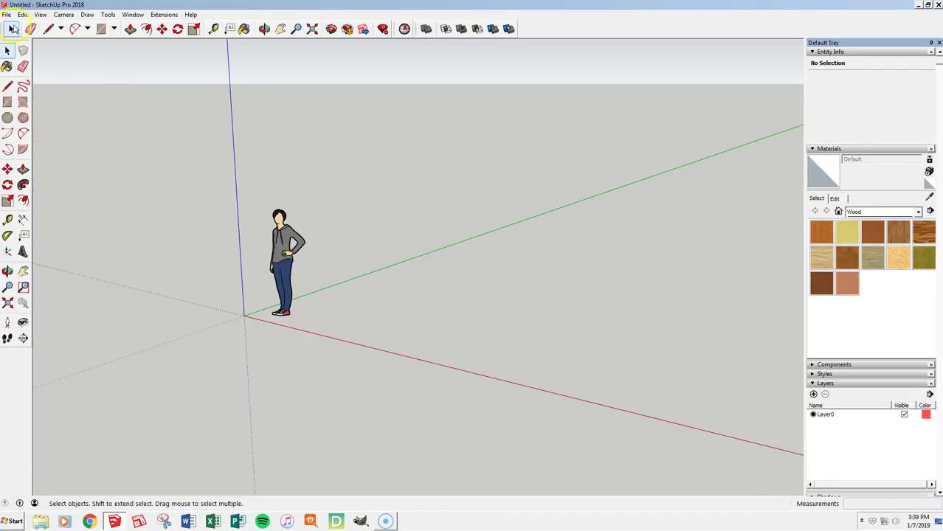
Step: Import the JPEG file Simple House Floor Plans from the Desktop as an image
{"action": "left_click", "coordinate": [7, 14]}
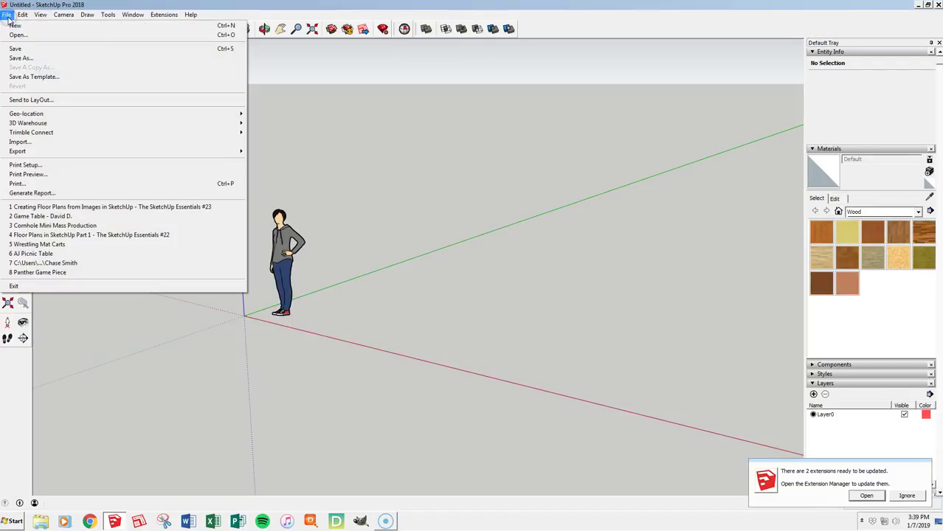
{"action": "left_click", "coordinate": [32, 144]}
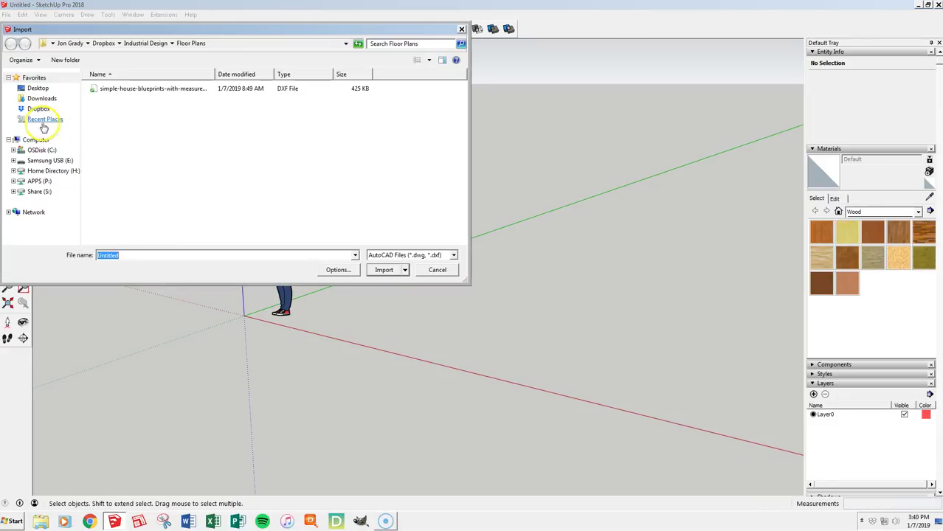
{"action": "left_click", "coordinate": [38, 89]}
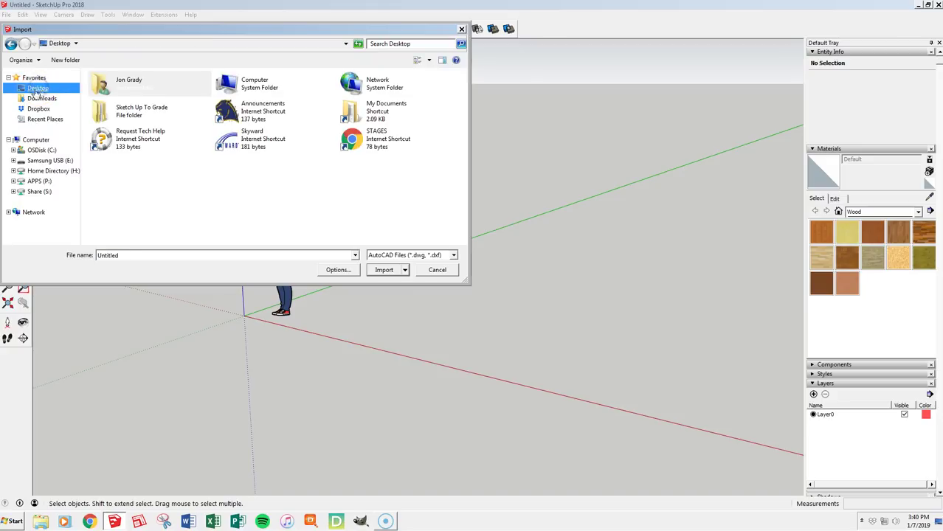
{"action": "left_click", "coordinate": [405, 256]}
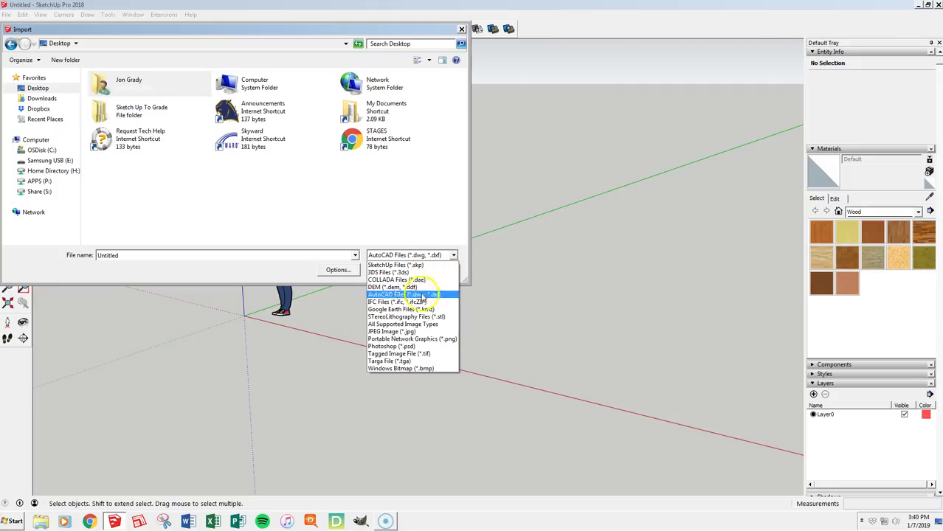
{"action": "left_click", "coordinate": [411, 339]}
{"action": "left_click", "coordinate": [428, 301]}
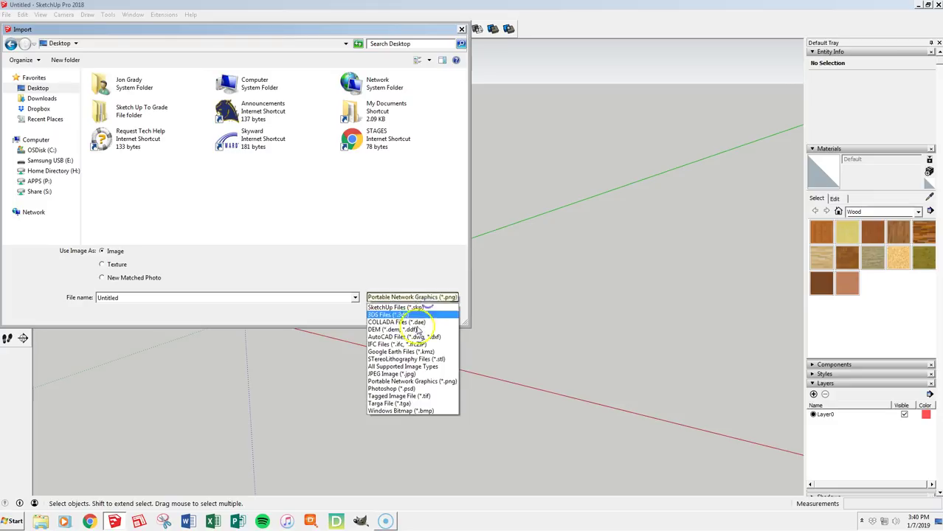
{"action": "left_click", "coordinate": [410, 371]}
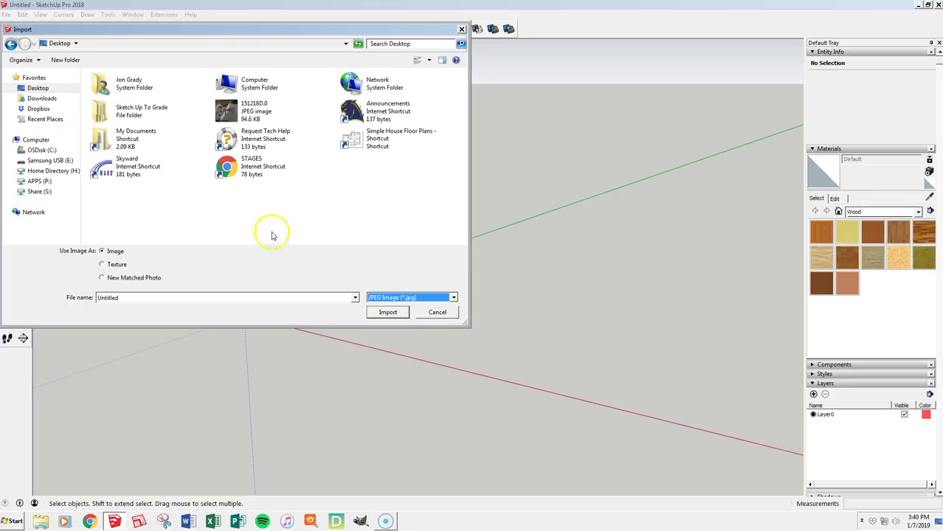
{"action": "left_click", "coordinate": [391, 143]}
{"action": "left_click", "coordinate": [378, 307]}
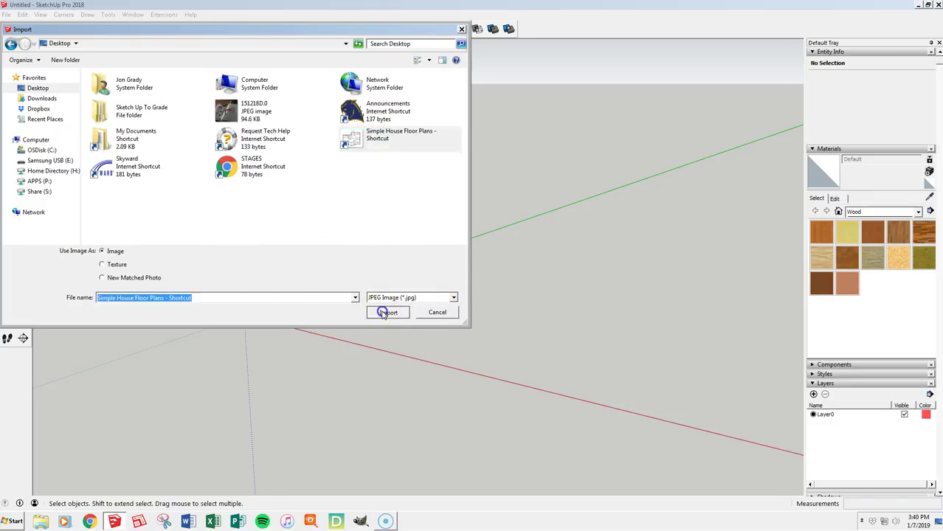
Step: Place the floor plan image flat on the ground with its corner at the origin, about 61' high
{"action": "middle_click_drag", "start_coordinate": [301, 284], "coordinate": [291, 387]}
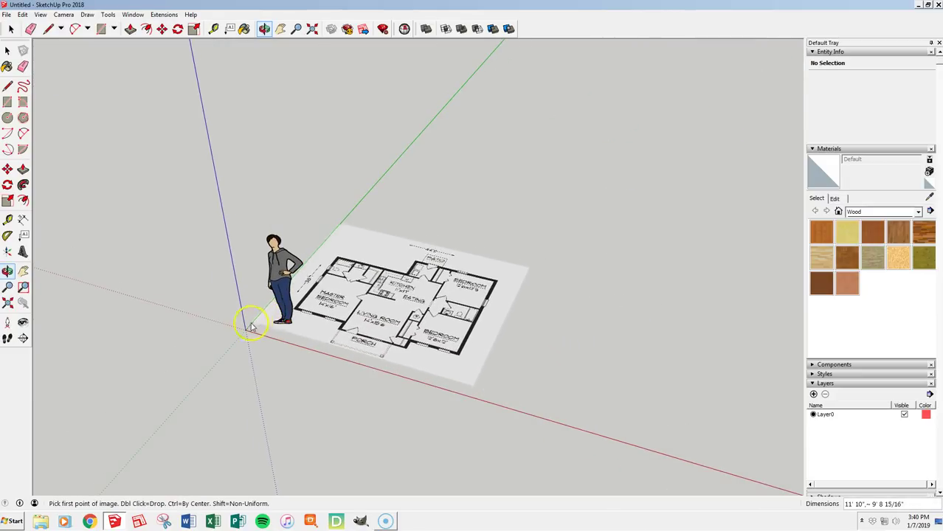
{"action": "left_click_drag", "start_coordinate": [246, 330], "coordinate": [746, 510]}
{"action": "scroll", "coordinate": [247, 330], "scroll_direction": "down", "scroll_amount": 5}
{"action": "scroll", "coordinate": [494, 248], "scroll_direction": "down", "scroll_amount": 5}
{"action": "scroll", "coordinate": [522, 262], "scroll_direction": "up", "scroll_amount": 5}
{"action": "scroll", "coordinate": [671, 210], "scroll_direction": "down", "scroll_amount": 3}
{"action": "left_click_drag", "start_coordinate": [879, 504], "coordinate": [663, 191]}
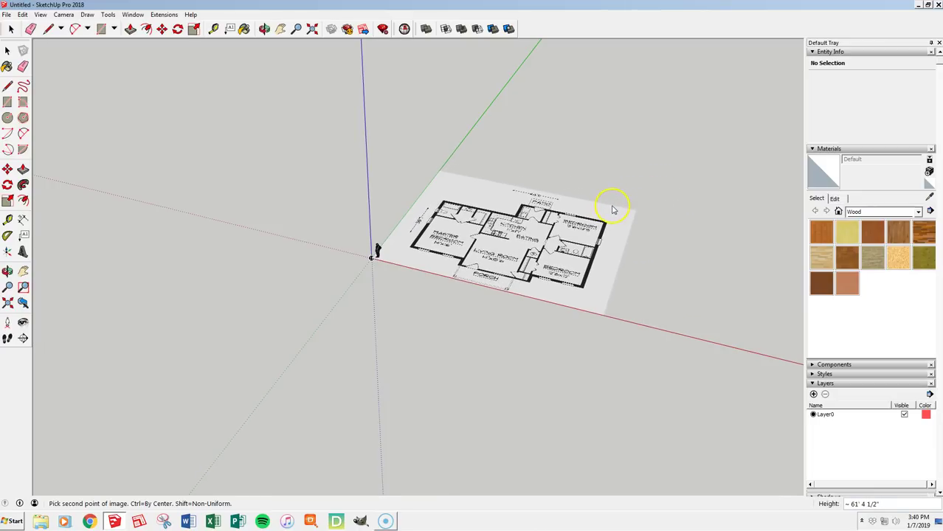
{"action": "left_click", "coordinate": [610, 204]}
Step: Examine the placed floor plan from above, including its room sizes and overall width and depth dimensions
{"action": "scroll", "coordinate": [517, 203], "scroll_direction": "up", "scroll_amount": 5}
{"action": "scroll", "coordinate": [528, 199], "scroll_direction": "down", "scroll_amount": 4}
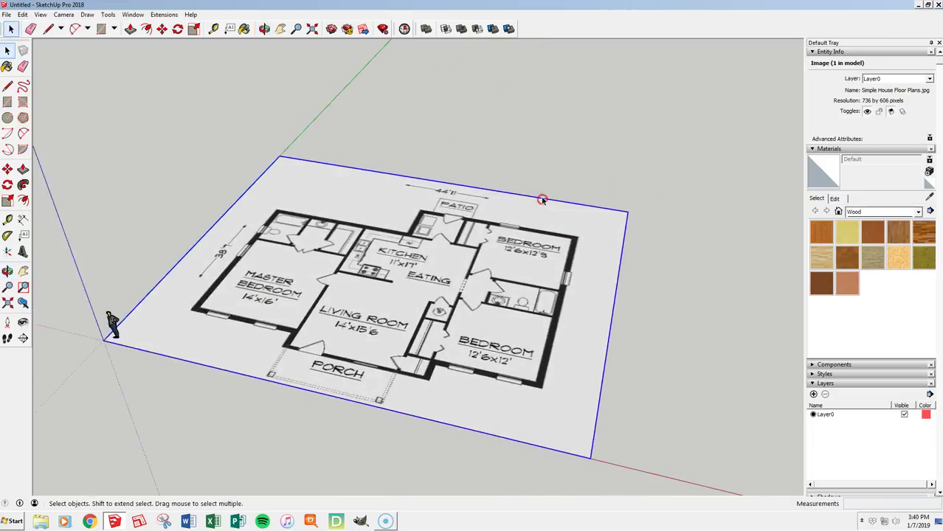
{"action": "scroll", "coordinate": [609, 191], "scroll_direction": "up", "scroll_amount": 2}
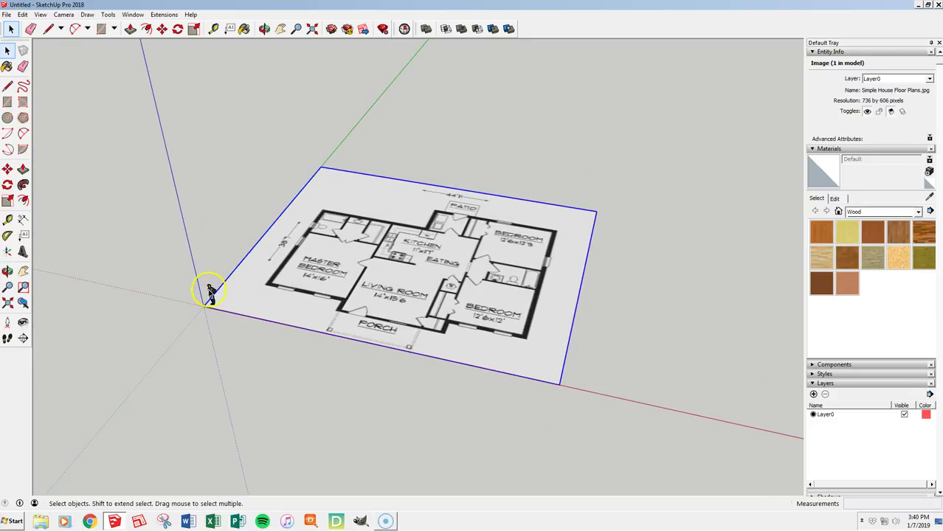
{"action": "middle_click_drag", "start_coordinate": [255, 262], "coordinate": [449, 320]}
{"action": "scroll", "coordinate": [499, 252], "scroll_direction": "up", "scroll_amount": 1}
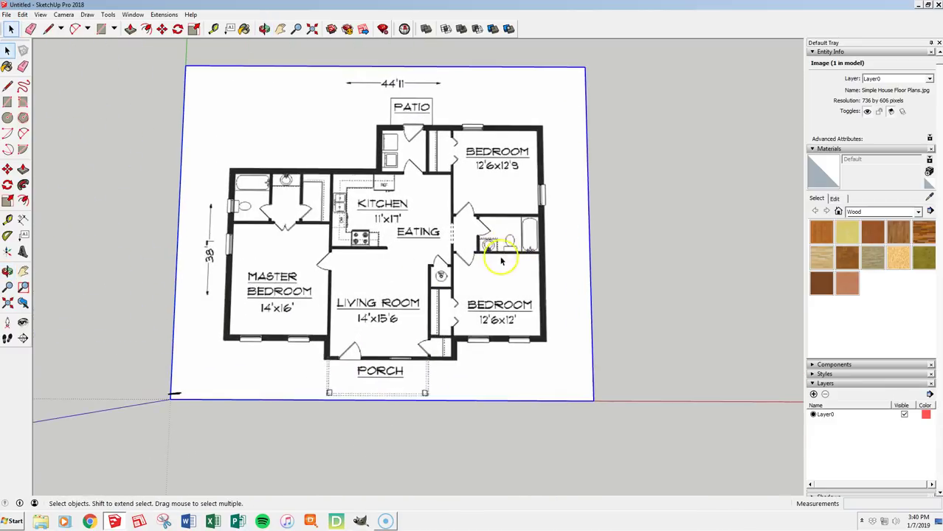
{"action": "scroll", "coordinate": [210, 284], "scroll_direction": "up", "scroll_amount": 1}
{"action": "scroll", "coordinate": [465, 59], "scroll_direction": "up", "scroll_amount": 1}
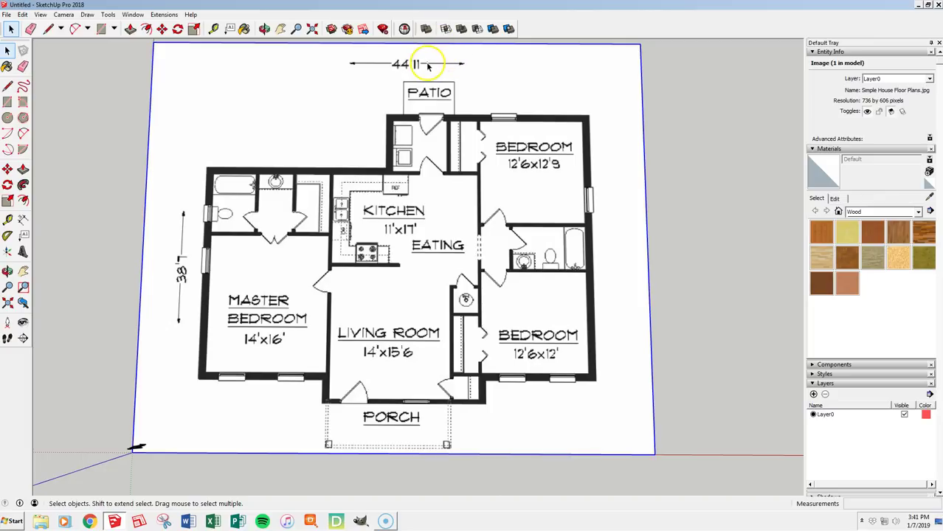
{"action": "scroll", "coordinate": [248, 252], "scroll_direction": "down", "scroll_amount": 1}
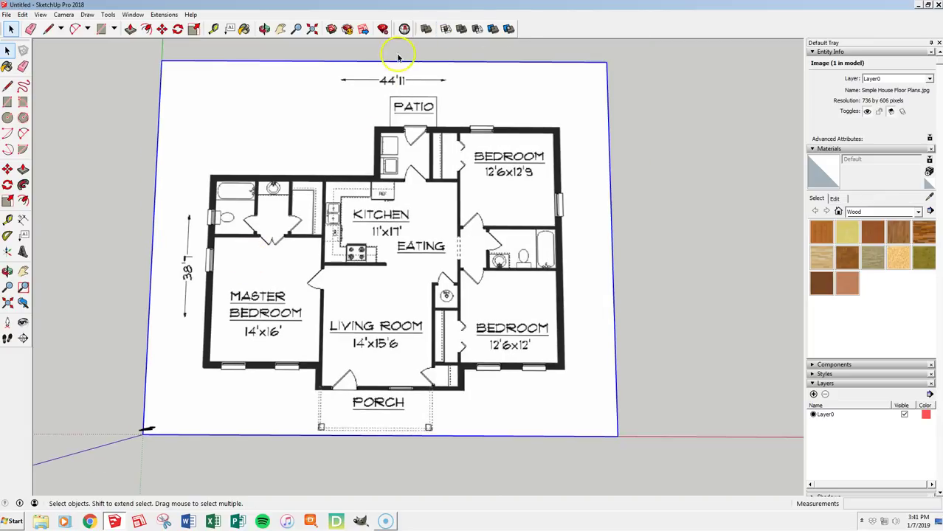
{"action": "scroll", "coordinate": [399, 57], "scroll_direction": "up", "scroll_amount": 1}
{"action": "scroll", "coordinate": [396, 73], "scroll_direction": "down", "scroll_amount": 1}
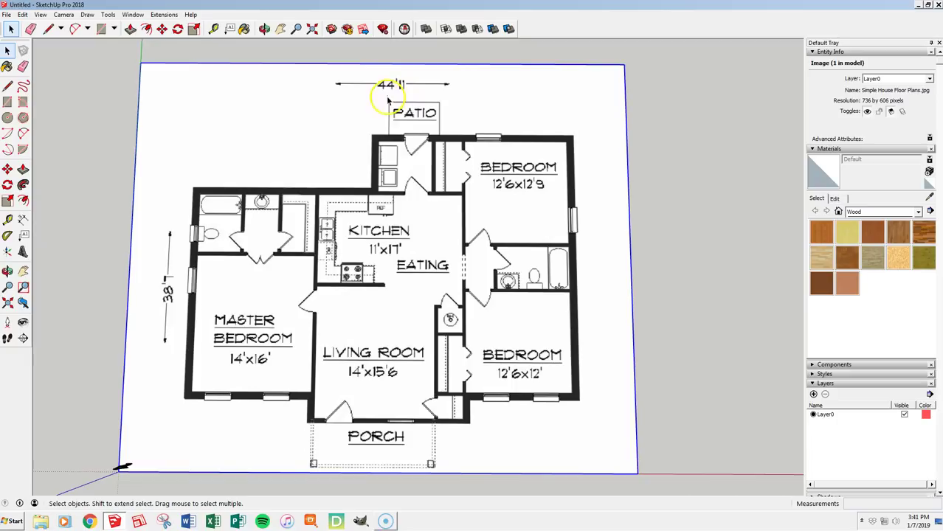
Step: Measure the house width with the Tape Measure from the master bathroom's inner outside-wall corner straight across to the far bedroom wall's inner face
{"action": "left_click", "coordinate": [7, 220]}
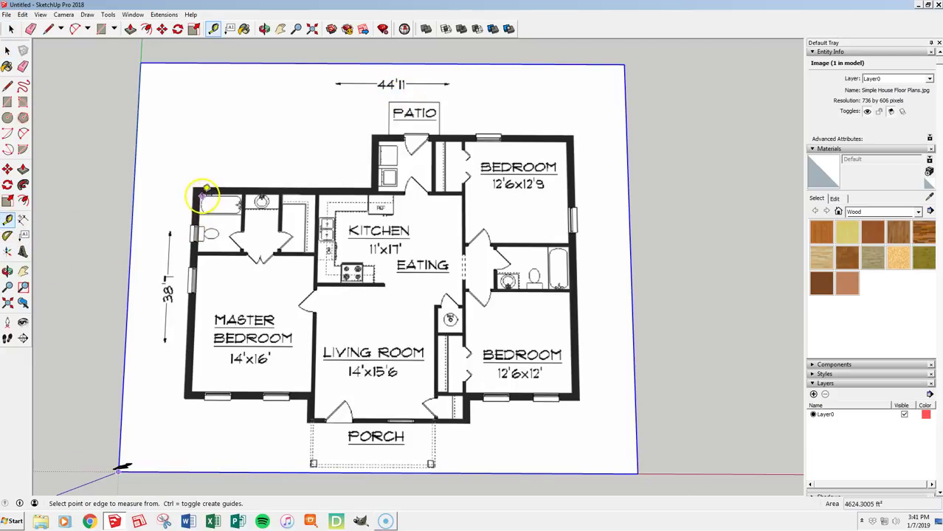
{"action": "scroll", "coordinate": [404, 67], "scroll_direction": "up", "scroll_amount": 2}
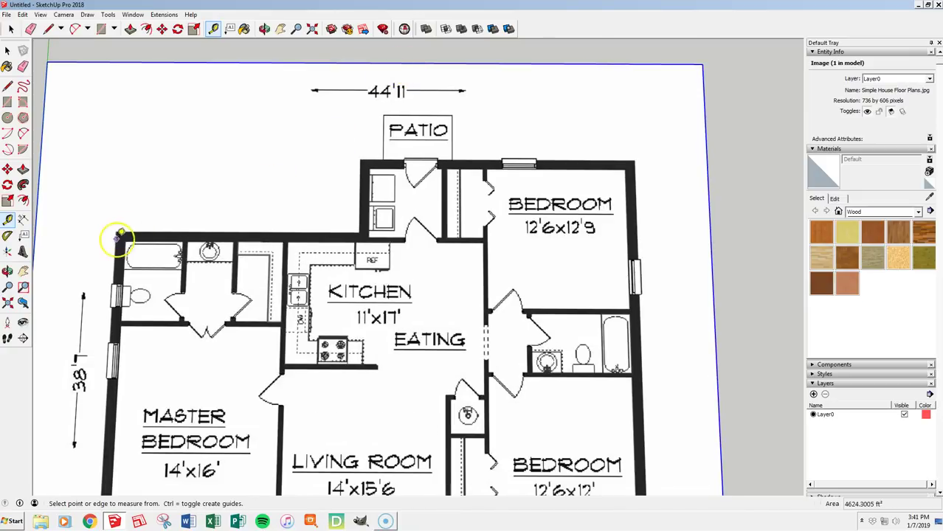
{"action": "scroll", "coordinate": [126, 235], "scroll_direction": "up", "scroll_amount": 5}
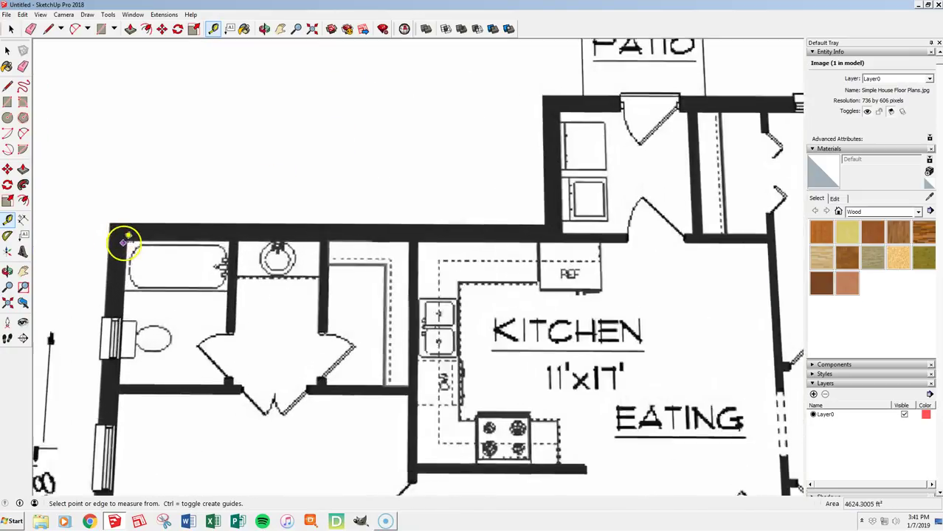
{"action": "scroll", "coordinate": [126, 235], "scroll_direction": "up", "scroll_amount": 5}
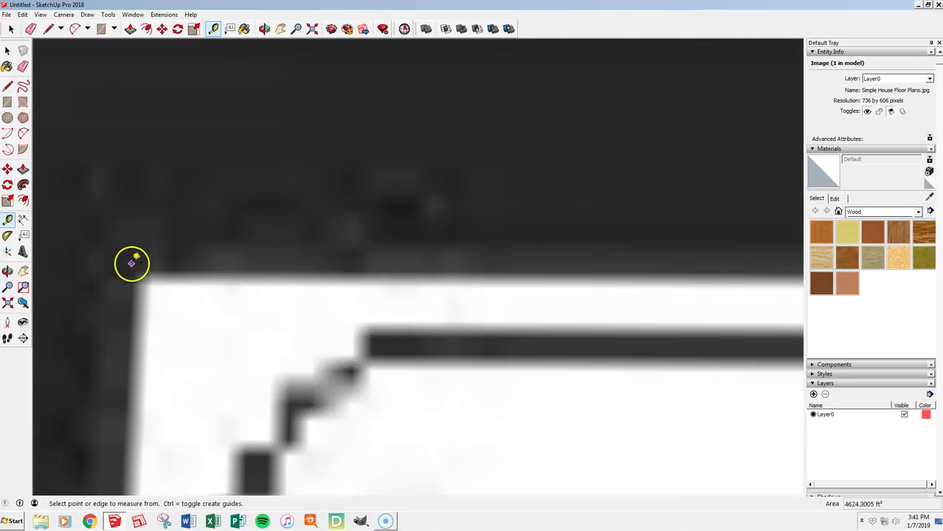
{"action": "left_click", "coordinate": [136, 273]}
{"action": "scroll", "coordinate": [136, 272], "scroll_direction": "down", "scroll_amount": 8}
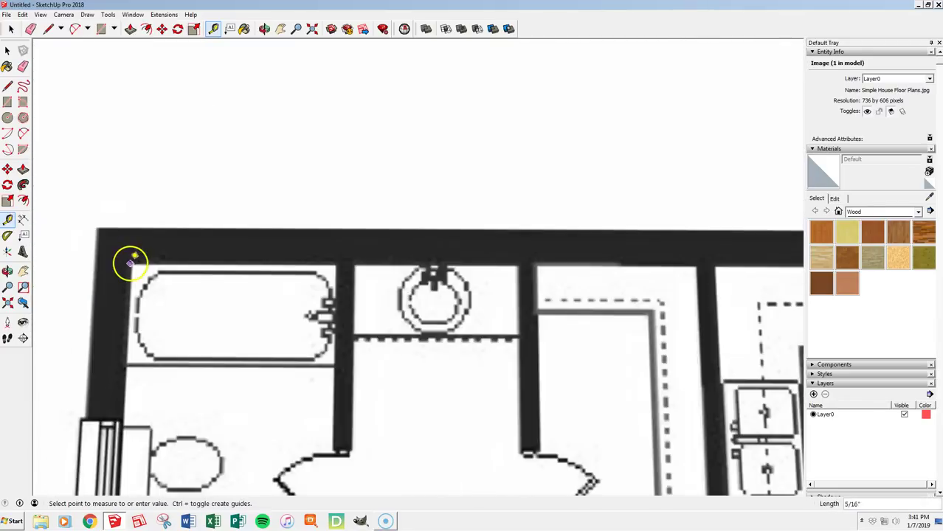
{"action": "scroll", "coordinate": [128, 298], "scroll_direction": "down", "scroll_amount": 6}
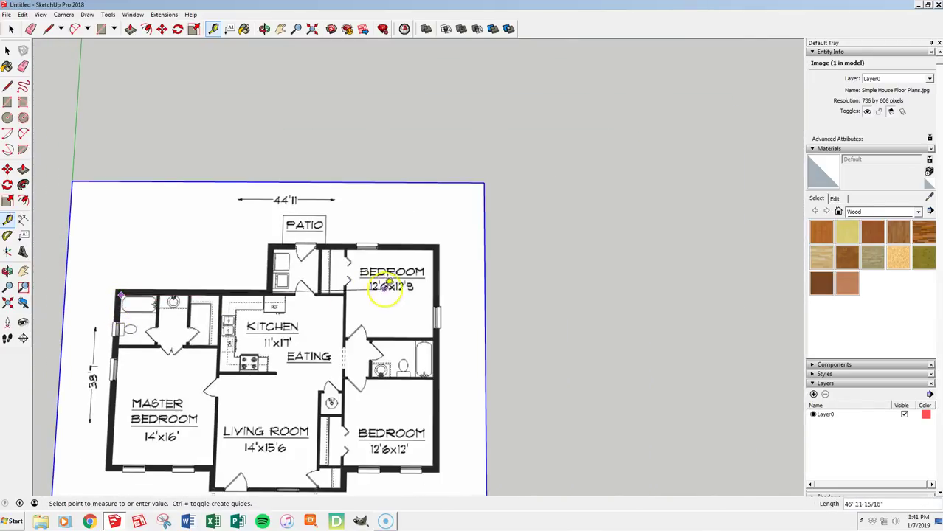
{"action": "scroll", "coordinate": [410, 293], "scroll_direction": "up", "scroll_amount": 8}
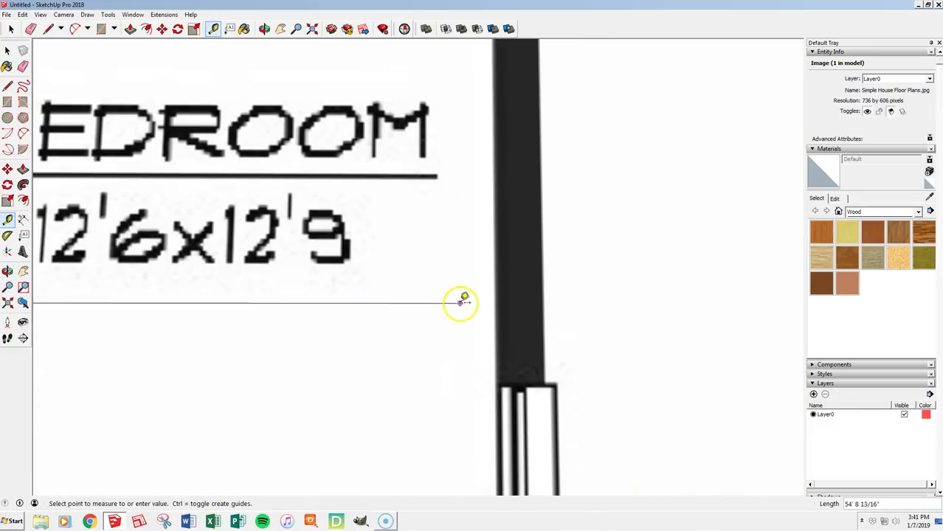
{"action": "scroll", "coordinate": [487, 309], "scroll_direction": "up", "scroll_amount": 5}
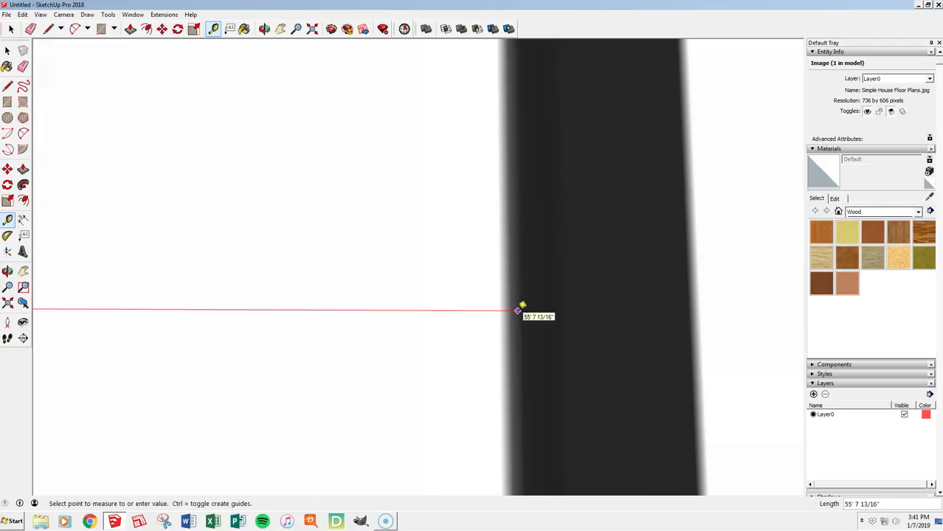
{"action": "left_click", "coordinate": [519, 310]}
Step: Set the measured house width to 44'11" and accept resizing the whole model
{"action": "scroll", "coordinate": [544, 336], "scroll_direction": "down", "scroll_amount": 10}
{"action": "scroll", "coordinate": [588, 333], "scroll_direction": "down", "scroll_amount": 3}
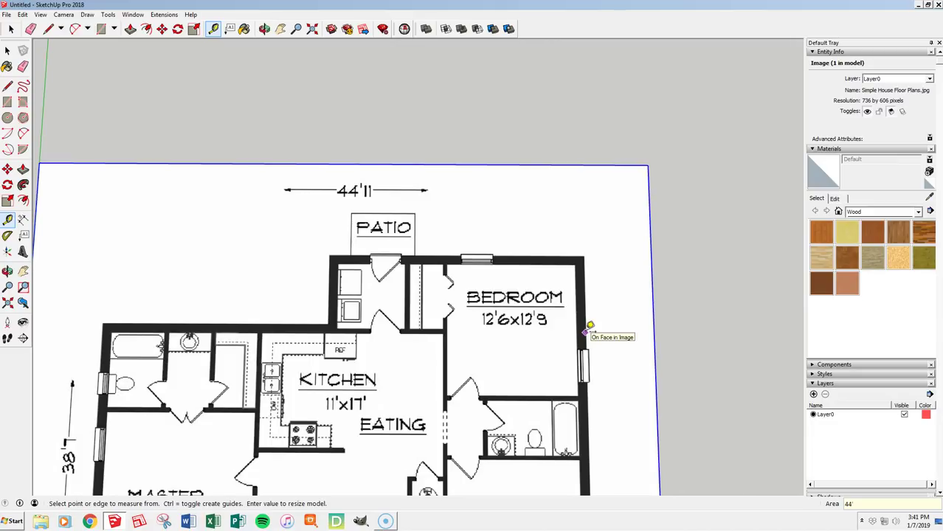
{"action": "key", "text": "Escape"}
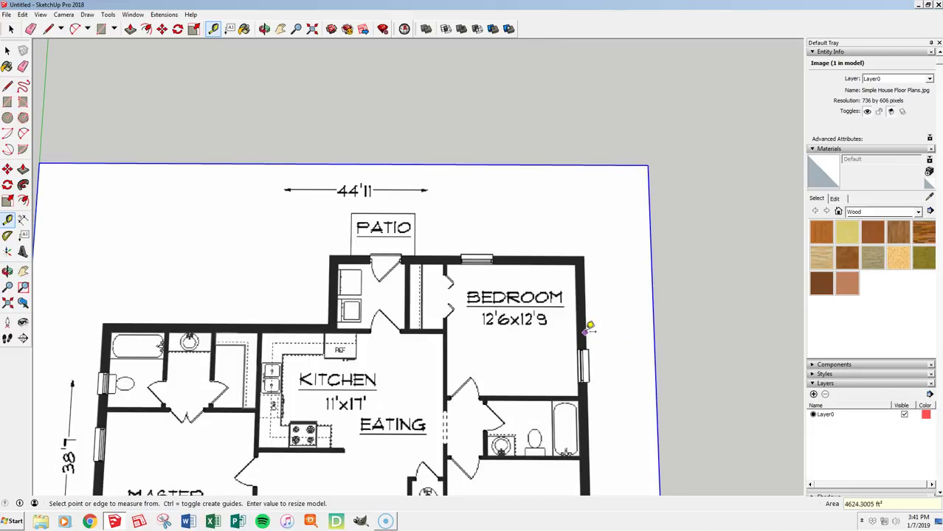
{"action": "key", "text": "Return"}
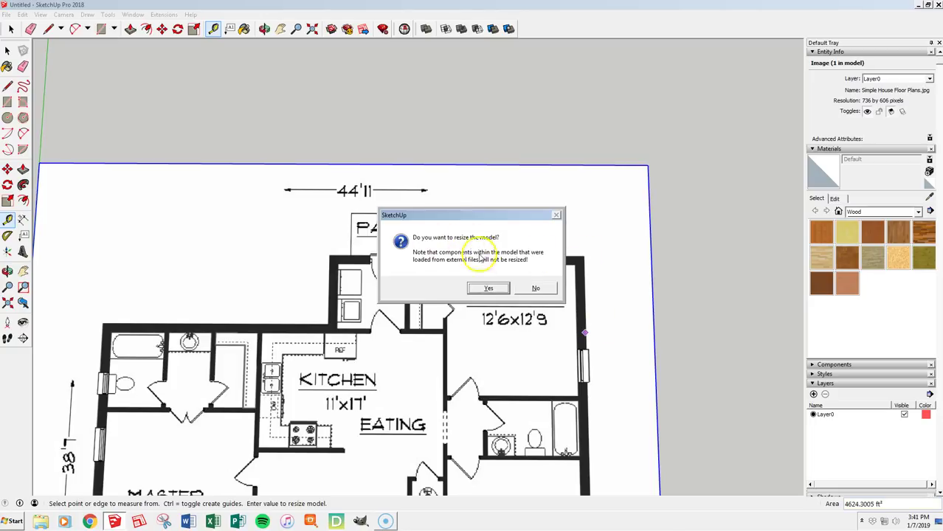
{"action": "left_click", "coordinate": [490, 288]}
Step: Re-measure the house width from the master bathroom's inner outside-wall corner straight across to the far upper bedroom wall's inner face
{"action": "scroll", "coordinate": [532, 269], "scroll_direction": "down", "scroll_amount": 3}
{"action": "scroll", "coordinate": [309, 337], "scroll_direction": "up", "scroll_amount": 1}
{"action": "scroll", "coordinate": [310, 332], "scroll_direction": "down", "scroll_amount": 1}
{"action": "scroll", "coordinate": [291, 354], "scroll_direction": "up", "scroll_amount": 10}
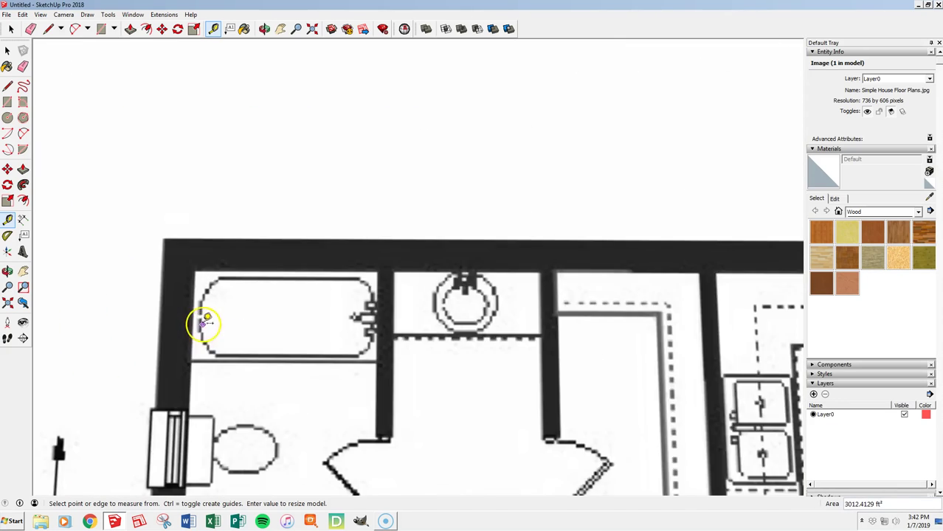
{"action": "scroll", "coordinate": [184, 222], "scroll_direction": "up", "scroll_amount": 2}
{"action": "left_click", "coordinate": [164, 215]}
{"action": "scroll", "coordinate": [151, 243], "scroll_direction": "down", "scroll_amount": 5}
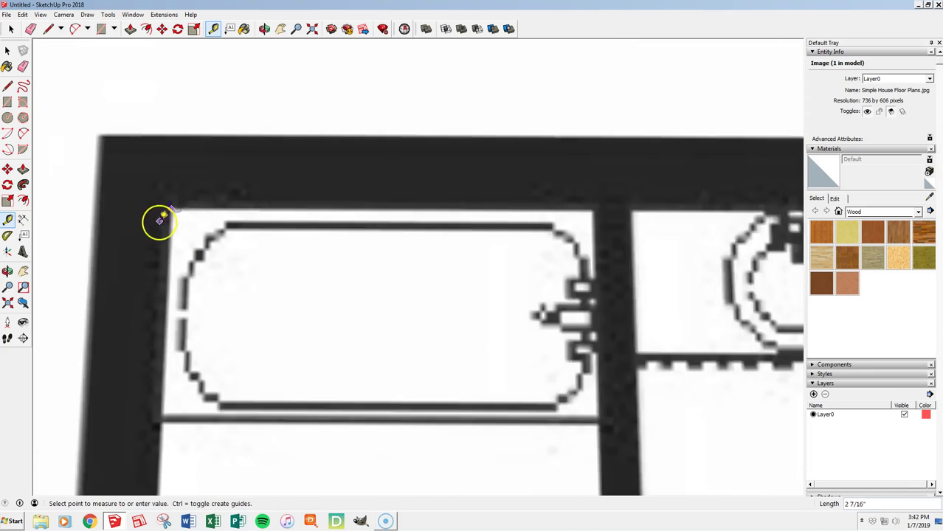
{"action": "scroll", "coordinate": [144, 258], "scroll_direction": "down", "scroll_amount": 6}
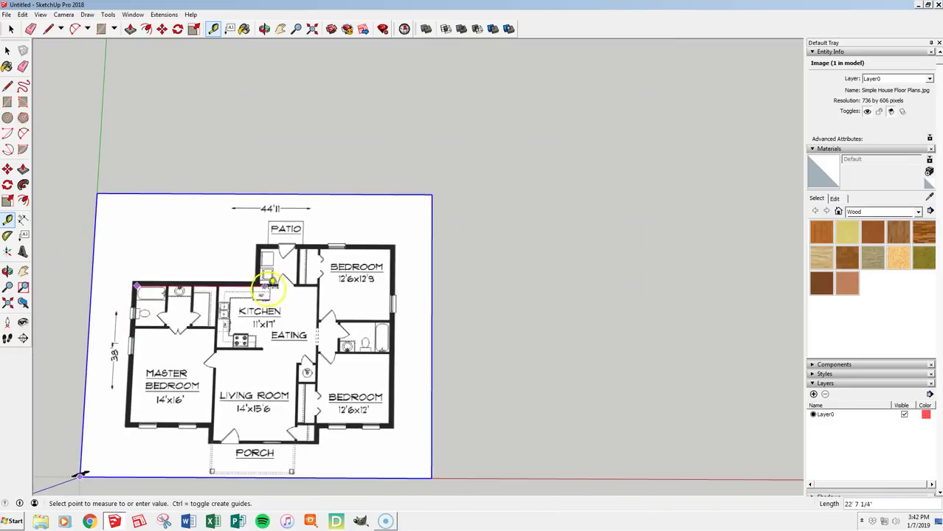
{"action": "scroll", "coordinate": [391, 289], "scroll_direction": "up", "scroll_amount": 8}
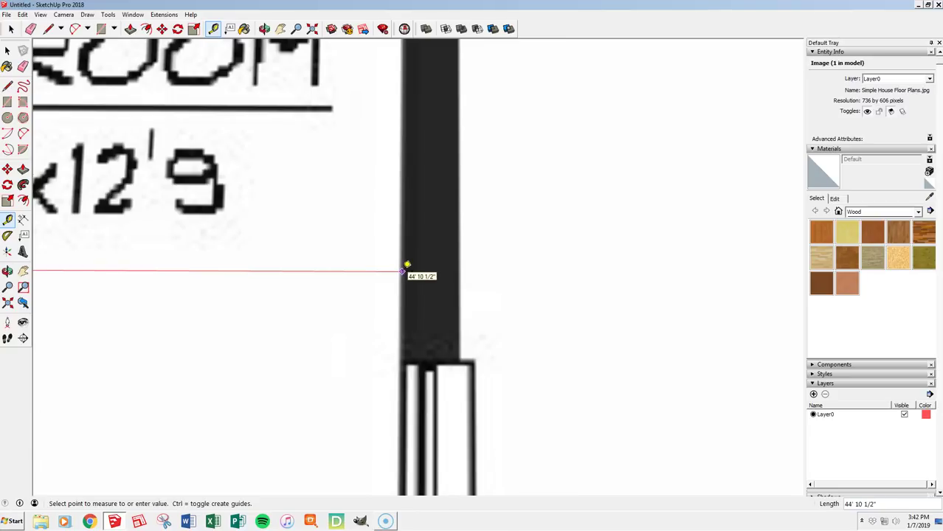
{"action": "scroll", "coordinate": [406, 267], "scroll_direction": "down", "scroll_amount": 10}
{"action": "scroll", "coordinate": [406, 267], "scroll_direction": "down", "scroll_amount": 3}
{"action": "left_click", "coordinate": [406, 268]}
Step: Measure the 12'6x12' bedroom's width along its window wall, from the outside wall's inner corner to the closet wall
{"action": "scroll", "coordinate": [388, 325], "scroll_direction": "up", "scroll_amount": 5}
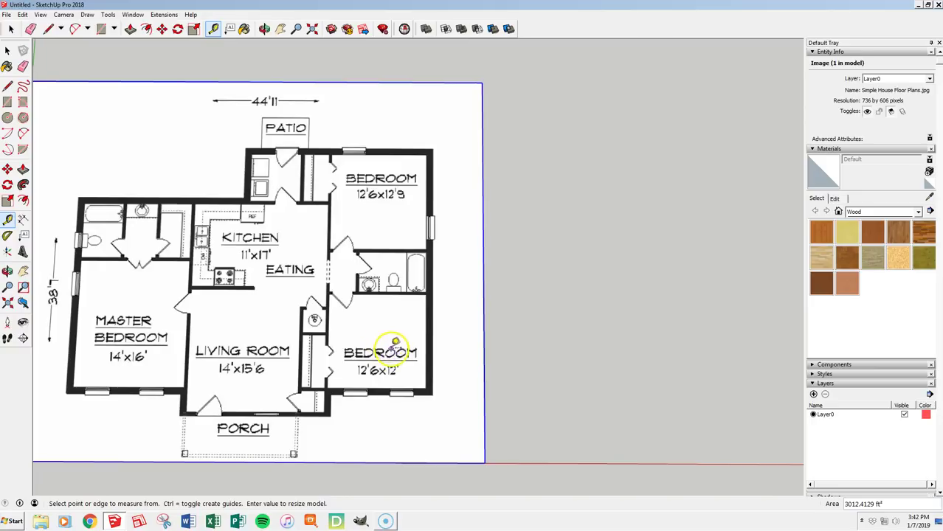
{"action": "scroll", "coordinate": [393, 423], "scroll_direction": "up", "scroll_amount": 4}
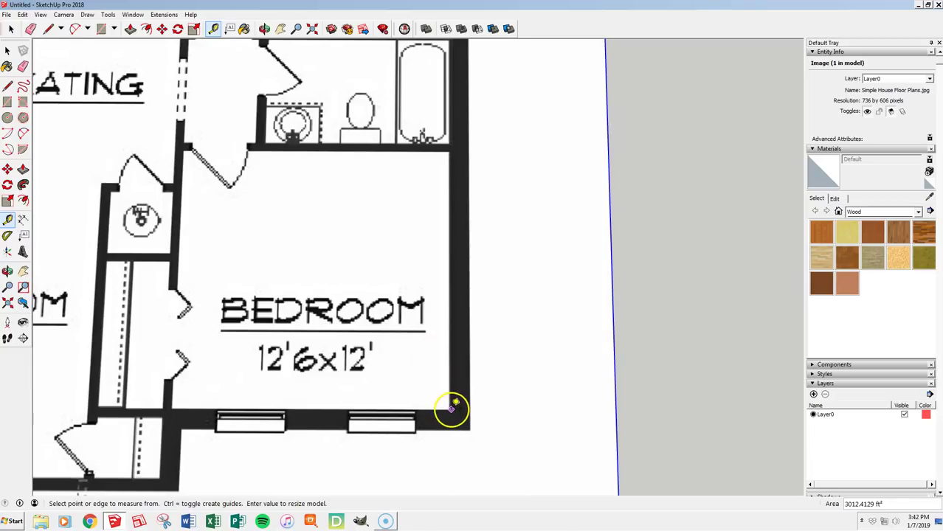
{"action": "left_click", "coordinate": [450, 408]}
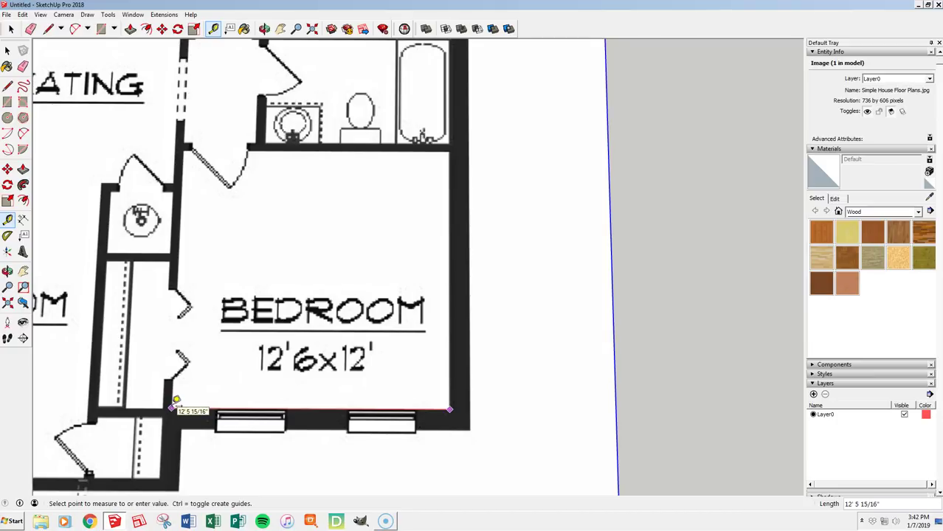
{"action": "scroll", "coordinate": [376, 378], "scroll_direction": "down", "scroll_amount": 5}
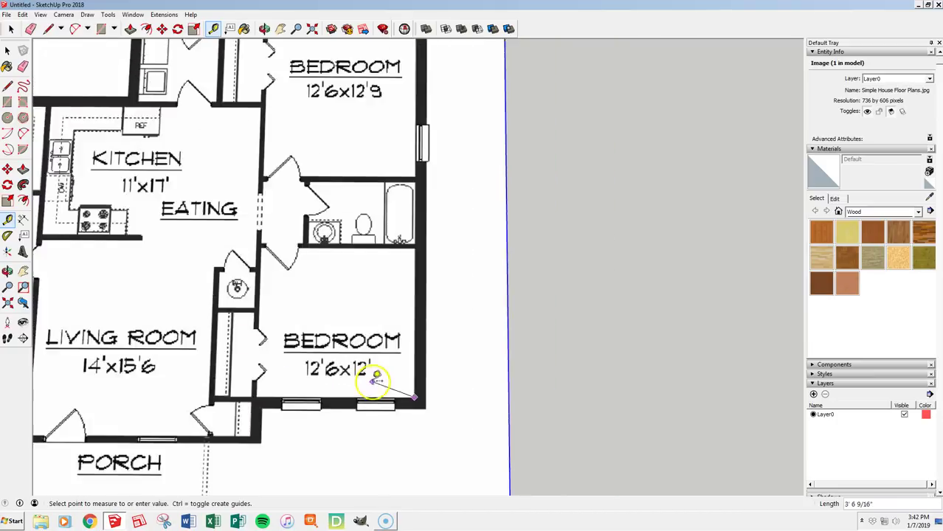
{"action": "key", "text": "Escape"}
Step: Explode the floor plan image into editable geometry and clear the selection
{"action": "middle_click_drag", "start_coordinate": [480, 313], "coordinate": [397, 249]}
{"action": "key", "text": "space"}
{"action": "scroll", "coordinate": [248, 320], "scroll_direction": "up", "scroll_amount": 2}
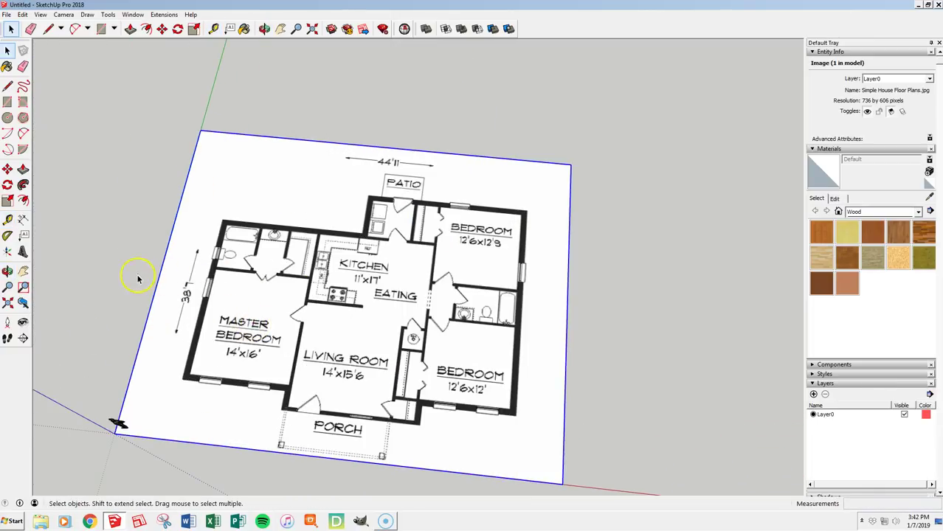
{"action": "middle_click_drag", "start_coordinate": [195, 317], "coordinate": [217, 278]}
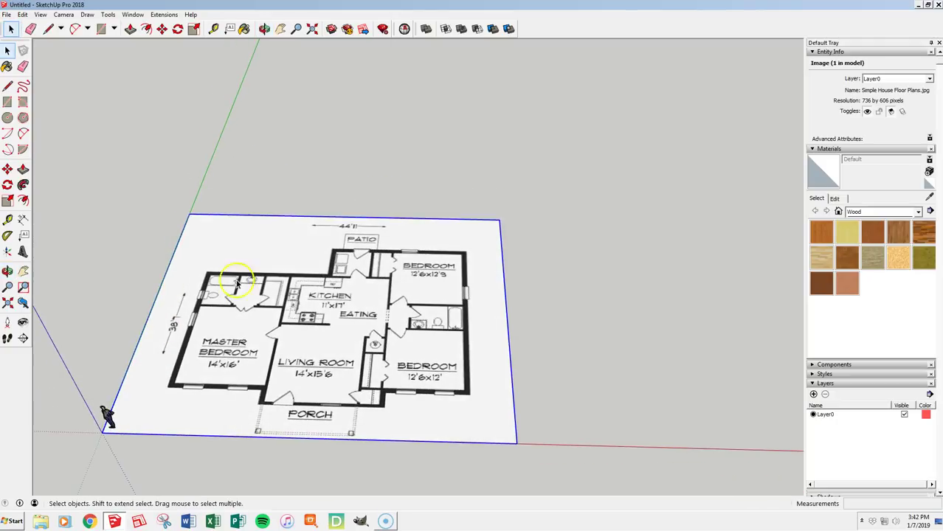
{"action": "left_click", "coordinate": [554, 364]}
{"action": "left_click", "coordinate": [492, 383]}
{"action": "middle_click_drag", "start_coordinate": [455, 420], "coordinate": [459, 371]}
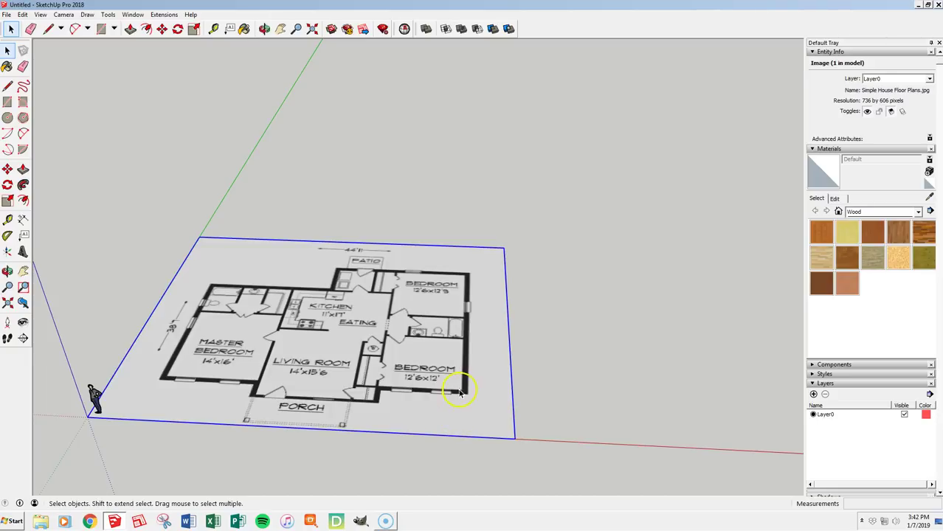
{"action": "right_click", "coordinate": [460, 392]}
{"action": "left_click", "coordinate": [480, 426]}
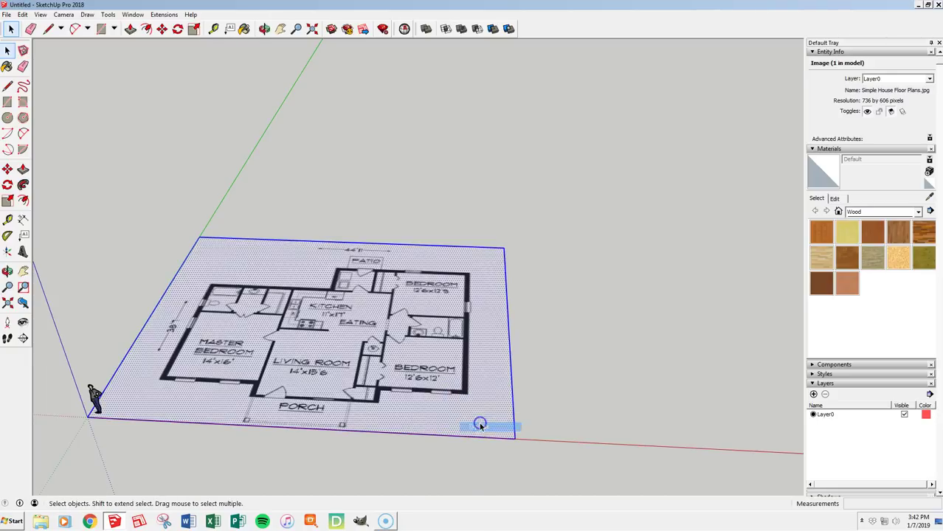
{"action": "left_click", "coordinate": [572, 374]}
{"action": "left_click", "coordinate": [496, 385]}
{"action": "middle_click_drag", "start_coordinate": [484, 390], "coordinate": [499, 370]}
{"action": "left_click", "coordinate": [536, 347]}
{"action": "middle_click_drag", "start_coordinate": [273, 251], "coordinate": [348, 211]}
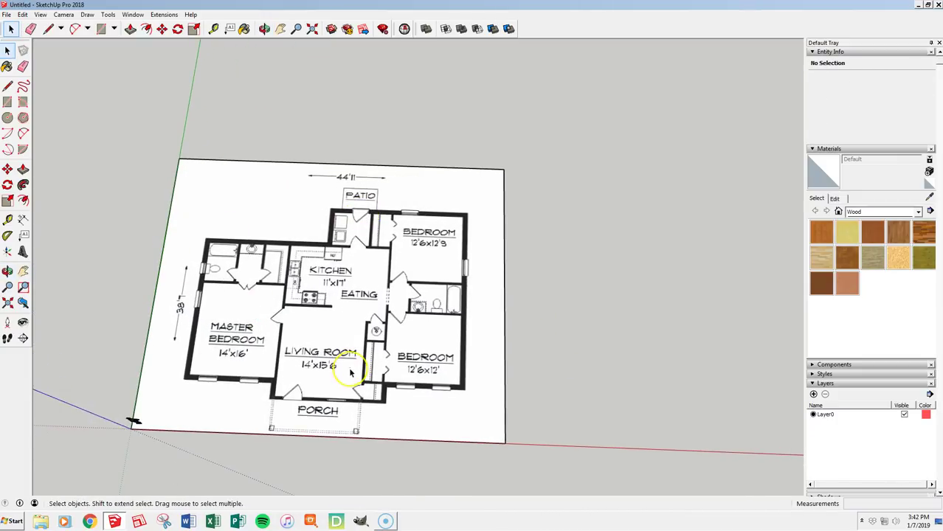
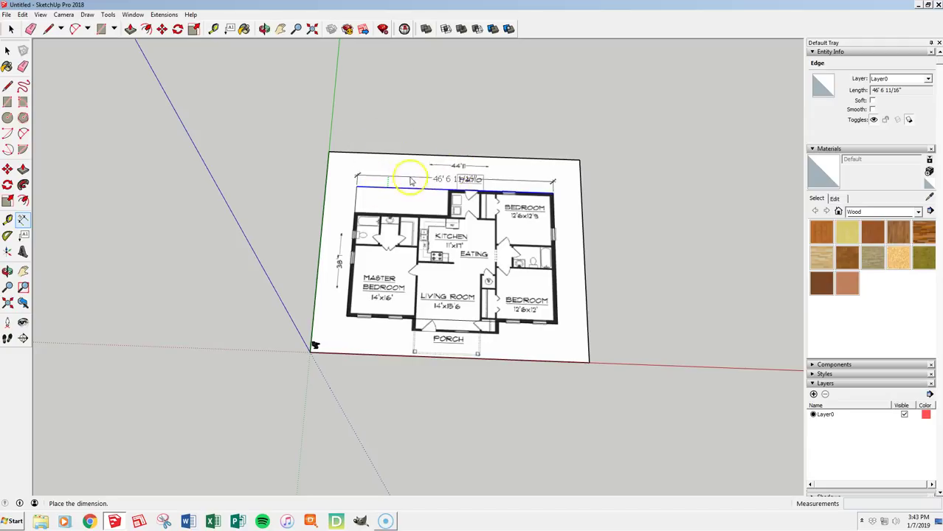
Step: Cancel the pending dimension and draw a line about 6' 8" long down the laundry area's outer wall to the inside corner
{"action": "key", "text": "Escape"}
{"action": "scroll", "coordinate": [558, 179], "scroll_direction": "up", "scroll_amount": 1}
{"action": "scroll", "coordinate": [310, 225], "scroll_direction": "up", "scroll_amount": 3}
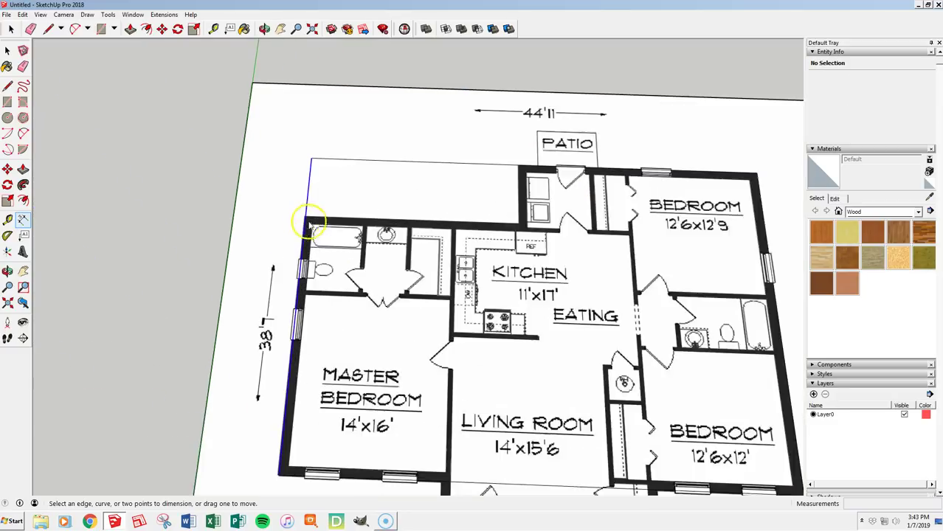
{"action": "scroll", "coordinate": [308, 221], "scroll_direction": "up", "scroll_amount": 3}
{"action": "scroll", "coordinate": [296, 230], "scroll_direction": "down", "scroll_amount": 1}
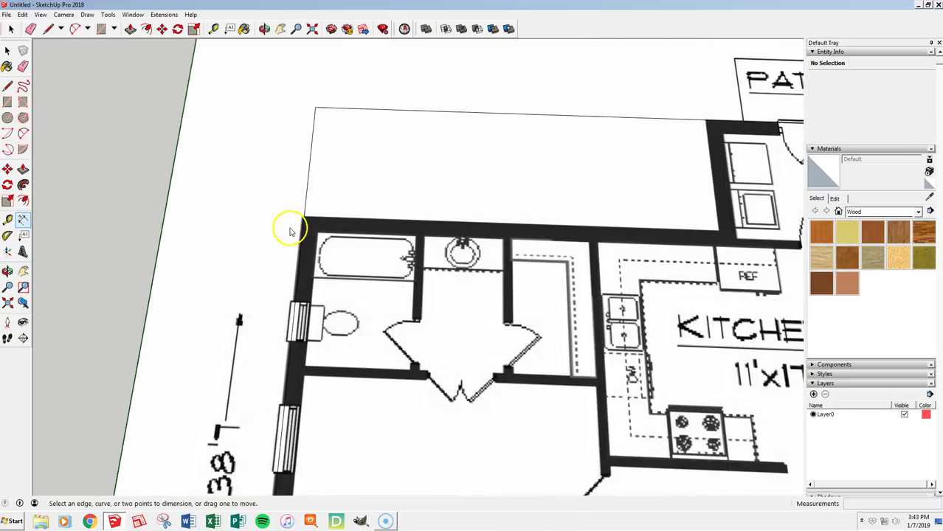
{"action": "left_click", "coordinate": [7, 86]}
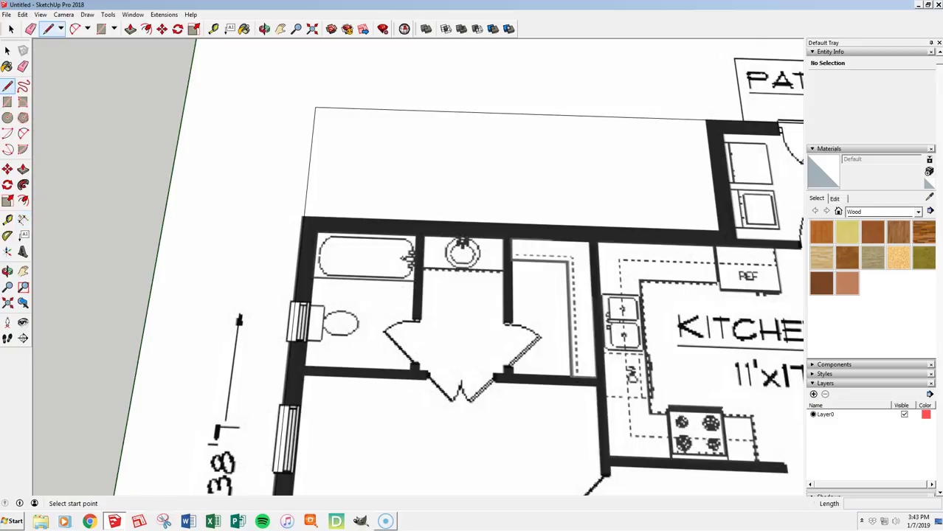
{"action": "scroll", "coordinate": [619, 226], "scroll_direction": "down", "scroll_amount": 2}
{"action": "scroll", "coordinate": [512, 132], "scroll_direction": "up", "scroll_amount": 6}
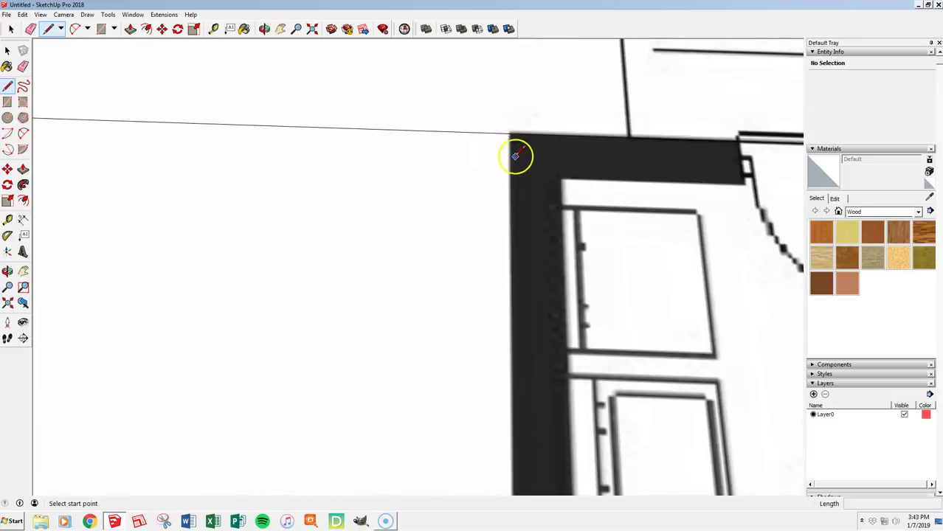
{"action": "scroll", "coordinate": [515, 155], "scroll_direction": "up", "scroll_amount": 4}
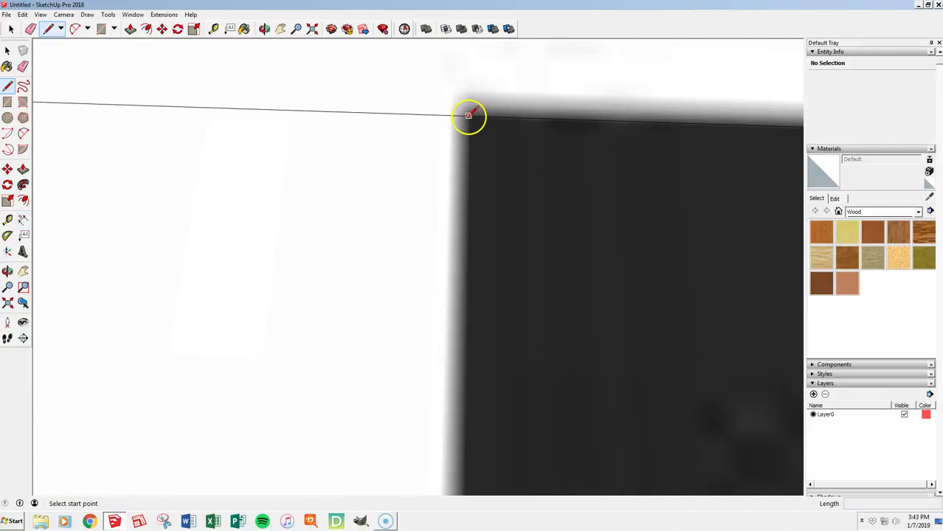
{"action": "left_click", "coordinate": [468, 115]}
{"action": "scroll", "coordinate": [469, 118], "scroll_direction": "down", "scroll_amount": 5}
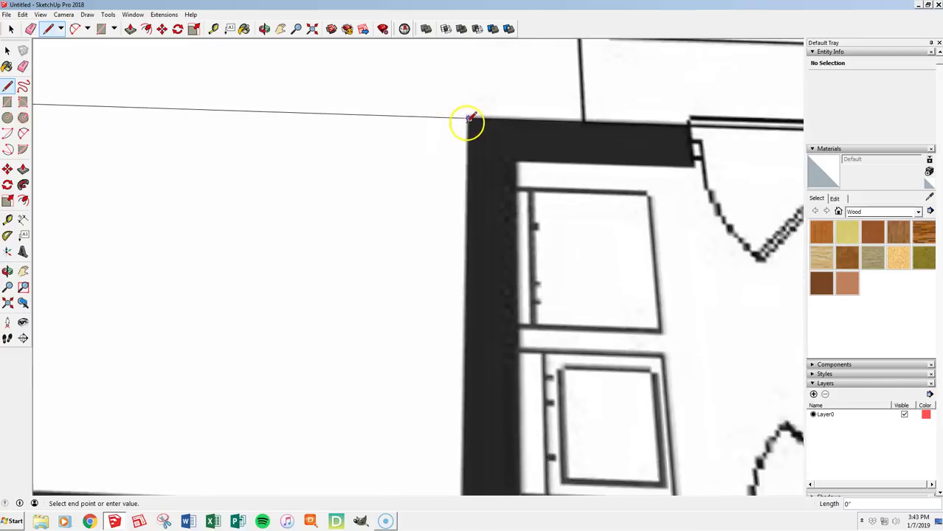
{"action": "scroll", "coordinate": [463, 243], "scroll_direction": "up", "scroll_amount": 8}
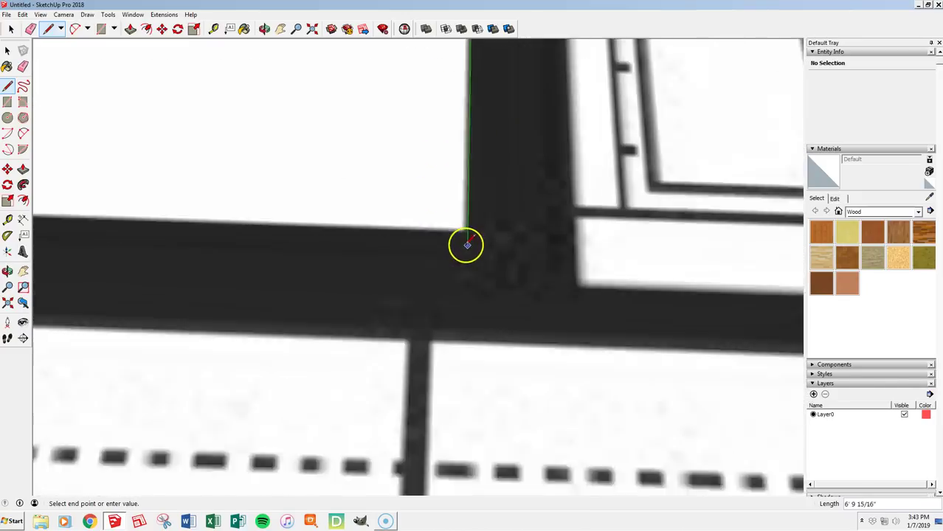
{"action": "scroll", "coordinate": [463, 236], "scroll_direction": "up", "scroll_amount": 3}
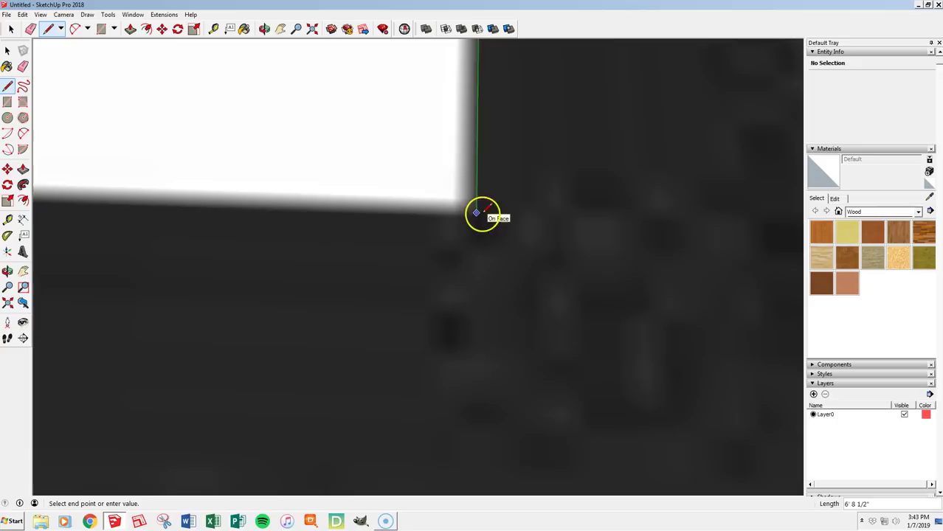
{"action": "scroll", "coordinate": [482, 213], "scroll_direction": "down", "scroll_amount": 3}
{"action": "left_click", "coordinate": [481, 212]}
Step: Continue the line about 21' 9" along the kitchen and bathroom's outer wall to the master bathroom's outside corner
{"action": "scroll", "coordinate": [487, 214], "scroll_direction": "down", "scroll_amount": 6}
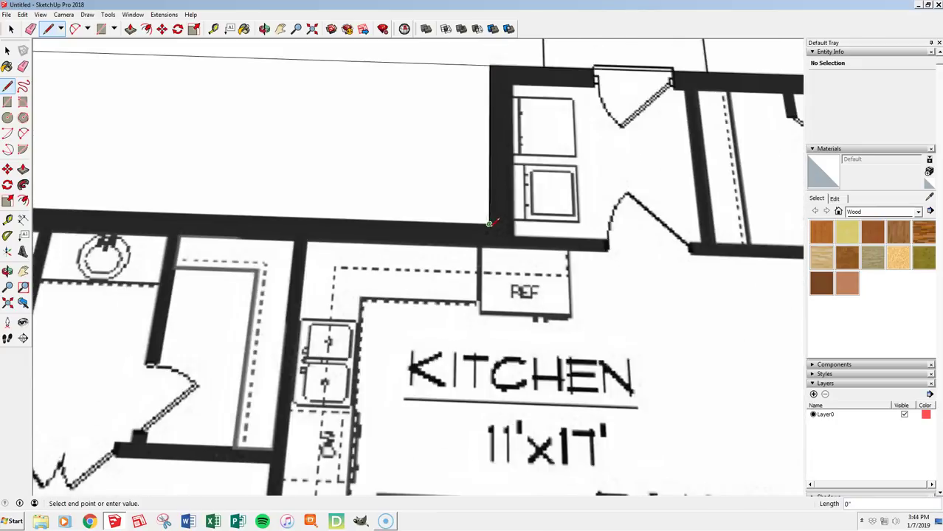
{"action": "scroll", "coordinate": [489, 223], "scroll_direction": "down", "scroll_amount": 5}
{"action": "scroll", "coordinate": [130, 213], "scroll_direction": "up", "scroll_amount": 8}
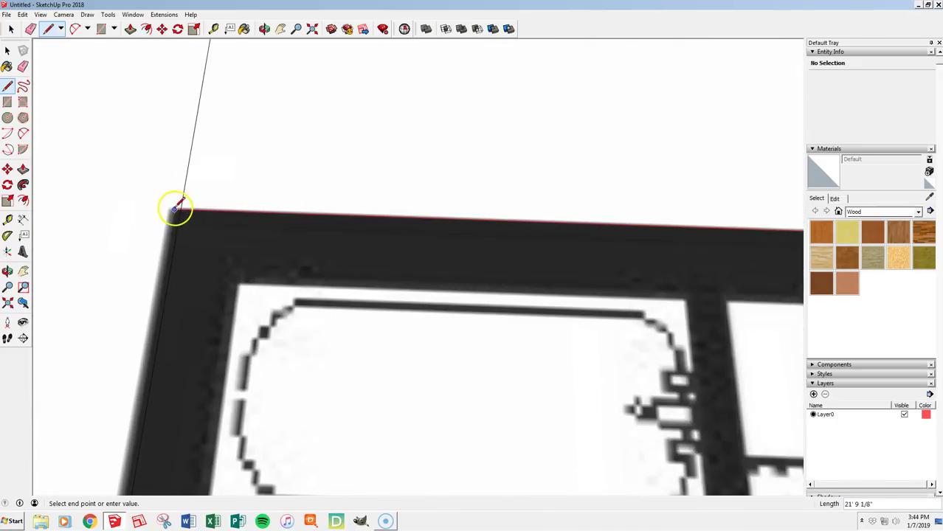
{"action": "left_click", "coordinate": [177, 209]}
Step: Erase the leftover rectangle edges outside the house above the master bathroom and kitchen
{"action": "scroll", "coordinate": [183, 207], "scroll_direction": "down", "scroll_amount": 6}
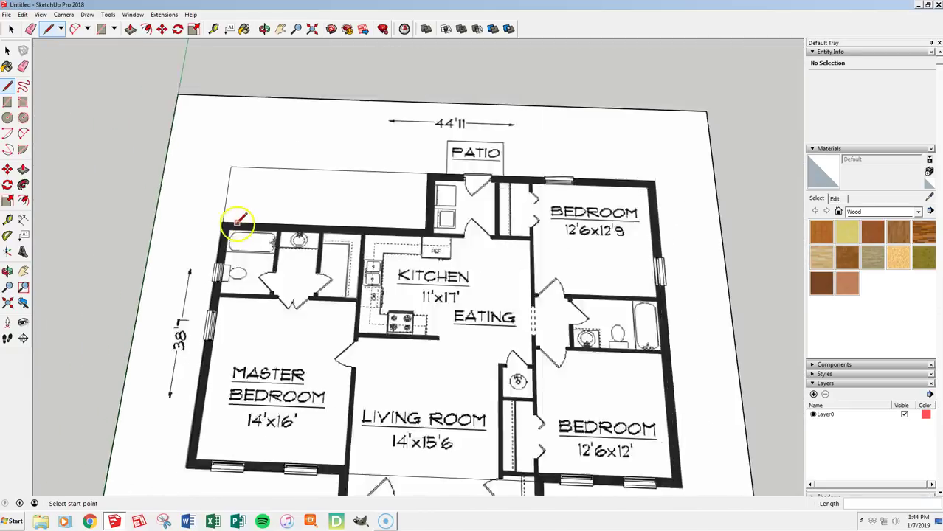
{"action": "scroll", "coordinate": [238, 220], "scroll_direction": "down", "scroll_amount": 3}
{"action": "key", "text": "e"}
{"action": "left_click_drag", "start_coordinate": [234, 194], "coordinate": [225, 200]}
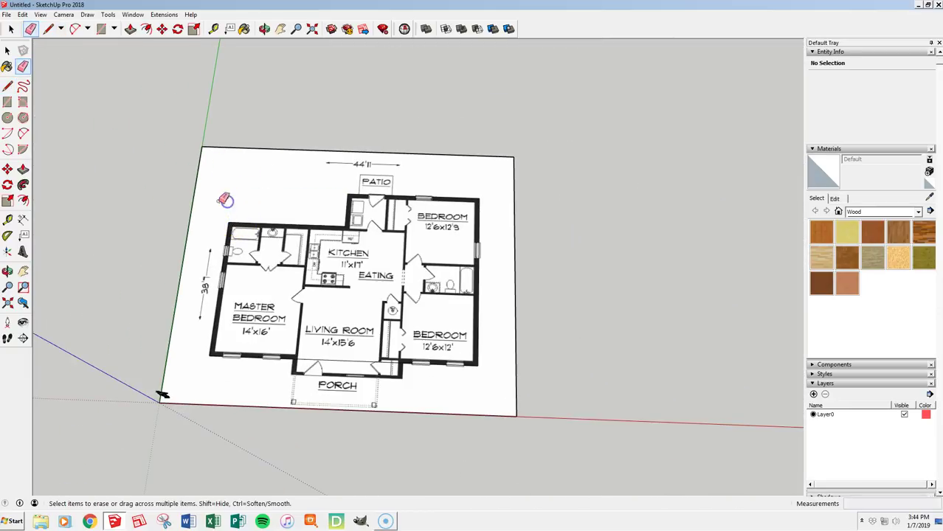
Step: Draw a rectangle about 19' 2" by 2' 9" over the living room's projecting front, starting on the existing outline edge
{"action": "scroll", "coordinate": [242, 205], "scroll_direction": "down", "scroll_amount": 2}
{"action": "scroll", "coordinate": [252, 217], "scroll_direction": "up", "scroll_amount": 1}
{"action": "scroll", "coordinate": [249, 220], "scroll_direction": "down", "scroll_amount": 3}
{"action": "scroll", "coordinate": [252, 251], "scroll_direction": "up", "scroll_amount": 4}
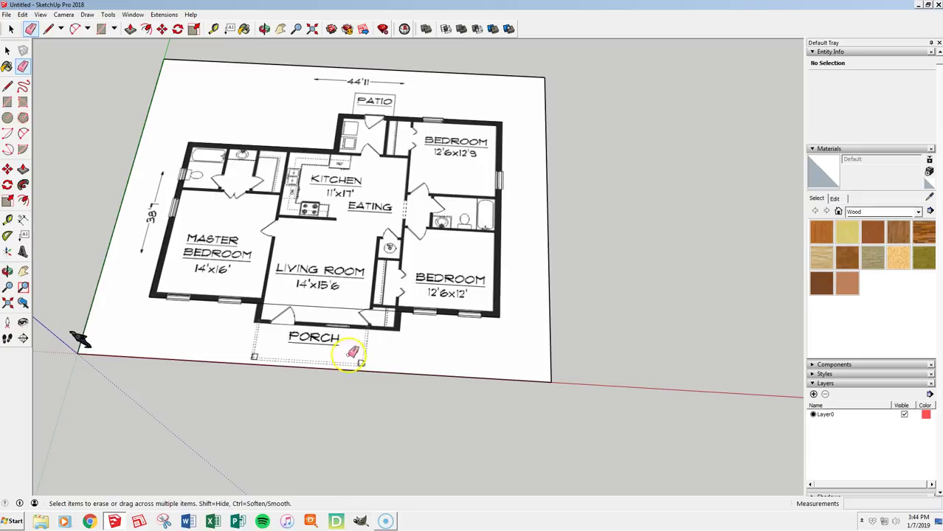
{"action": "scroll", "coordinate": [394, 319], "scroll_direction": "up", "scroll_amount": 1}
{"action": "key", "text": "r"}
{"action": "scroll", "coordinate": [221, 320], "scroll_direction": "up", "scroll_amount": 8}
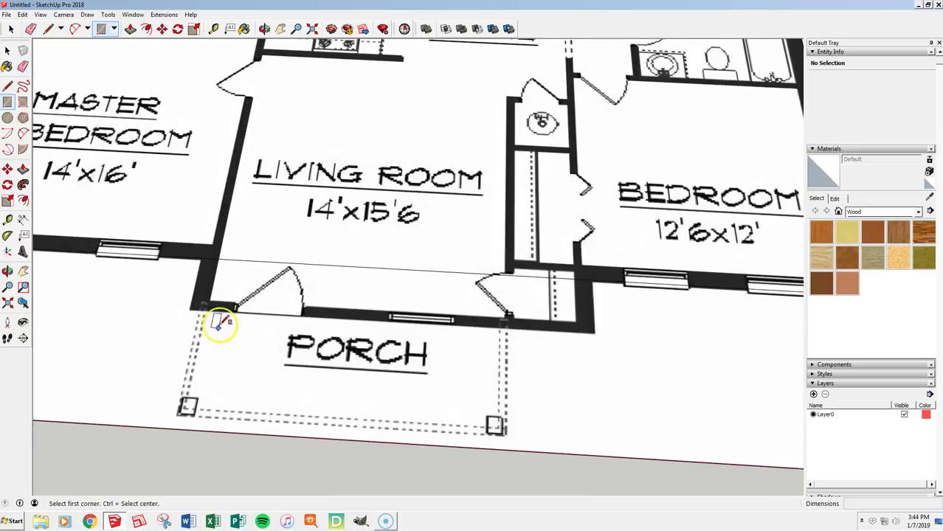
{"action": "scroll", "coordinate": [194, 255], "scroll_direction": "up", "scroll_amount": 5}
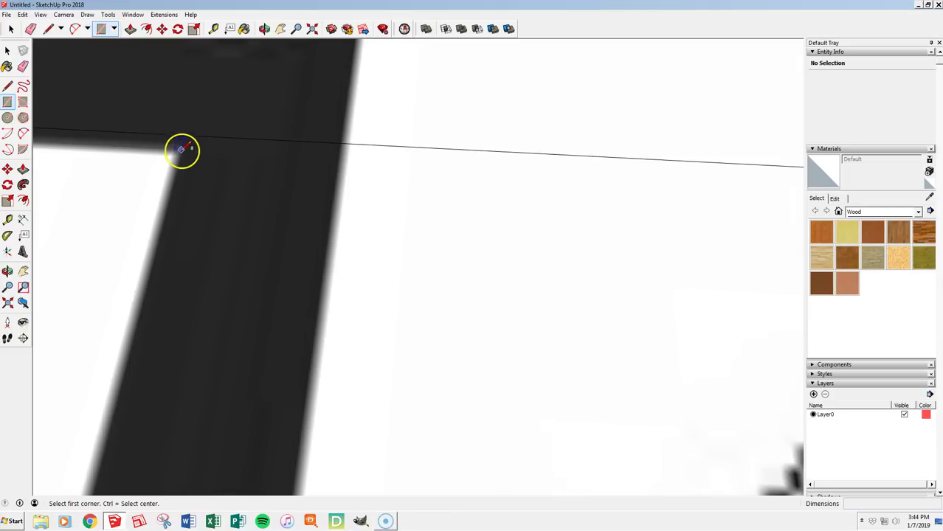
{"action": "left_click", "coordinate": [184, 135]}
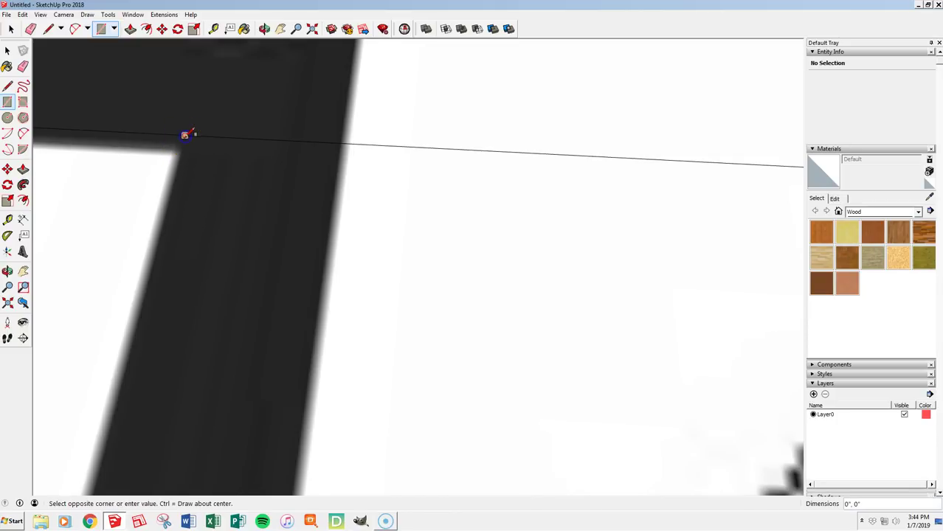
{"action": "scroll", "coordinate": [184, 139], "scroll_direction": "down", "scroll_amount": 10}
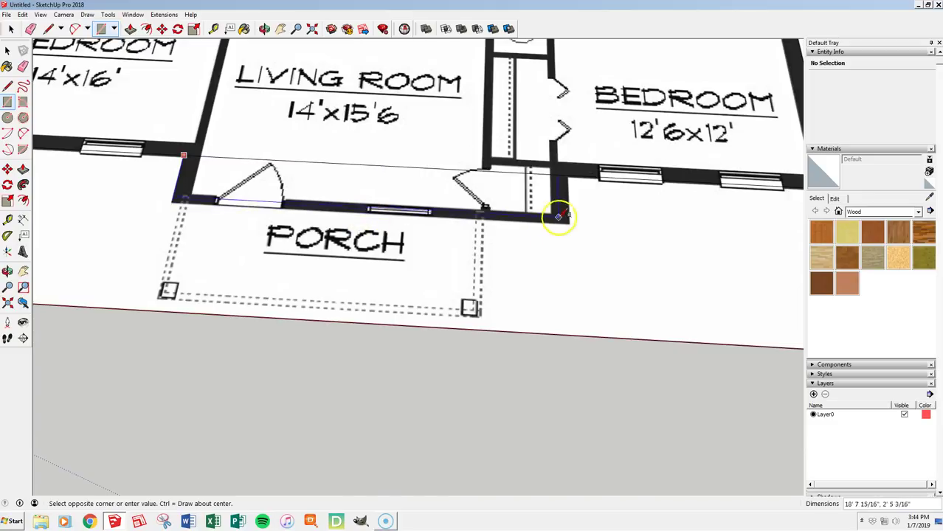
{"action": "scroll", "coordinate": [565, 218], "scroll_direction": "up", "scroll_amount": 10}
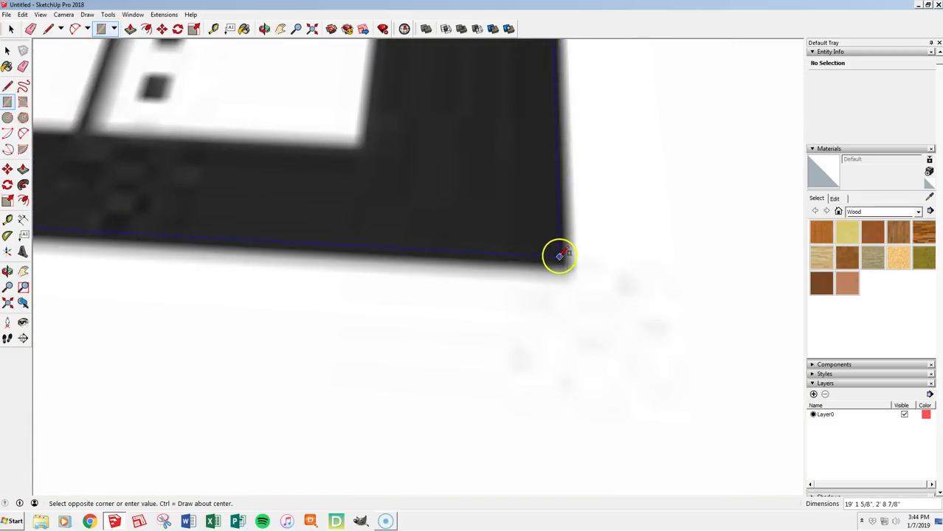
{"action": "left_click", "coordinate": [564, 263]}
Step: Erase the dividing edge between the main house outline and the front projection above the porch
{"action": "scroll", "coordinate": [562, 266], "scroll_direction": "down", "scroll_amount": 3}
{"action": "scroll", "coordinate": [563, 267], "scroll_direction": "down", "scroll_amount": 10}
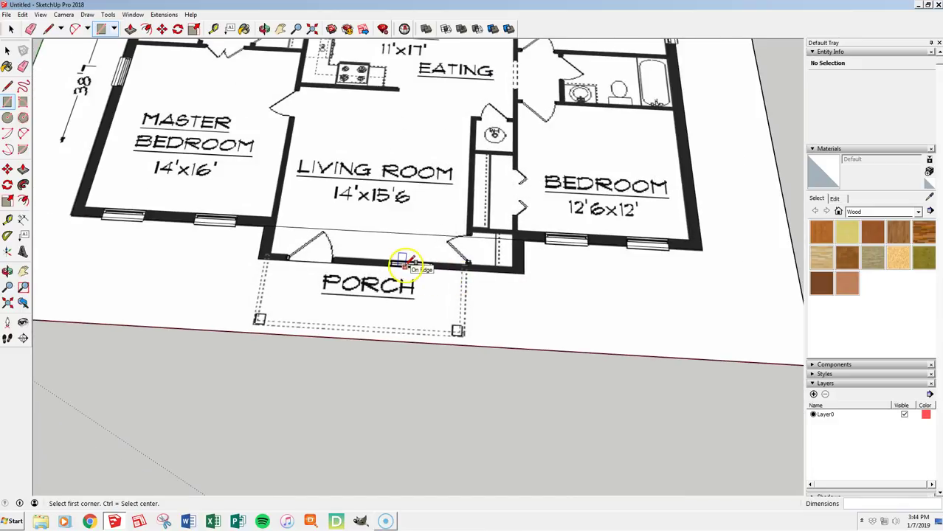
{"action": "key", "text": "e"}
{"action": "left_click", "coordinate": [405, 233]}
Step: Select the traced house footprint face and examine its outline around the master bedroom and porch
{"action": "scroll", "coordinate": [405, 233], "scroll_direction": "down", "scroll_amount": 4}
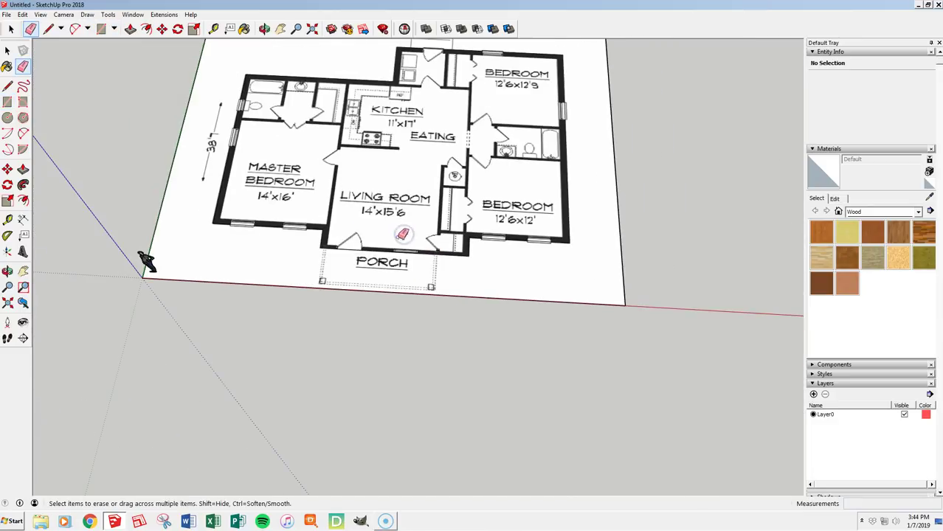
{"action": "scroll", "coordinate": [399, 232], "scroll_direction": "down", "scroll_amount": 1}
{"action": "key", "text": "space"}
{"action": "left_click", "coordinate": [389, 230]}
{"action": "middle_click_drag", "start_coordinate": [337, 227], "coordinate": [347, 270]}
{"action": "scroll", "coordinate": [281, 238], "scroll_direction": "up", "scroll_amount": 3}
{"action": "scroll", "coordinate": [277, 236], "scroll_direction": "up", "scroll_amount": 2}
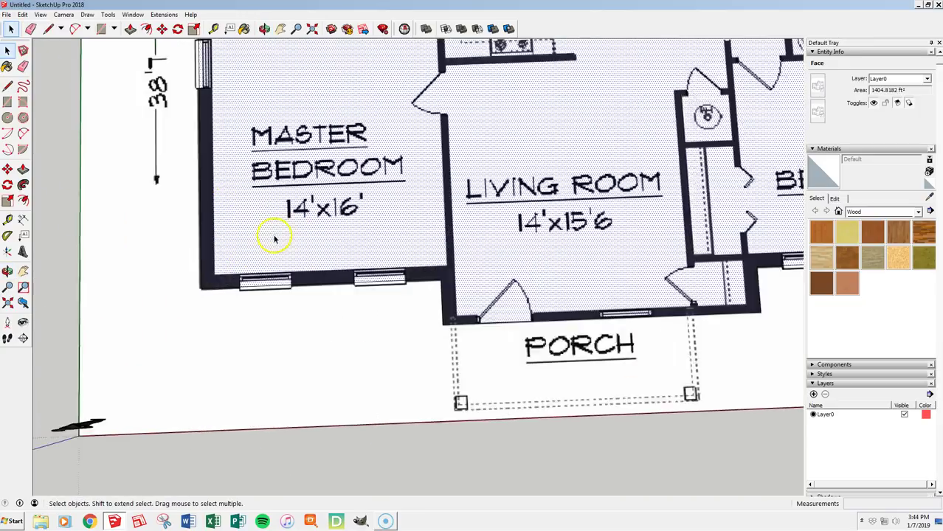
Step: Examine the traced footprint around the bedrooms and patio from above and at an angle, and clear the selection
{"action": "scroll", "coordinate": [205, 289], "scroll_direction": "up", "scroll_amount": 1}
{"action": "scroll", "coordinate": [249, 309], "scroll_direction": "down", "scroll_amount": 2}
{"action": "scroll", "coordinate": [565, 243], "scroll_direction": "down", "scroll_amount": 3}
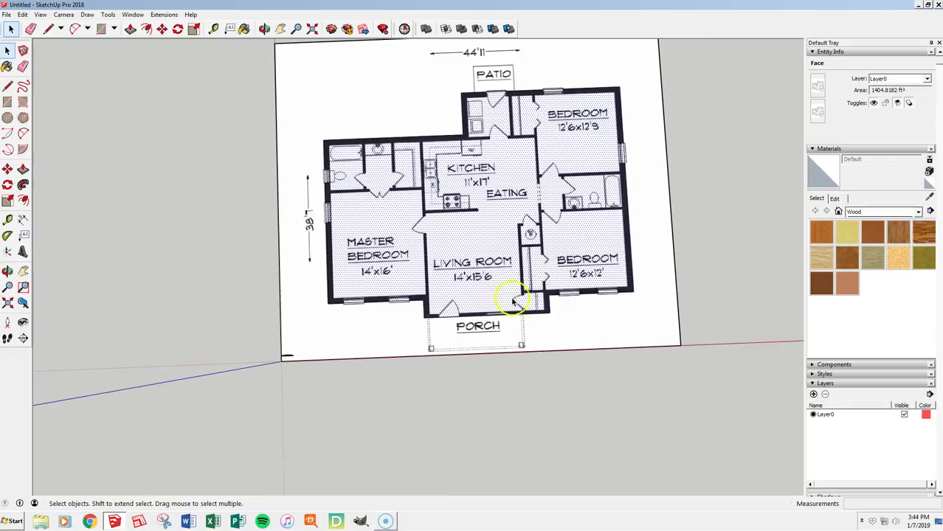
{"action": "scroll", "coordinate": [623, 74], "scroll_direction": "up", "scroll_amount": 5}
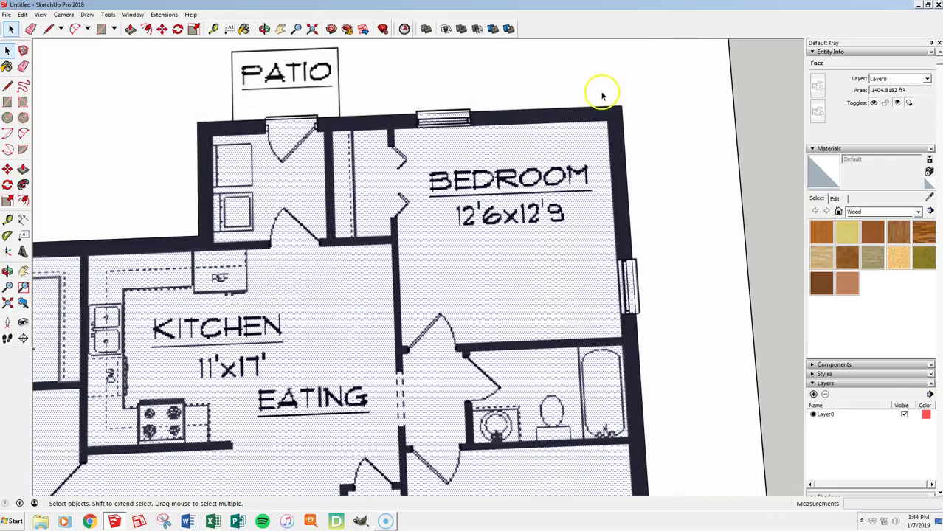
{"action": "middle_click_drag", "start_coordinate": [679, 77], "coordinate": [654, 109]}
{"action": "scroll", "coordinate": [627, 109], "scroll_direction": "down", "scroll_amount": 2}
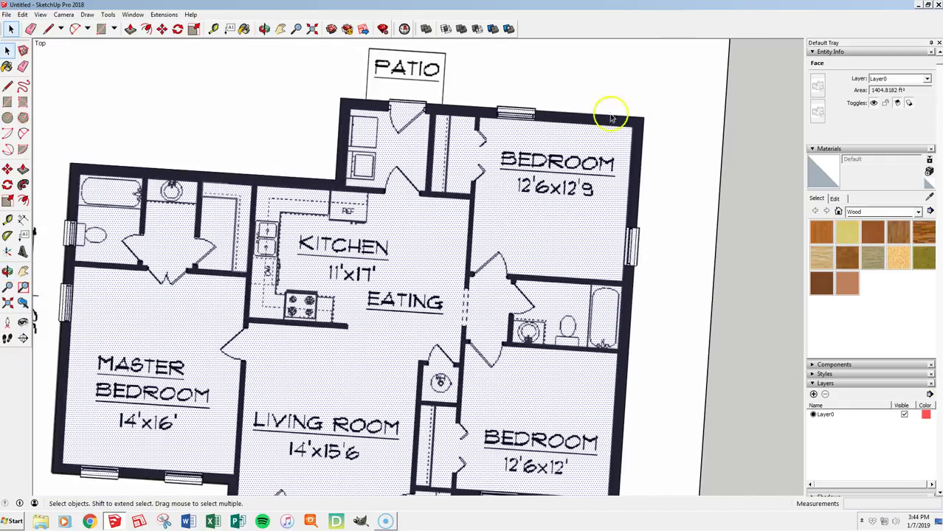
{"action": "scroll", "coordinate": [494, 109], "scroll_direction": "down", "scroll_amount": 2}
{"action": "middle_click_drag", "start_coordinate": [494, 109], "coordinate": [499, 274]}
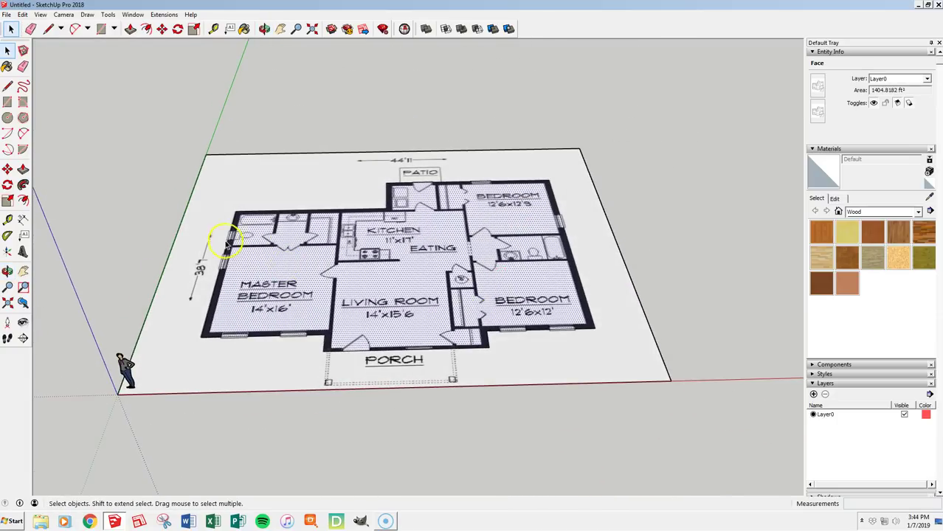
{"action": "scroll", "coordinate": [243, 241], "scroll_direction": "up", "scroll_amount": 3}
{"action": "left_click", "coordinate": [122, 158]}
{"action": "middle_click_drag", "start_coordinate": [402, 230], "coordinate": [391, 254]}
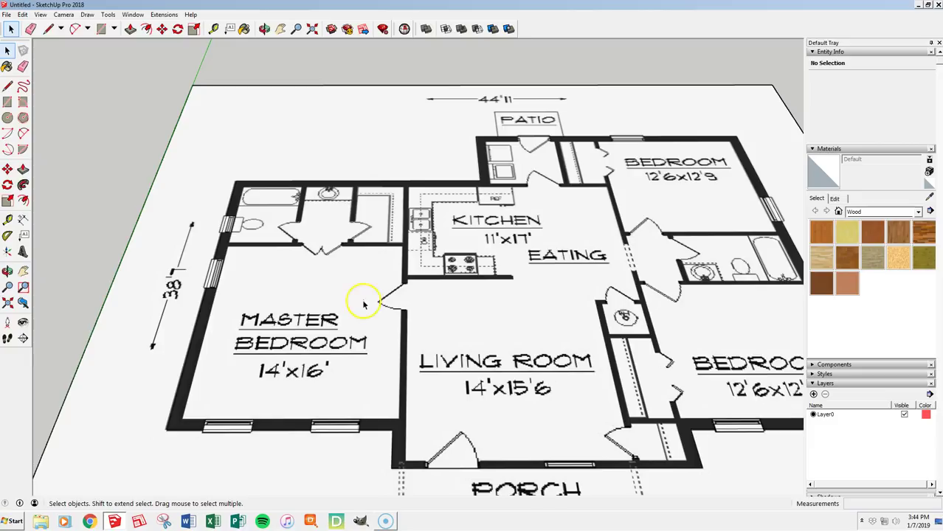
{"action": "scroll", "coordinate": [201, 249], "scroll_direction": "down", "scroll_amount": 2}
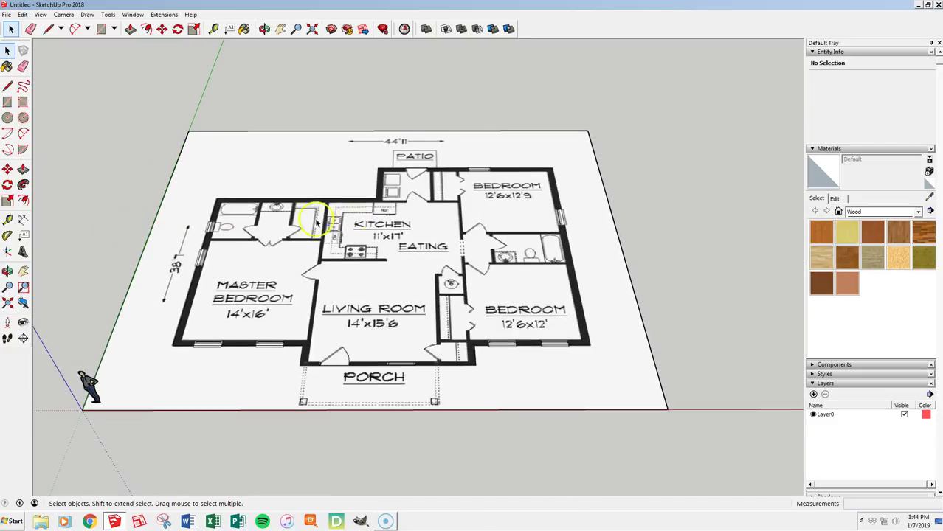
{"action": "scroll", "coordinate": [317, 223], "scroll_direction": "up", "scroll_amount": 1}
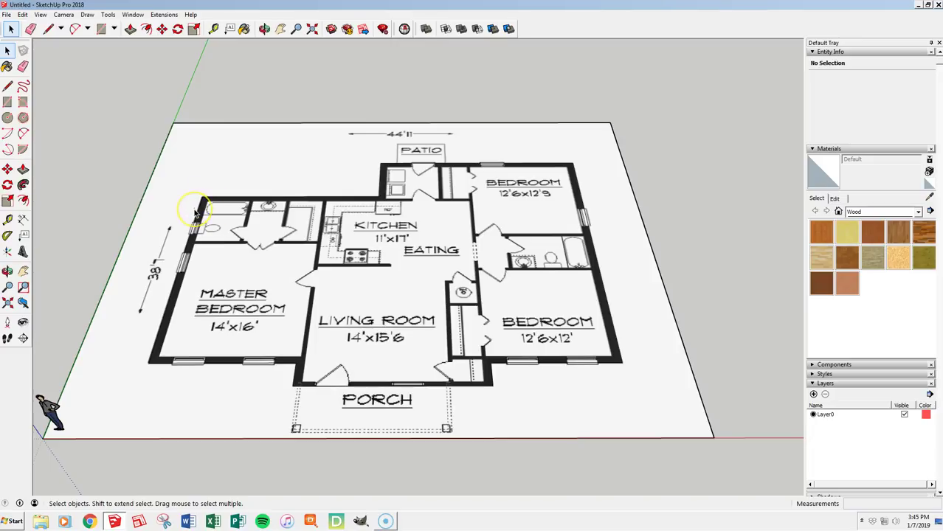
{"action": "scroll", "coordinate": [195, 213], "scroll_direction": "up", "scroll_amount": 2}
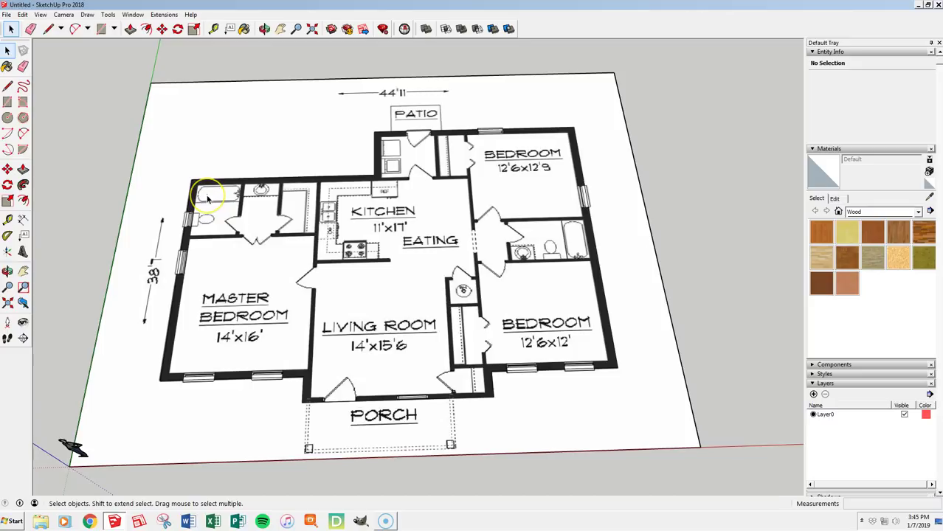
Step: Offset the house footprint face inward by 9" from its outer edge beside the master bathroom to outline the exterior walls
{"action": "left_click", "coordinate": [23, 201]}
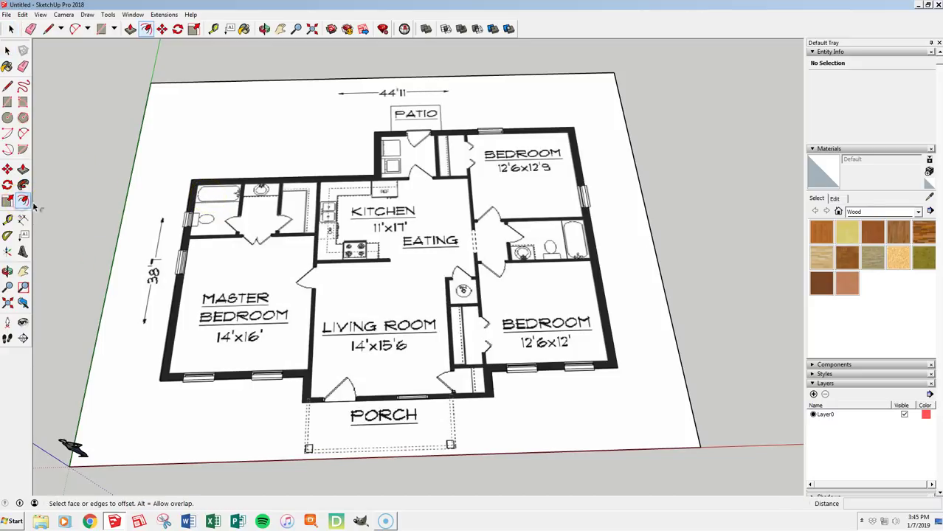
{"action": "left_click", "coordinate": [184, 244]}
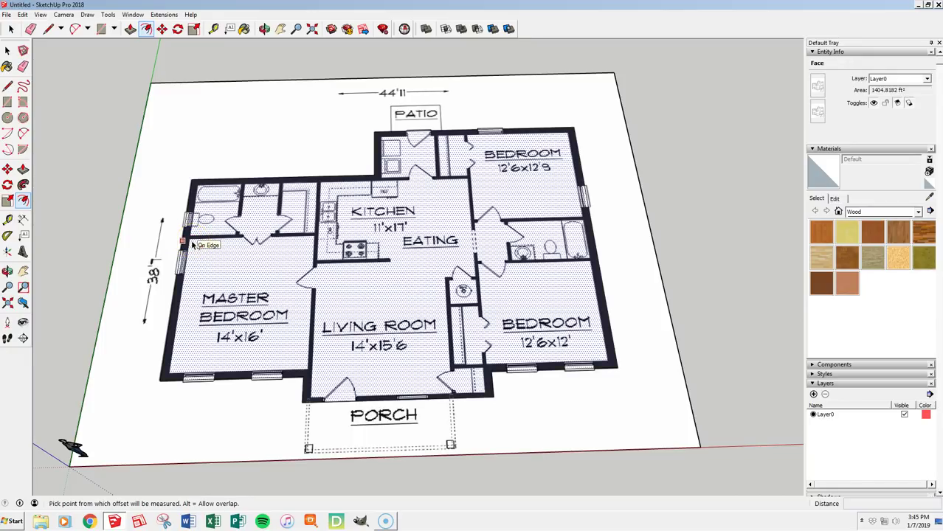
{"action": "scroll", "coordinate": [192, 245], "scroll_direction": "up", "scroll_amount": 3}
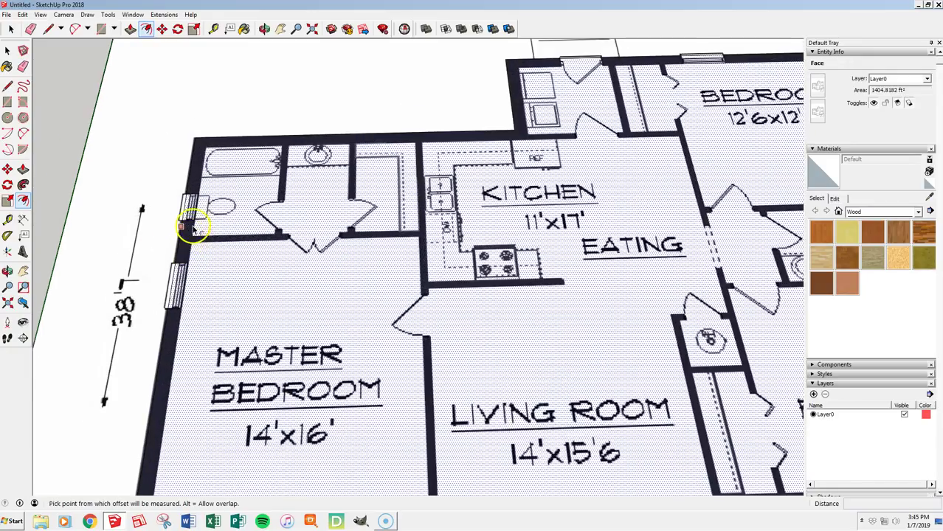
{"action": "scroll", "coordinate": [191, 230], "scroll_direction": "up", "scroll_amount": 2}
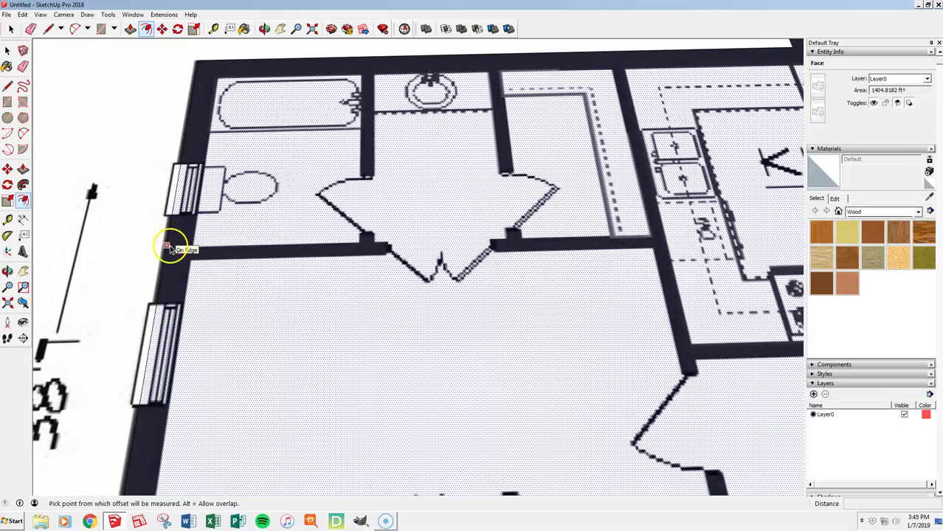
{"action": "left_click", "coordinate": [169, 247]}
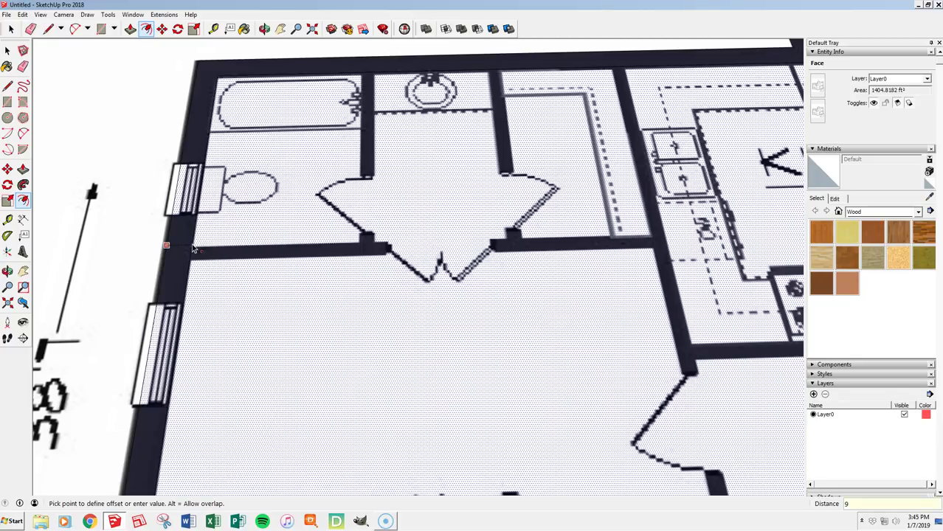
{"action": "key", "text": "Escape"}
Step: Examine how the offset exterior wall outline fits the plan at the outer corners of the two smaller bedrooms
{"action": "scroll", "coordinate": [164, 231], "scroll_direction": "down", "scroll_amount": 6}
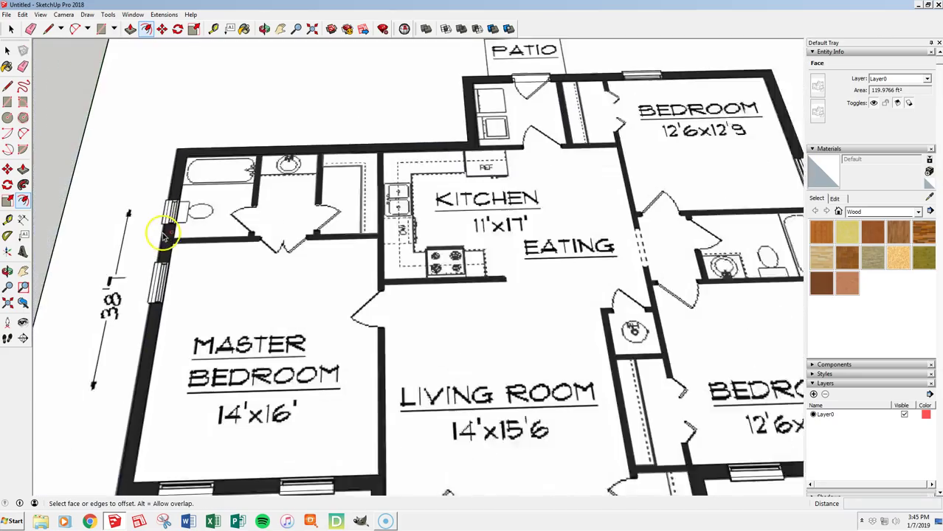
{"action": "scroll", "coordinate": [520, 345], "scroll_direction": "up", "scroll_amount": 5}
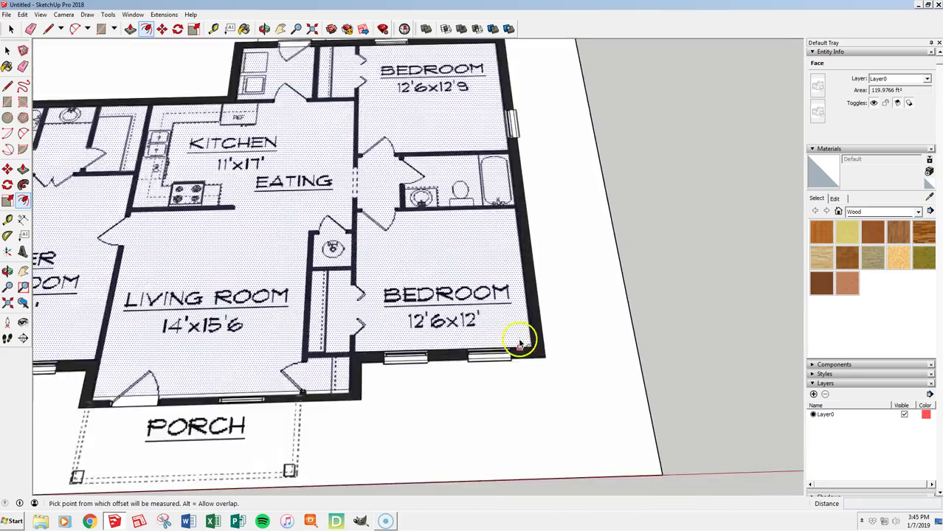
{"action": "scroll", "coordinate": [521, 346], "scroll_direction": "up", "scroll_amount": 3}
{"action": "scroll", "coordinate": [547, 325], "scroll_direction": "down", "scroll_amount": 2}
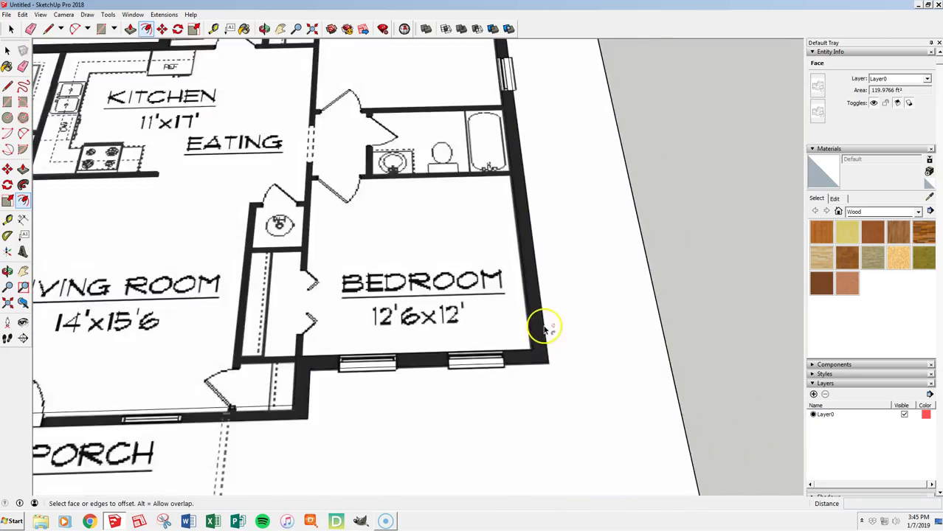
{"action": "scroll", "coordinate": [543, 358], "scroll_direction": "up", "scroll_amount": 6}
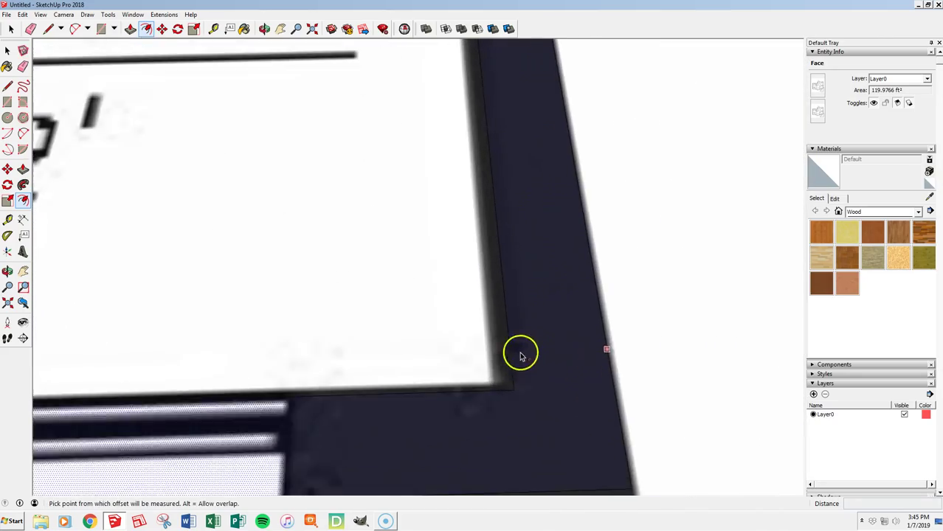
{"action": "scroll", "coordinate": [521, 354], "scroll_direction": "down", "scroll_amount": 5}
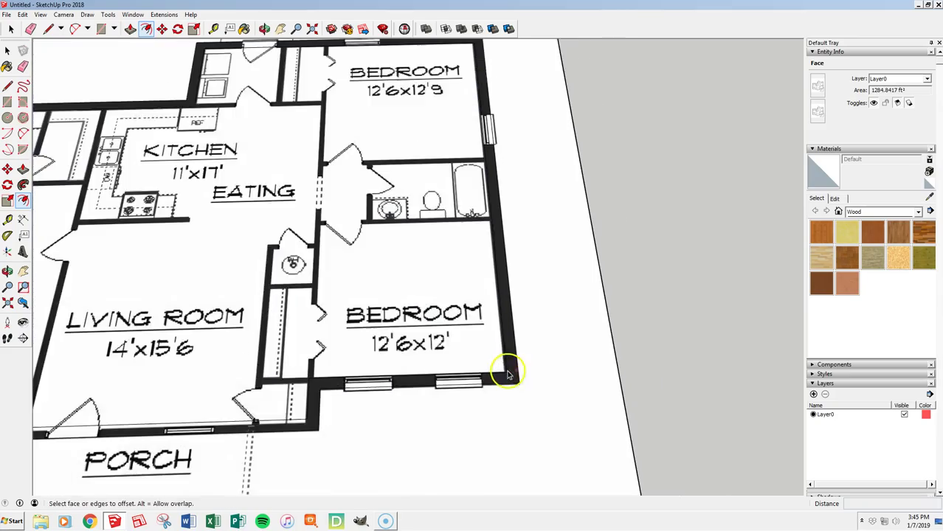
{"action": "scroll", "coordinate": [509, 375], "scroll_direction": "down", "scroll_amount": 4}
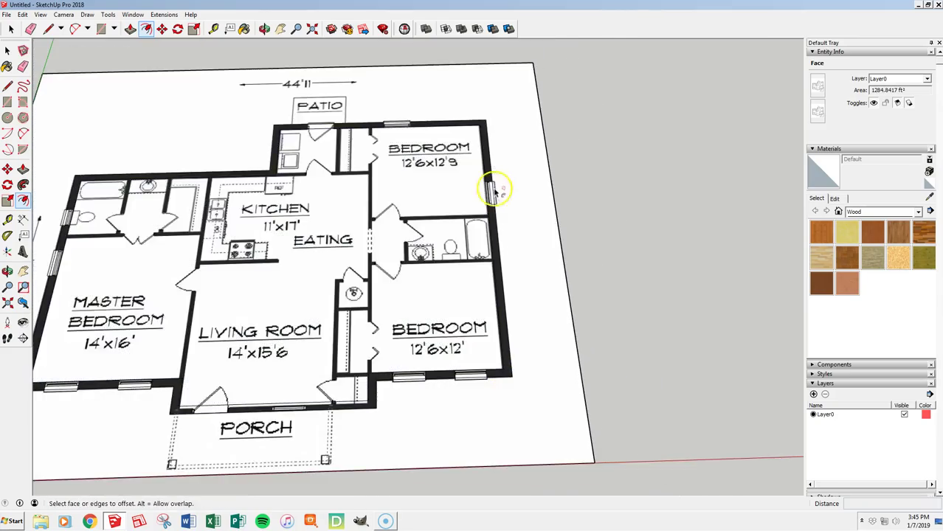
{"action": "scroll", "coordinate": [480, 116], "scroll_direction": "up", "scroll_amount": 7}
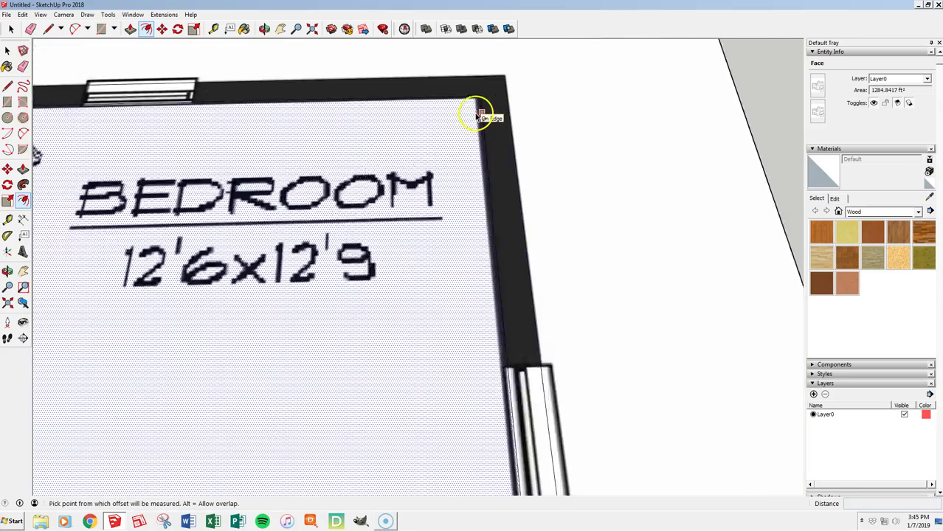
{"action": "scroll", "coordinate": [479, 115], "scroll_direction": "down", "scroll_amount": 6}
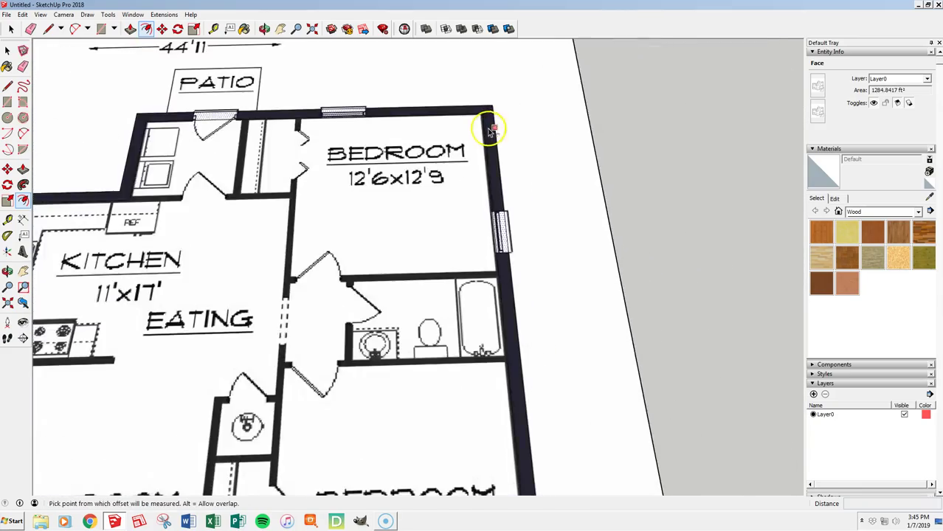
{"action": "scroll", "coordinate": [501, 347], "scroll_direction": "up", "scroll_amount": 5}
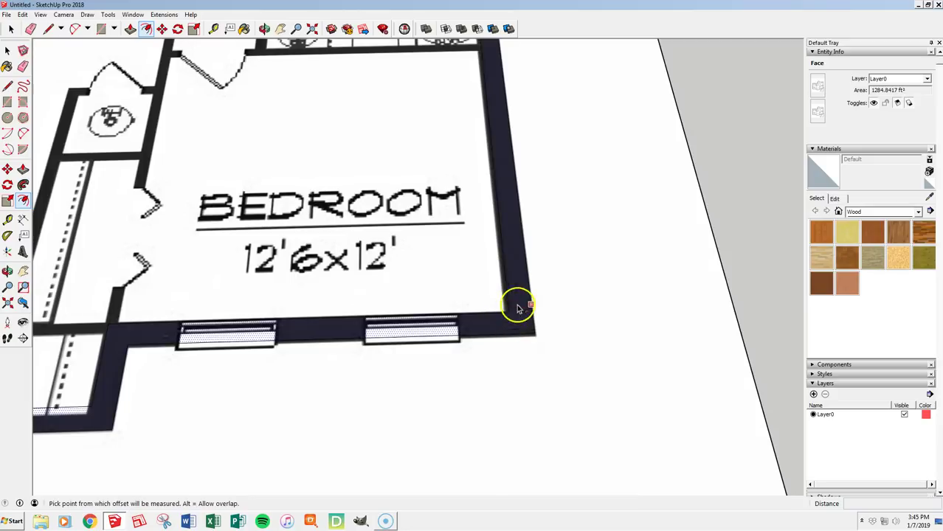
{"action": "scroll", "coordinate": [512, 316], "scroll_direction": "down", "scroll_amount": 5}
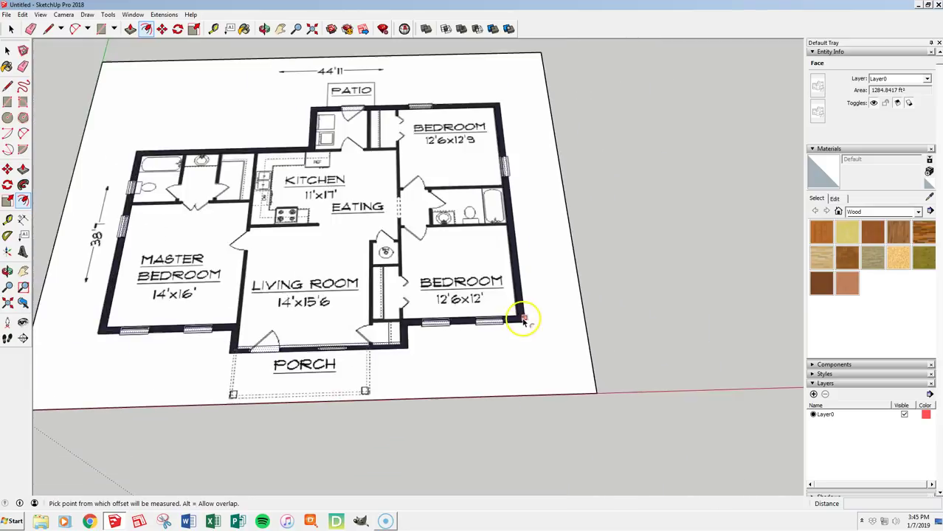
{"action": "scroll", "coordinate": [523, 319], "scroll_direction": "down", "scroll_amount": 3}
{"action": "key", "text": "Escape"}
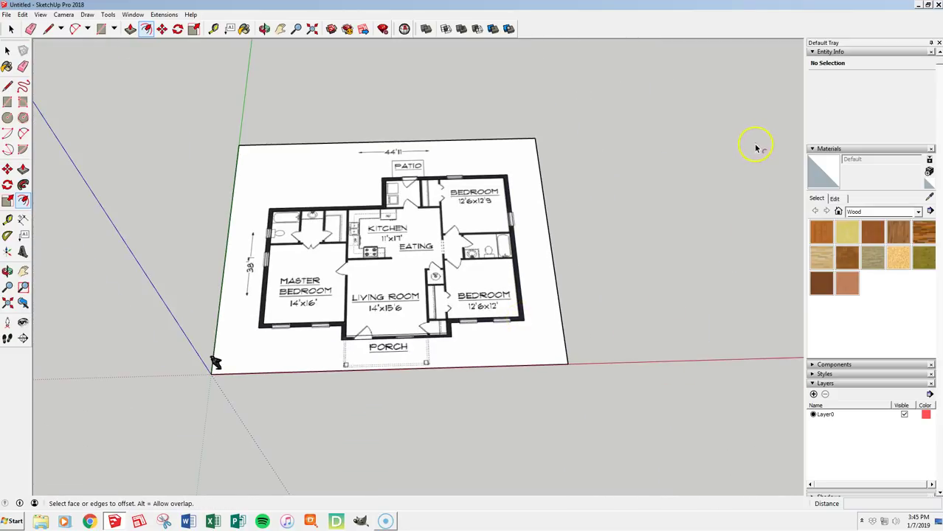
Step: Collapse the materials and entity info sections and add two layers named Image and 3D Geometry
{"action": "left_click", "coordinate": [811, 149]}
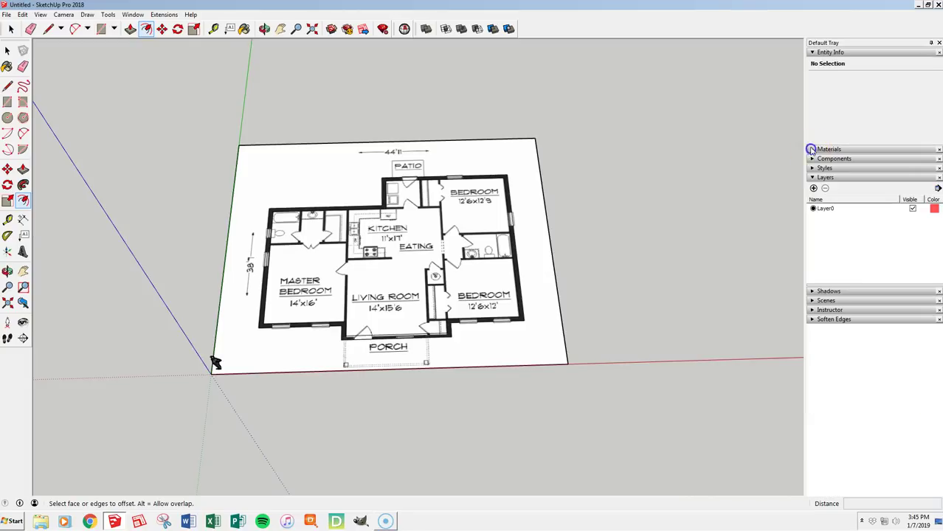
{"action": "left_click", "coordinate": [812, 53]}
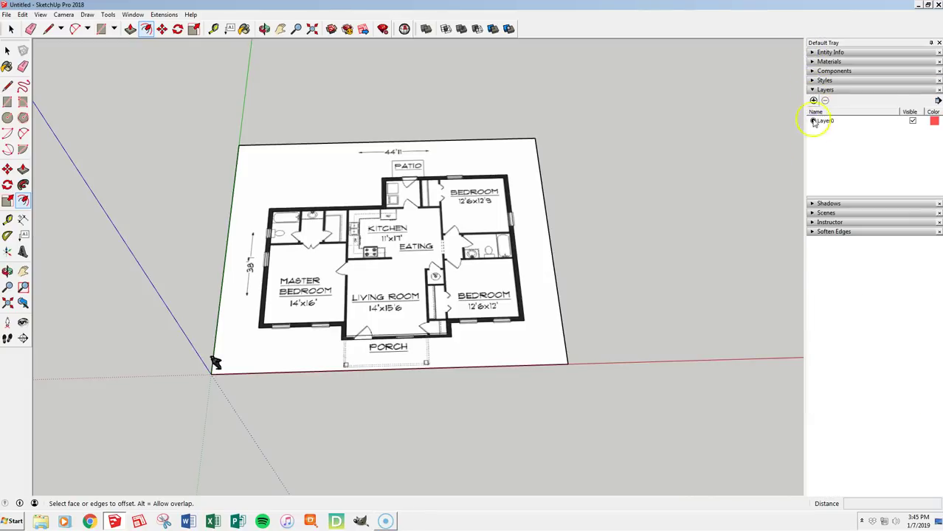
{"action": "left_click", "coordinate": [813, 101]}
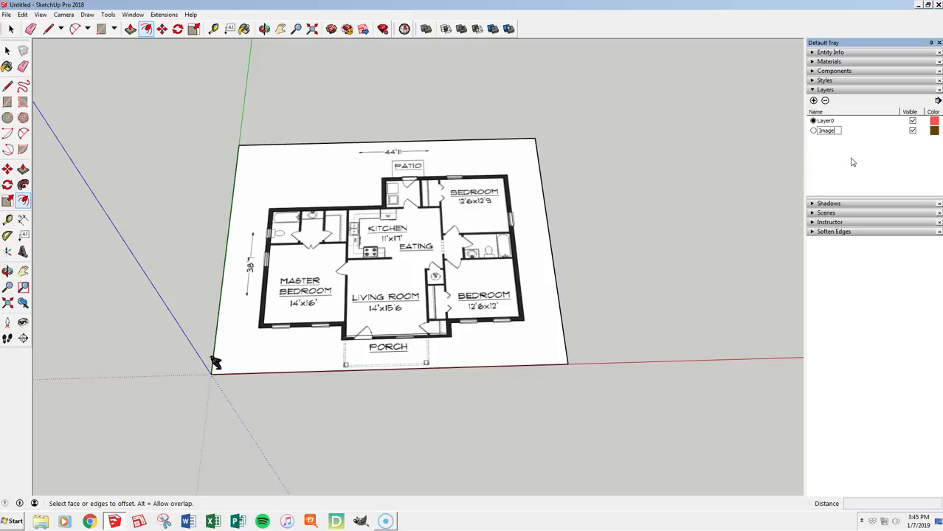
{"action": "left_click", "coordinate": [813, 101]}
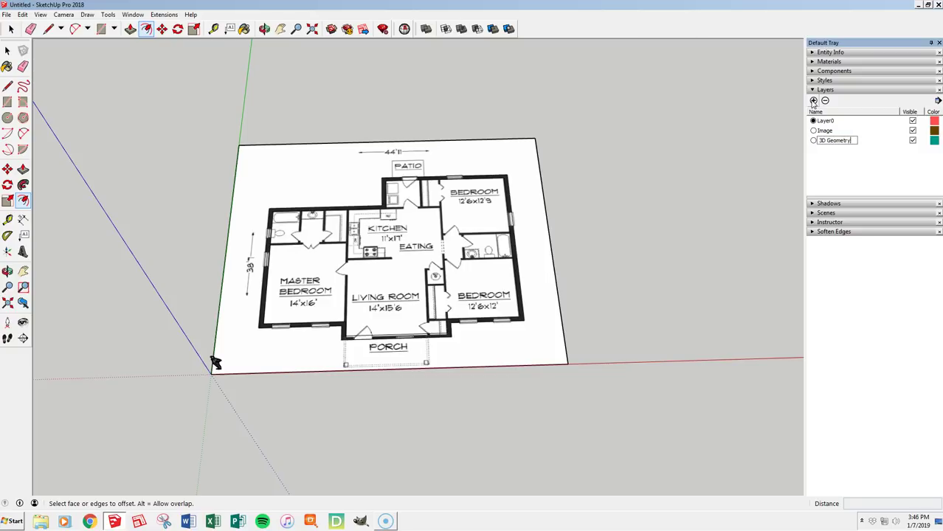
{"action": "left_click", "coordinate": [838, 167]}
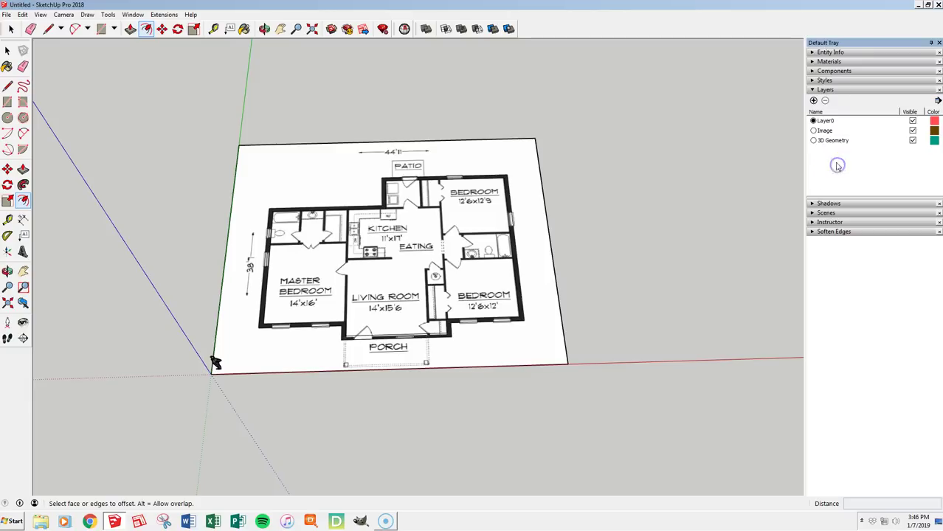
{"action": "left_click", "coordinate": [825, 131]}
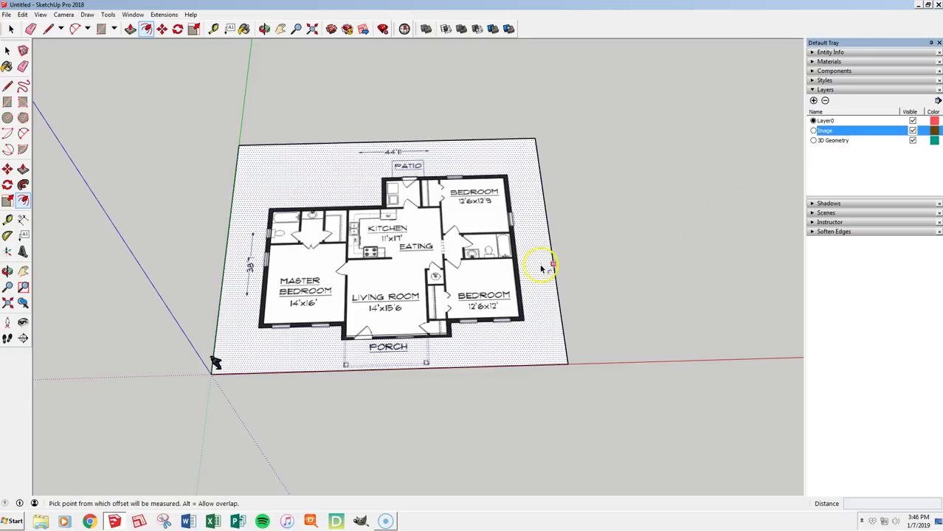
{"action": "left_click", "coordinate": [838, 152]}
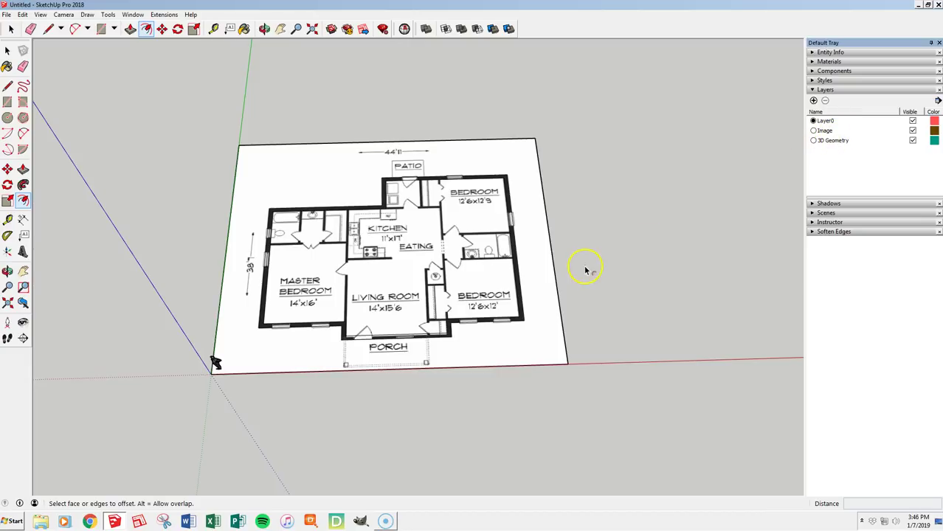
Step: Group the whole floor plan image together with the traced wall outlines and show the group's entity info
{"action": "key", "text": "space"}
{"action": "left_click_drag", "start_coordinate": [182, 114], "coordinate": [535, 311]}
{"action": "middle_click_drag", "start_coordinate": [621, 400], "coordinate": [297, 262]}
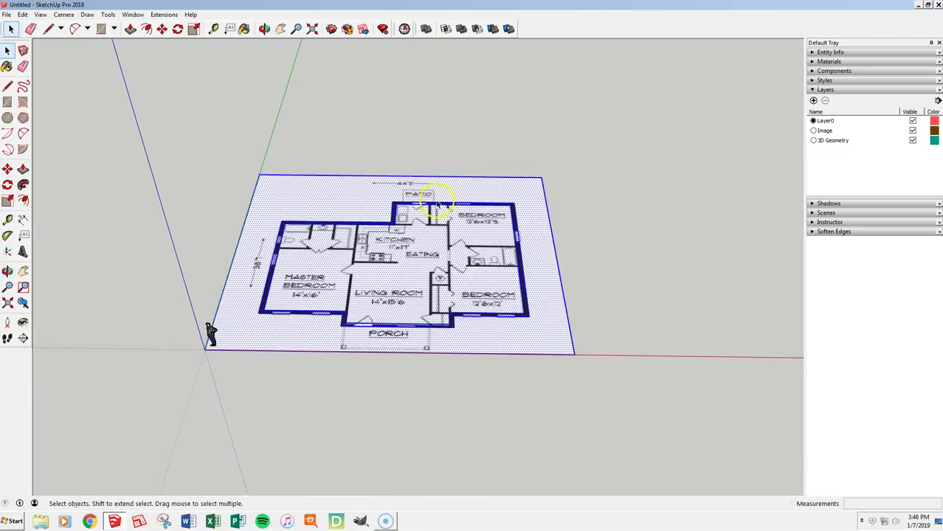
{"action": "right_click", "coordinate": [505, 198]}
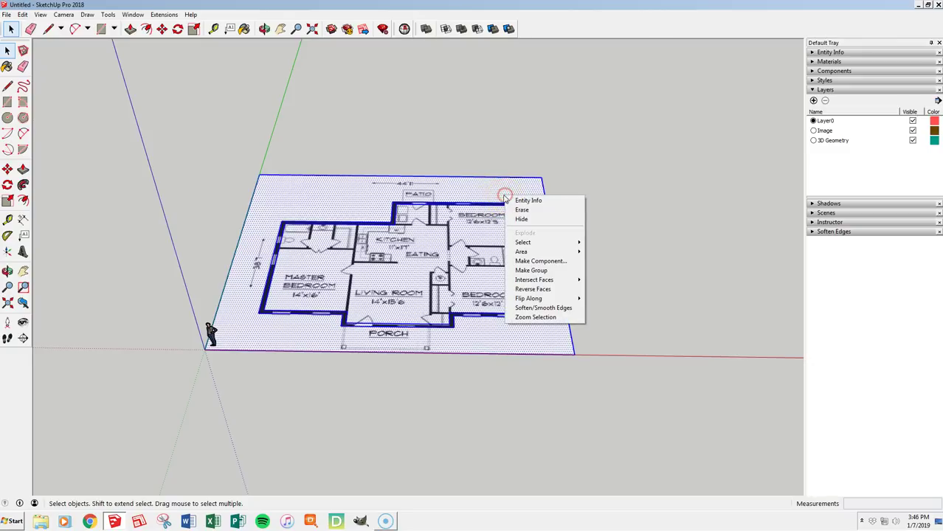
{"action": "left_click", "coordinate": [535, 272]}
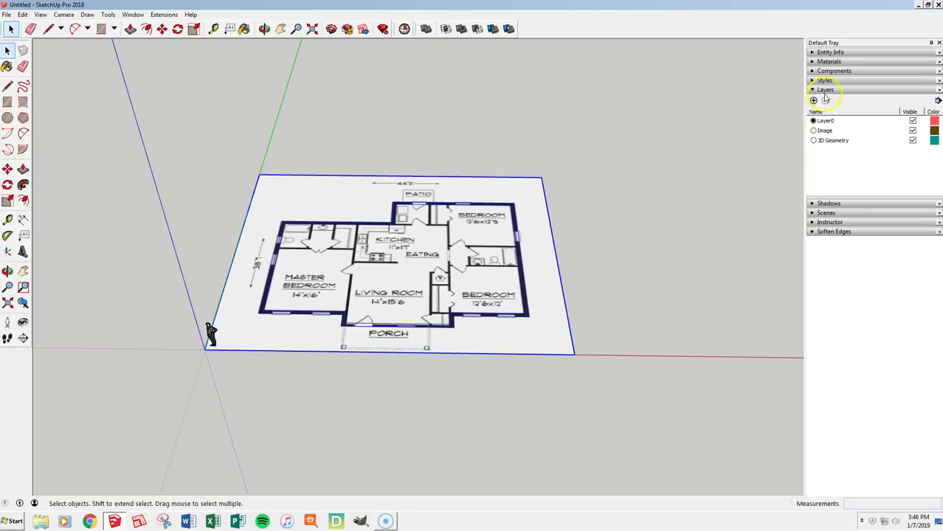
{"action": "left_click", "coordinate": [813, 53]}
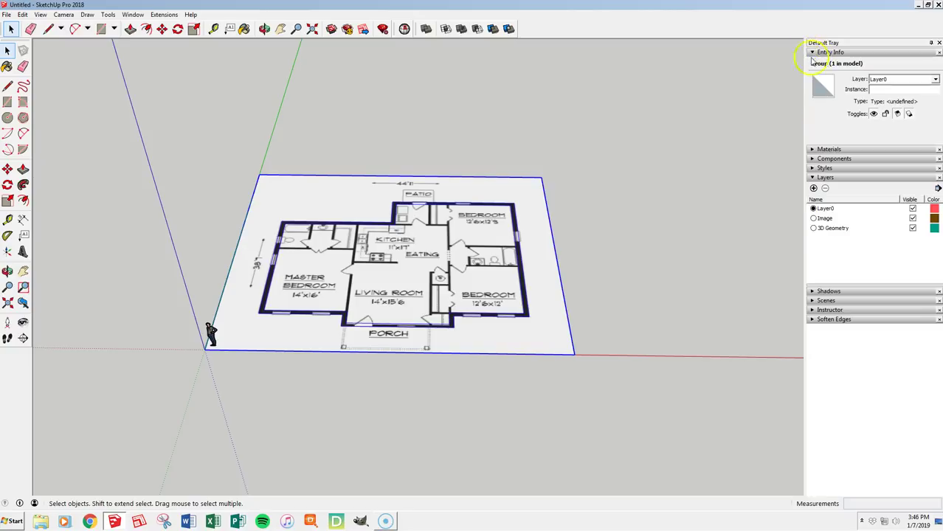
Step: Assign the floor plan group to the 3D Geometry layer and check it by hiding and showing that layer
{"action": "left_click", "coordinate": [888, 80]}
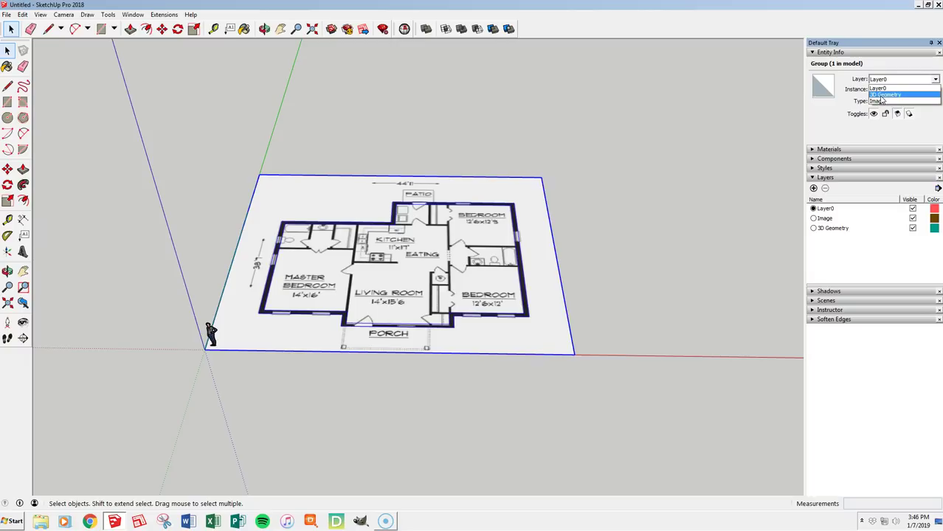
{"action": "left_click", "coordinate": [881, 96]}
{"action": "left_click", "coordinate": [660, 264]}
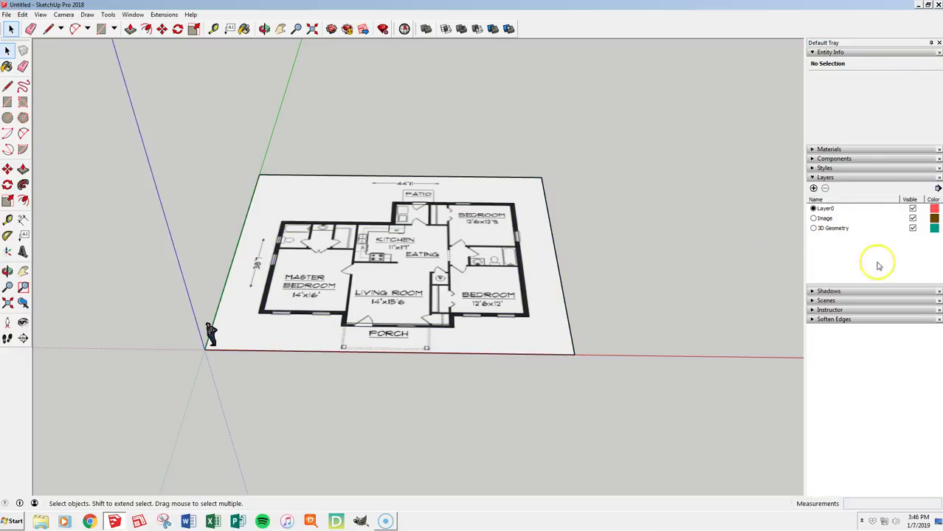
{"action": "left_click", "coordinate": [913, 229]}
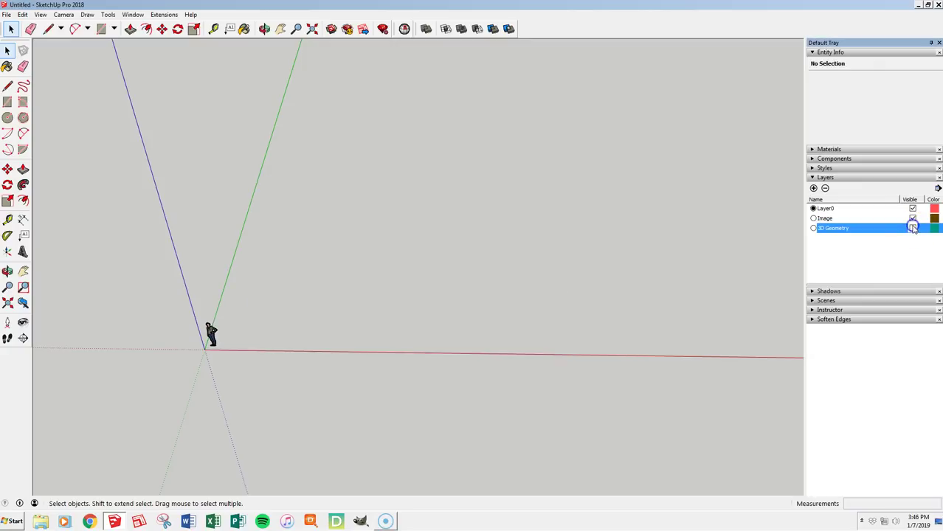
{"action": "left_click", "coordinate": [913, 228]}
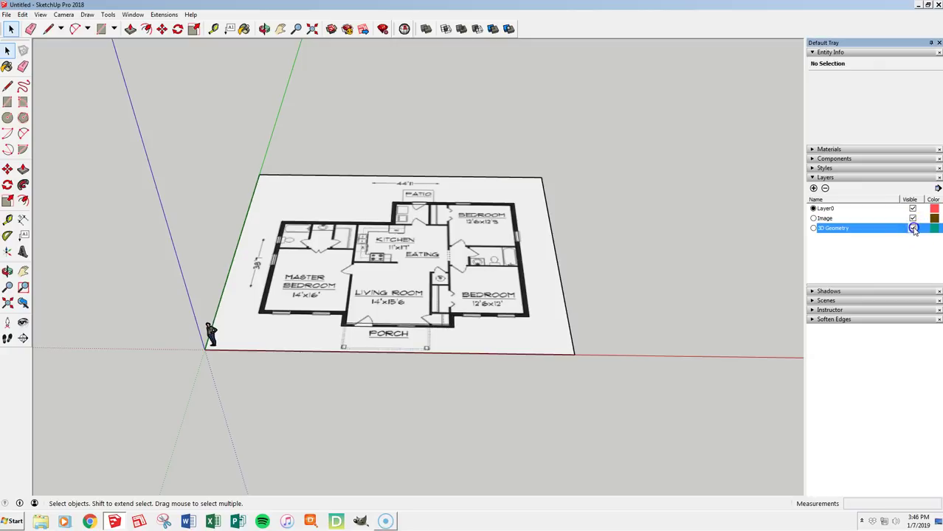
Step: Import the Simple House Floor Plans picture again as an image, placed from the origin to the opposite corner of the existing plan
{"action": "left_click", "coordinate": [6, 14]}
{"action": "left_click", "coordinate": [33, 140]}
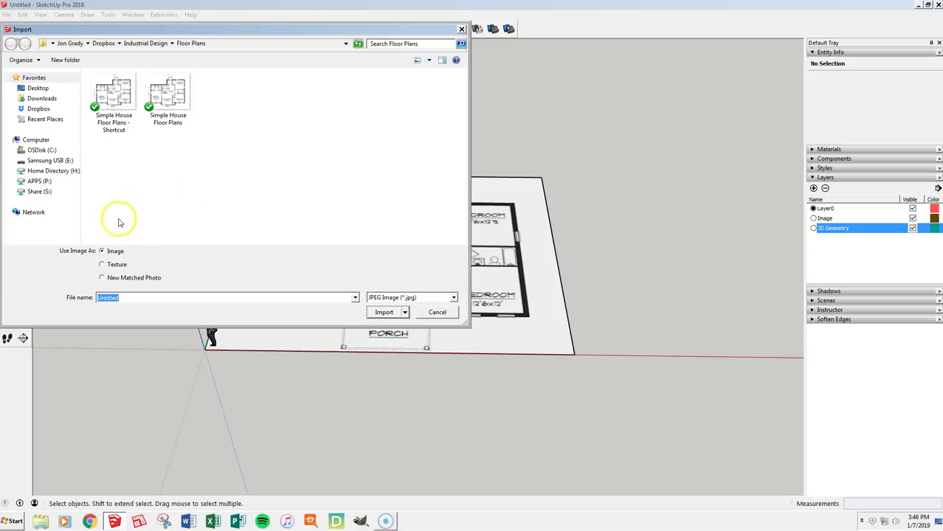
{"action": "left_click", "coordinate": [121, 102]}
{"action": "left_click", "coordinate": [399, 313]}
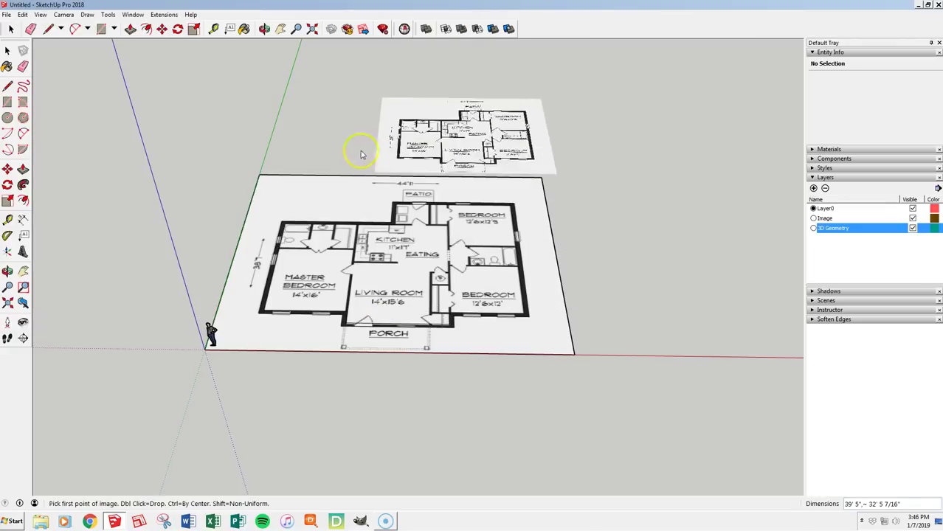
{"action": "scroll", "coordinate": [211, 346], "scroll_direction": "up", "scroll_amount": 5}
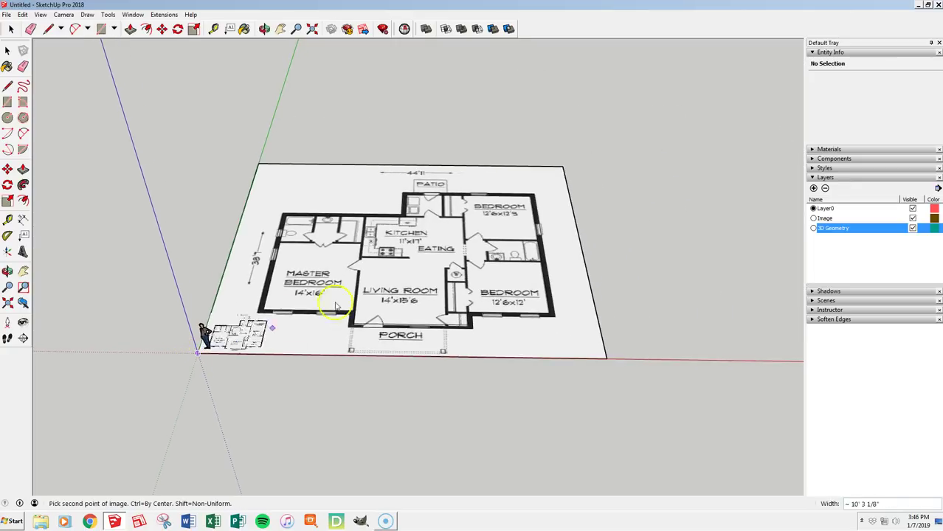
{"action": "left_click", "coordinate": [561, 171]}
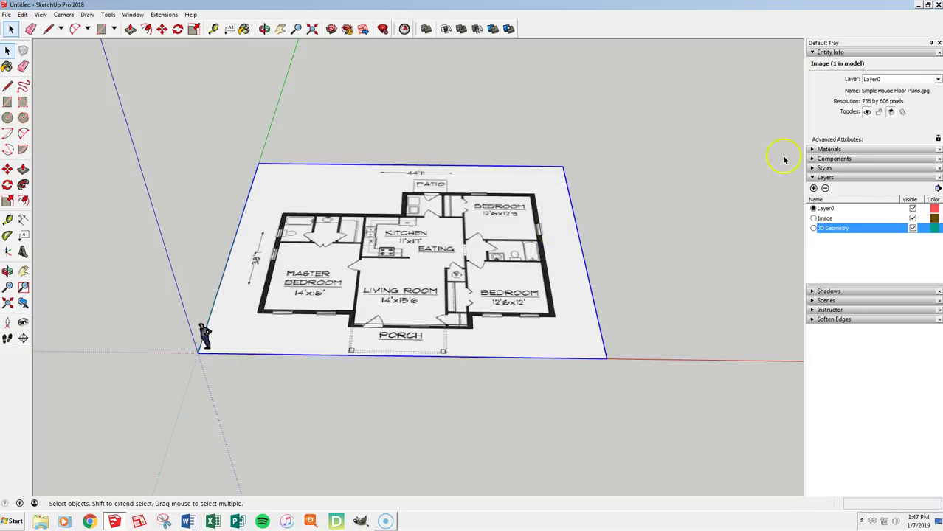
Step: Assign the imported floor plan image to the Image layer and hide that layer
{"action": "left_click", "coordinate": [871, 80]}
{"action": "left_click", "coordinate": [871, 101]}
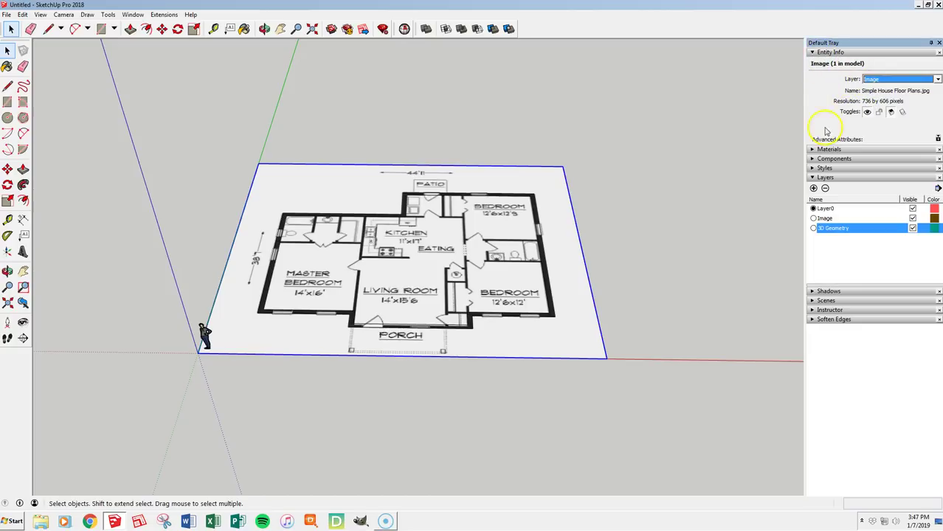
{"action": "left_click", "coordinate": [912, 220]}
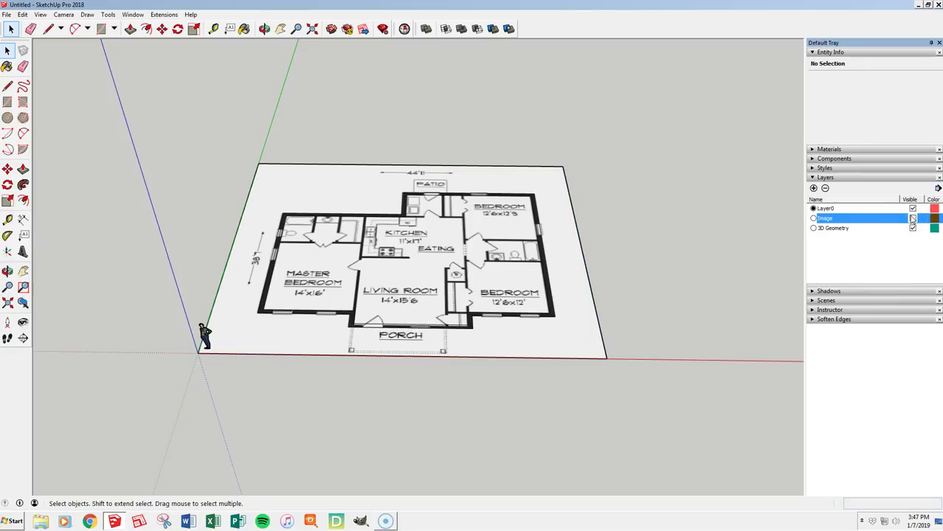
{"action": "left_click", "coordinate": [274, 181]}
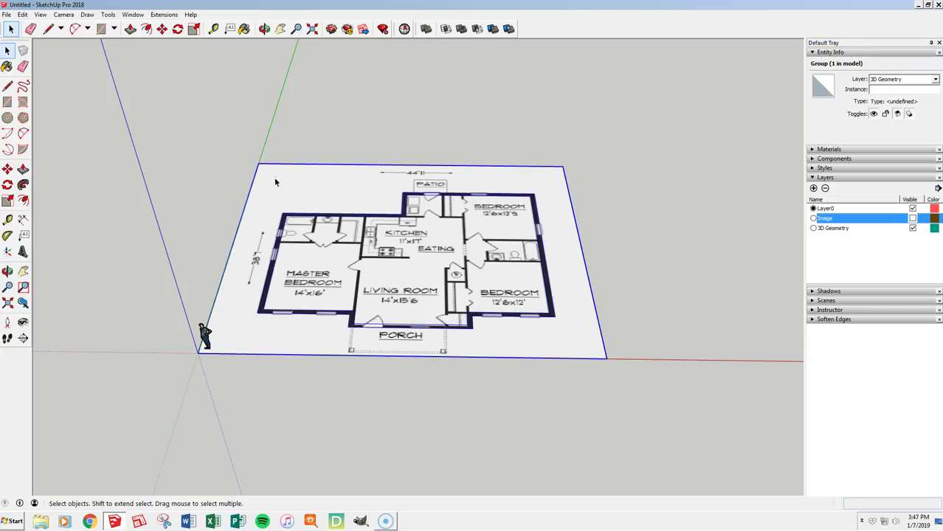
{"action": "key", "text": "Delete"}
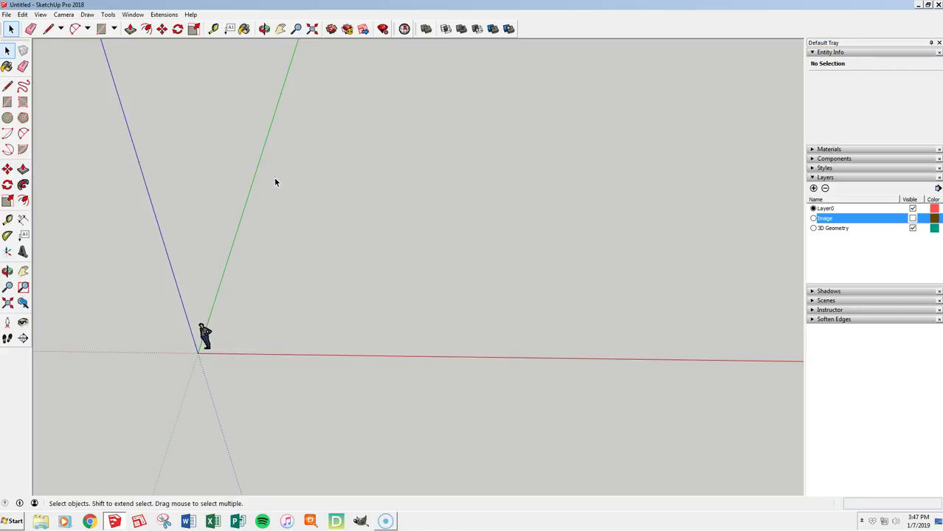
{"action": "left_click", "coordinate": [24, 15]}
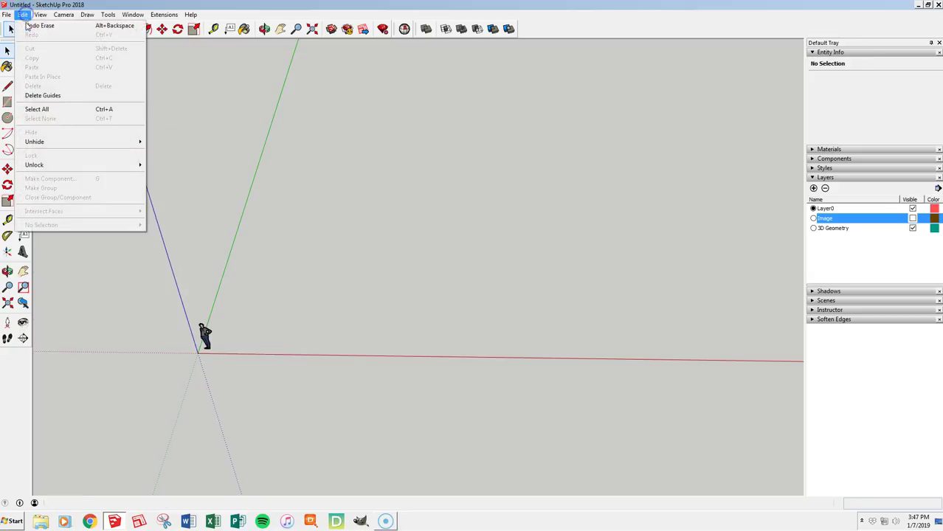
{"action": "left_click", "coordinate": [44, 23]}
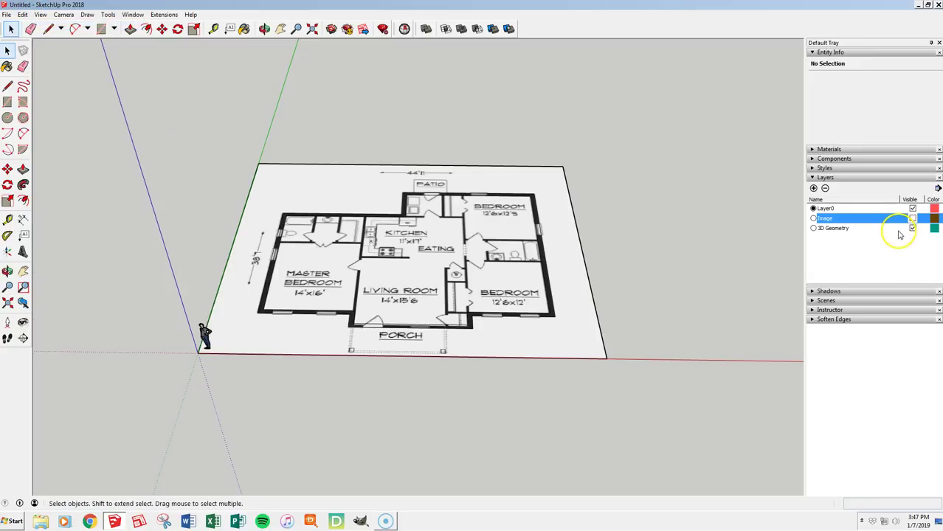
Step: Check what each layer holds by toggling the Image and 3D Geometry layers, ending with only 3D Geometry shown besides Layer0
{"action": "left_click", "coordinate": [575, 340]}
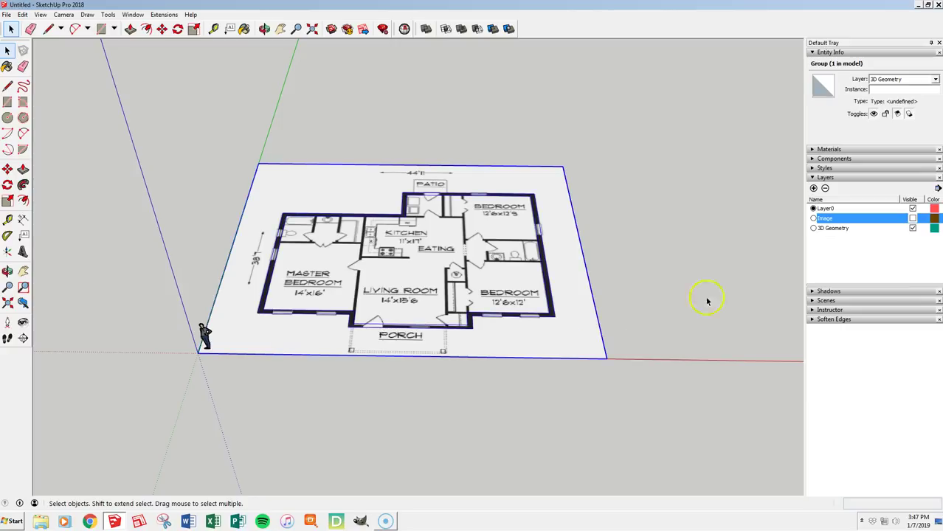
{"action": "left_click", "coordinate": [913, 228]}
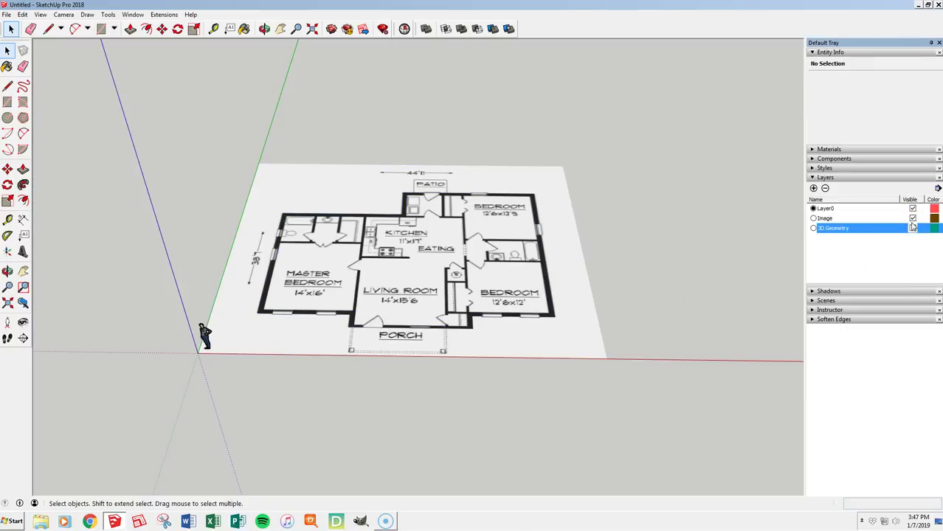
{"action": "left_click", "coordinate": [913, 219]}
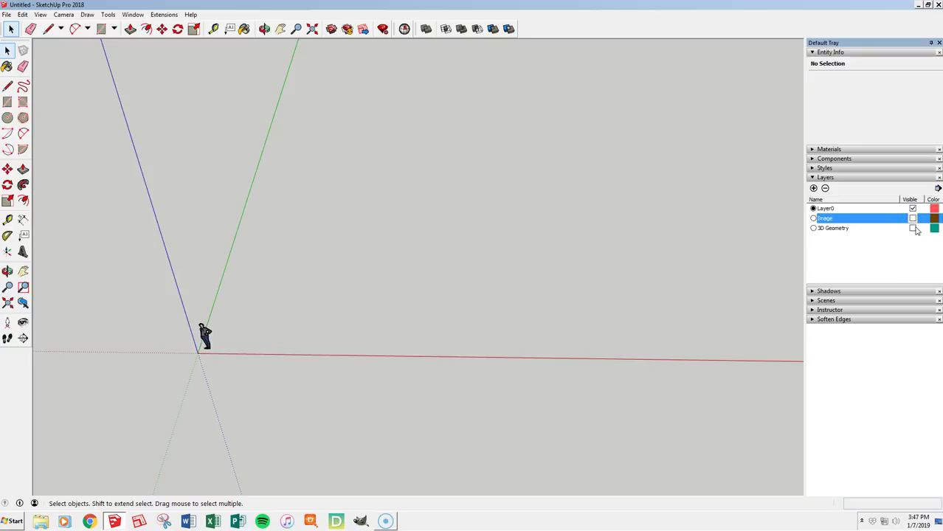
{"action": "left_click", "coordinate": [913, 228]}
Step: Open the 3D geometry group and delete the outer face that surrounds the house walls
{"action": "left_click", "coordinate": [595, 330]}
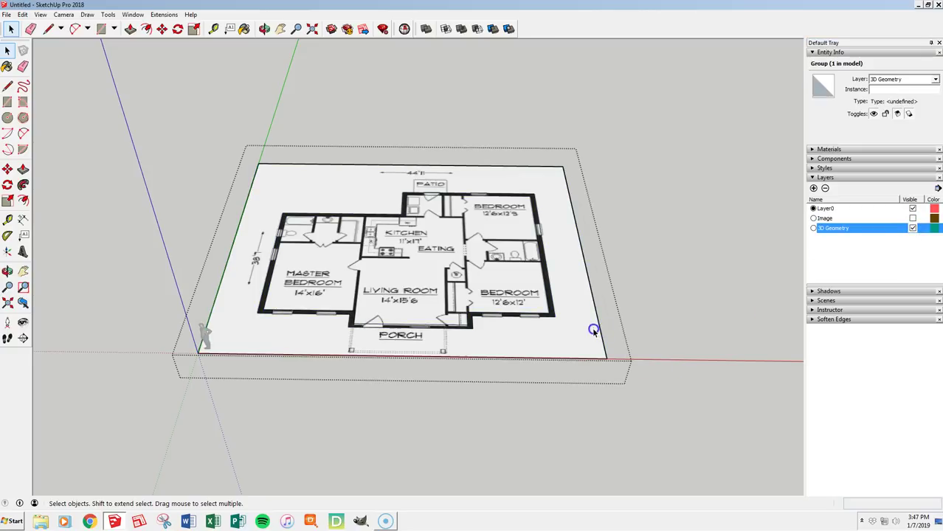
{"action": "double_click", "coordinate": [594, 332]}
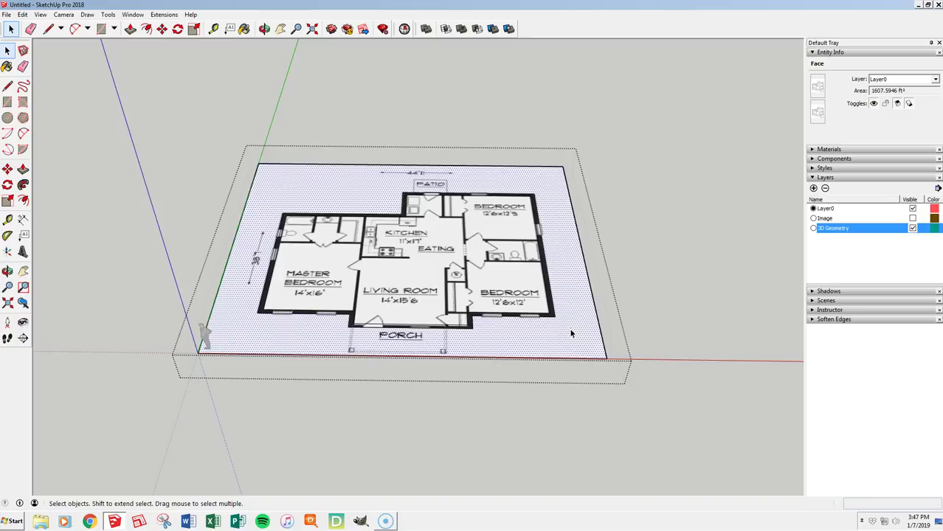
{"action": "key", "text": "Escape"}
{"action": "left_click", "coordinate": [662, 261]}
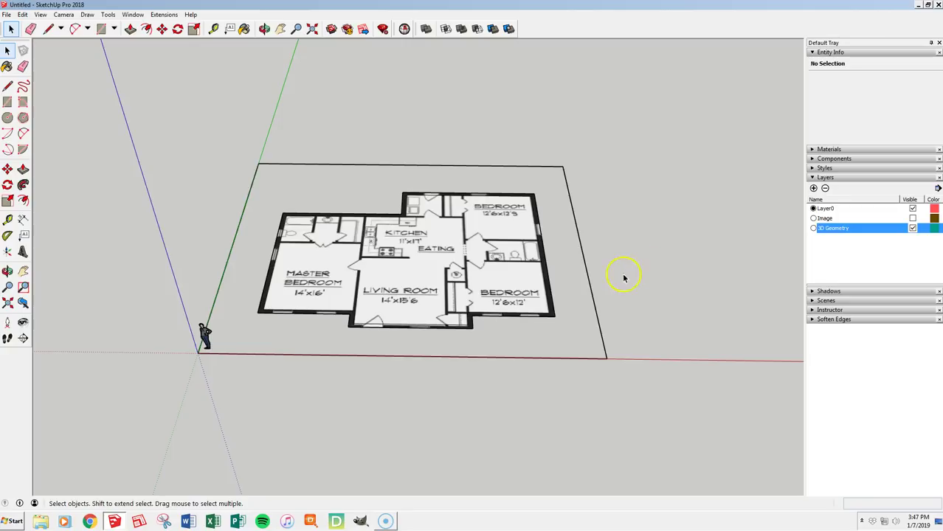
Step: Erase the leftover rectangular border edges around the house inside the 3D geometry group
{"action": "left_click", "coordinate": [580, 226]}
{"action": "key", "text": "e"}
{"action": "left_click", "coordinate": [514, 165]}
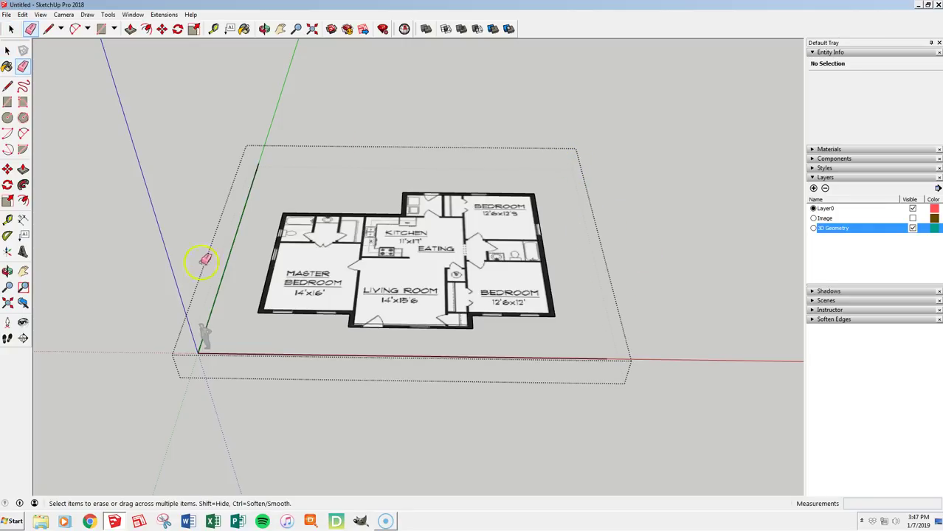
{"action": "key", "text": "space"}
{"action": "left_click", "coordinate": [646, 243]}
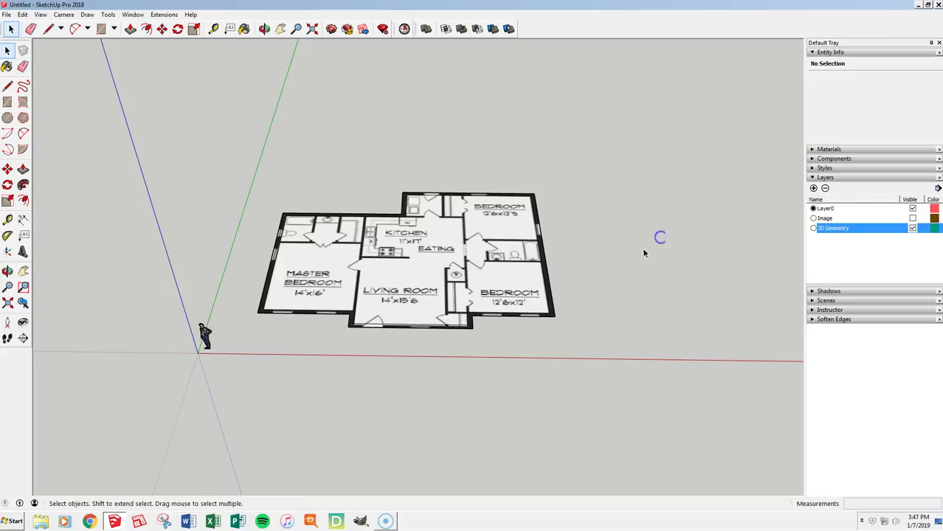
Step: Show the Image layer and toggle both layers to compare the full plan image with the trimmed house geometry
{"action": "scroll", "coordinate": [645, 243], "scroll_direction": "down", "scroll_amount": 2}
{"action": "left_click", "coordinate": [913, 219]}
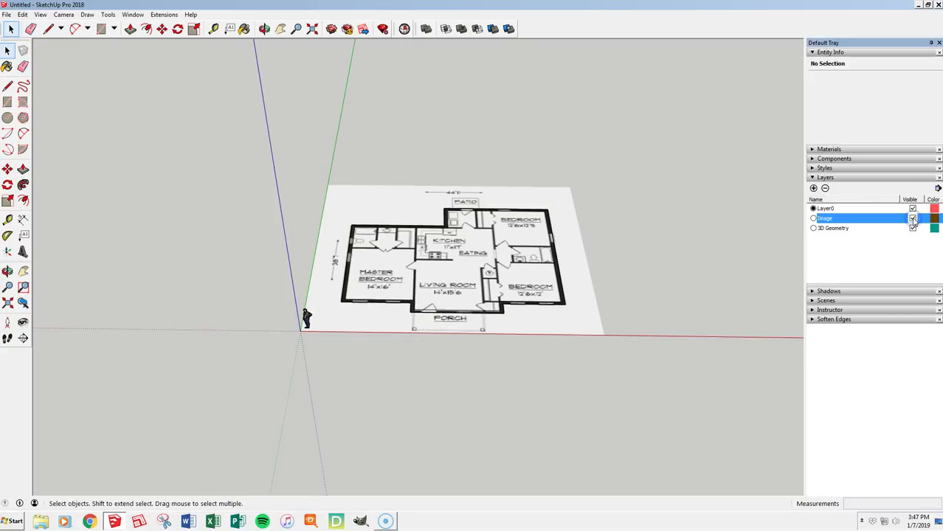
{"action": "left_click", "coordinate": [913, 228]}
{"action": "left_click", "coordinate": [913, 218]}
{"action": "left_click", "coordinate": [913, 228]}
{"action": "left_click", "coordinate": [913, 218]}
{"action": "scroll", "coordinate": [489, 221], "scroll_direction": "up", "scroll_amount": 5}
{"action": "middle_click_drag", "start_coordinate": [558, 204], "coordinate": [537, 211]}
{"action": "scroll", "coordinate": [528, 214], "scroll_direction": "up", "scroll_amount": 3}
{"action": "scroll", "coordinate": [528, 214], "scroll_direction": "down", "scroll_amount": 3}
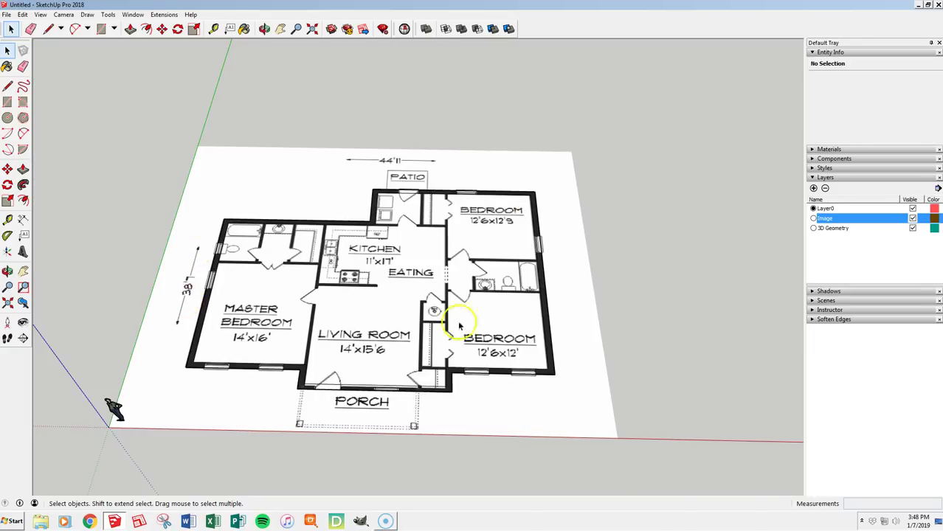
{"action": "scroll", "coordinate": [442, 317], "scroll_direction": "up", "scroll_amount": 1}
{"action": "scroll", "coordinate": [426, 437], "scroll_direction": "up", "scroll_amount": 5}
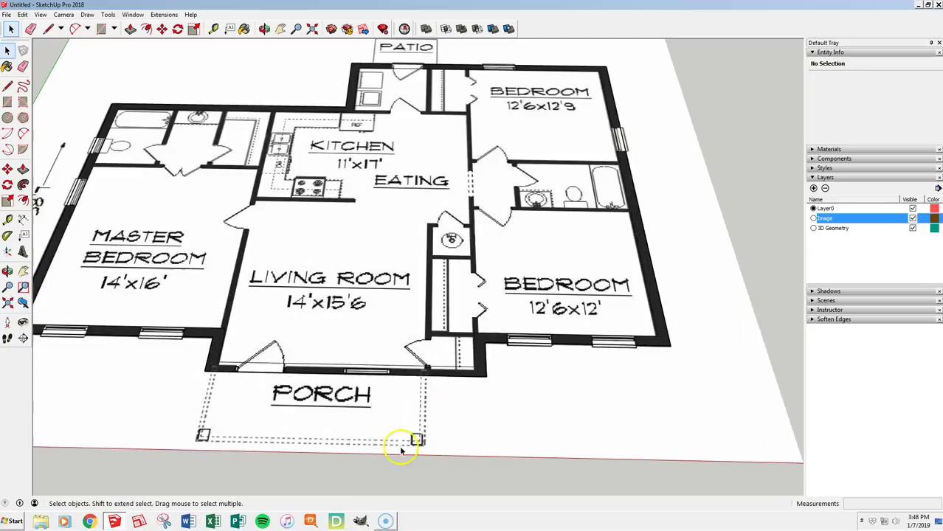
{"action": "scroll", "coordinate": [428, 439], "scroll_direction": "down", "scroll_amount": 5}
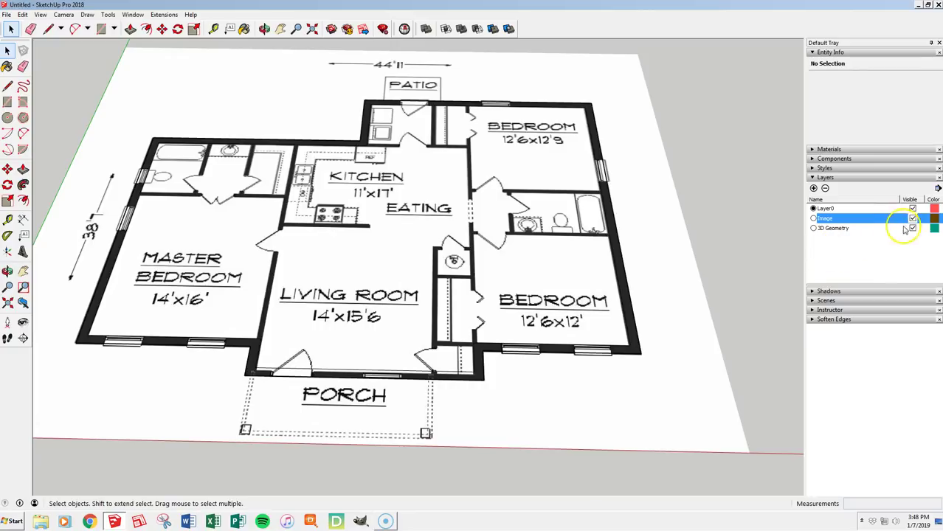
Step: Keep Layer0 as the active layer and hide the Image layer
{"action": "left_click", "coordinate": [819, 226]}
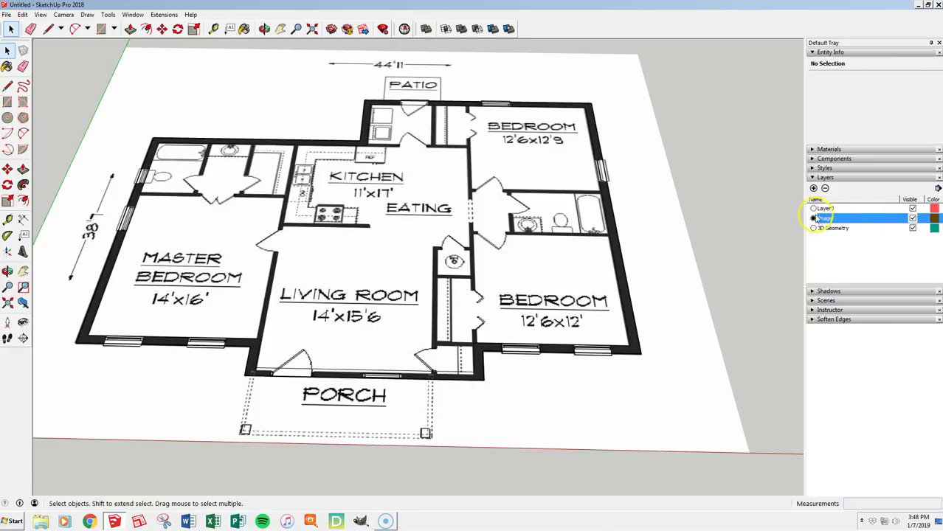
{"action": "left_click", "coordinate": [814, 209]}
{"action": "left_click", "coordinate": [913, 219]}
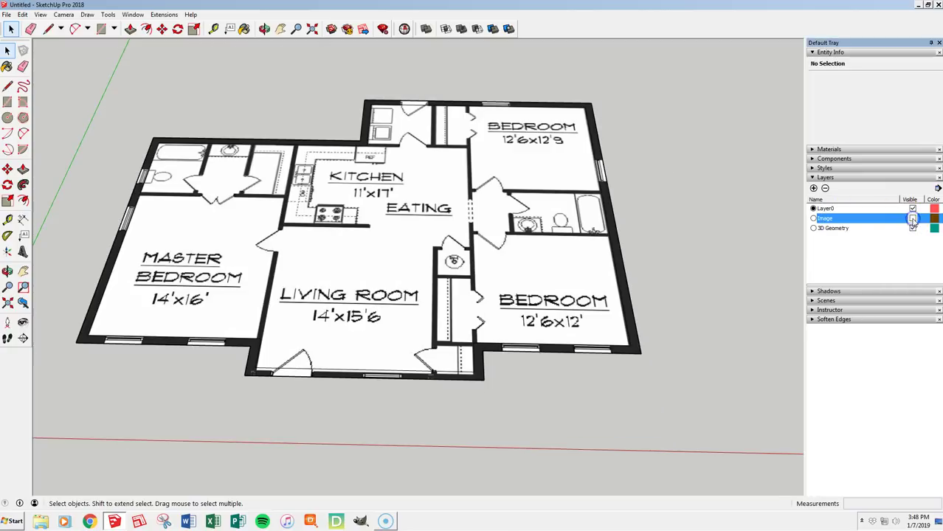
{"action": "left_click", "coordinate": [839, 228]}
{"action": "left_click", "coordinate": [840, 229]}
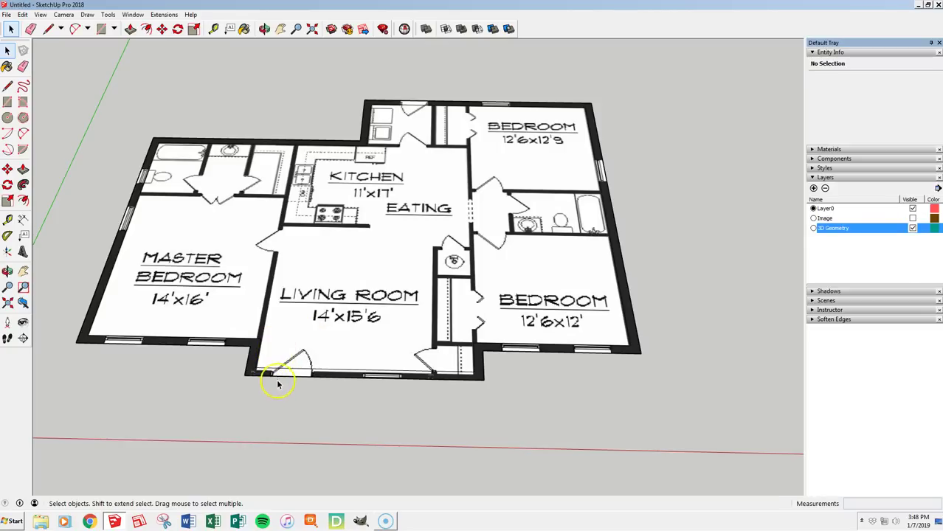
Step: Open the 3D geometry group and draw a short edge about 2 15/16" toward the front from the living room's inner wall corner near the entry door
{"action": "left_click", "coordinate": [302, 358]}
{"action": "middle_click_drag", "start_coordinate": [315, 355], "coordinate": [319, 368]}
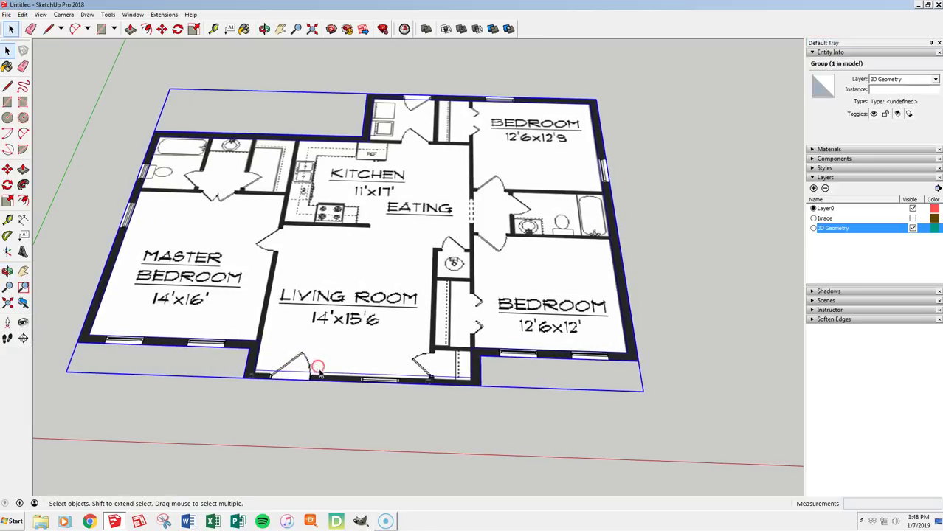
{"action": "scroll", "coordinate": [280, 352], "scroll_direction": "up", "scroll_amount": 3}
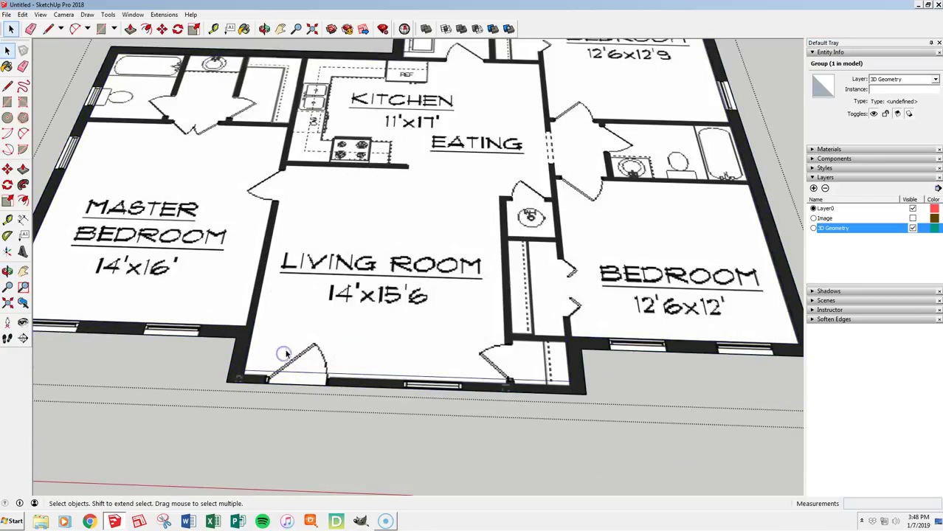
{"action": "scroll", "coordinate": [279, 354], "scroll_direction": "down", "scroll_amount": 3}
{"action": "double_click", "coordinate": [274, 371]}
{"action": "scroll", "coordinate": [274, 372], "scroll_direction": "up", "scroll_amount": 6}
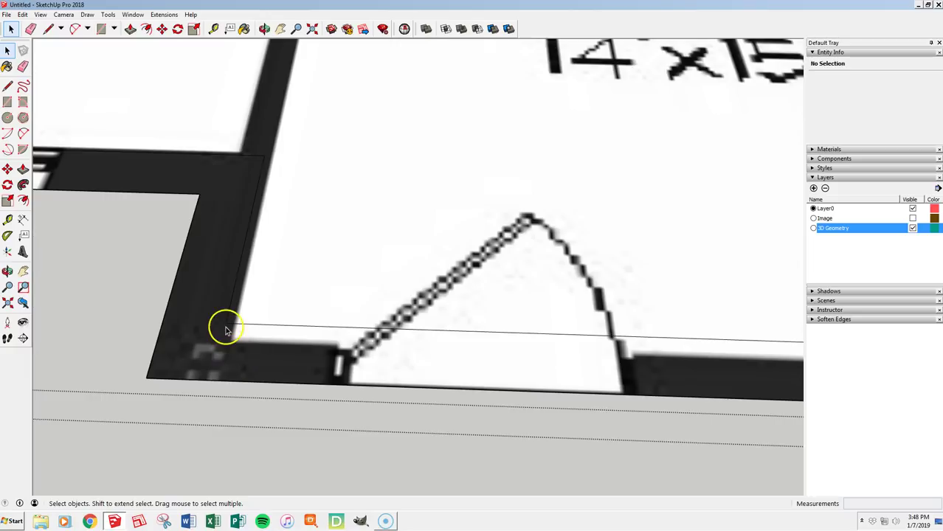
{"action": "key", "text": "l"}
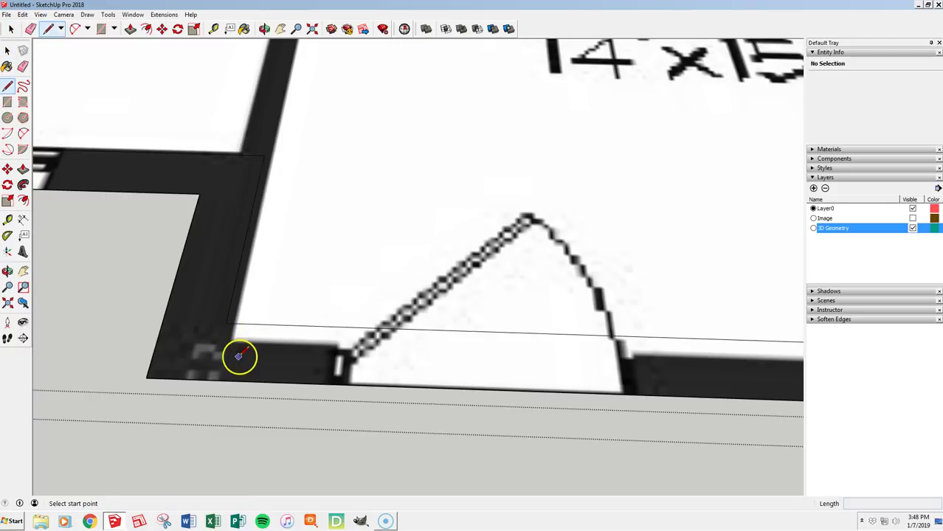
{"action": "scroll", "coordinate": [238, 355], "scroll_direction": "up", "scroll_amount": 3}
{"action": "left_click", "coordinate": [228, 274]}
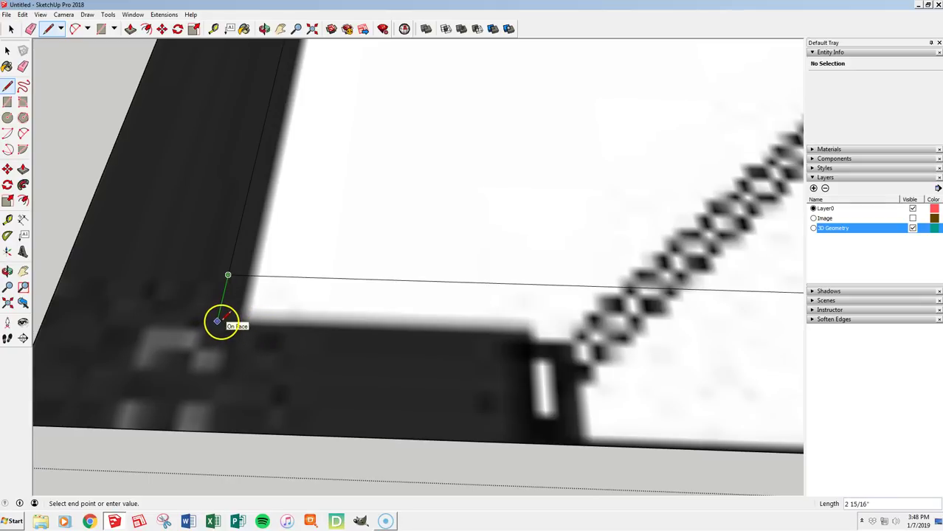
{"action": "left_click", "coordinate": [217, 321]}
Step: Continue the edge along the inside of the living room's front wall and back up to the existing inner corner by the closet
{"action": "scroll", "coordinate": [217, 320], "scroll_direction": "down", "scroll_amount": 10}
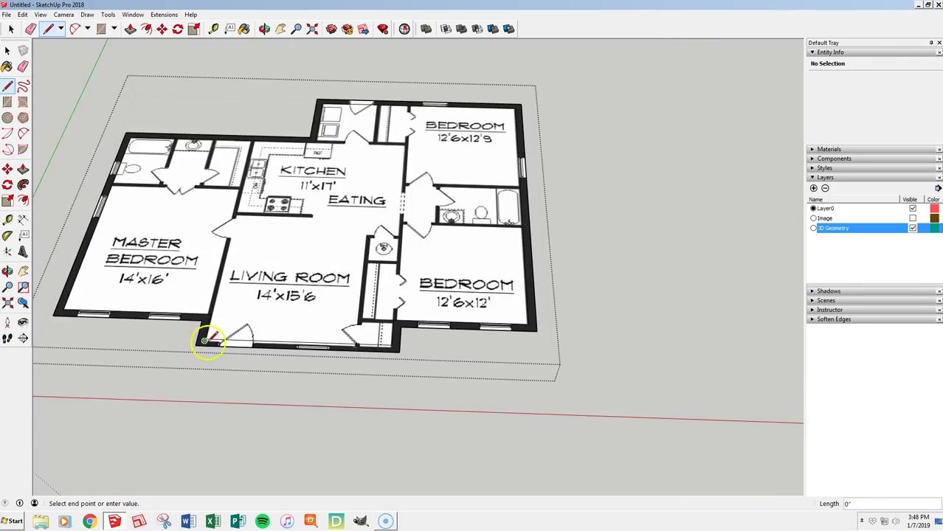
{"action": "scroll", "coordinate": [389, 345], "scroll_direction": "up", "scroll_amount": 10}
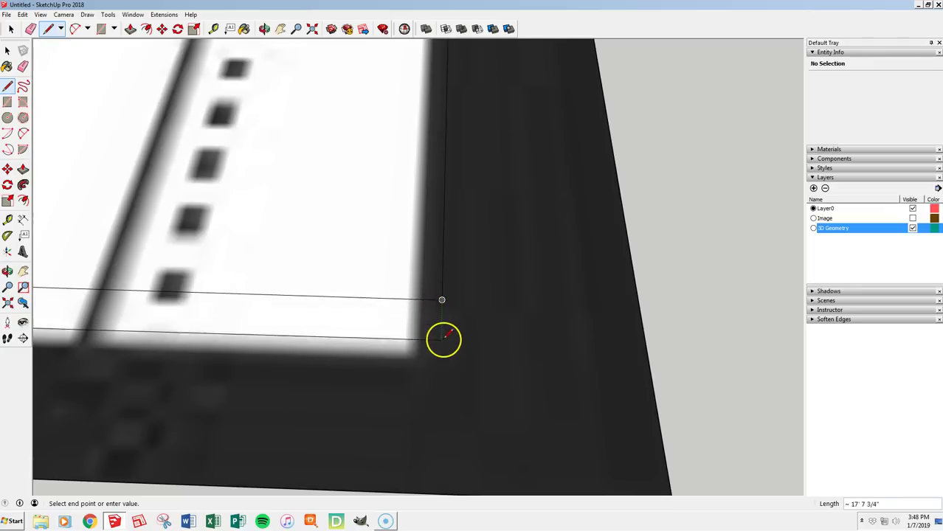
{"action": "left_click", "coordinate": [441, 354]}
{"action": "left_click", "coordinate": [442, 299]}
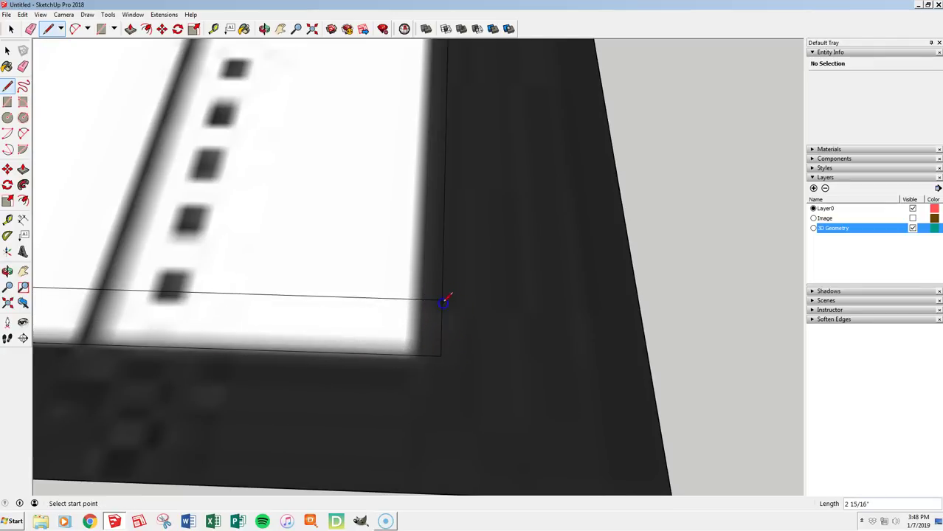
Step: Erase the misplaced inner wall line that crosses the front of the living room
{"action": "scroll", "coordinate": [479, 310], "scroll_direction": "down", "scroll_amount": 6}
{"action": "key", "text": "e"}
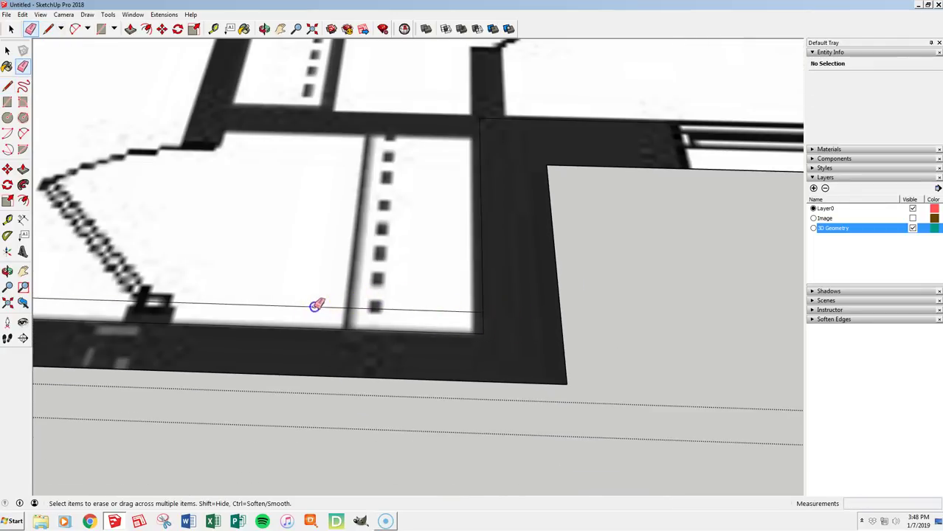
{"action": "scroll", "coordinate": [558, 330], "scroll_direction": "down", "scroll_amount": 10}
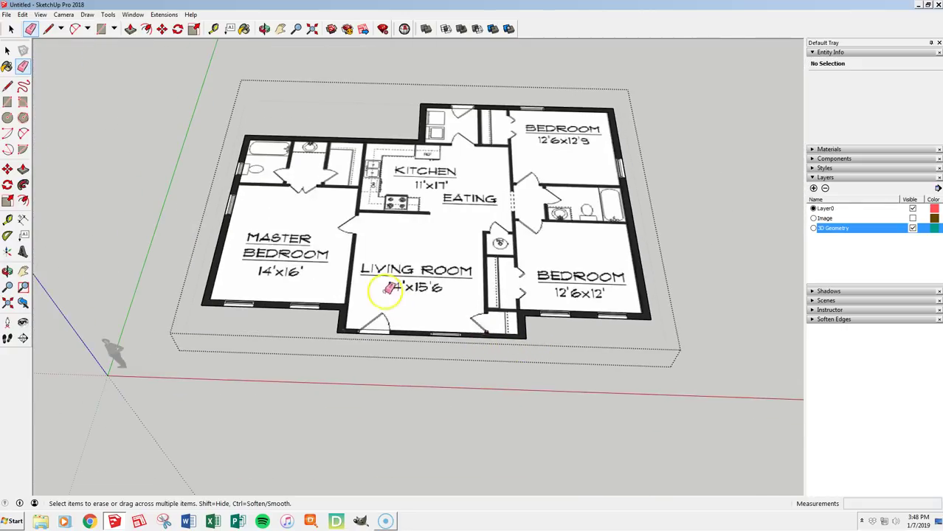
{"action": "scroll", "coordinate": [389, 289], "scroll_direction": "up", "scroll_amount": 8}
{"action": "key", "text": "space"}
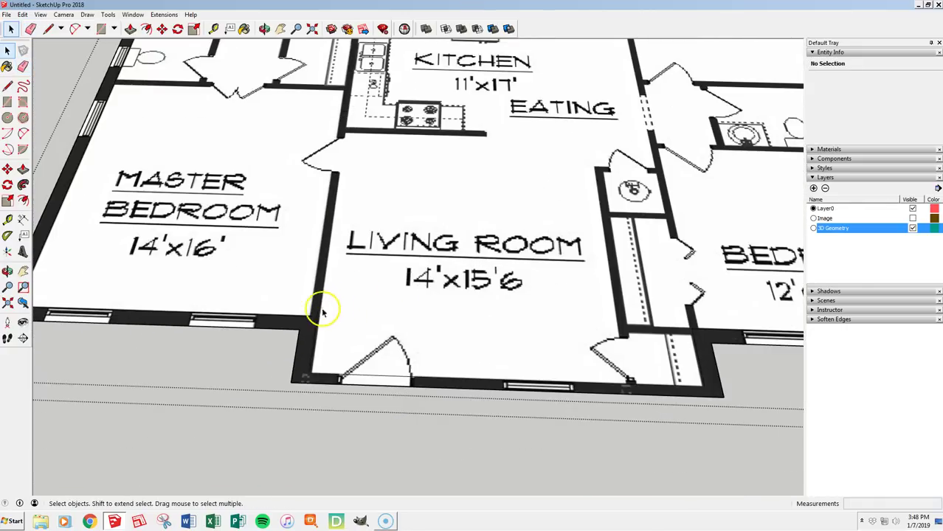
{"action": "scroll", "coordinate": [299, 326], "scroll_direction": "down", "scroll_amount": 5}
{"action": "left_click", "coordinate": [194, 281]}
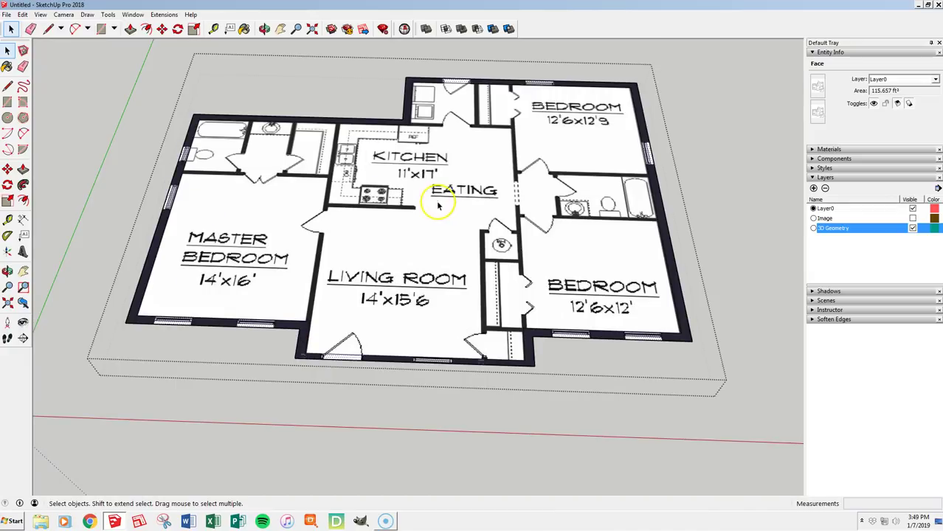
{"action": "key", "text": "p"}
{"action": "mouse_move", "coordinate": [299, 327]}
{"action": "left_mouse_down"}
{"action": "mouse_move", "coordinate": [286, 270]}
{"action": "mouse_move", "coordinate": [284, 298]}
{"action": "mouse_move", "coordinate": [293, 296]}
{"action": "left_mouse_up"}
{"action": "scroll", "coordinate": [289, 274], "scroll_direction": "down", "scroll_amount": 3}
{"action": "key", "text": "Escape"}
{"action": "scroll", "coordinate": [299, 285], "scroll_direction": "up", "scroll_amount": 5}
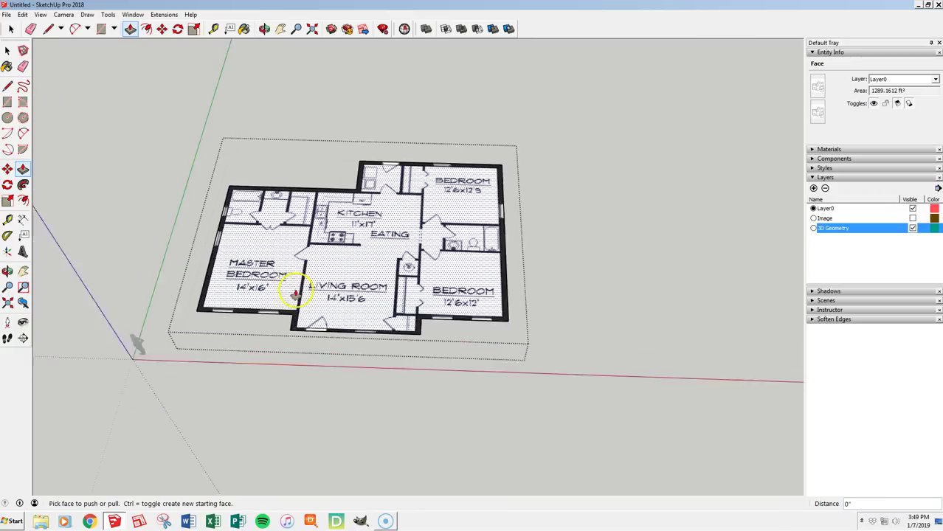
{"action": "scroll", "coordinate": [295, 242], "scroll_direction": "up", "scroll_amount": 3}
{"action": "scroll", "coordinate": [259, 205], "scroll_direction": "down", "scroll_amount": 5}
{"action": "key", "text": "space"}
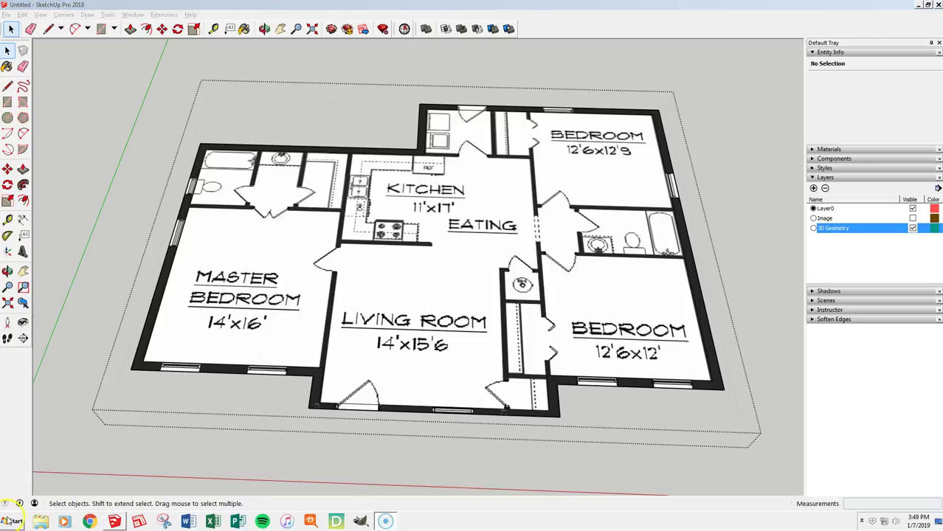
Step: Check the interior floor face and examine the walls around the master bathroom and bedroom in the plan
{"action": "left_click", "coordinate": [237, 267]}
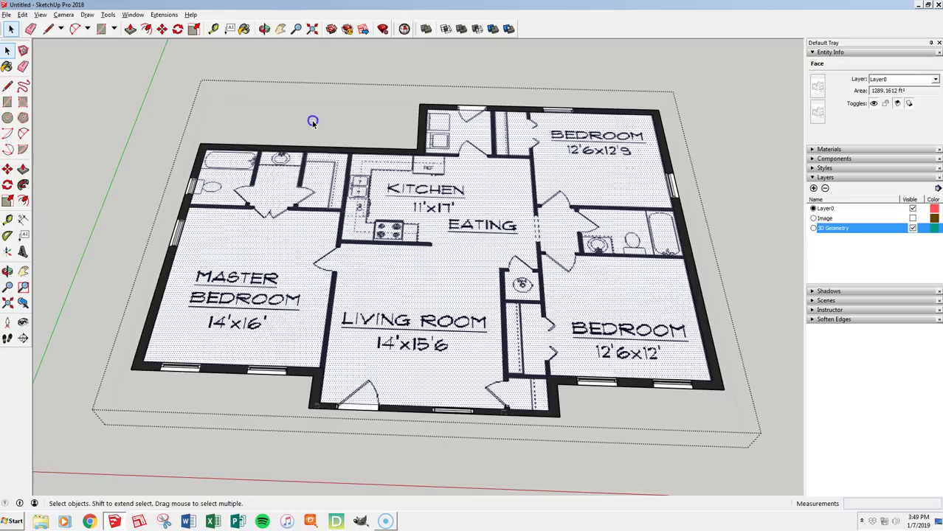
{"action": "left_click", "coordinate": [312, 118]}
{"action": "scroll", "coordinate": [266, 131], "scroll_direction": "up", "scroll_amount": 5}
{"action": "scroll", "coordinate": [153, 158], "scroll_direction": "up", "scroll_amount": 3}
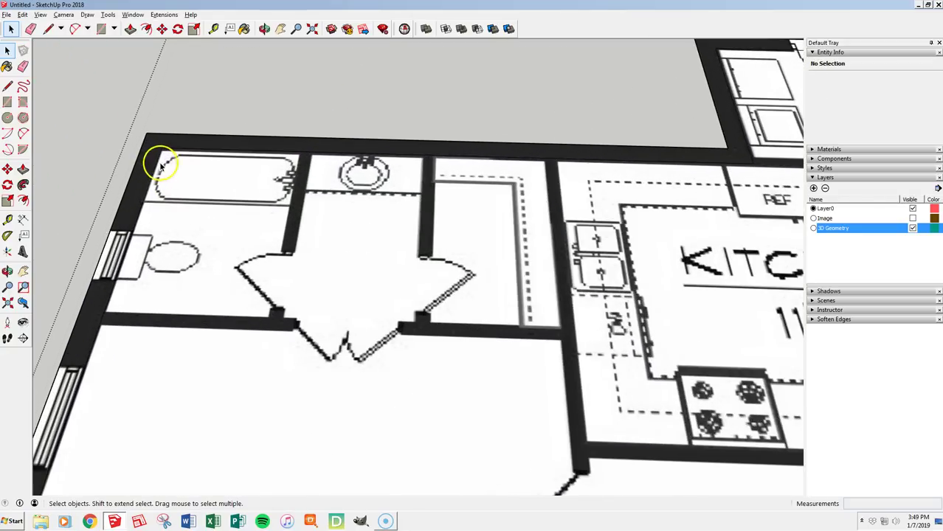
{"action": "scroll", "coordinate": [194, 184], "scroll_direction": "up", "scroll_amount": 3}
{"action": "scroll", "coordinate": [278, 213], "scroll_direction": "down", "scroll_amount": 5}
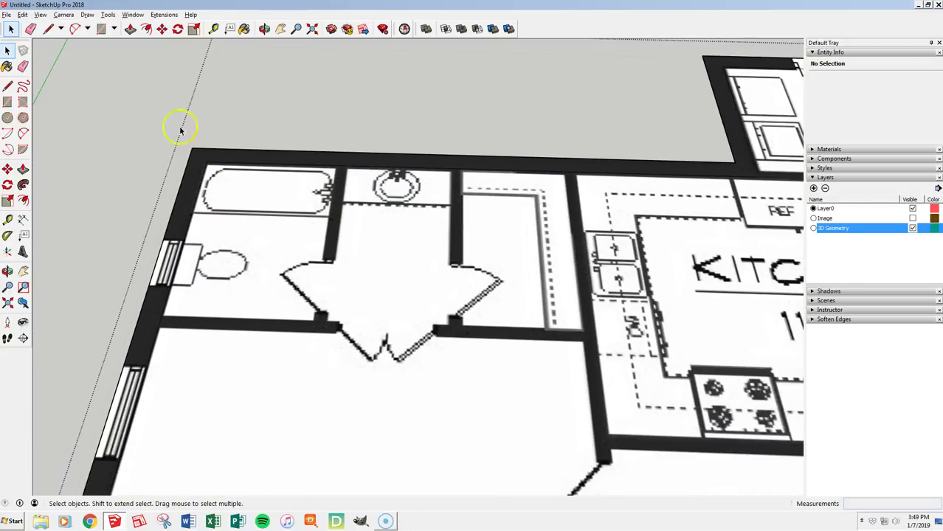
{"action": "scroll", "coordinate": [184, 137], "scroll_direction": "up", "scroll_amount": 5}
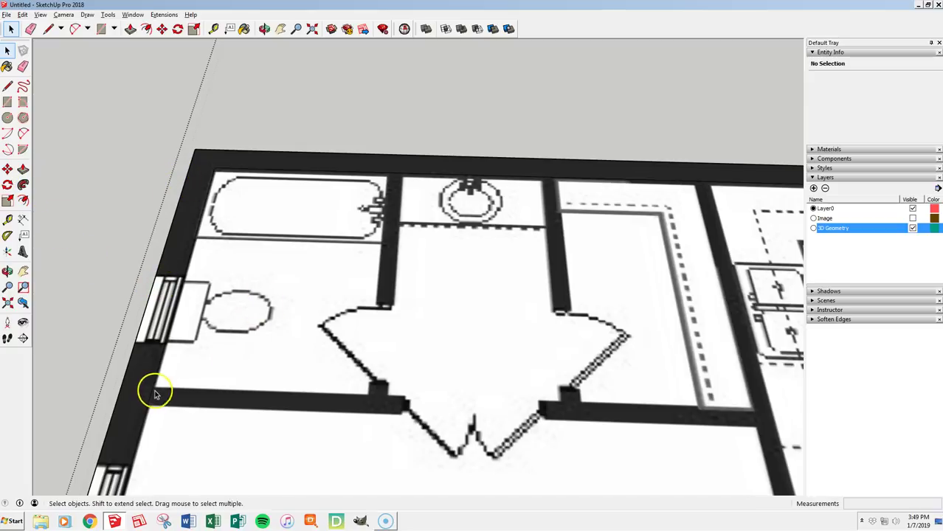
{"action": "scroll", "coordinate": [153, 385], "scroll_direction": "down", "scroll_amount": 3}
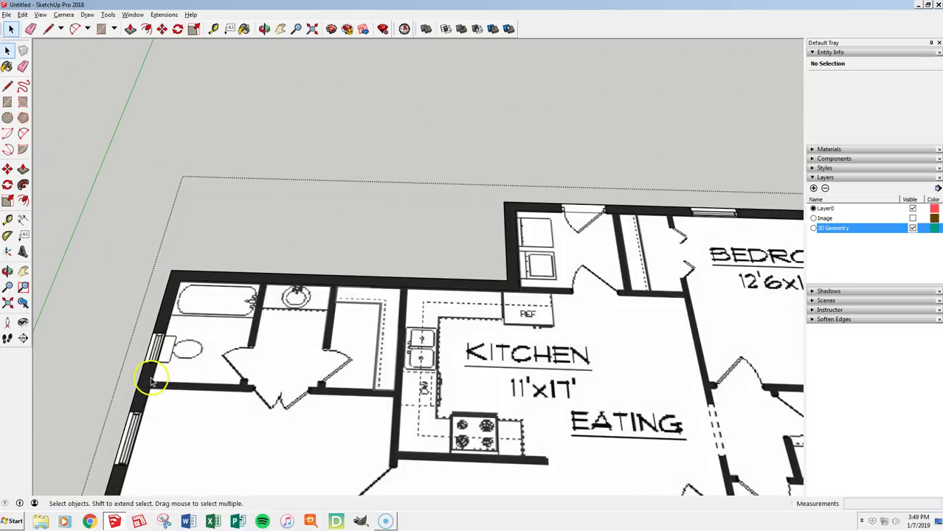
{"action": "scroll", "coordinate": [151, 381], "scroll_direction": "down", "scroll_amount": 5}
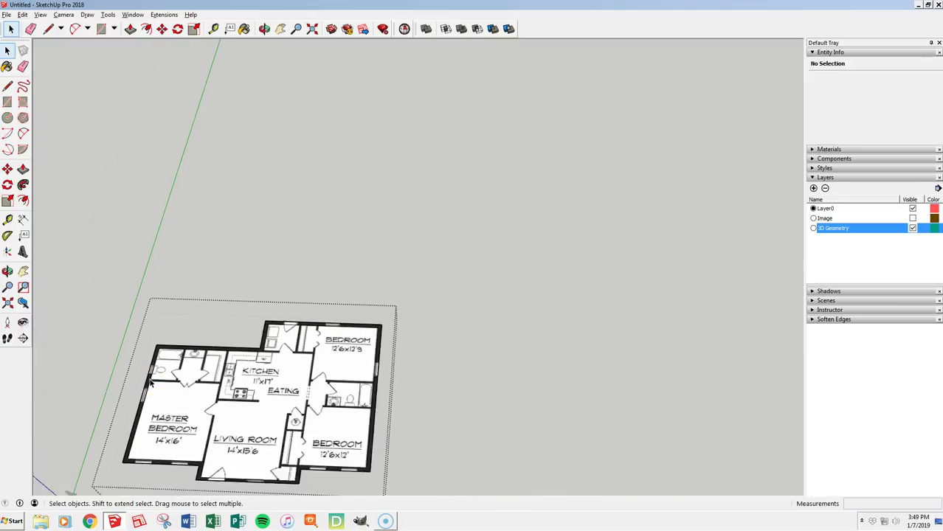
{"action": "scroll", "coordinate": [151, 381], "scroll_direction": "down", "scroll_amount": 2}
{"action": "scroll", "coordinate": [178, 467], "scroll_direction": "up", "scroll_amount": 6}
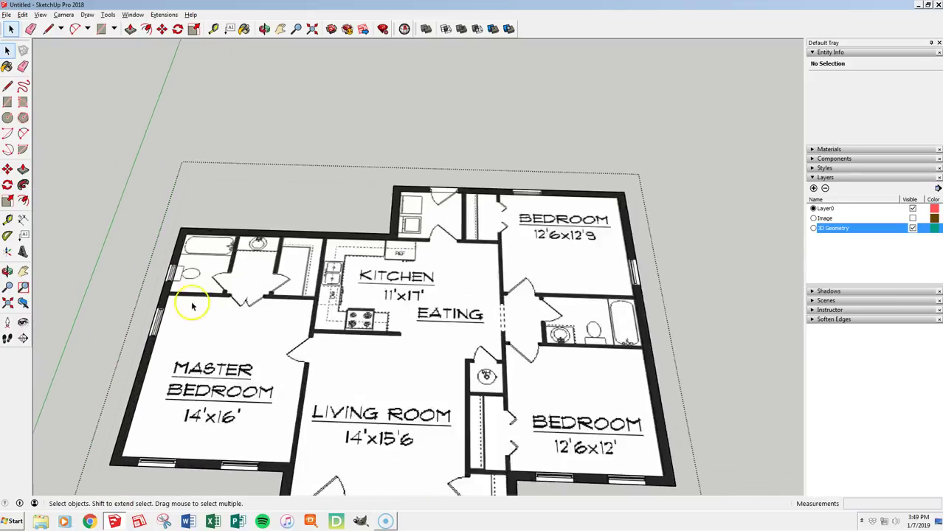
Step: Place guides along both sides of the wall between bathroom and master bedroom, the first about 7' 8" from the rear wall's inner edge
{"action": "scroll", "coordinate": [184, 229], "scroll_direction": "up", "scroll_amount": 5}
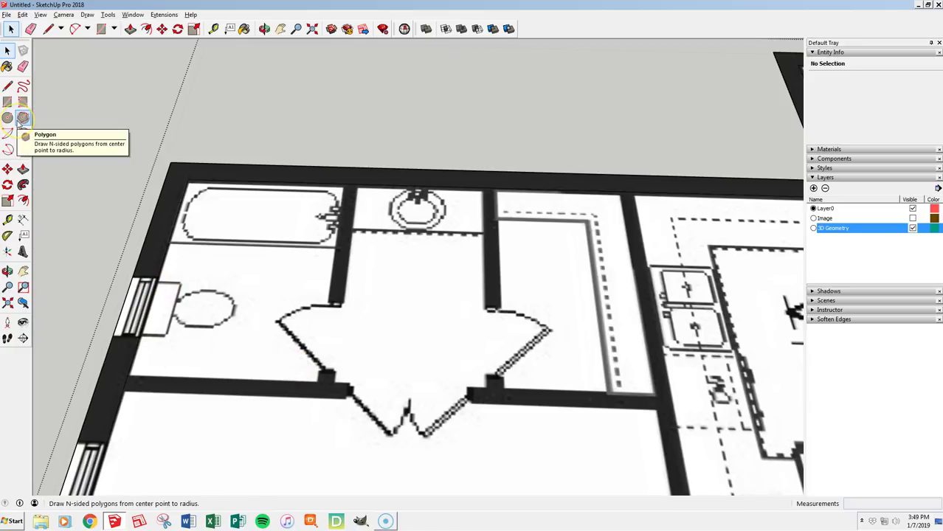
{"action": "left_click", "coordinate": [8, 221]}
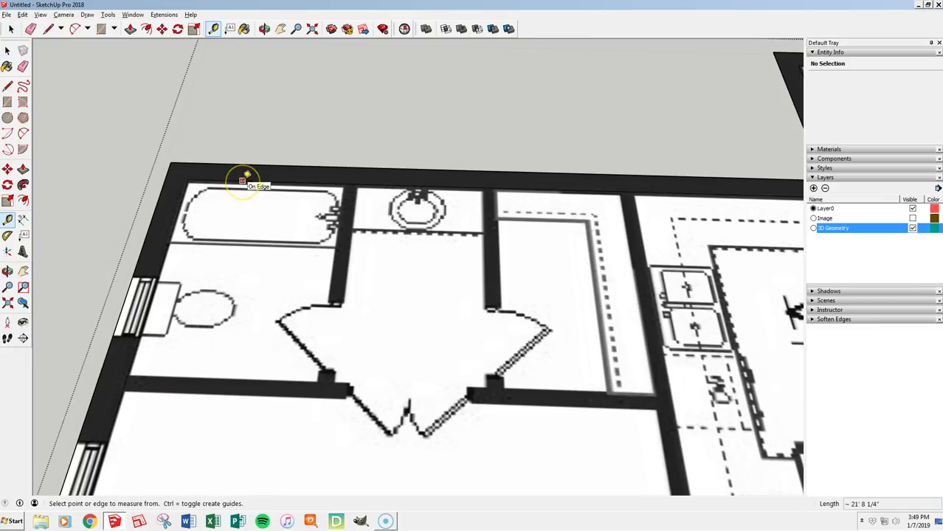
{"action": "mouse_move", "coordinate": [246, 185]}
{"action": "left_mouse_down"}
{"action": "mouse_move", "coordinate": [232, 273]}
{"action": "mouse_move", "coordinate": [242, 193]}
{"action": "left_mouse_up"}
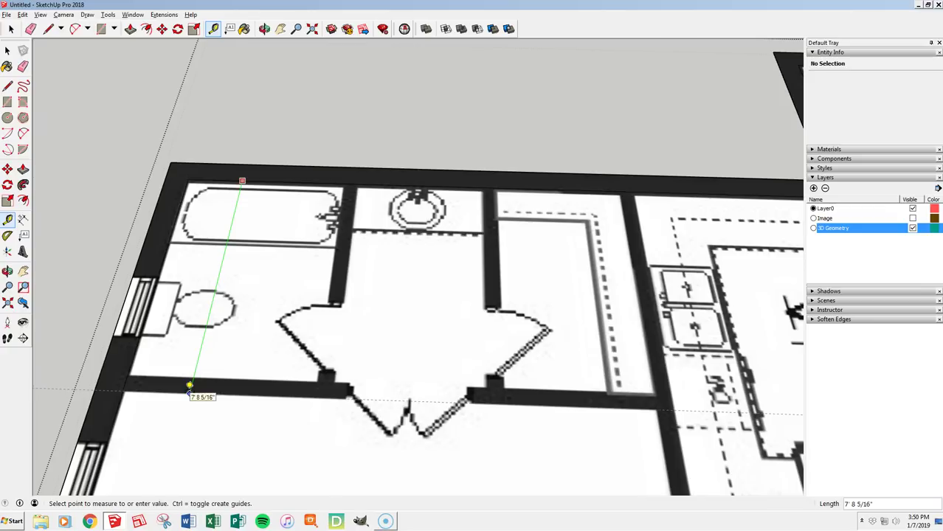
{"action": "scroll", "coordinate": [190, 386], "scroll_direction": "up", "scroll_amount": 4}
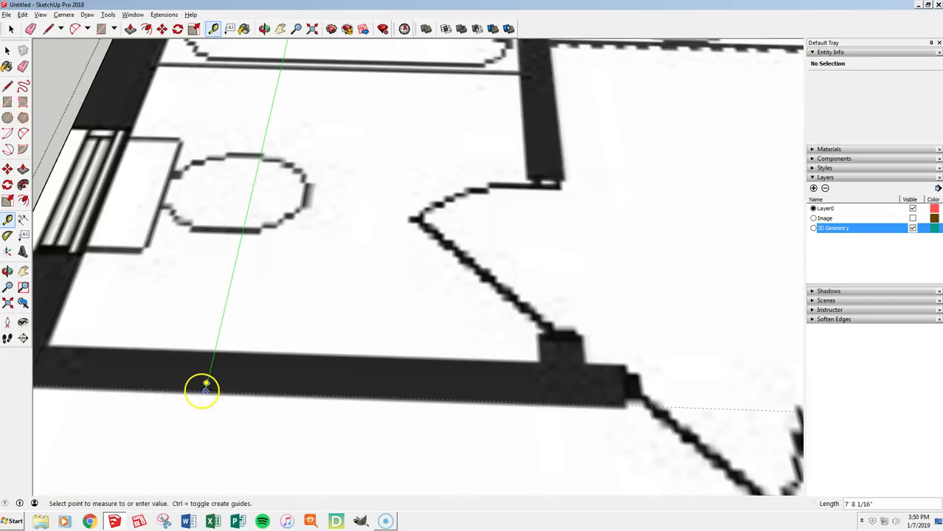
{"action": "left_click", "coordinate": [205, 387]}
{"action": "left_click", "coordinate": [208, 389]}
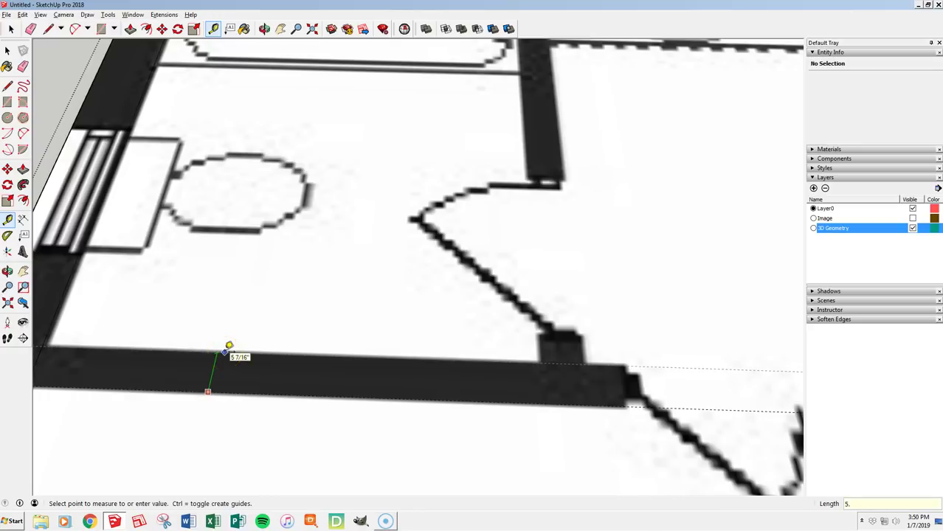
{"action": "key", "text": "Return"}
Step: Place guides along both sides of the wall between tub and vanity, the first about 5' 2" from the bathroom side wall's inner edge
{"action": "scroll", "coordinate": [220, 363], "scroll_direction": "down", "scroll_amount": 5}
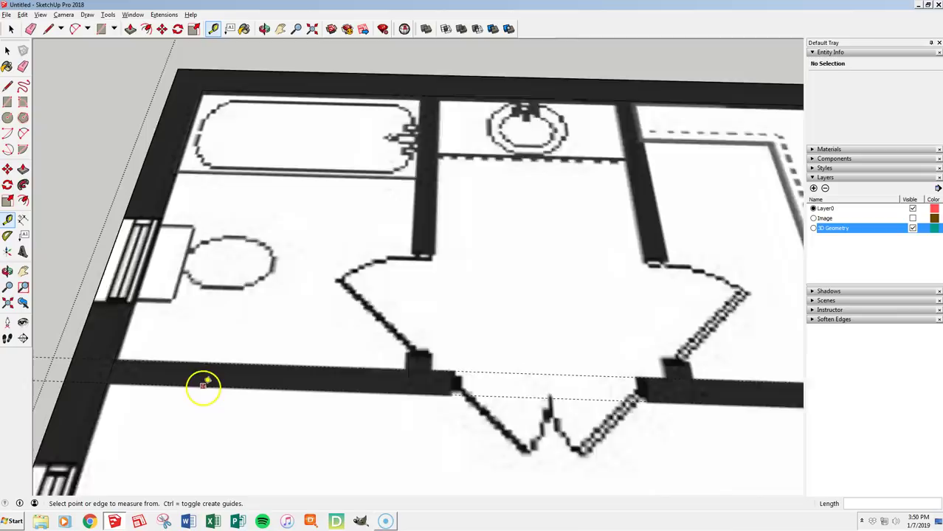
{"action": "scroll", "coordinate": [158, 381], "scroll_direction": "down", "scroll_amount": 3}
{"action": "scroll", "coordinate": [369, 399], "scroll_direction": "down", "scroll_amount": 1}
{"action": "scroll", "coordinate": [211, 284], "scroll_direction": "up", "scroll_amount": 2}
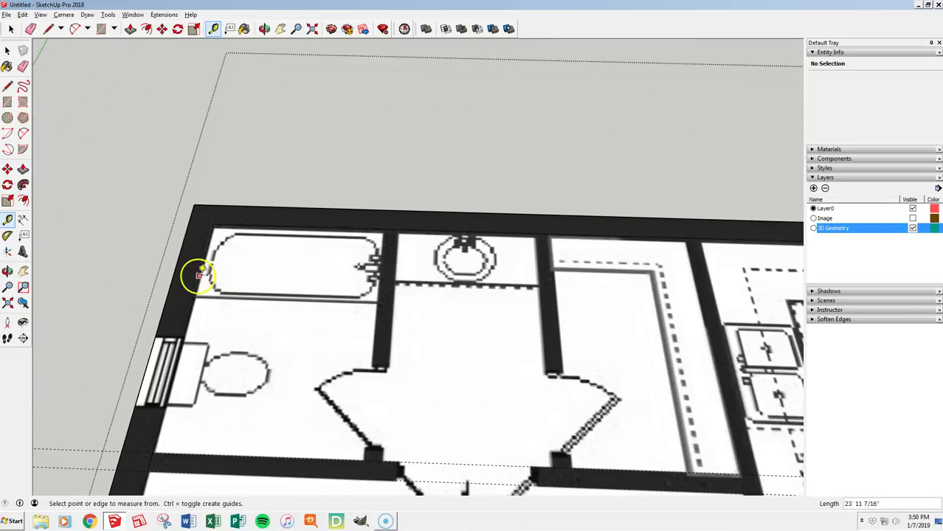
{"action": "left_click", "coordinate": [202, 289]}
{"action": "scroll", "coordinate": [368, 305], "scroll_direction": "up", "scroll_amount": 3}
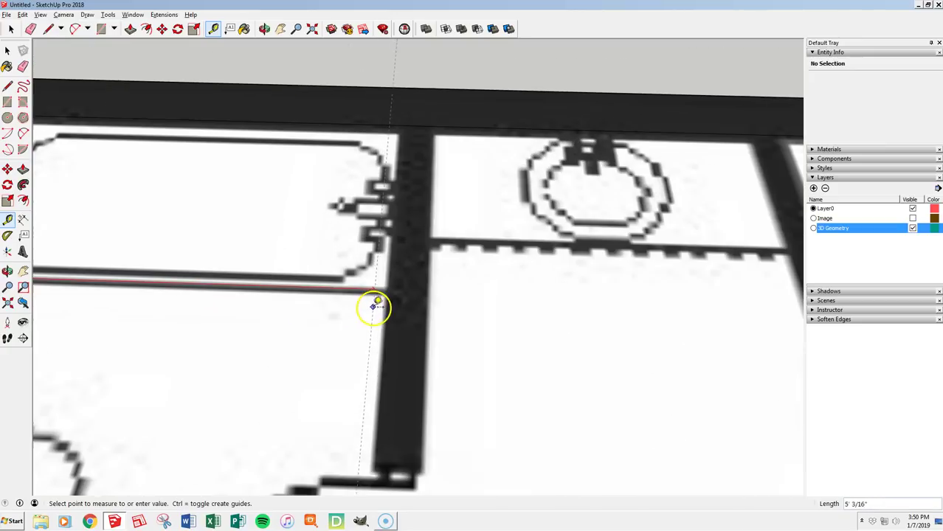
{"action": "left_click", "coordinate": [389, 303]}
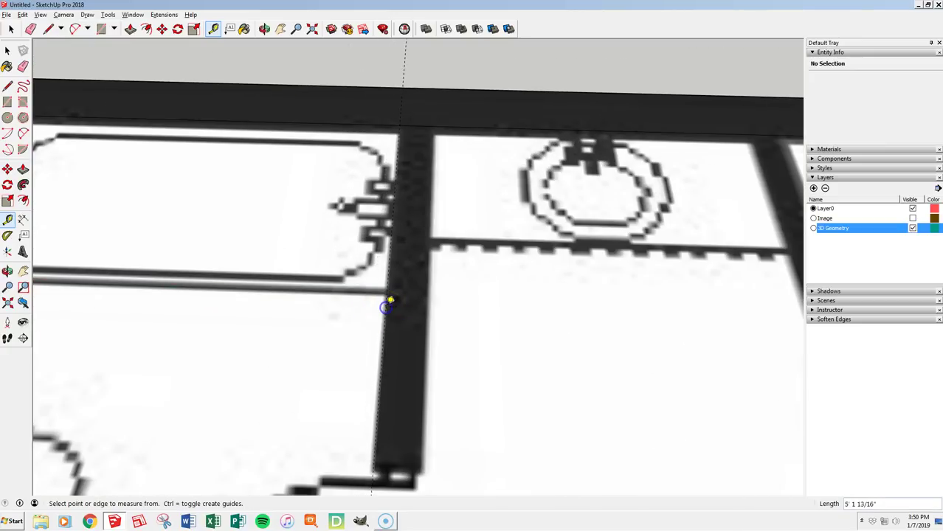
{"action": "left_click", "coordinate": [386, 307]}
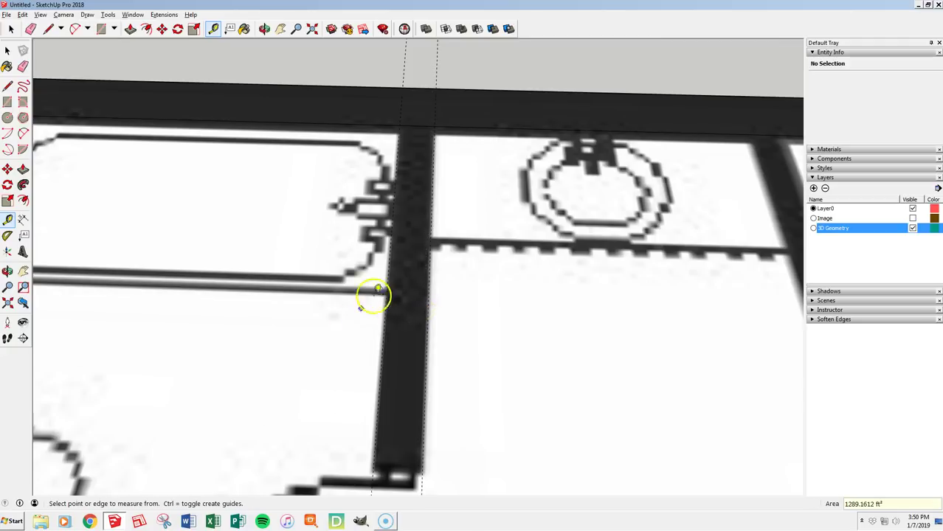
Step: Place guides along both sides of the wall between vanity and closet, the first about 9' 8" from the bathroom side wall's inner edge
{"action": "scroll", "coordinate": [377, 293], "scroll_direction": "down", "scroll_amount": 4}
{"action": "left_click", "coordinate": [286, 280]}
{"action": "scroll", "coordinate": [499, 280], "scroll_direction": "up", "scroll_amount": 6}
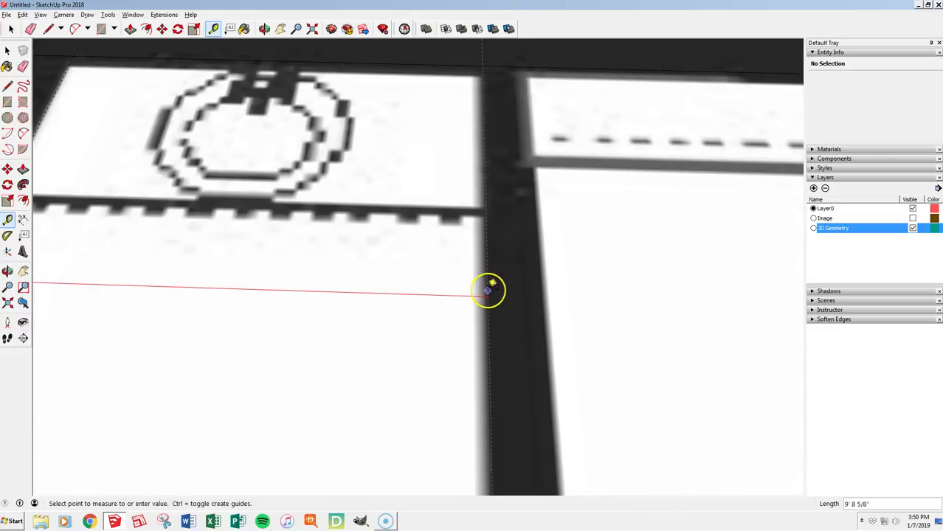
{"action": "left_click", "coordinate": [484, 294]}
{"action": "scroll", "coordinate": [482, 291], "scroll_direction": "down", "scroll_amount": 2}
{"action": "left_click", "coordinate": [484, 290]}
{"action": "left_click", "coordinate": [524, 288]}
Step: Place guides along both sides of the wall between closet and kitchen, the first about 3' 11 5/8" from the closet's opposite wall guide
{"action": "scroll", "coordinate": [331, 274], "scroll_direction": "down", "scroll_amount": 4}
{"action": "left_click", "coordinate": [410, 299]}
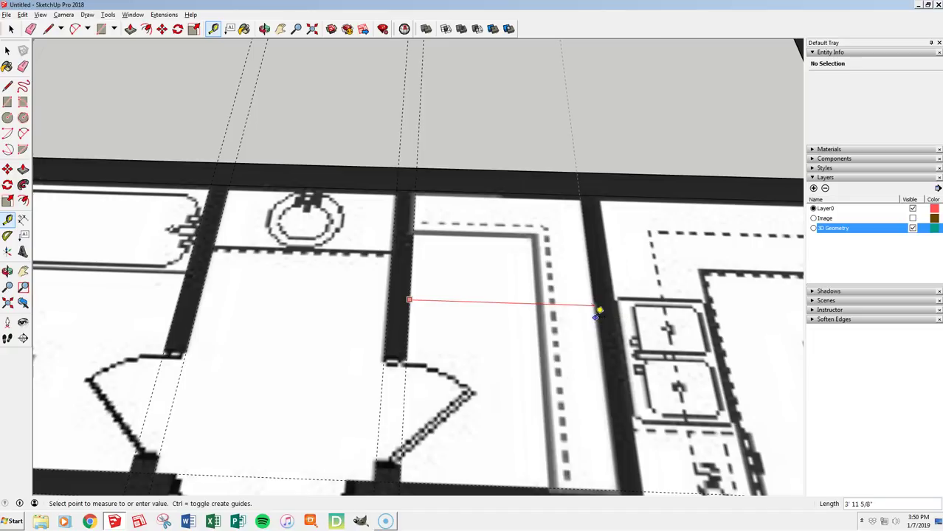
{"action": "left_click", "coordinate": [596, 314]}
{"action": "left_click", "coordinate": [596, 319]}
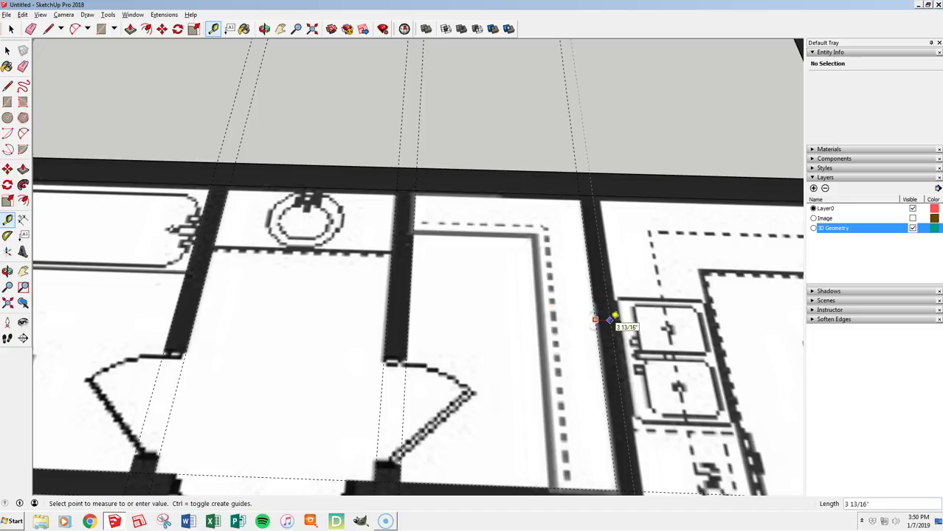
{"action": "left_click", "coordinate": [612, 318]}
{"action": "scroll", "coordinate": [605, 313], "scroll_direction": "down", "scroll_amount": 3}
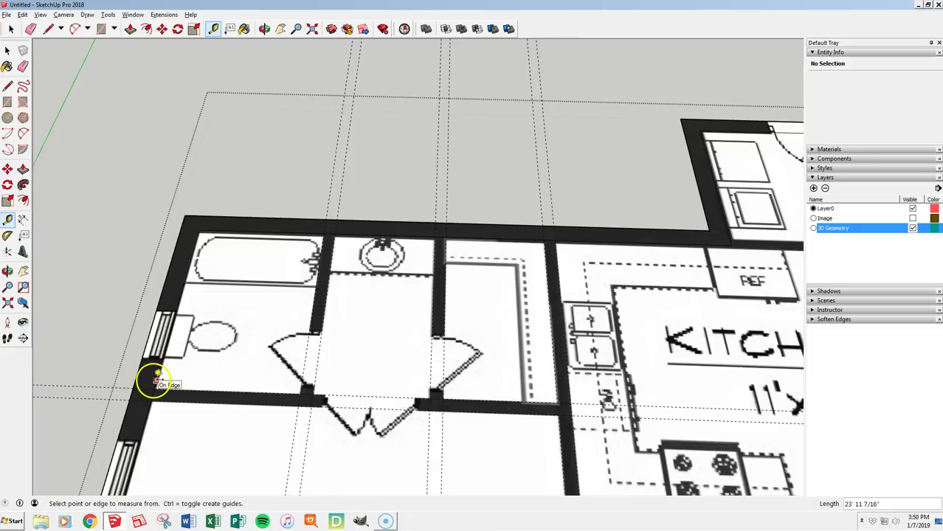
Step: Draw a rectangle over the tub room between the exterior walls and wall guides, about 7' 2 11/16" by 5' 1 13/16"
{"action": "key", "text": "l"}
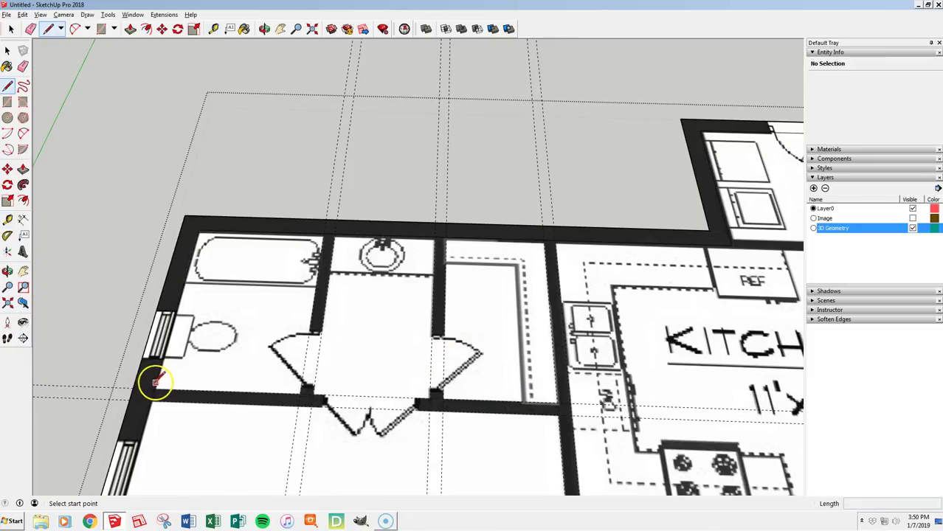
{"action": "key", "text": "r"}
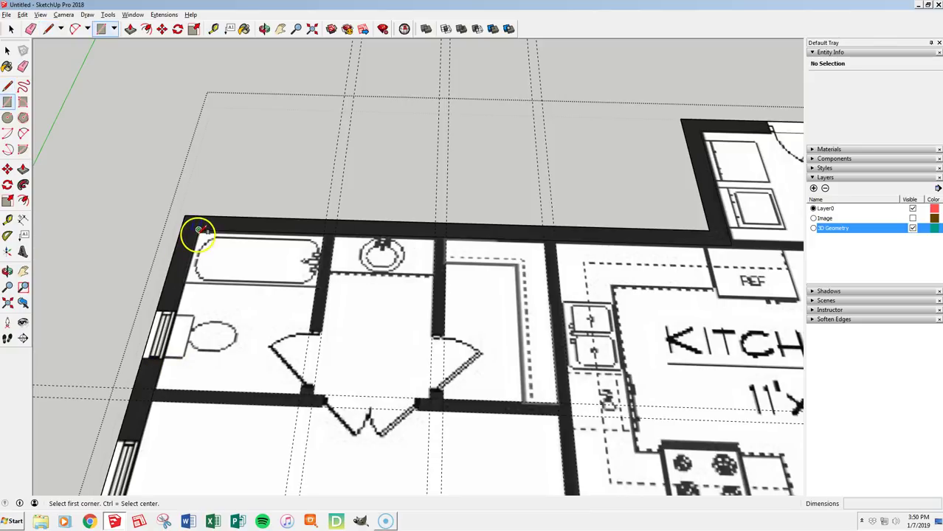
{"action": "left_click", "coordinate": [198, 230]}
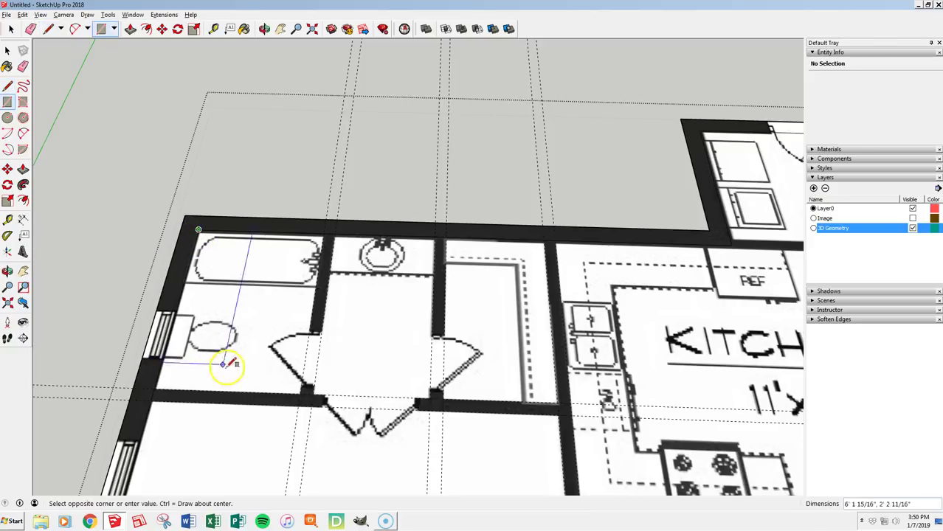
{"action": "left_click", "coordinate": [299, 392]}
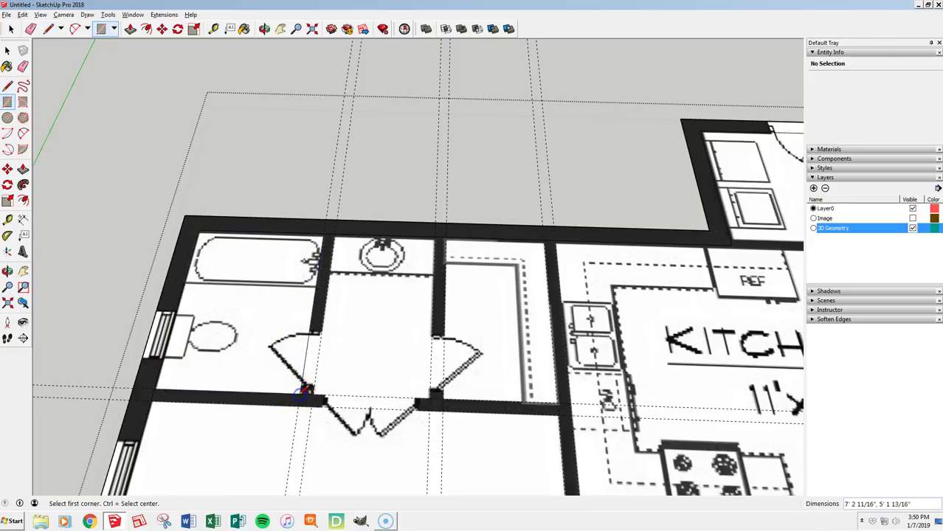
Step: Draw rectangles over the closet, about 3' 11 9/16" by 7' 2 11/16", and the vanity room, about 4' 1" by 7' 2 11/16"
{"action": "left_click", "coordinate": [543, 240]}
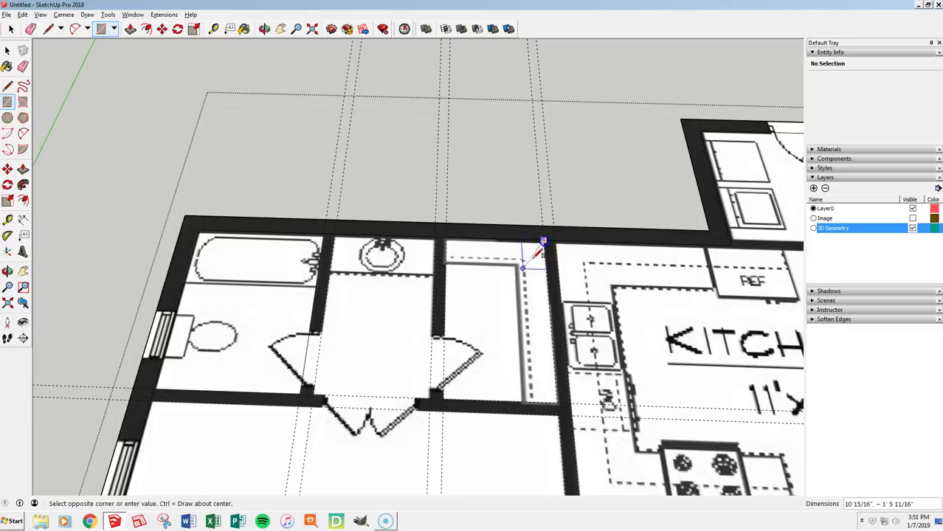
{"action": "left_click", "coordinate": [443, 398]}
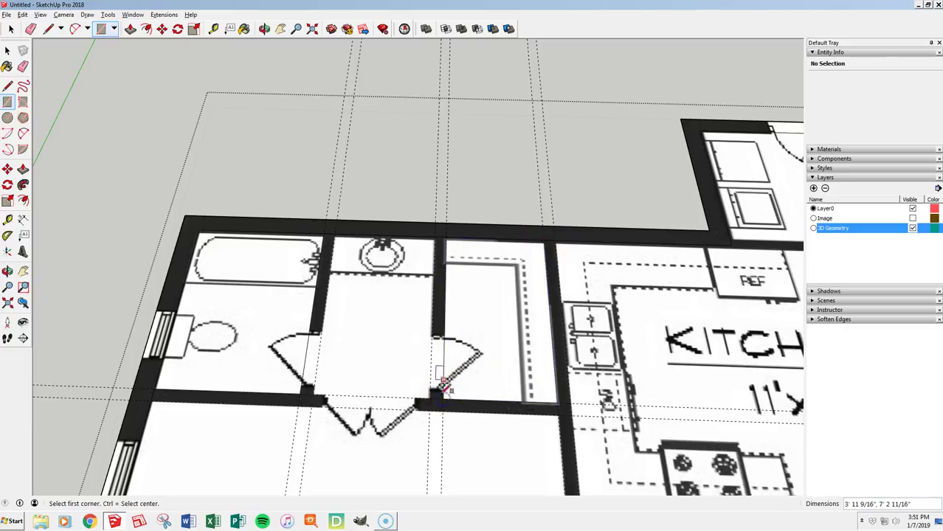
{"action": "left_click", "coordinate": [335, 234]}
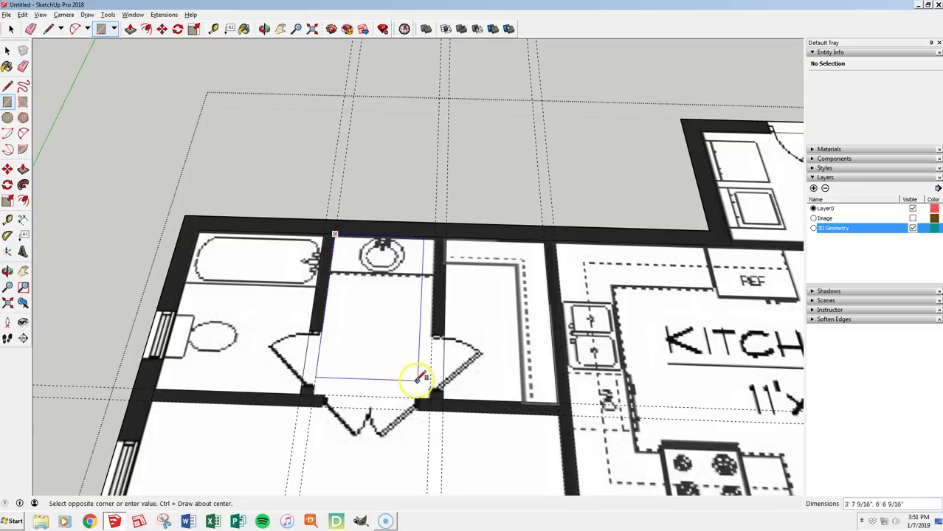
{"action": "left_click", "coordinate": [429, 398]}
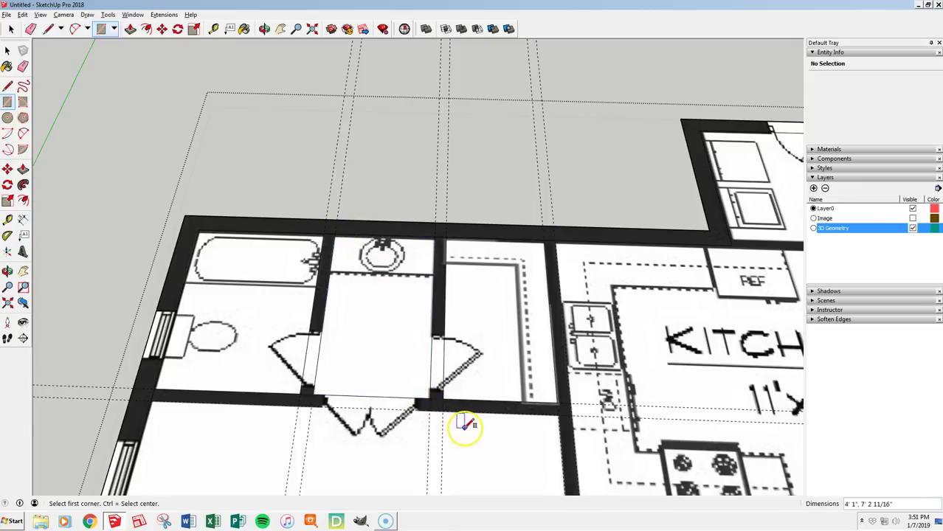
Step: Draw a line along the master bedroom side of the bathroom and closet wall, from the kitchen wall to the exterior wall
{"action": "key", "text": "l"}
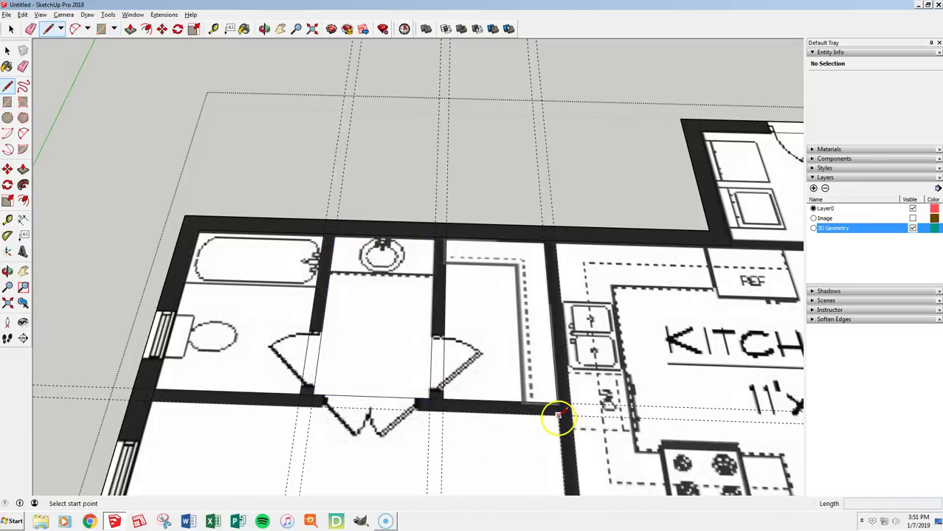
{"action": "left_click", "coordinate": [558, 415]}
{"action": "left_click", "coordinate": [151, 401]}
{"action": "scroll", "coordinate": [417, 435], "scroll_direction": "down", "scroll_amount": 5}
{"action": "key", "text": "Escape"}
Step: Close the closet-kitchen wall with a line about 5 1/2" across its end and one about 7' 8 3/16" to the rear wall
{"action": "scroll", "coordinate": [415, 386], "scroll_direction": "up", "scroll_amount": 6}
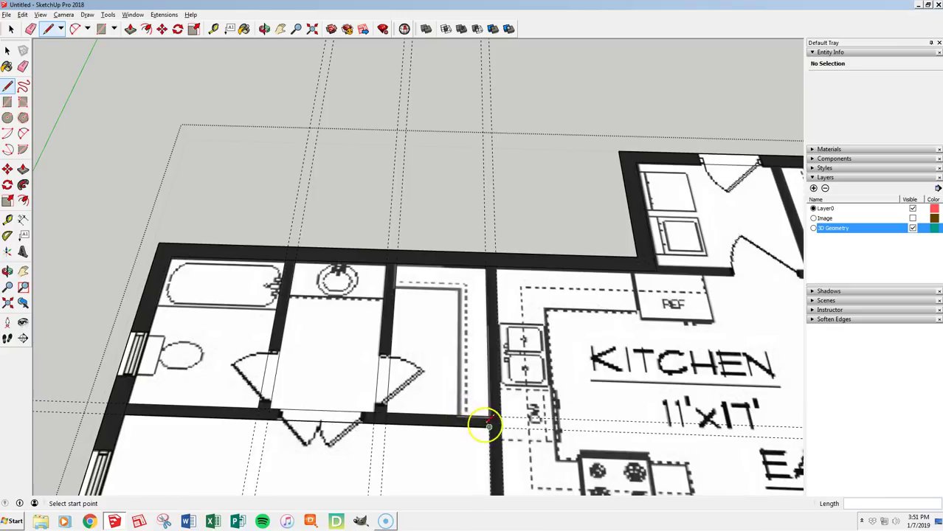
{"action": "scroll", "coordinate": [500, 425], "scroll_direction": "up", "scroll_amount": 5}
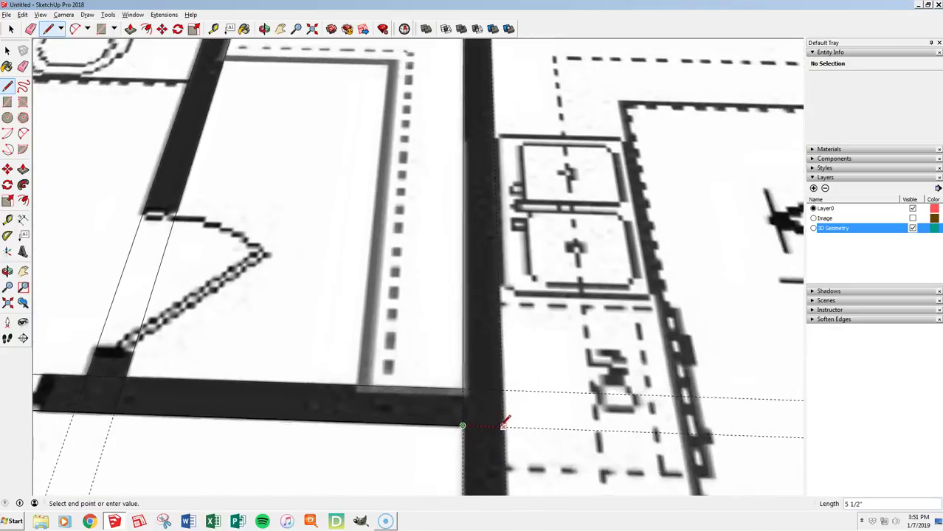
{"action": "scroll", "coordinate": [505, 427], "scroll_direction": "down", "scroll_amount": 4}
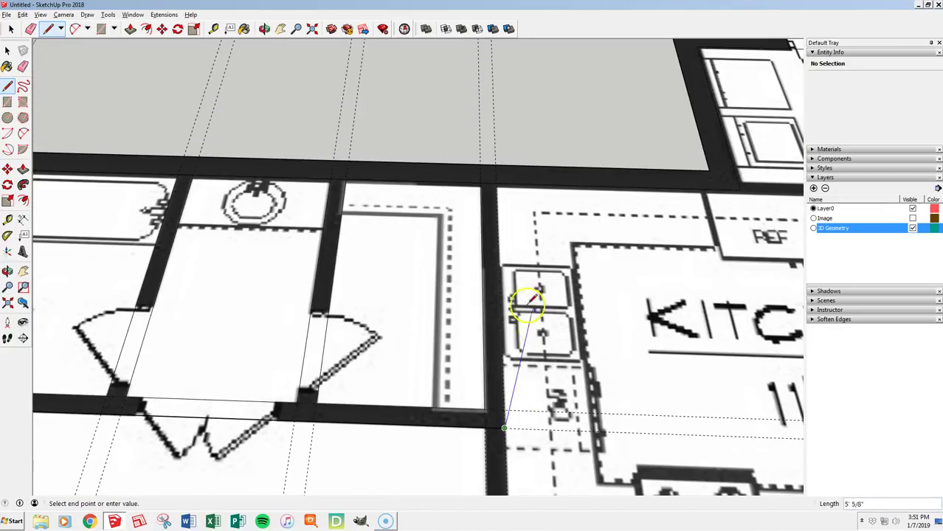
{"action": "left_click", "coordinate": [497, 183]}
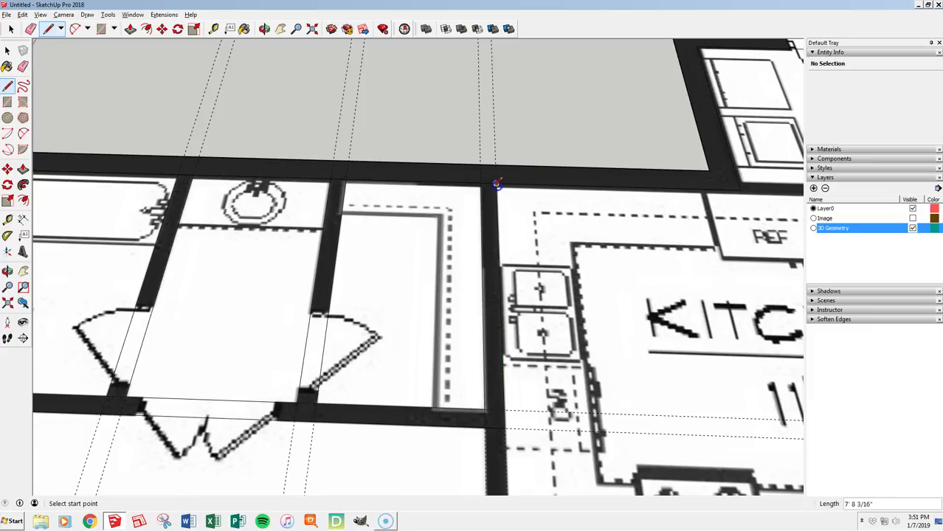
Step: Select the closet, vanity, tub room and wall faces one by one to check that each is a separate face
{"action": "scroll", "coordinate": [511, 254], "scroll_direction": "down", "scroll_amount": 6}
{"action": "key", "text": "space"}
{"action": "left_click", "coordinate": [456, 266]}
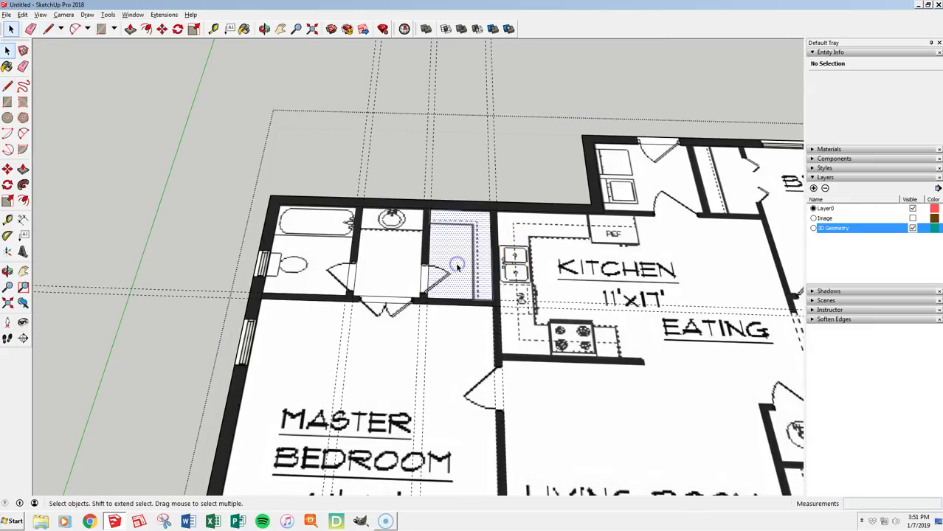
{"action": "left_click", "coordinate": [391, 269]}
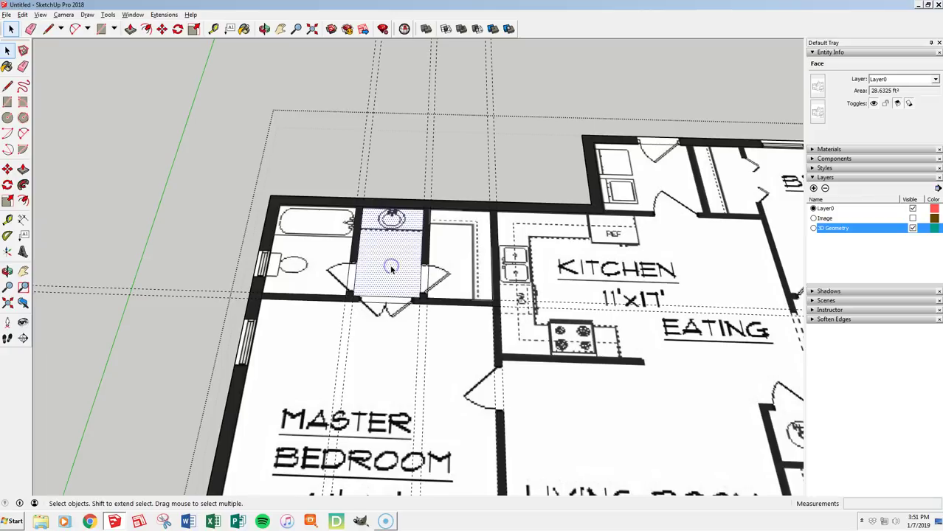
{"action": "left_click", "coordinate": [327, 262]}
{"action": "left_click", "coordinate": [377, 301]}
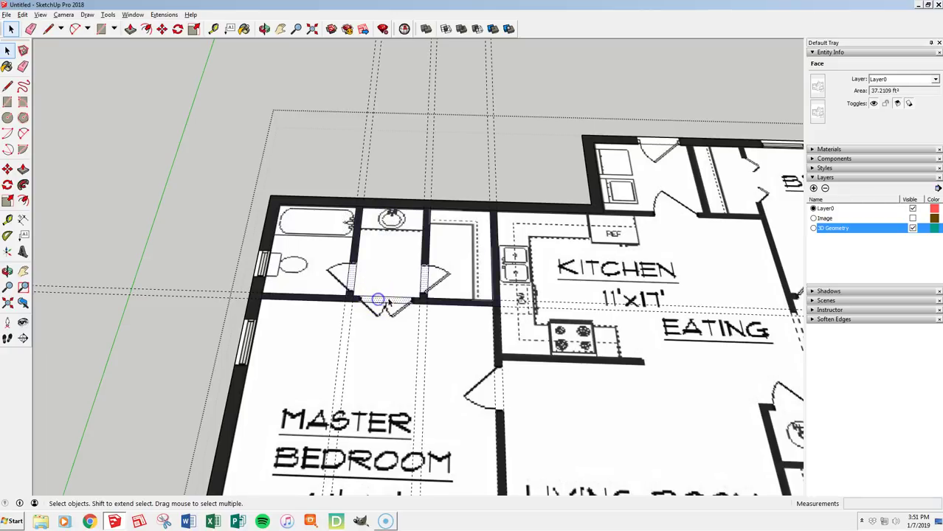
Step: Draw lines across the wall between vanity and closet at both jambs of the closet door opening
{"action": "scroll", "coordinate": [426, 279], "scroll_direction": "up", "scroll_amount": 6}
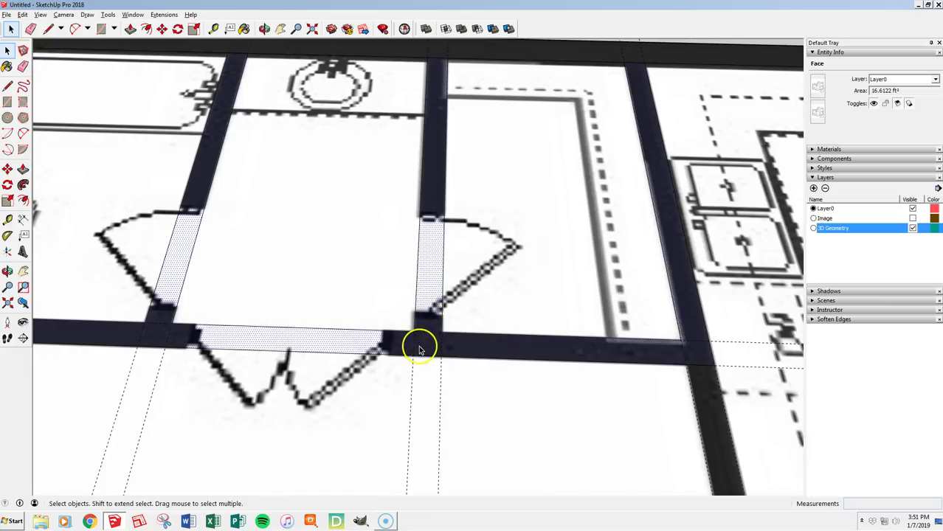
{"action": "middle_click_drag", "start_coordinate": [415, 350], "coordinate": [419, 319]}
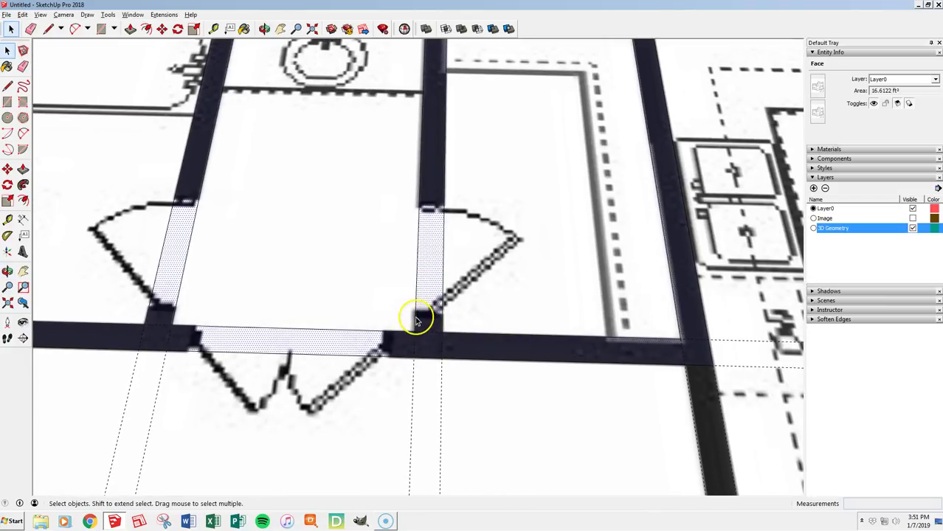
{"action": "key", "text": "l"}
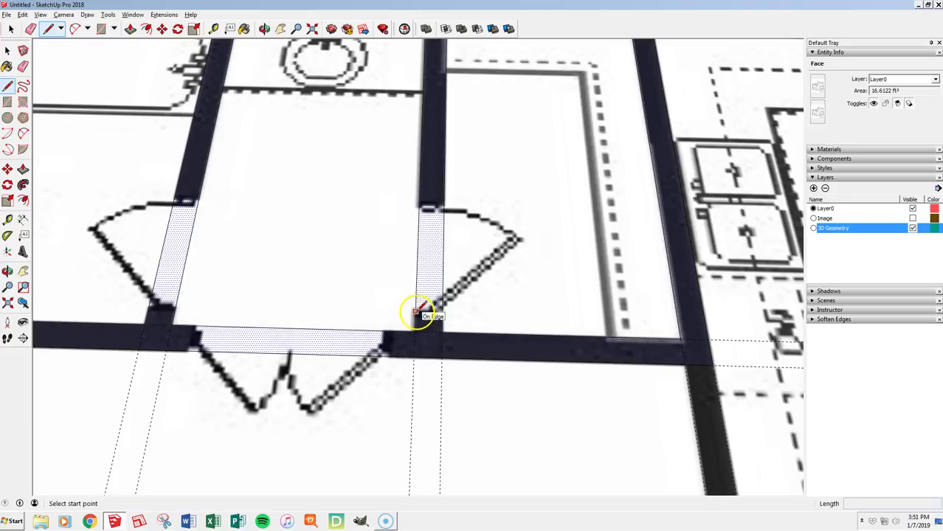
{"action": "left_click", "coordinate": [415, 313]}
{"action": "left_click", "coordinate": [442, 308]}
{"action": "left_click", "coordinate": [418, 204]}
{"action": "left_click", "coordinate": [442, 204]}
{"action": "scroll", "coordinate": [428, 208], "scroll_direction": "down", "scroll_amount": 3}
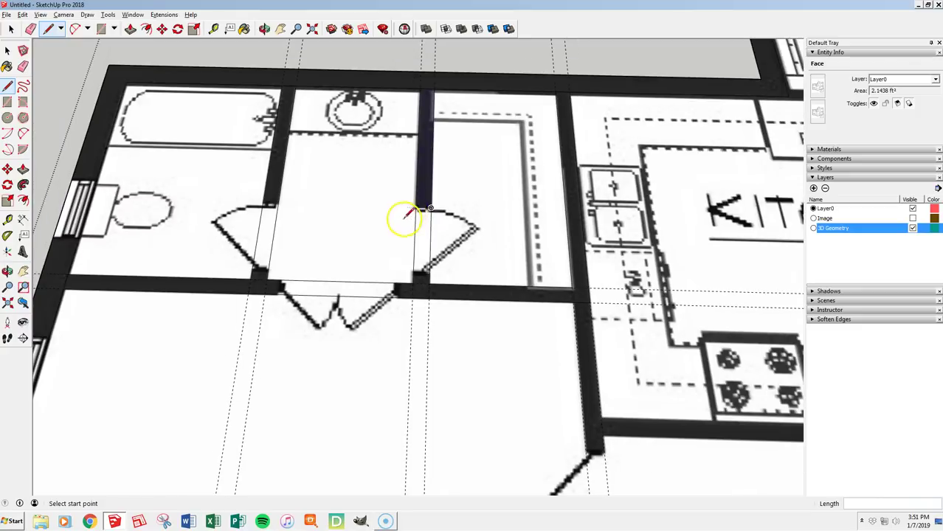
Step: Check the face divisions by selecting the vanity, closet, door opening and surrounding wall faces in turn
{"action": "key", "text": "space"}
{"action": "left_click", "coordinate": [390, 235]}
{"action": "left_click", "coordinate": [449, 232]}
{"action": "left_click", "coordinate": [427, 236]}
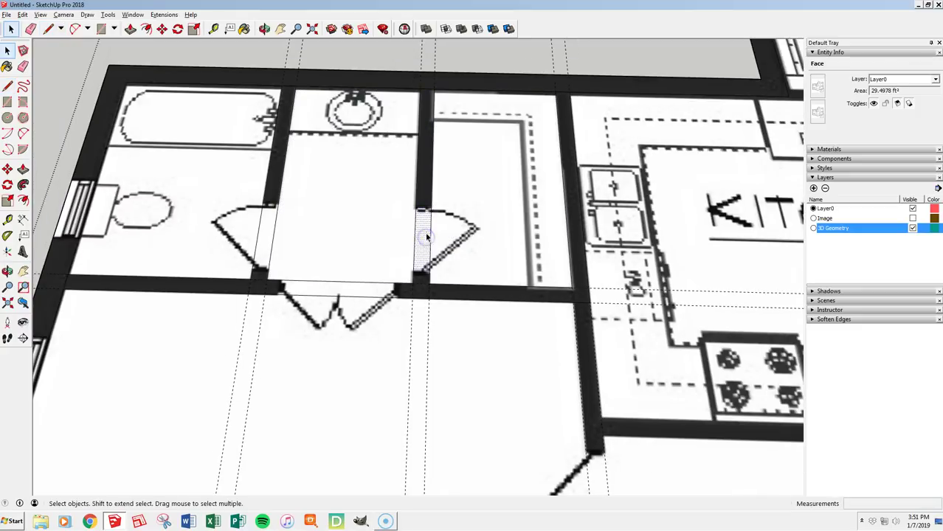
{"action": "left_click", "coordinate": [366, 264]}
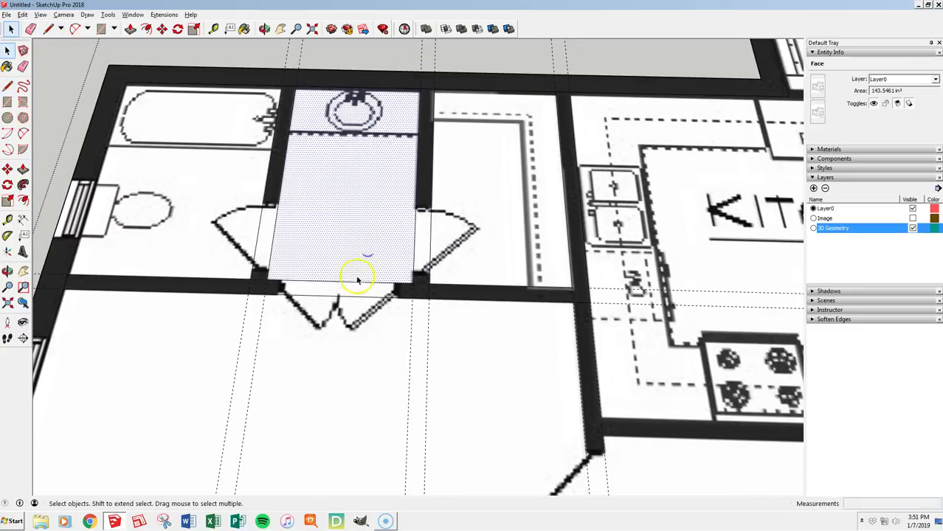
{"action": "left_click", "coordinate": [284, 285]}
{"action": "left_click", "coordinate": [427, 253]}
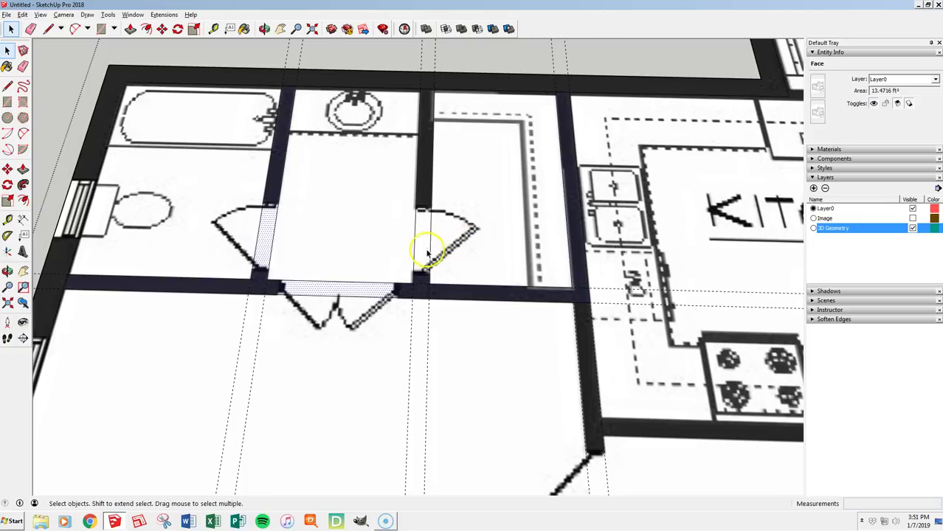
{"action": "scroll", "coordinate": [415, 242], "scroll_direction": "down", "scroll_amount": 2}
{"action": "left_click", "coordinate": [410, 237]}
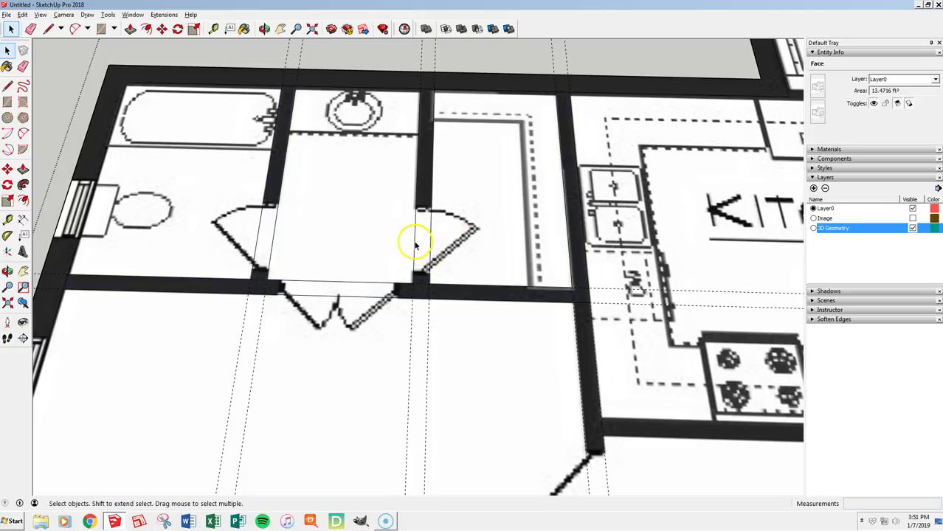
{"action": "scroll", "coordinate": [336, 222], "scroll_direction": "down", "scroll_amount": 4}
{"action": "left_click", "coordinate": [352, 246]}
{"action": "left_click", "coordinate": [390, 236]}
{"action": "left_click", "coordinate": [389, 273]}
{"action": "left_click", "coordinate": [397, 229]}
{"action": "left_click", "coordinate": [338, 223]}
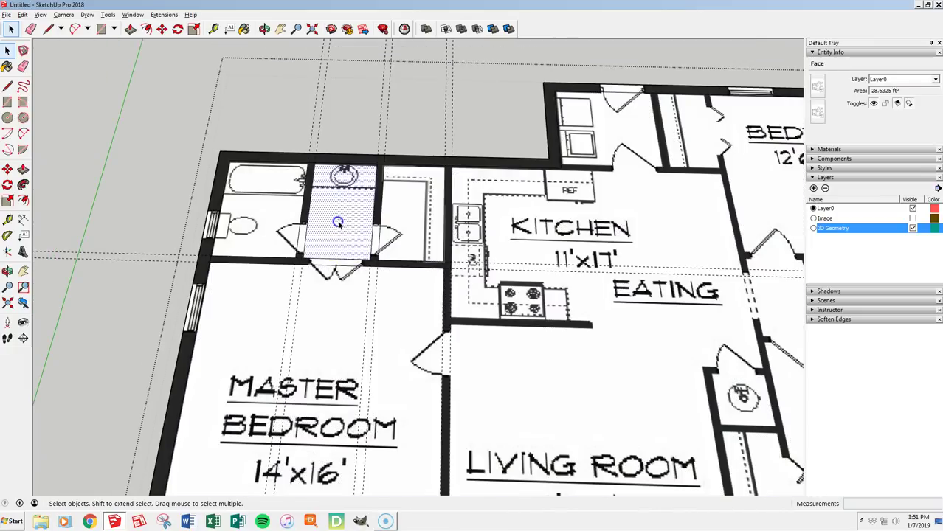
{"action": "scroll", "coordinate": [255, 240], "scroll_direction": "down", "scroll_amount": 4}
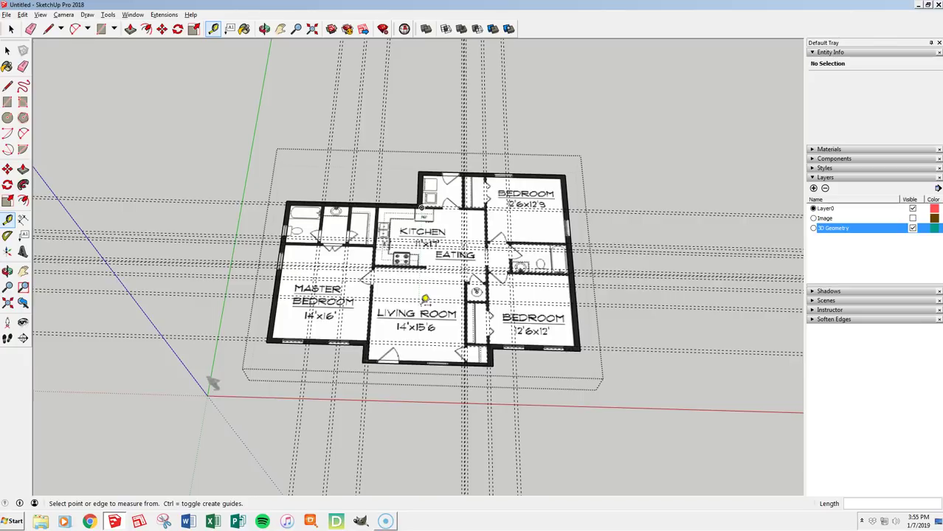
{"action": "left_click", "coordinate": [419, 298]}
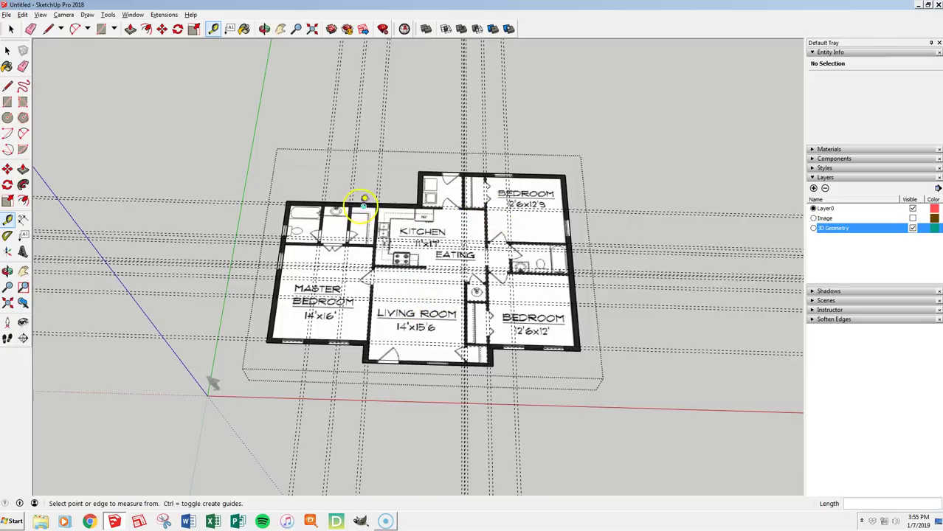
{"action": "left_click", "coordinate": [326, 210]}
{"action": "key", "text": "Escape"}
Step: Draw a line about 16' 8 3/4" along the master bedroom side of the living room wall, from the closet corner to the front wall
{"action": "scroll", "coordinate": [469, 214], "scroll_direction": "up", "scroll_amount": 5}
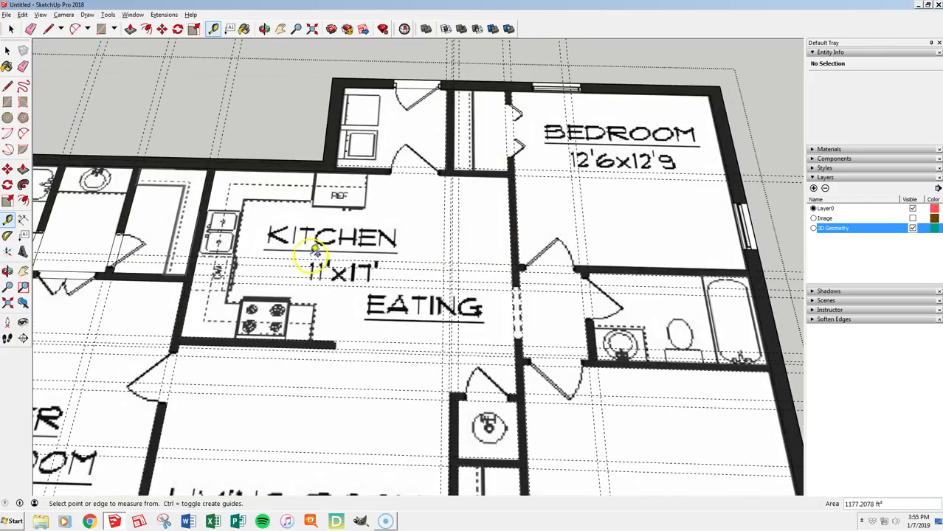
{"action": "scroll", "coordinate": [302, 251], "scroll_direction": "up", "scroll_amount": 2}
{"action": "scroll", "coordinate": [392, 314], "scroll_direction": "up", "scroll_amount": 2}
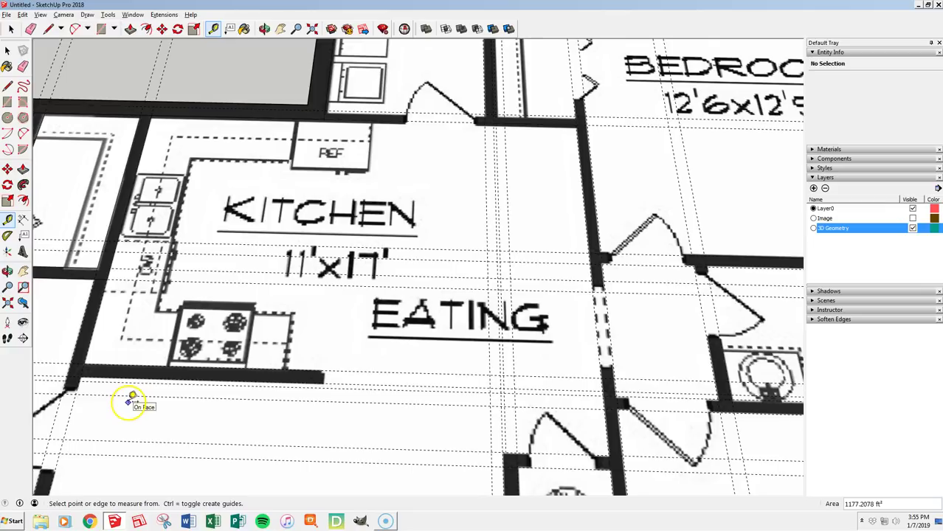
{"action": "key", "text": "l"}
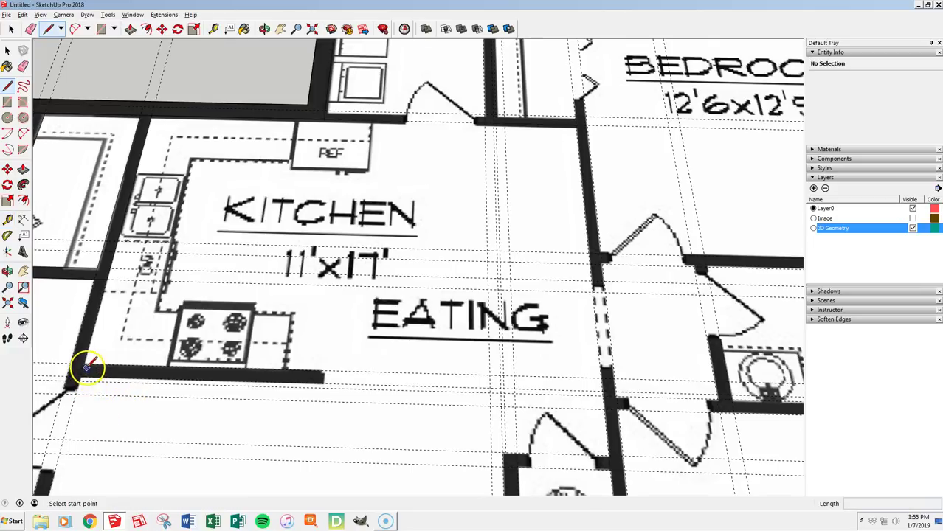
{"action": "left_click", "coordinate": [97, 269]}
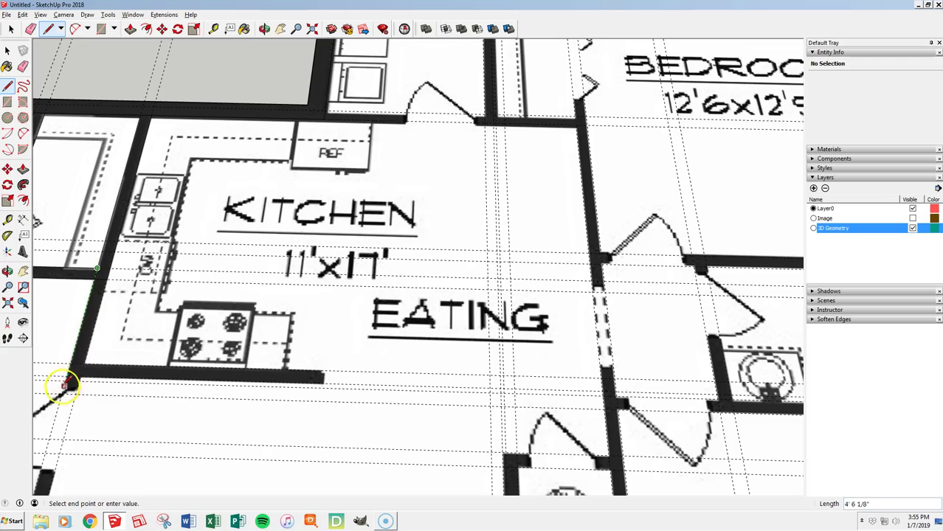
{"action": "scroll", "coordinate": [64, 384], "scroll_direction": "down", "scroll_amount": 8}
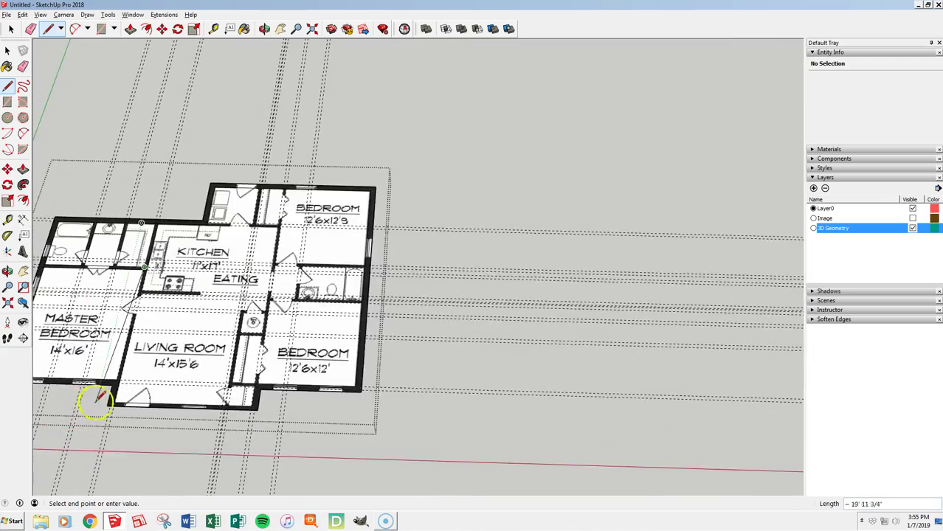
{"action": "scroll", "coordinate": [96, 399], "scroll_direction": "up", "scroll_amount": 8}
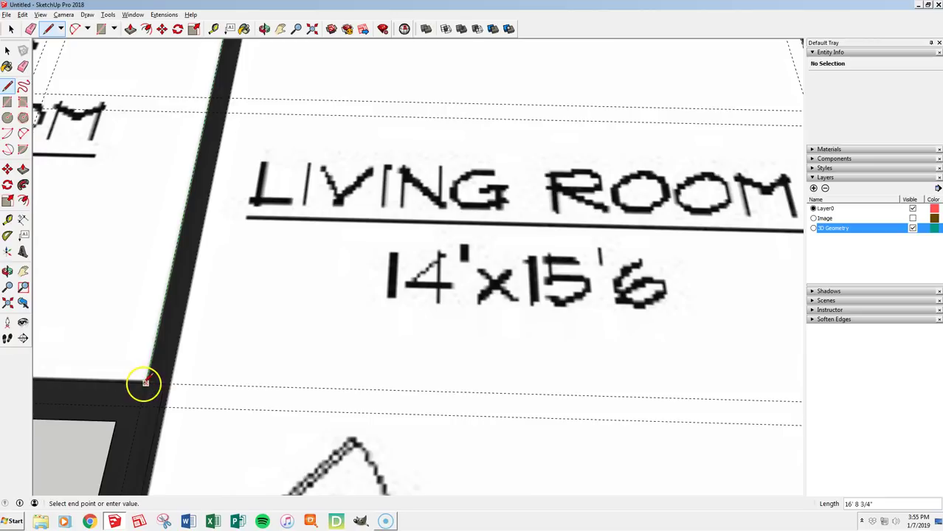
{"action": "left_click", "coordinate": [143, 383]}
{"action": "scroll", "coordinate": [141, 382], "scroll_direction": "down", "scroll_amount": 1}
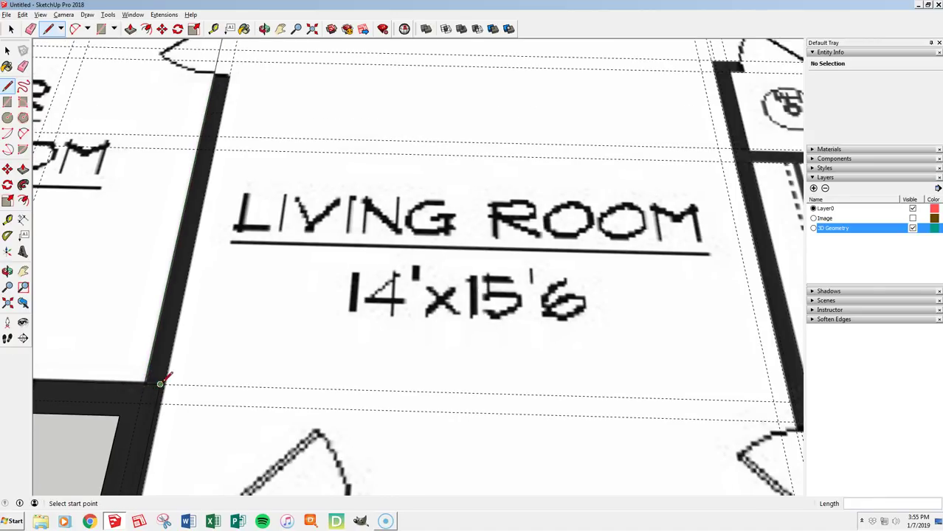
{"action": "scroll", "coordinate": [163, 376], "scroll_direction": "up", "scroll_amount": 6}
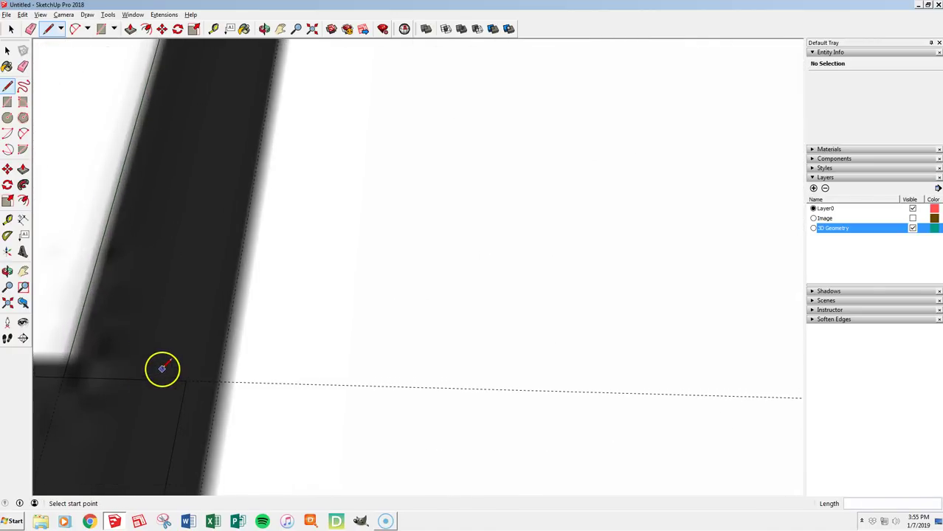
Step: Erase the short misplaced edge inside the living room wall, between the entry wall corner and the bedroom front wall guide
{"action": "scroll", "coordinate": [166, 362], "scroll_direction": "down", "scroll_amount": 2}
{"action": "scroll", "coordinate": [181, 286], "scroll_direction": "down", "scroll_amount": 3}
{"action": "scroll", "coordinate": [173, 295], "scroll_direction": "down", "scroll_amount": 4}
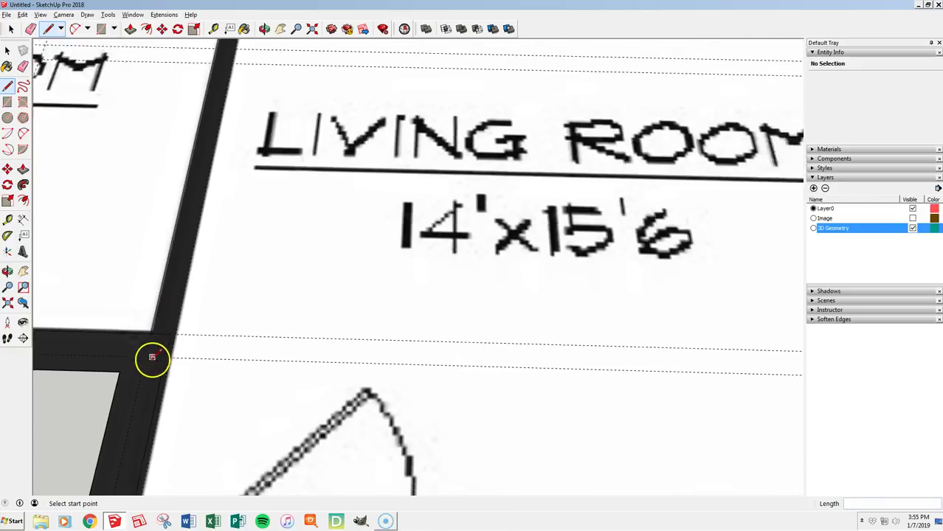
{"action": "scroll", "coordinate": [143, 443], "scroll_direction": "up", "scroll_amount": 5}
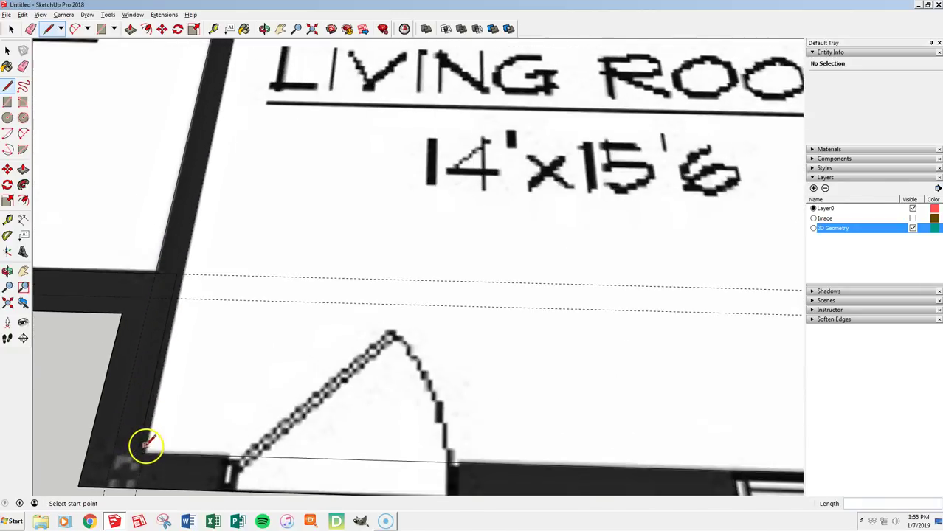
{"action": "left_click", "coordinate": [141, 459]}
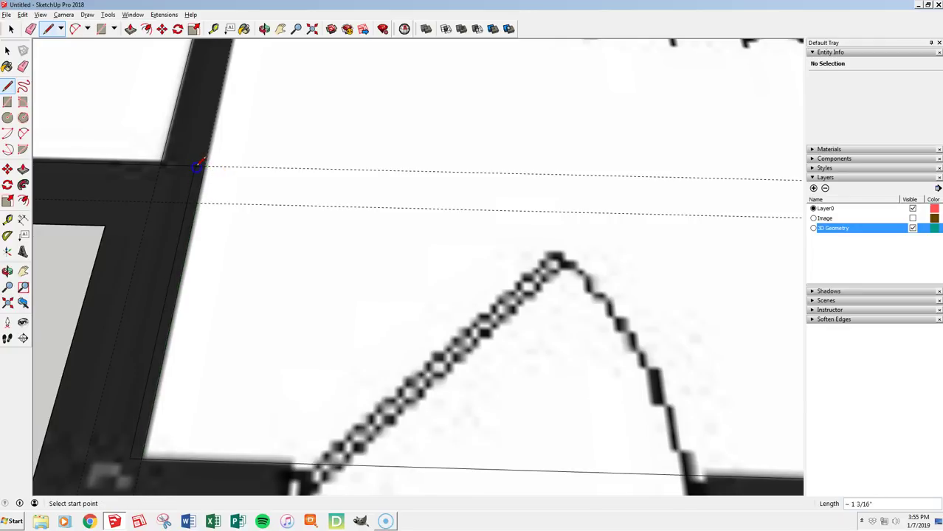
{"action": "key", "text": "e"}
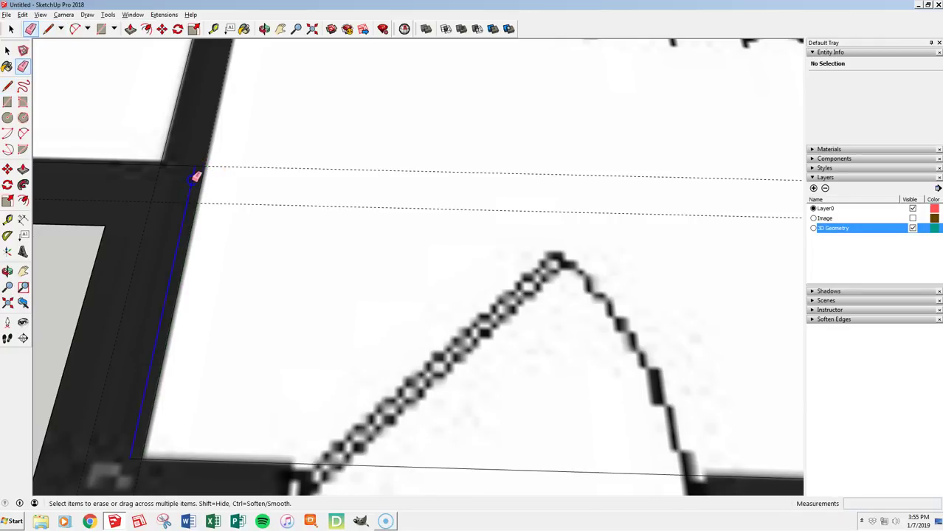
Step: Draw a line up the living room side of the master bedroom wall, starting at the guide intersection level with the bedroom's front wall
{"action": "key", "text": "l"}
{"action": "left_click", "coordinate": [210, 165]}
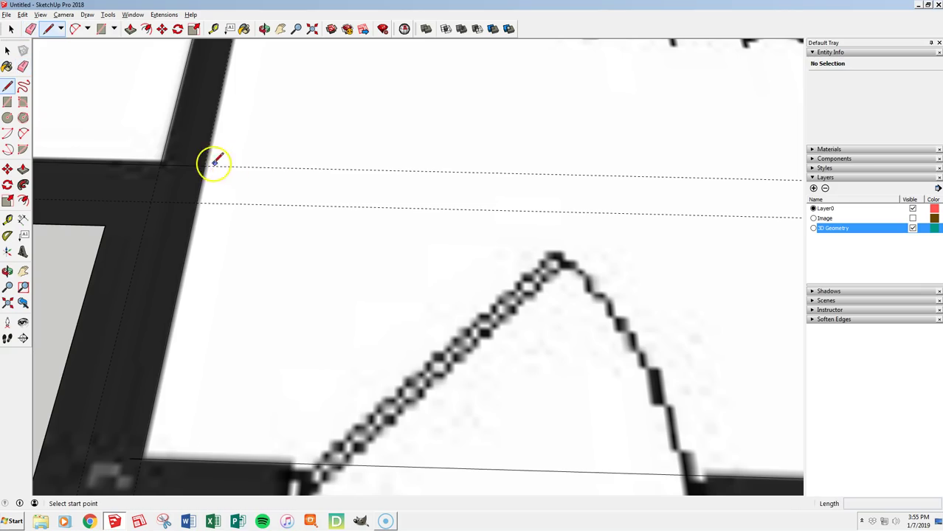
{"action": "scroll", "coordinate": [202, 383], "scroll_direction": "down", "scroll_amount": 2}
{"action": "scroll", "coordinate": [192, 414], "scroll_direction": "down", "scroll_amount": 3}
{"action": "scroll", "coordinate": [232, 224], "scroll_direction": "up", "scroll_amount": 5}
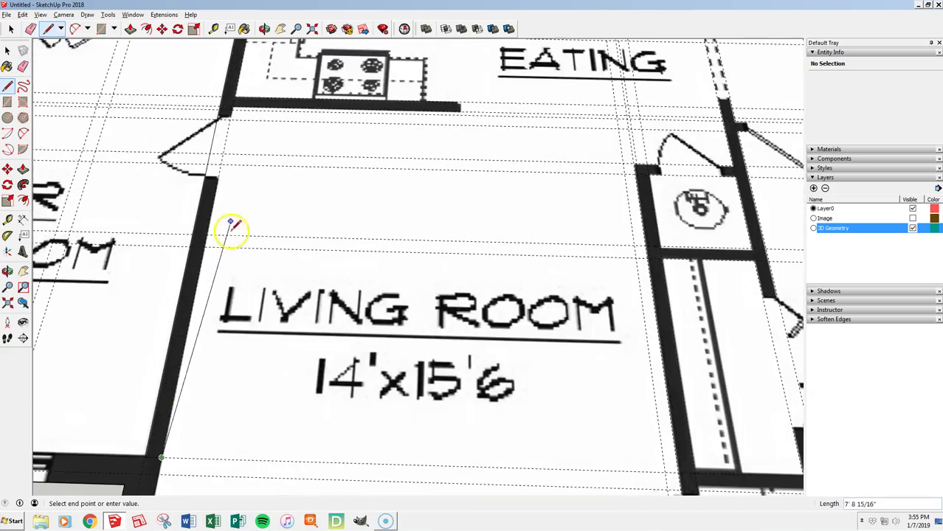
Step: Finish the living room and kitchen's west wall line at the inner edge of the exterior wall, about 23' 11" long
{"action": "scroll", "coordinate": [245, 89], "scroll_direction": "down", "scroll_amount": 5}
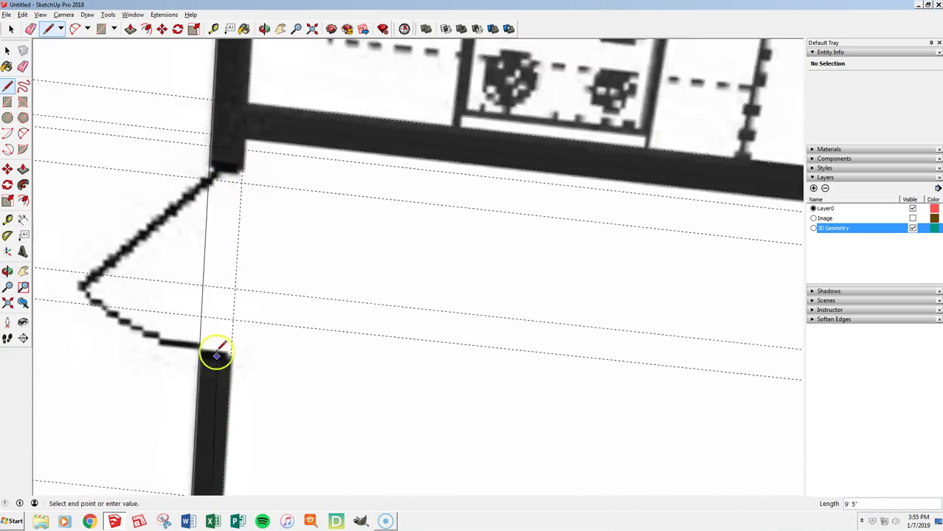
{"action": "scroll", "coordinate": [247, 151], "scroll_direction": "up", "scroll_amount": 10}
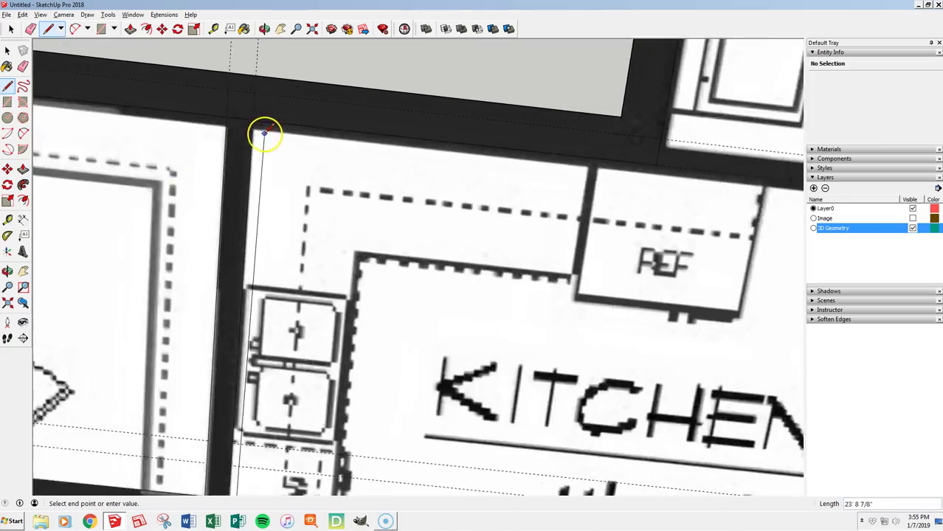
{"action": "left_click", "coordinate": [232, 94]}
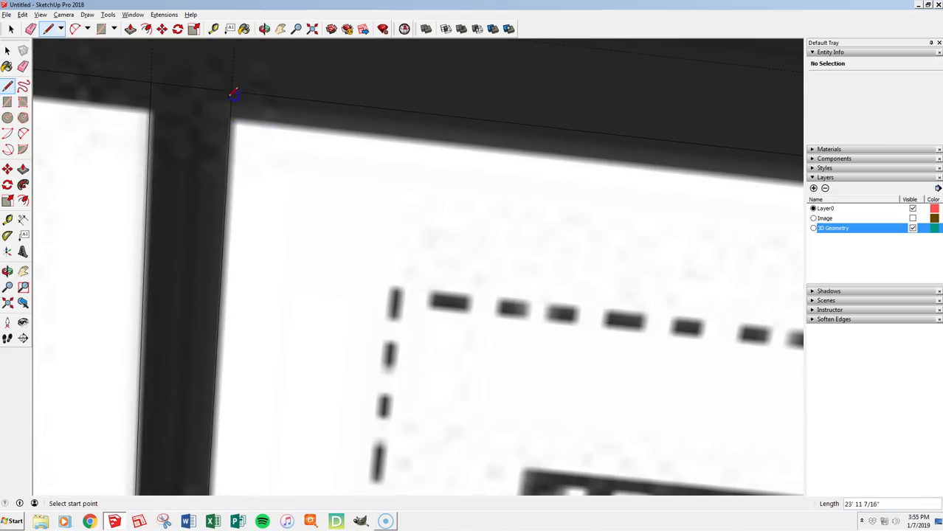
Step: Outline the short wall below the kitchen stove, about 8' 1 3/4" long and 4" thick, closing it at the adjoining wall line
{"action": "scroll", "coordinate": [225, 217], "scroll_direction": "down", "scroll_amount": 5}
{"action": "scroll", "coordinate": [250, 365], "scroll_direction": "down", "scroll_amount": 5}
{"action": "middle_click_drag", "start_coordinate": [415, 379], "coordinate": [418, 417]}
{"action": "scroll", "coordinate": [90, 423], "scroll_direction": "up", "scroll_amount": 6}
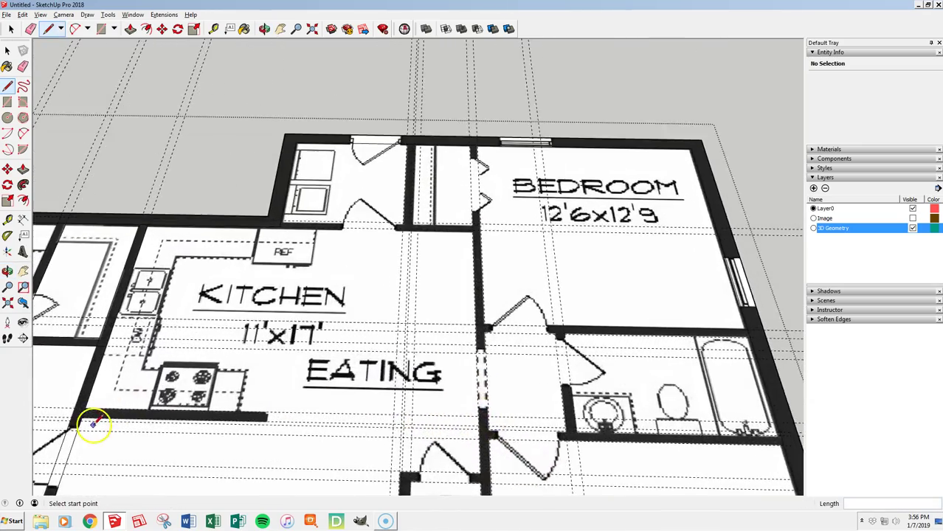
{"action": "scroll", "coordinate": [89, 423], "scroll_direction": "up", "scroll_amount": 2}
{"action": "left_click", "coordinate": [77, 379]}
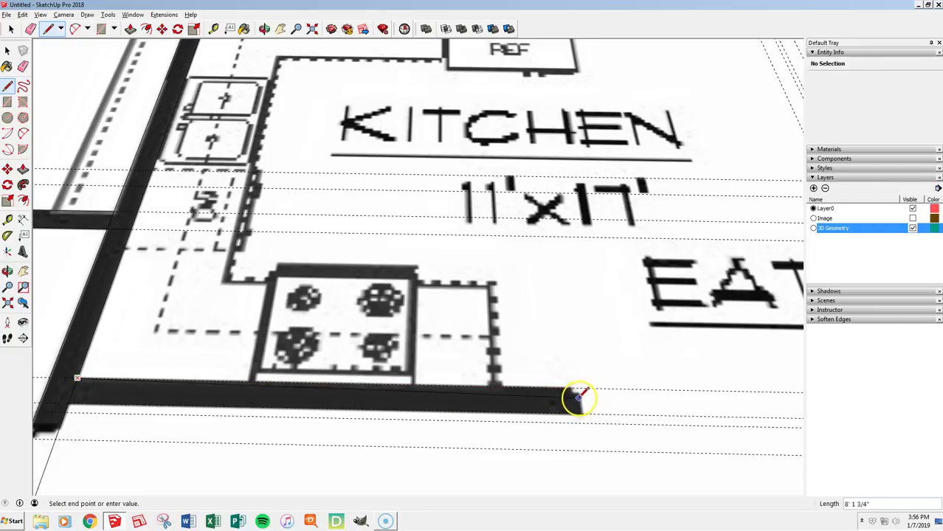
{"action": "left_click", "coordinate": [579, 387]}
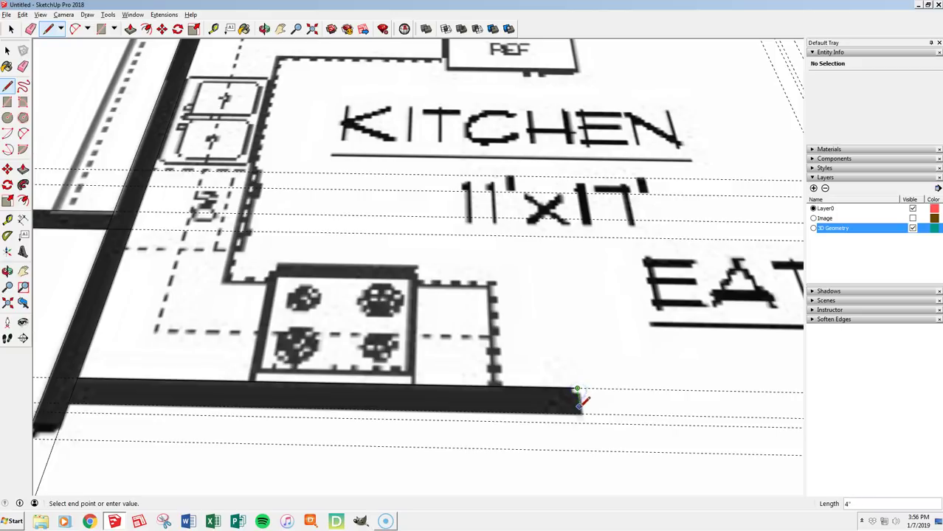
{"action": "left_click_drag", "start_coordinate": [580, 412], "coordinate": [68, 403]}
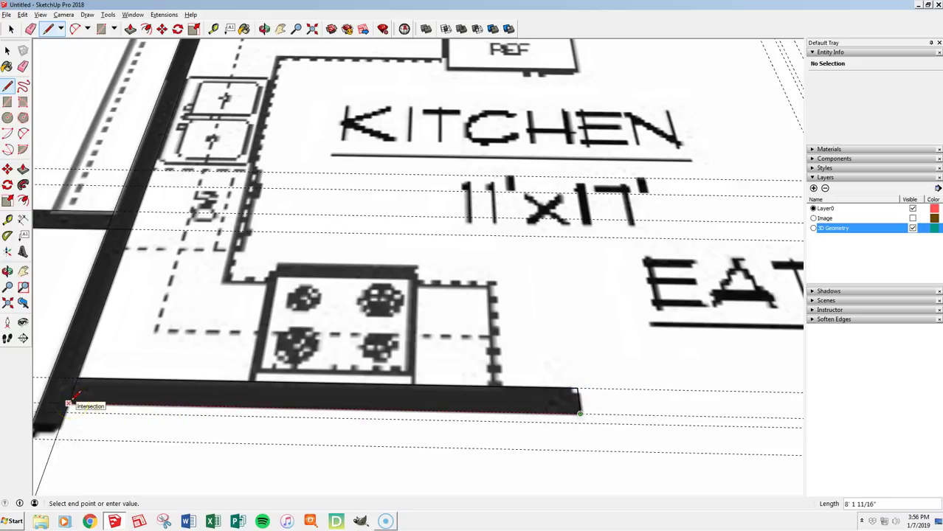
{"action": "left_click", "coordinate": [68, 403]}
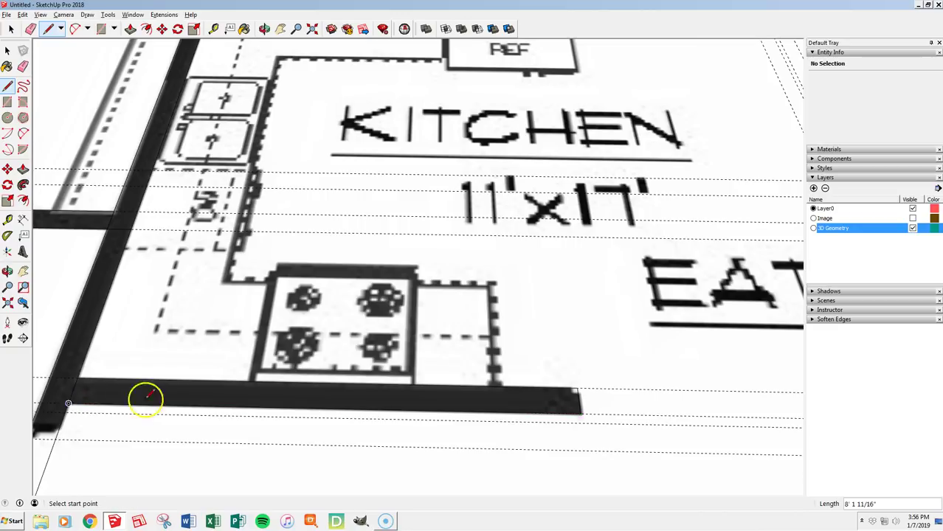
Step: Select the area inside the stub wall's outline below the stove to check that it forms a face
{"action": "key", "text": "space"}
{"action": "left_click", "coordinate": [104, 400]}
{"action": "left_click", "coordinate": [117, 389]}
Step: Draw both edges of the wall separating the laundry room and closet from the kitchen, ending at the bedroom wall guide
{"action": "key", "text": "l"}
{"action": "mouse_move", "coordinate": [256, 274]}
{"action": "middle_mouse_down"}
{"action": "mouse_move", "coordinate": [232, 347]}
{"action": "mouse_move", "coordinate": [194, 411]}
{"action": "middle_mouse_up"}
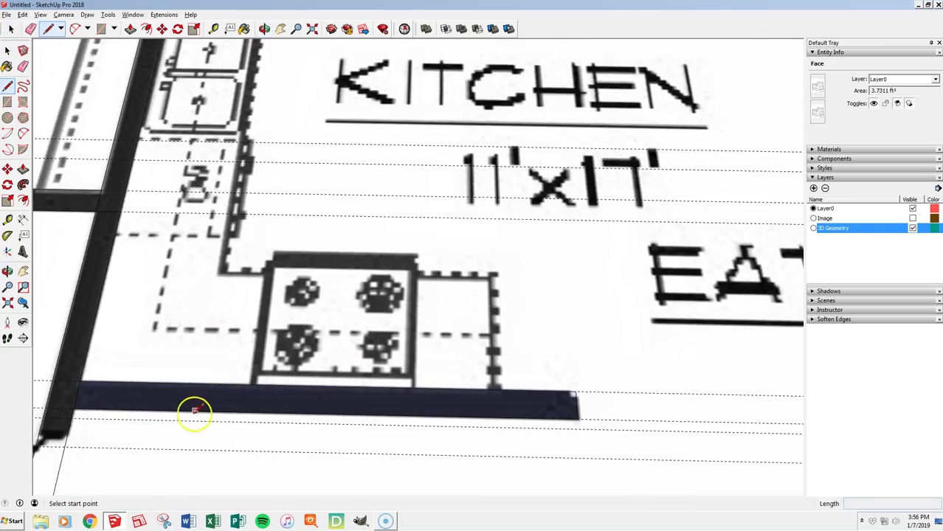
{"action": "scroll", "coordinate": [195, 411], "scroll_direction": "down", "scroll_amount": 5}
{"action": "scroll", "coordinate": [522, 112], "scroll_direction": "up", "scroll_amount": 3}
{"action": "scroll", "coordinate": [591, 181], "scroll_direction": "down", "scroll_amount": 3}
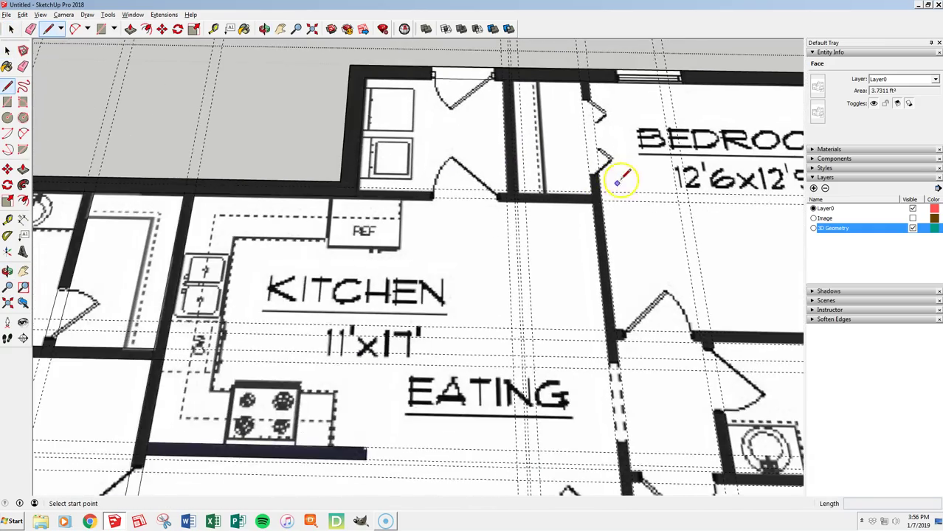
{"action": "scroll", "coordinate": [489, 105], "scroll_direction": "down", "scroll_amount": 2}
{"action": "scroll", "coordinate": [544, 116], "scroll_direction": "up", "scroll_amount": 5}
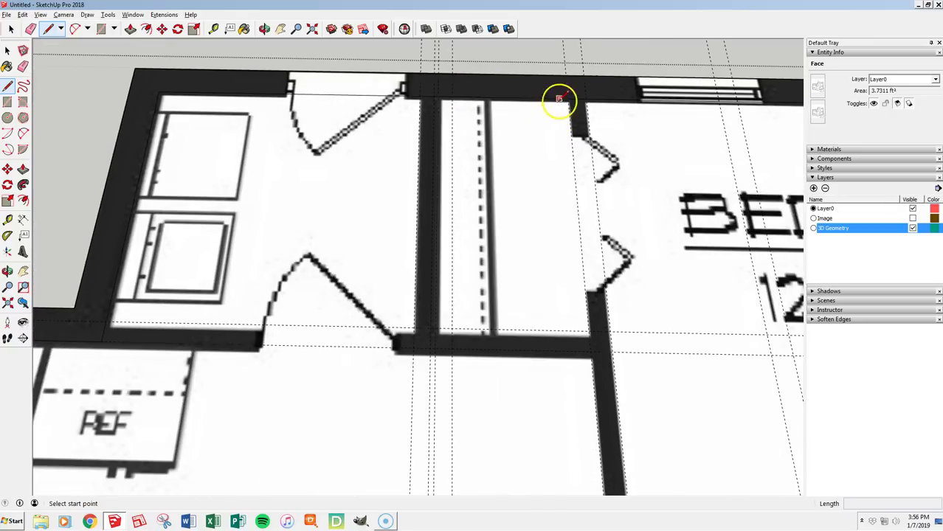
{"action": "left_click", "coordinate": [101, 341]}
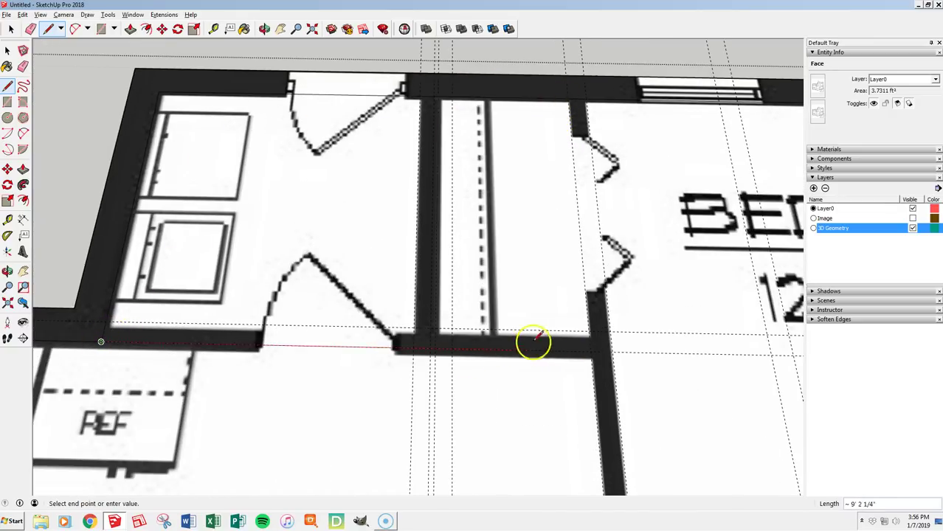
{"action": "left_click", "coordinate": [589, 352]}
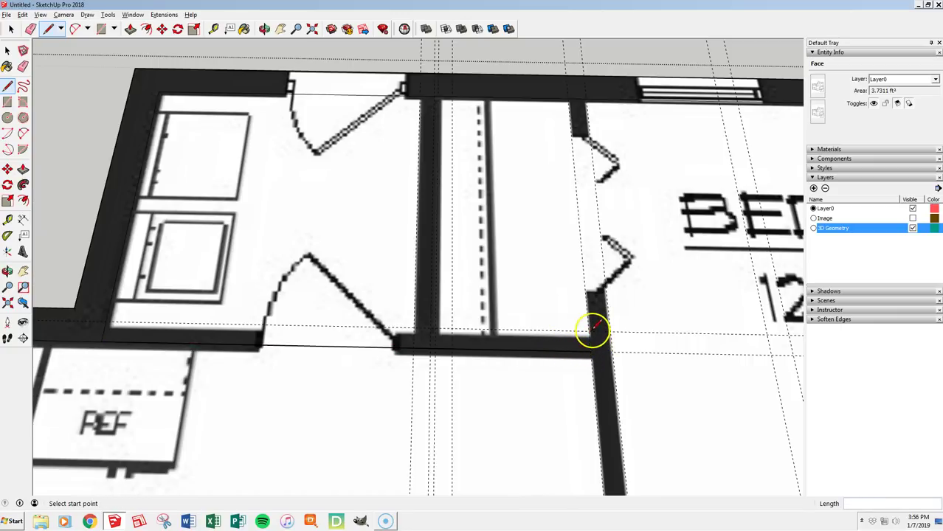
{"action": "left_click_drag", "start_coordinate": [589, 330], "coordinate": [133, 321]}
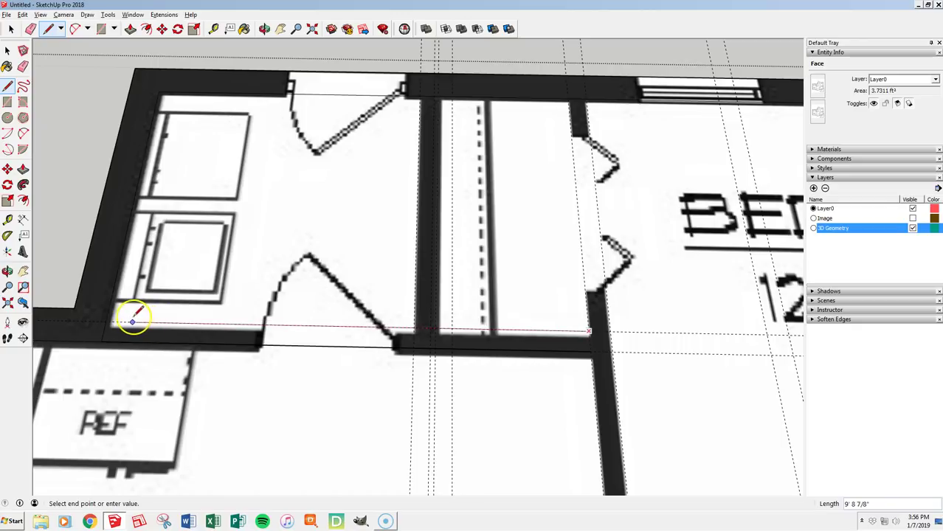
{"action": "left_click", "coordinate": [105, 322]}
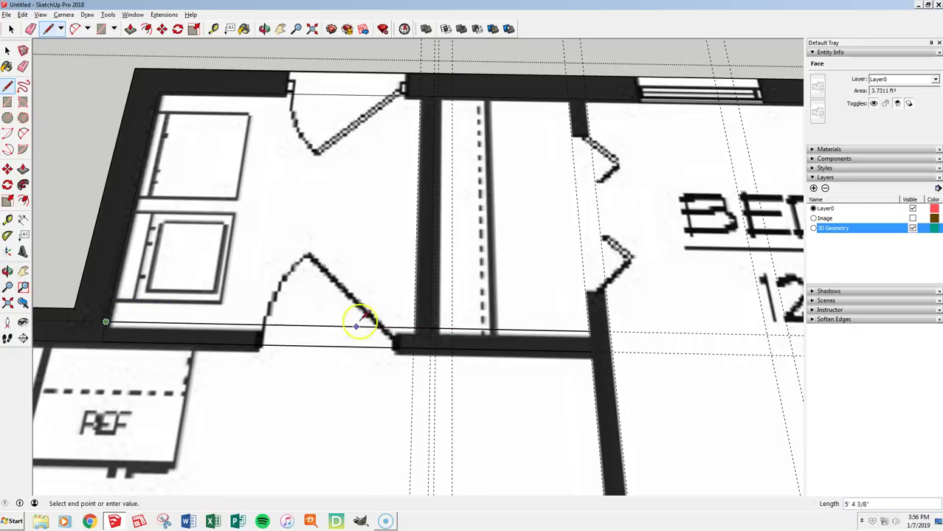
Step: Draw both edges of the partition between the laundry room and the bedroom closet, from the kitchen wall to the exterior wall
{"action": "left_click", "coordinate": [422, 96]}
{"action": "scroll", "coordinate": [434, 95], "scroll_direction": "up", "scroll_amount": 5}
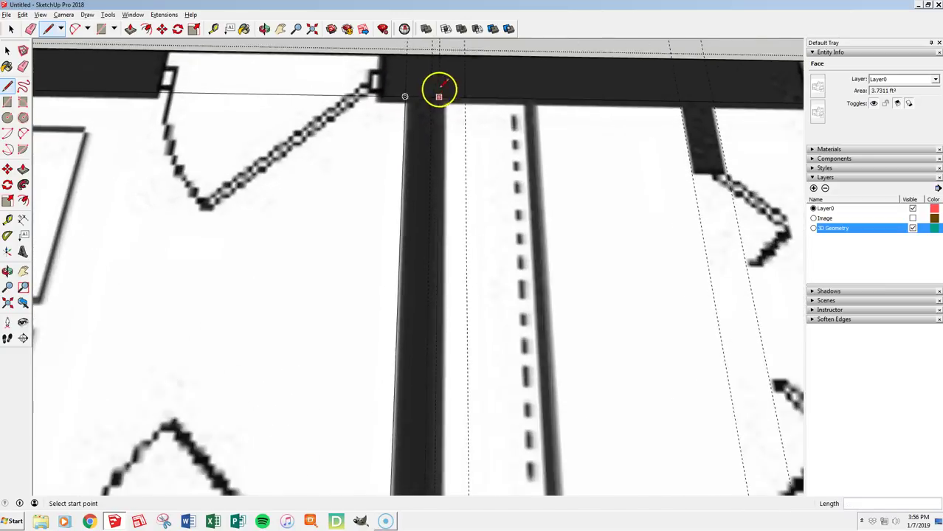
{"action": "scroll", "coordinate": [443, 133], "scroll_direction": "down", "scroll_amount": 1}
{"action": "scroll", "coordinate": [440, 192], "scroll_direction": "down", "scroll_amount": 4}
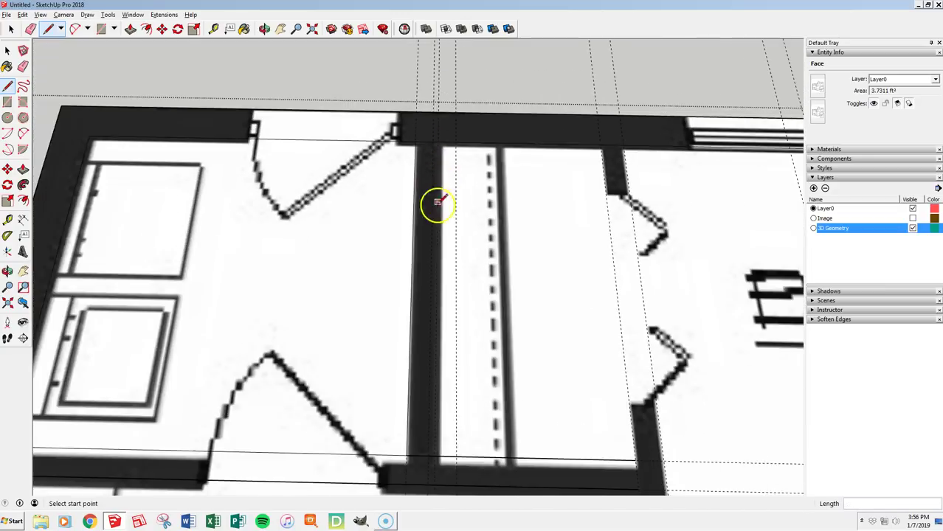
{"action": "scroll", "coordinate": [428, 399], "scroll_direction": "up", "scroll_amount": 6}
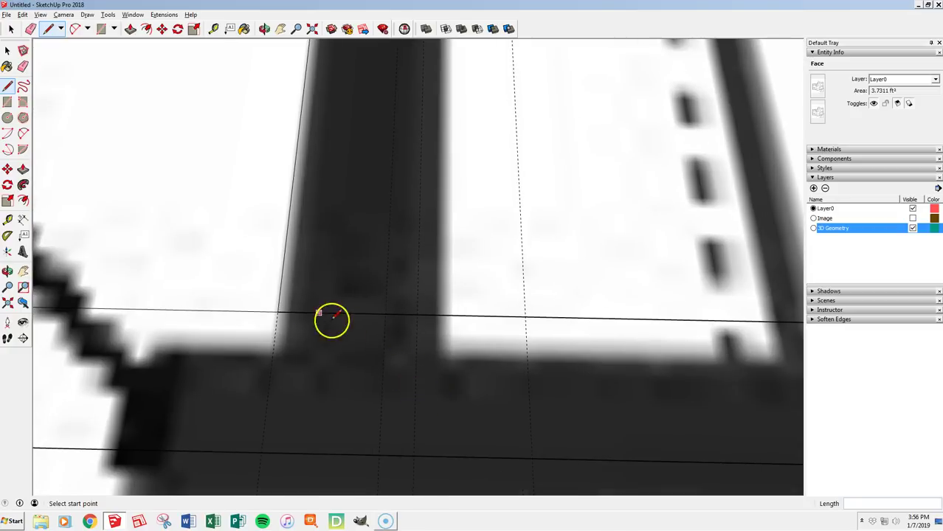
{"action": "left_click", "coordinate": [281, 287]}
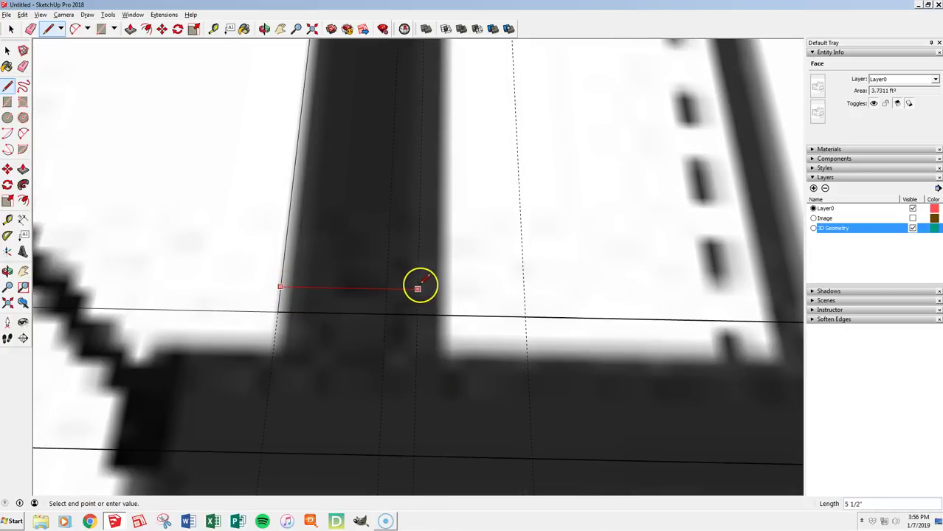
{"action": "key", "text": "Escape"}
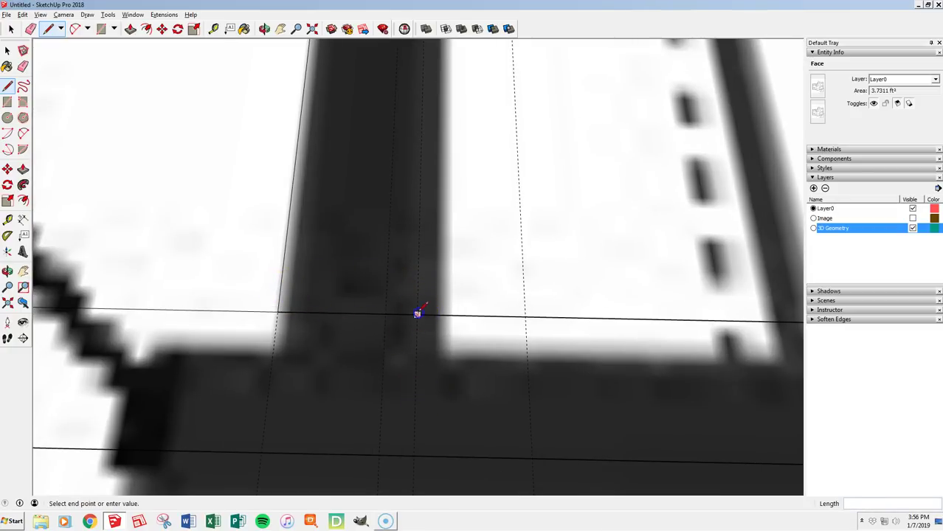
{"action": "scroll", "coordinate": [423, 428], "scroll_direction": "down", "scroll_amount": 5}
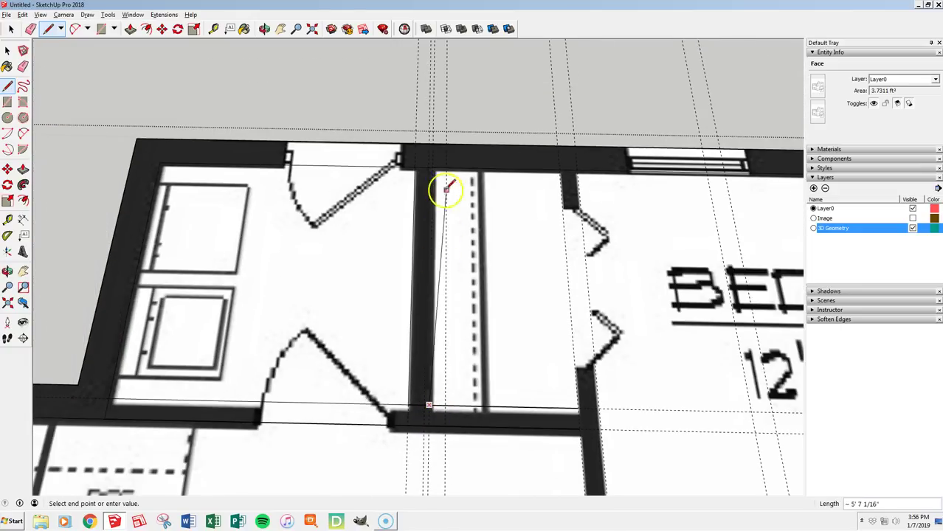
{"action": "scroll", "coordinate": [447, 190], "scroll_direction": "up", "scroll_amount": 6}
{"action": "left_click", "coordinate": [379, 164]}
{"action": "scroll", "coordinate": [380, 166], "scroll_direction": "down", "scroll_amount": 6}
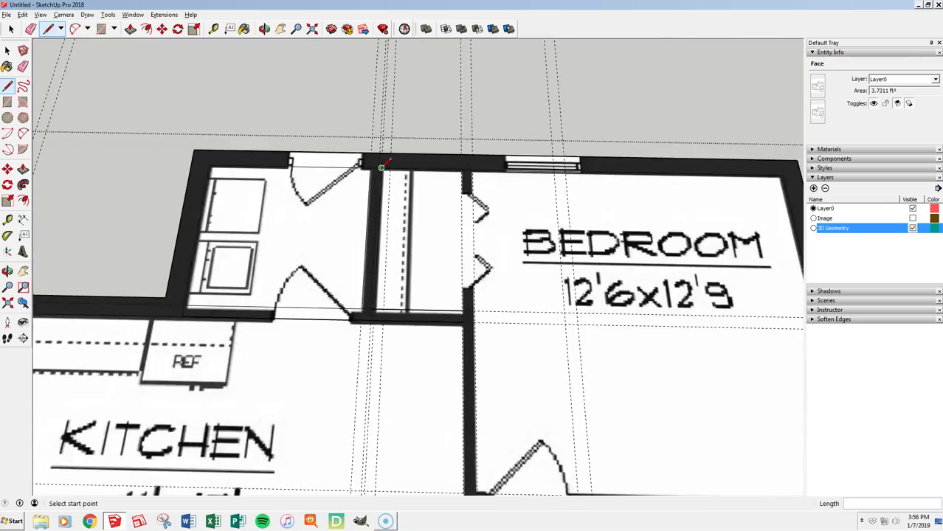
Step: Draw the closet-side edge of the long bedroom wall, from the exterior wall above down to the exterior wall by the entry closet
{"action": "scroll", "coordinate": [382, 165], "scroll_direction": "down", "scroll_amount": 4}
{"action": "scroll", "coordinate": [358, 232], "scroll_direction": "up", "scroll_amount": 5}
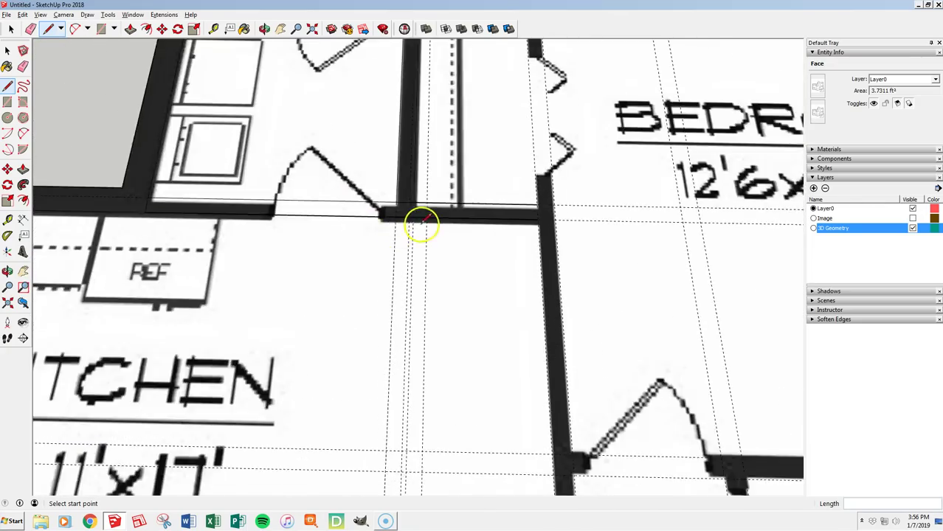
{"action": "scroll", "coordinate": [420, 225], "scroll_direction": "down", "scroll_amount": 4}
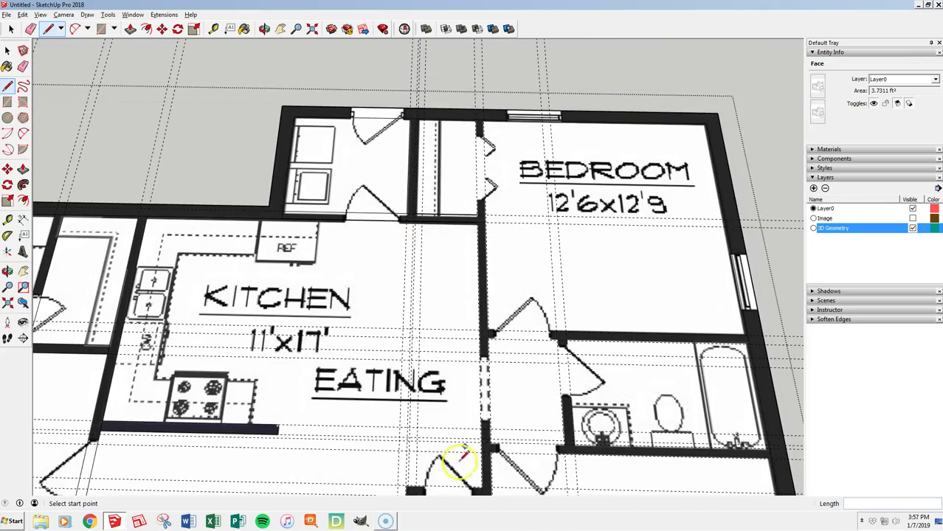
{"action": "scroll", "coordinate": [476, 120], "scroll_direction": "up", "scroll_amount": 7}
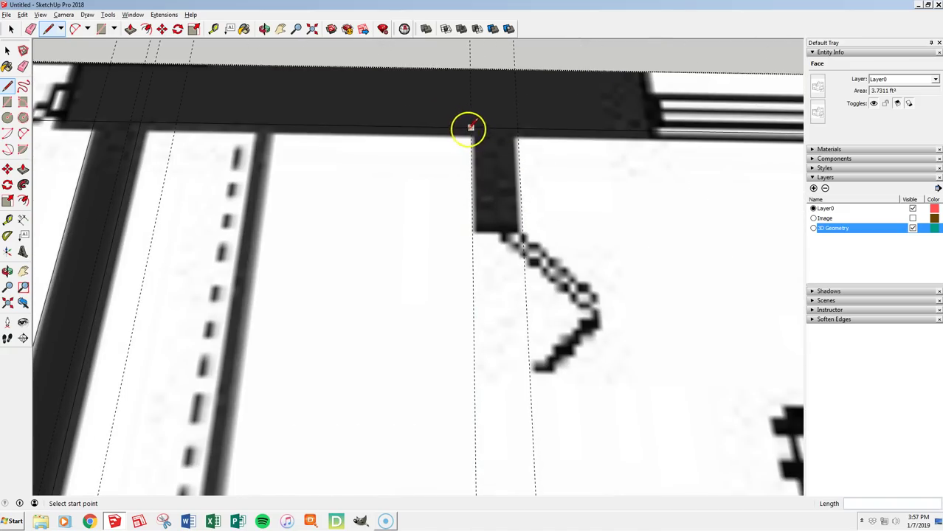
{"action": "scroll", "coordinate": [470, 126], "scroll_direction": "down", "scroll_amount": 8}
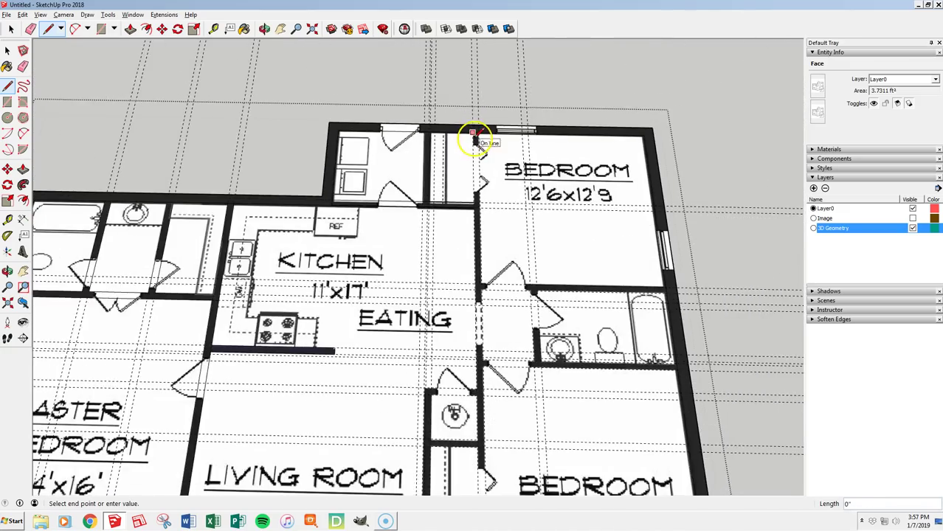
{"action": "scroll", "coordinate": [459, 391], "scroll_direction": "up", "scroll_amount": 7}
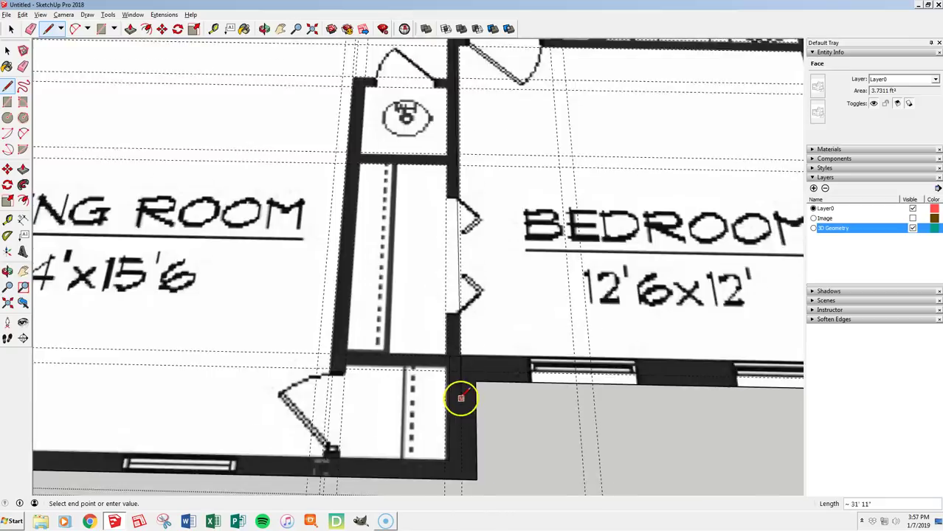
{"action": "scroll", "coordinate": [447, 339], "scroll_direction": "up", "scroll_amount": 2}
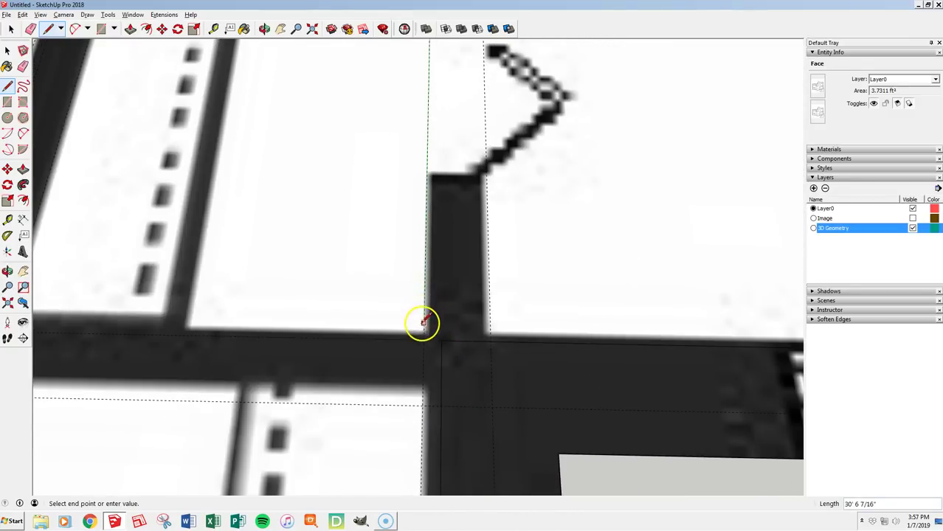
{"action": "scroll", "coordinate": [422, 322], "scroll_direction": "down", "scroll_amount": 1}
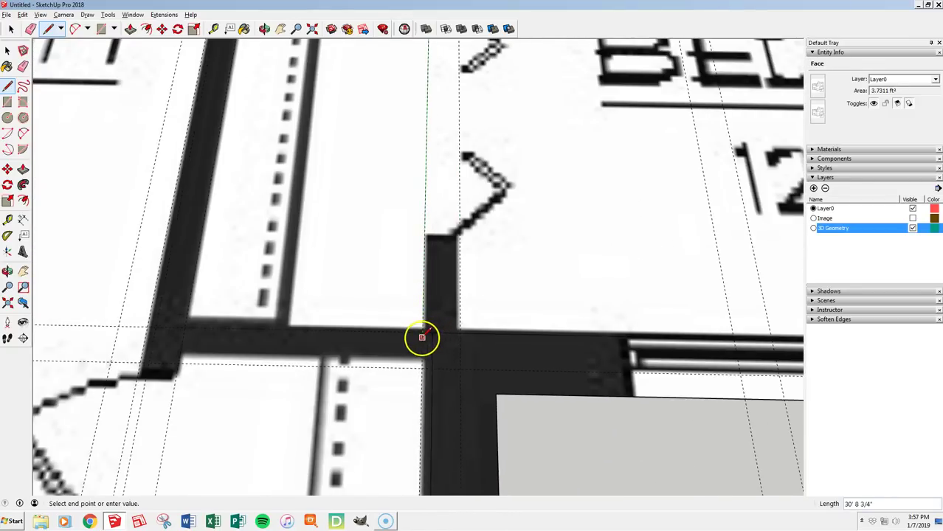
{"action": "scroll", "coordinate": [422, 332], "scroll_direction": "down", "scroll_amount": 5}
{"action": "scroll", "coordinate": [421, 386], "scroll_direction": "up", "scroll_amount": 5}
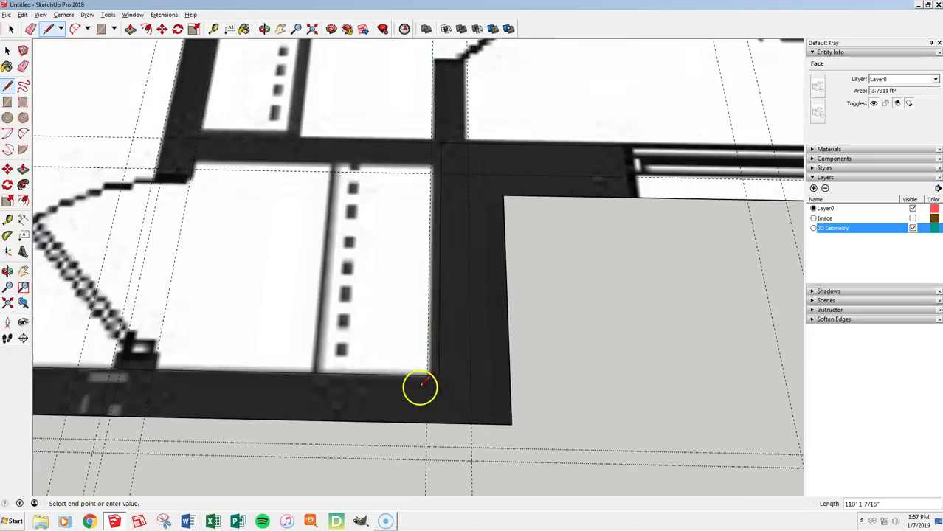
{"action": "scroll", "coordinate": [422, 382], "scroll_direction": "up", "scroll_amount": 2}
{"action": "scroll", "coordinate": [435, 364], "scroll_direction": "down", "scroll_amount": 4}
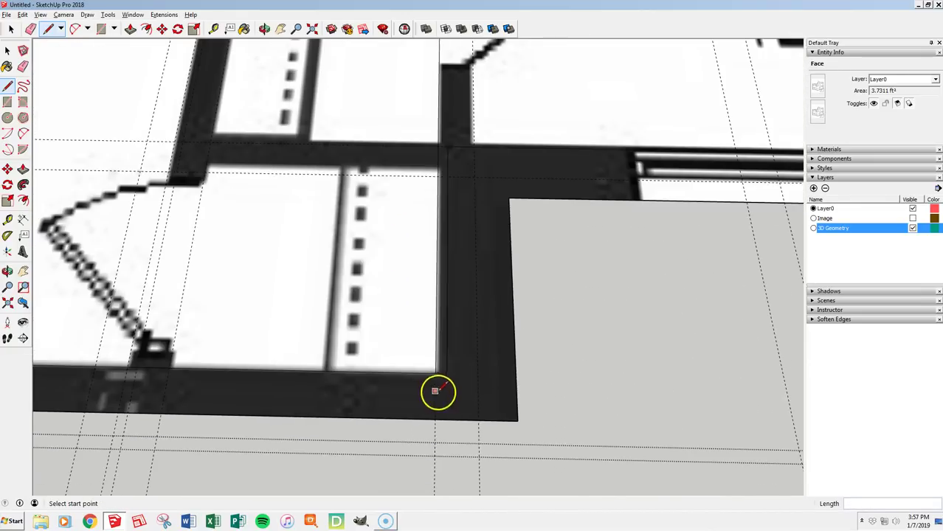
Step: Extend the exterior wall's inner edge to the new bedroom wall line and erase the redundant offset edge beside the entry closet
{"action": "scroll", "coordinate": [459, 181], "scroll_direction": "up", "scroll_amount": 1}
{"action": "scroll", "coordinate": [438, 133], "scroll_direction": "up", "scroll_amount": 4}
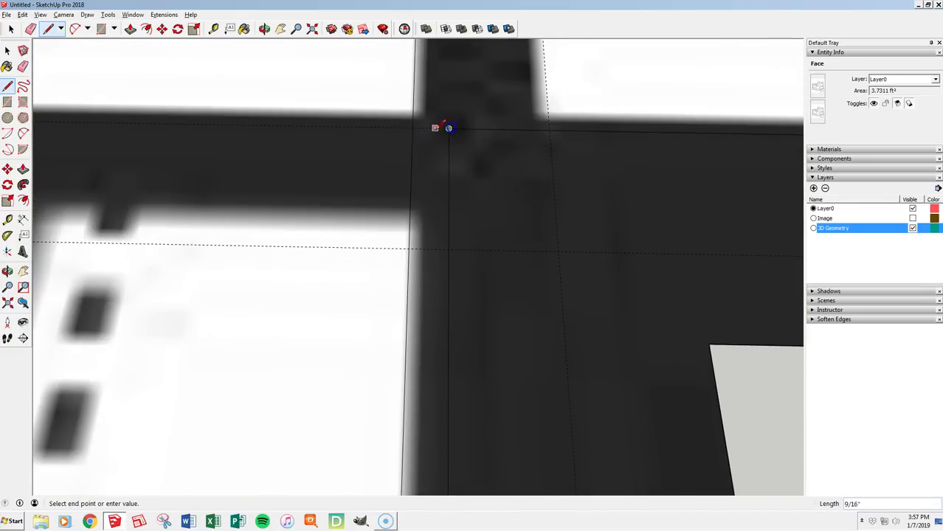
{"action": "key", "text": "e"}
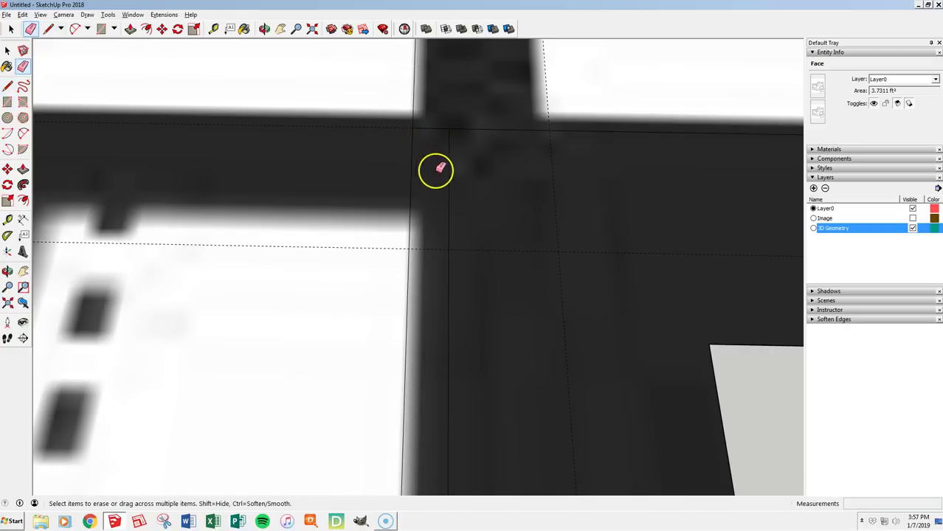
{"action": "scroll", "coordinate": [454, 159], "scroll_direction": "down", "scroll_amount": 6}
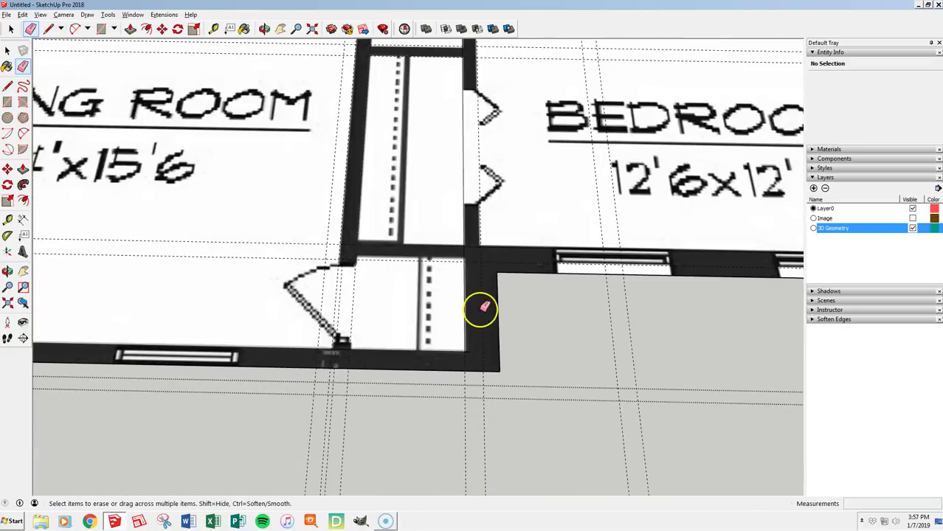
{"action": "key", "text": "l"}
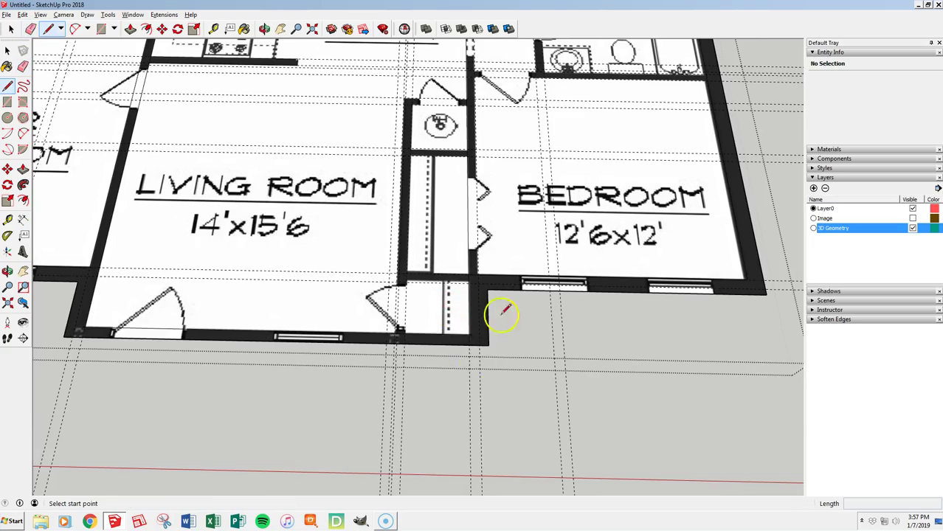
Step: Draw the bedroom-side edge of the long bedroom wall, from the lower bedroom's exterior wall to the upper bedroom's exterior wall
{"action": "scroll", "coordinate": [474, 263], "scroll_direction": "up", "scroll_amount": 6}
{"action": "left_click", "coordinate": [458, 252]}
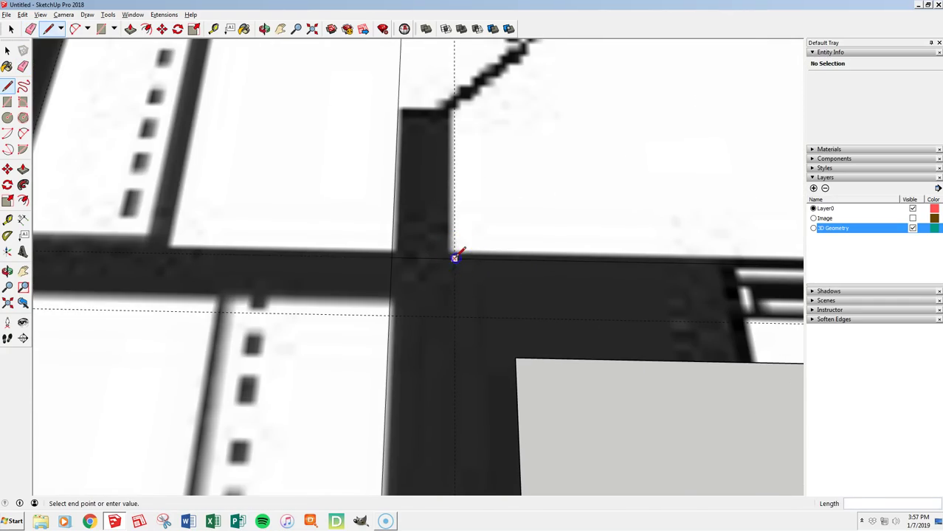
{"action": "scroll", "coordinate": [479, 400], "scroll_direction": "down", "scroll_amount": 5}
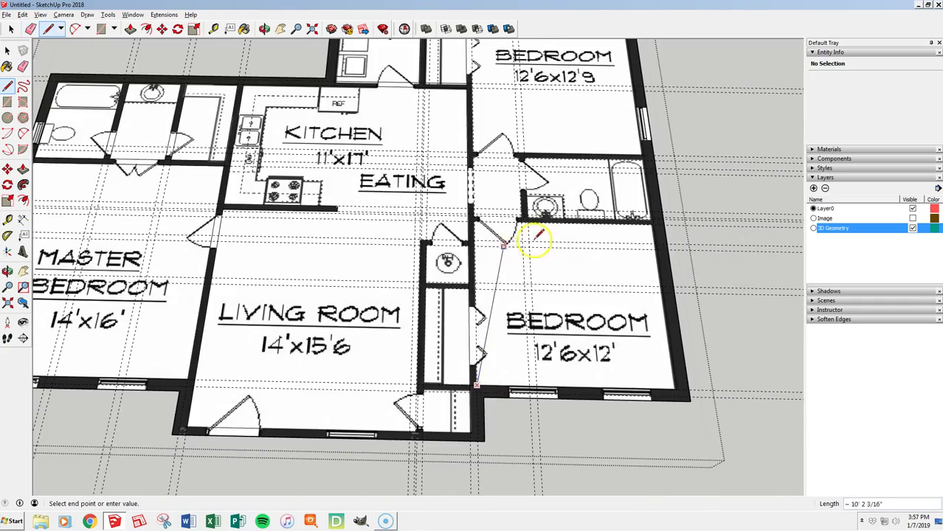
{"action": "scroll", "coordinate": [506, 213], "scroll_direction": "down", "scroll_amount": 3}
{"action": "scroll", "coordinate": [491, 127], "scroll_direction": "up", "scroll_amount": 7}
{"action": "scroll", "coordinate": [480, 148], "scroll_direction": "up", "scroll_amount": 2}
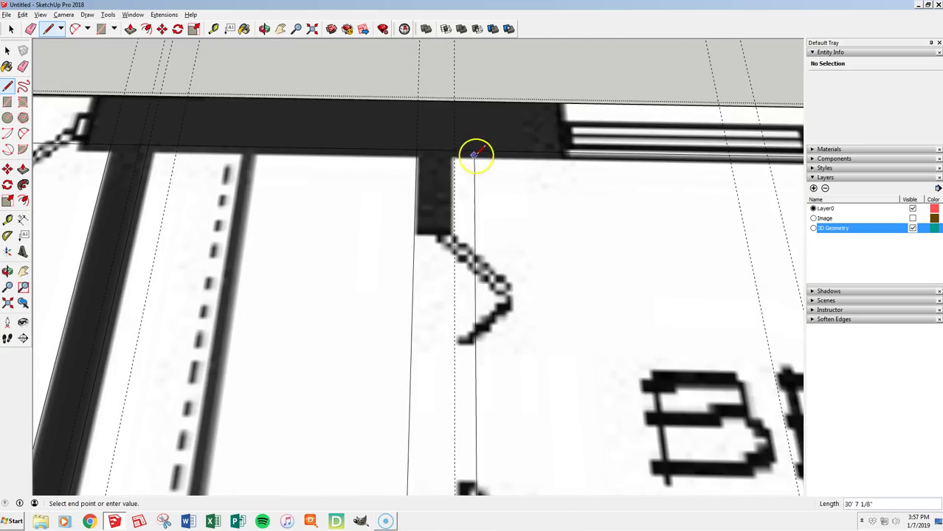
{"action": "left_click", "coordinate": [459, 153]}
{"action": "scroll", "coordinate": [455, 174], "scroll_direction": "down", "scroll_amount": 2}
{"action": "scroll", "coordinate": [472, 177], "scroll_direction": "down", "scroll_amount": 6}
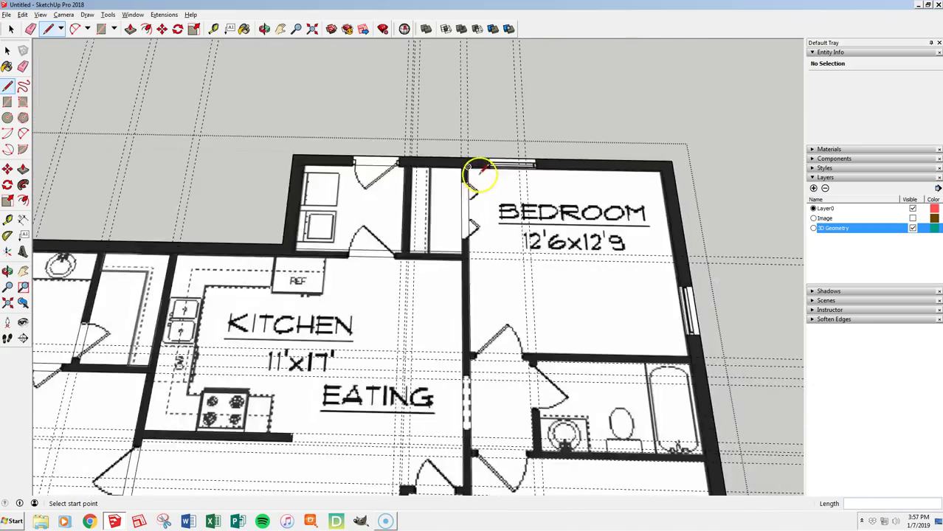
{"action": "scroll", "coordinate": [446, 310], "scroll_direction": "up", "scroll_amount": 2}
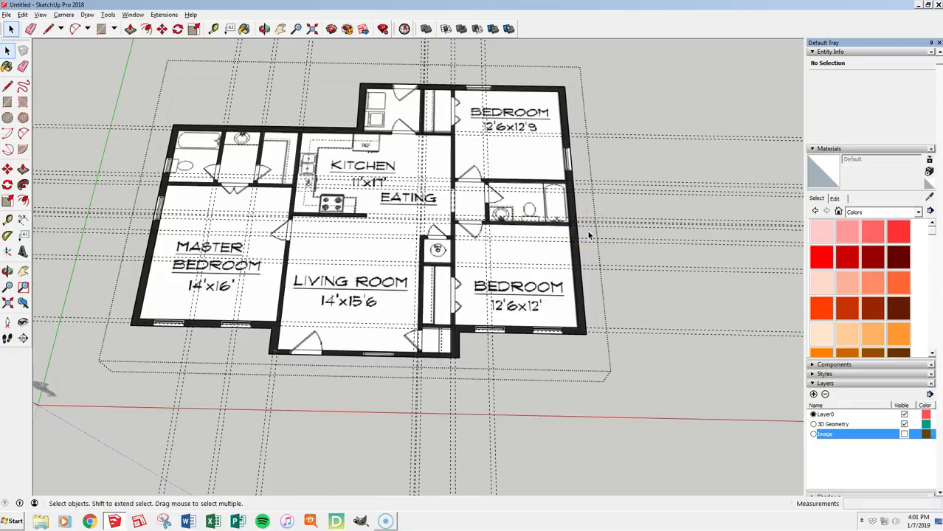
Step: Test the exterior wall, bedroom wall and bathroom wall faces with Push/Pull and cancel each extrusion
{"action": "middle_click_drag", "start_coordinate": [424, 243], "coordinate": [296, 179]}
{"action": "scroll", "coordinate": [295, 179], "scroll_direction": "up", "scroll_amount": 5}
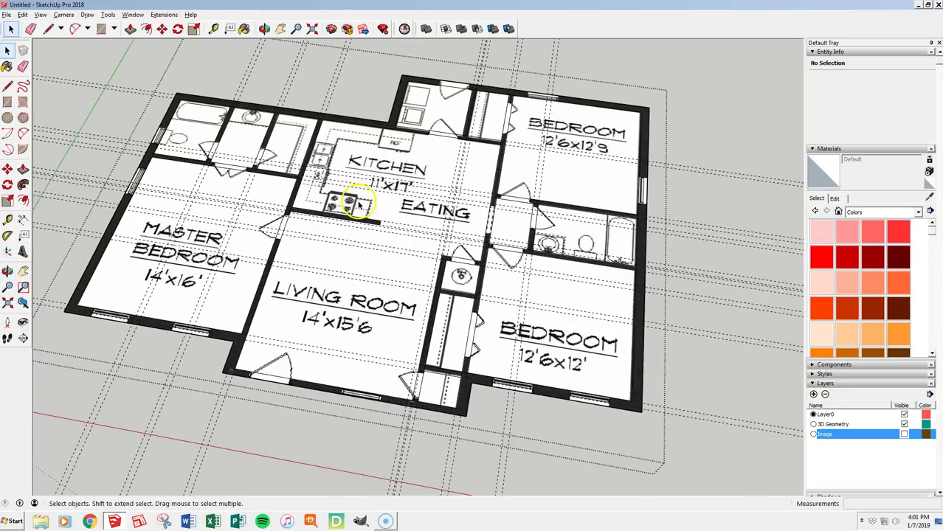
{"action": "scroll", "coordinate": [347, 201], "scroll_direction": "down", "scroll_amount": 2}
{"action": "key", "text": "p"}
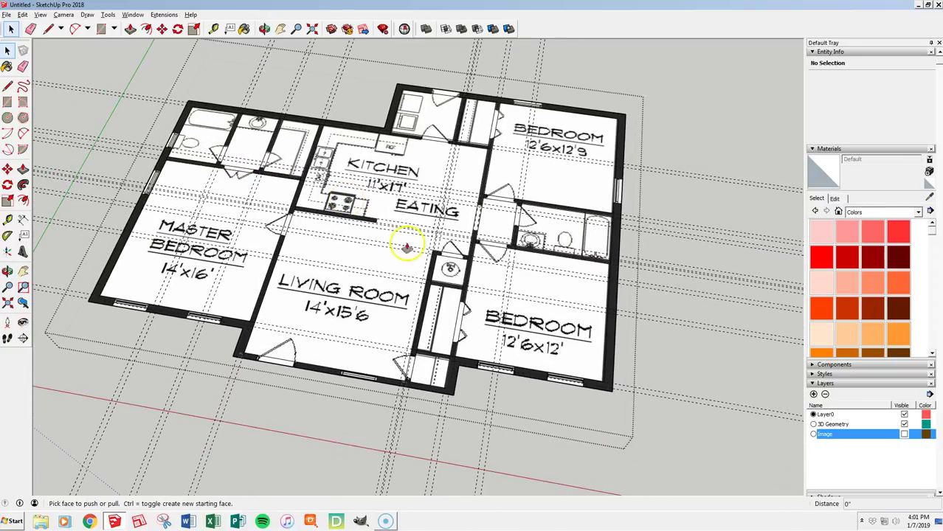
{"action": "left_click", "coordinate": [529, 376]}
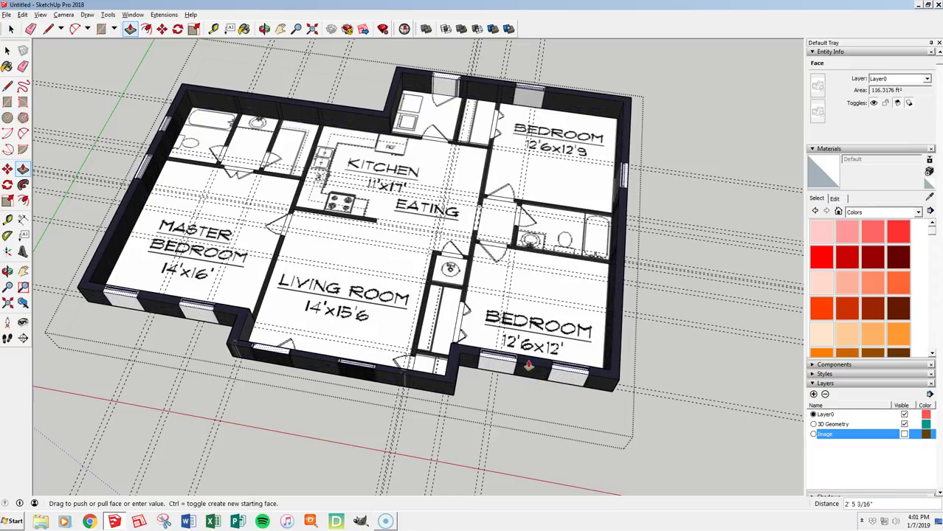
{"action": "key", "text": "Escape"}
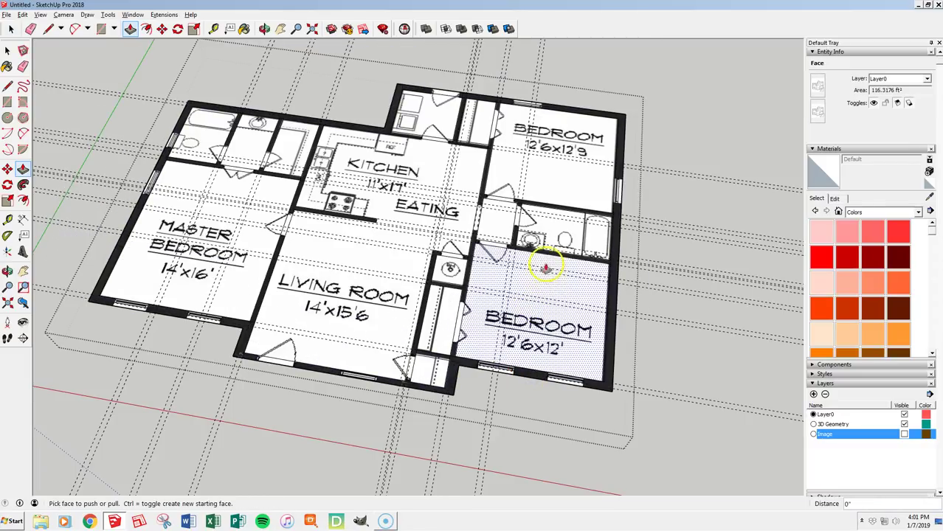
{"action": "left_click", "coordinate": [544, 252]}
{"action": "key", "text": "Escape"}
{"action": "left_click", "coordinate": [516, 237]}
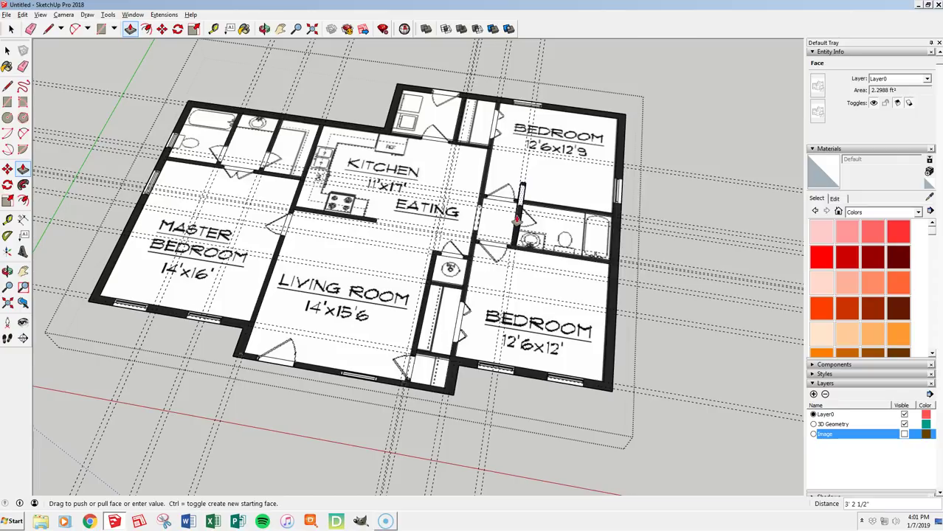
{"action": "key", "text": "Escape"}
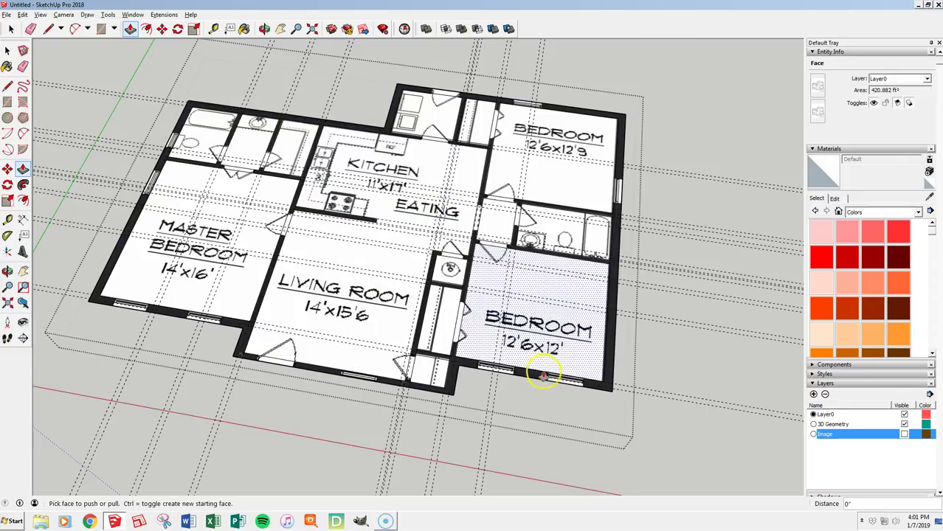
Step: Paint the exterior wall face with the grey Color M03
{"action": "key", "text": "b"}
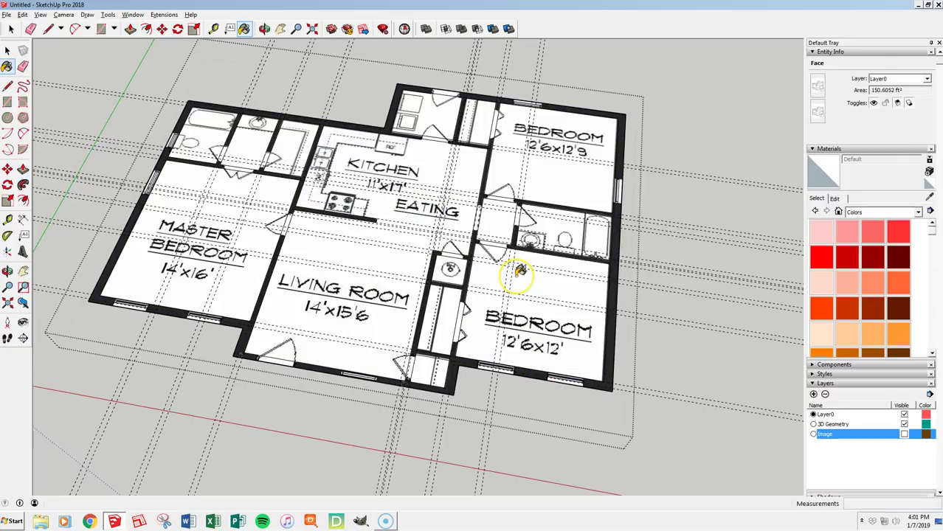
{"action": "left_click", "coordinate": [536, 284]}
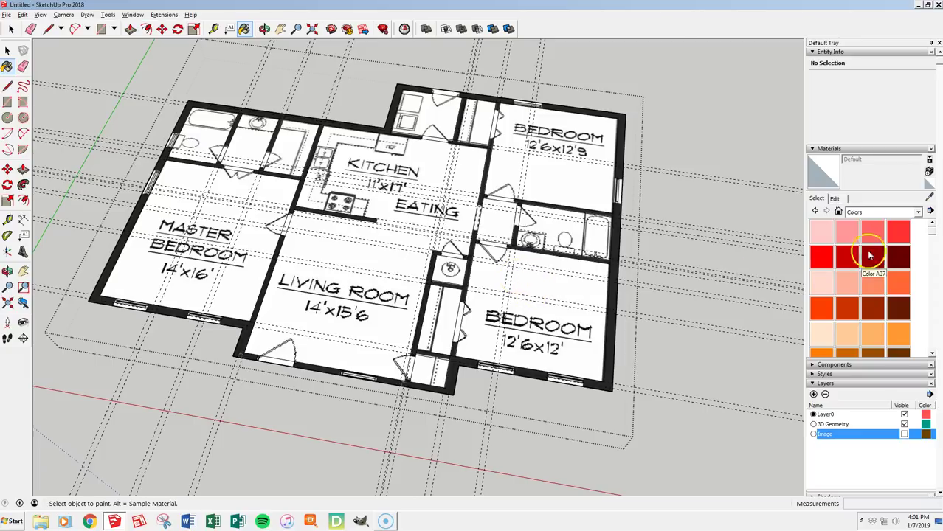
{"action": "left_click_drag", "start_coordinate": [931, 235], "coordinate": [932, 329]}
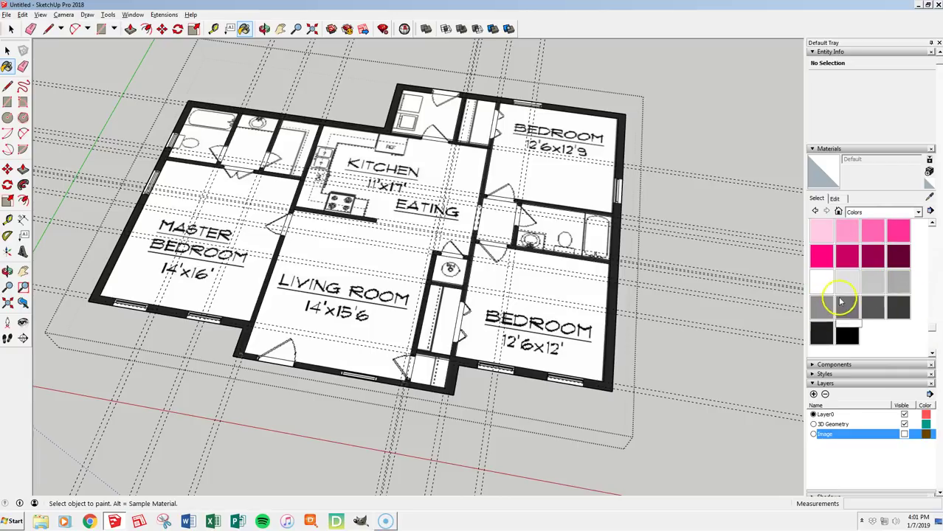
{"action": "left_click", "coordinate": [898, 281]}
{"action": "scroll", "coordinate": [603, 374], "scroll_direction": "up", "scroll_amount": 3}
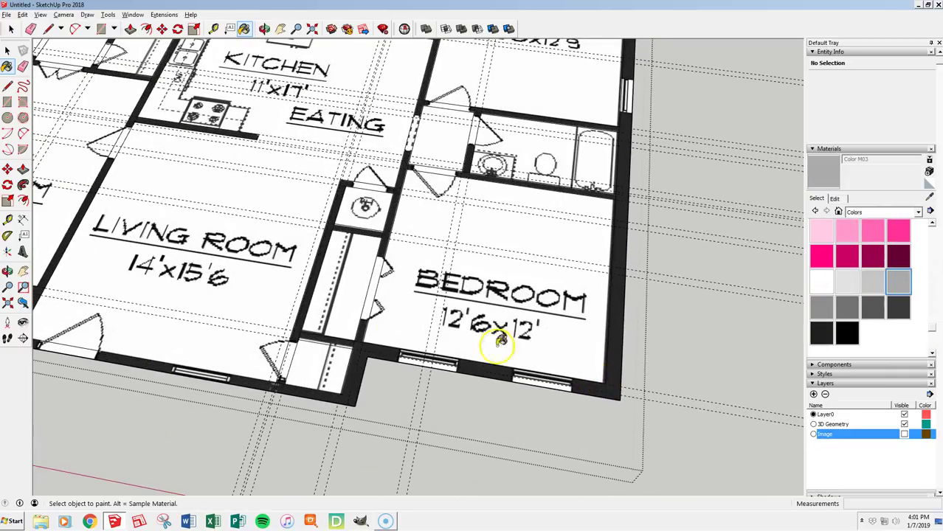
{"action": "scroll", "coordinate": [565, 375], "scroll_direction": "up", "scroll_amount": 3}
{"action": "scroll", "coordinate": [596, 376], "scroll_direction": "down", "scroll_amount": 5}
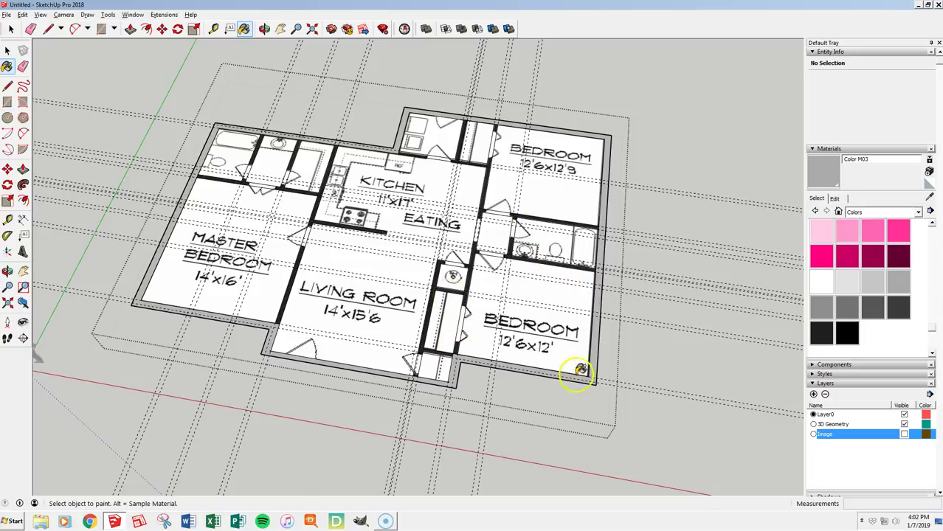
Step: Inspect the painted exterior wall's inner corner by the entry closet for stray edges, and undo the grey paint
{"action": "scroll", "coordinate": [446, 385], "scroll_direction": "up", "scroll_amount": 10}
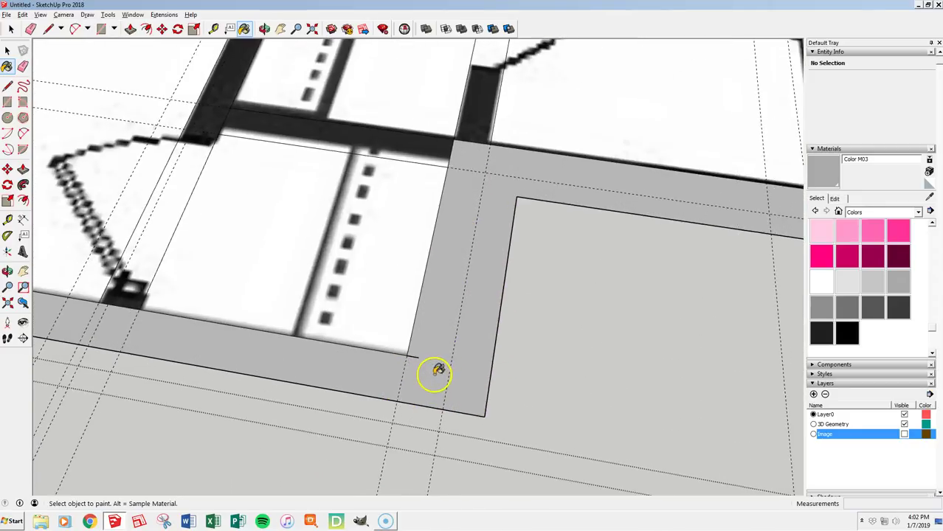
{"action": "scroll", "coordinate": [437, 371], "scroll_direction": "up", "scroll_amount": 2}
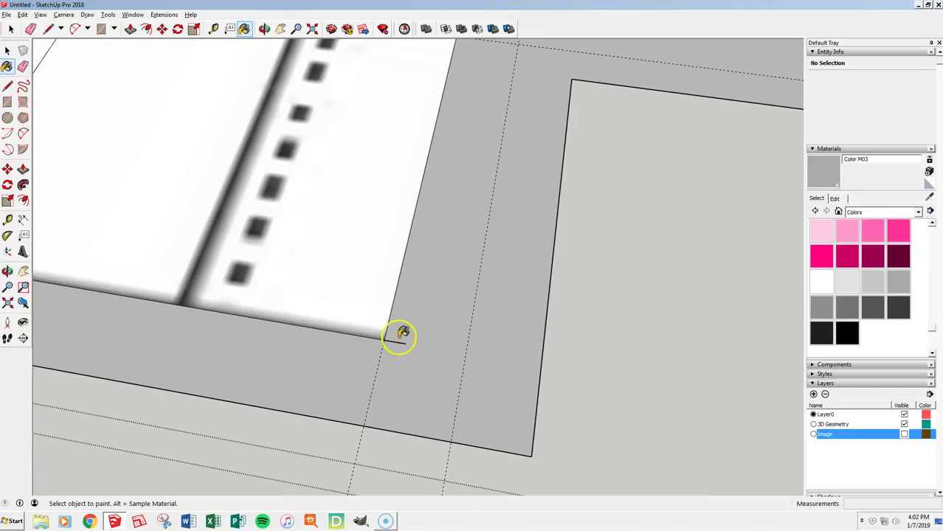
{"action": "scroll", "coordinate": [399, 337], "scroll_direction": "down", "scroll_amount": 6}
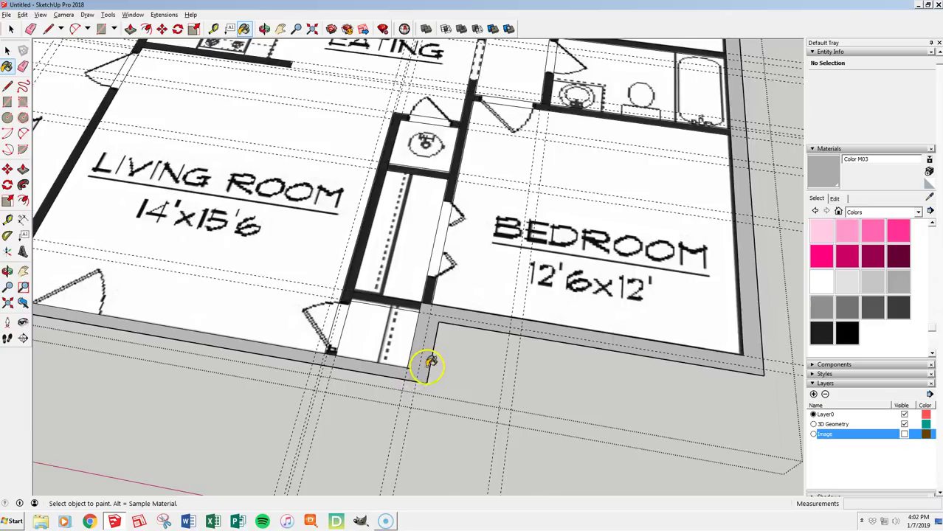
{"action": "scroll", "coordinate": [430, 362], "scroll_direction": "down", "scroll_amount": 2}
{"action": "scroll", "coordinate": [430, 361], "scroll_direction": "down", "scroll_amount": 2}
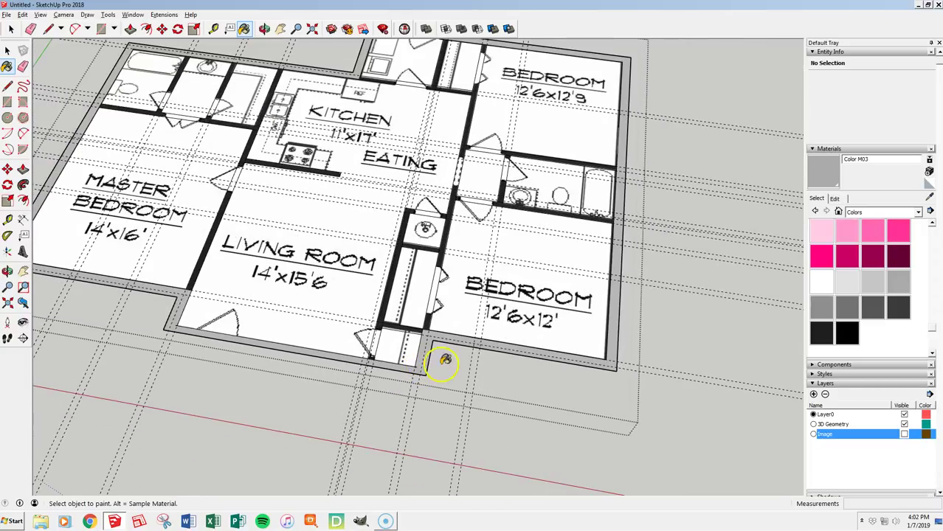
{"action": "scroll", "coordinate": [453, 350], "scroll_direction": "up", "scroll_amount": 4}
{"action": "left_click", "coordinate": [423, 363], "text": "alt"}
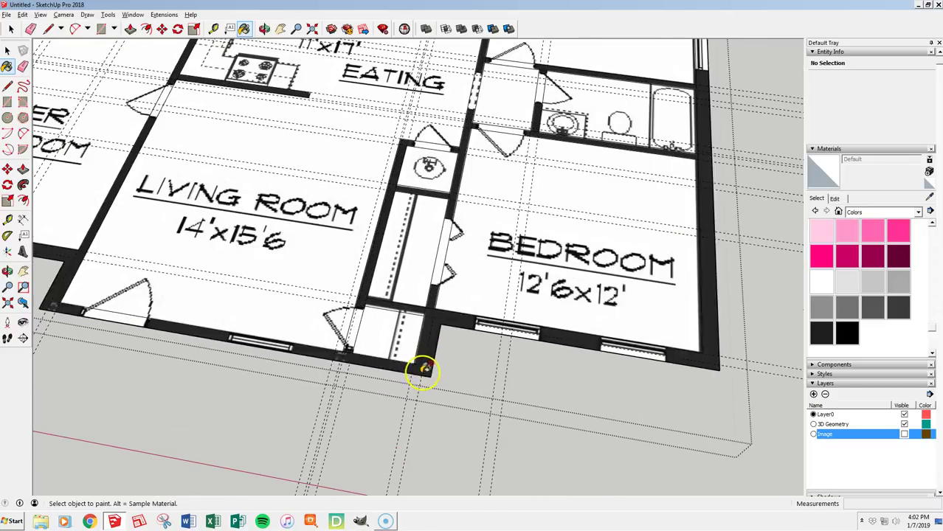
Step: Erase the short stray edge that overshoots the exterior wall's inner corner at the entry closet
{"action": "scroll", "coordinate": [424, 360], "scroll_direction": "up", "scroll_amount": 3}
{"action": "scroll", "coordinate": [421, 362], "scroll_direction": "up", "scroll_amount": 4}
{"action": "key", "text": "e"}
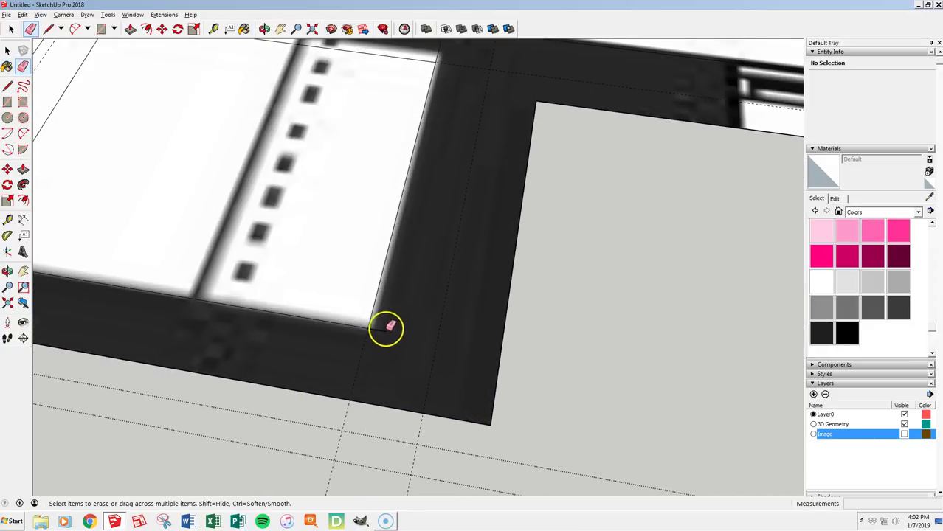
{"action": "scroll", "coordinate": [390, 366], "scroll_direction": "down", "scroll_amount": 5}
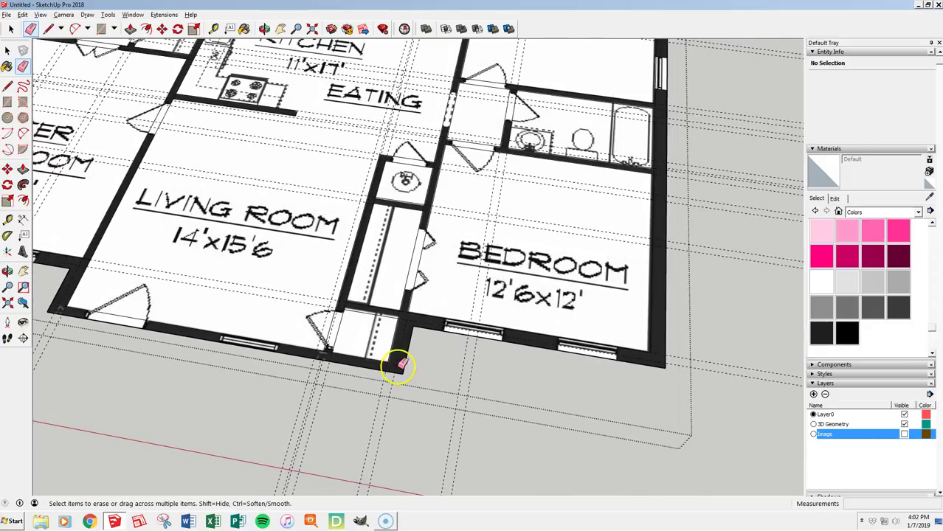
Step: Paint the exterior wall face with the Default material
{"action": "key", "text": "b"}
{"action": "scroll", "coordinate": [502, 353], "scroll_direction": "down", "scroll_amount": 3}
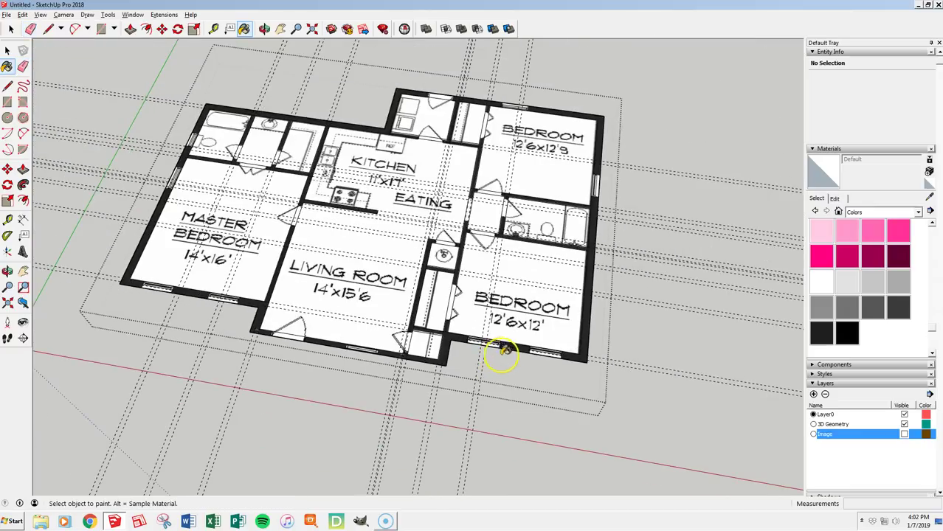
{"action": "left_click", "coordinate": [509, 346]}
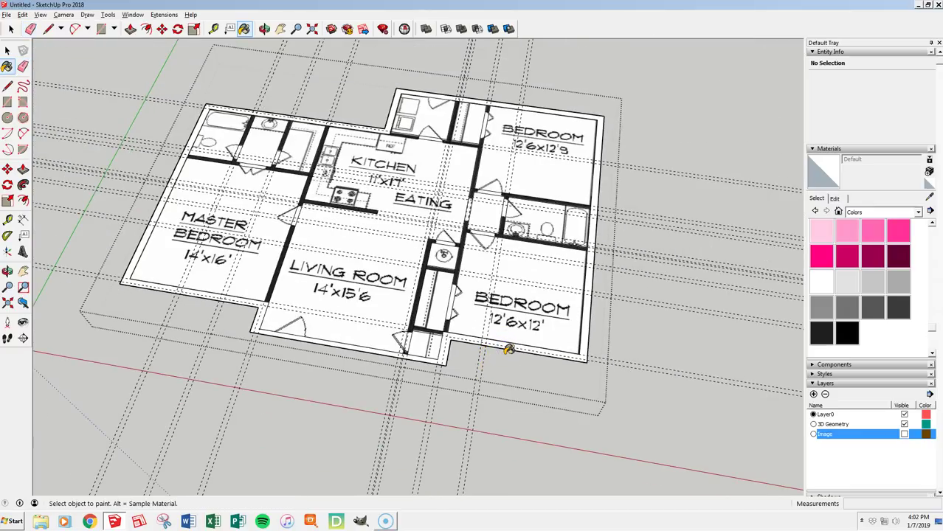
{"action": "left_click", "coordinate": [449, 254]}
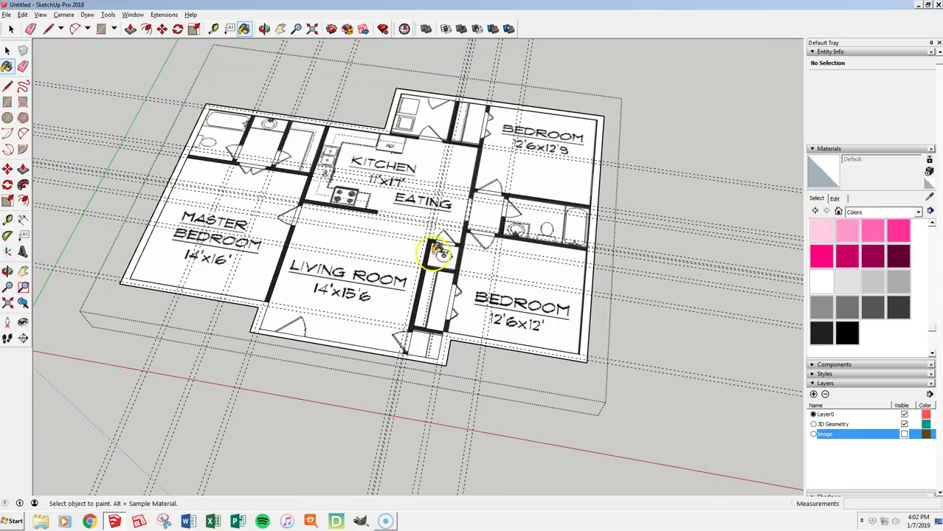
{"action": "middle_click_drag", "start_coordinate": [443, 253], "coordinate": [484, 323]}
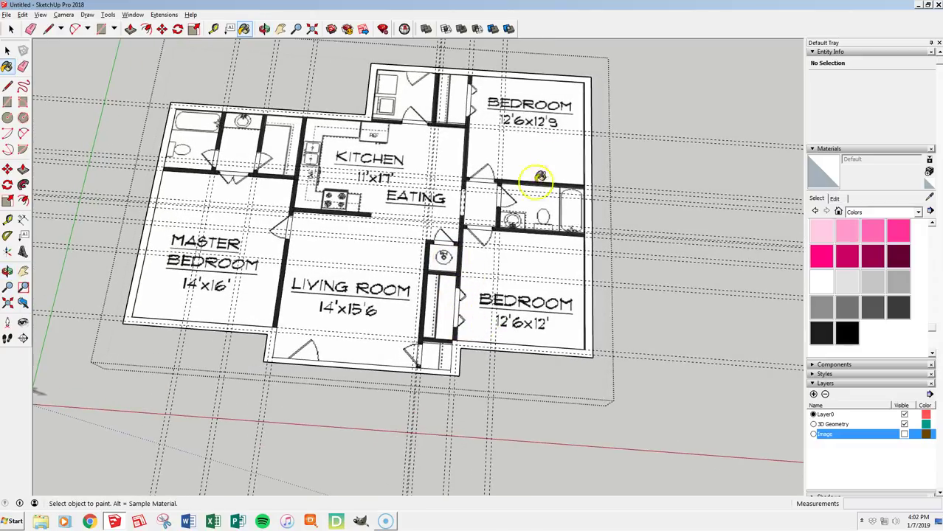
{"action": "middle_click_drag", "start_coordinate": [601, 232], "coordinate": [538, 213]}
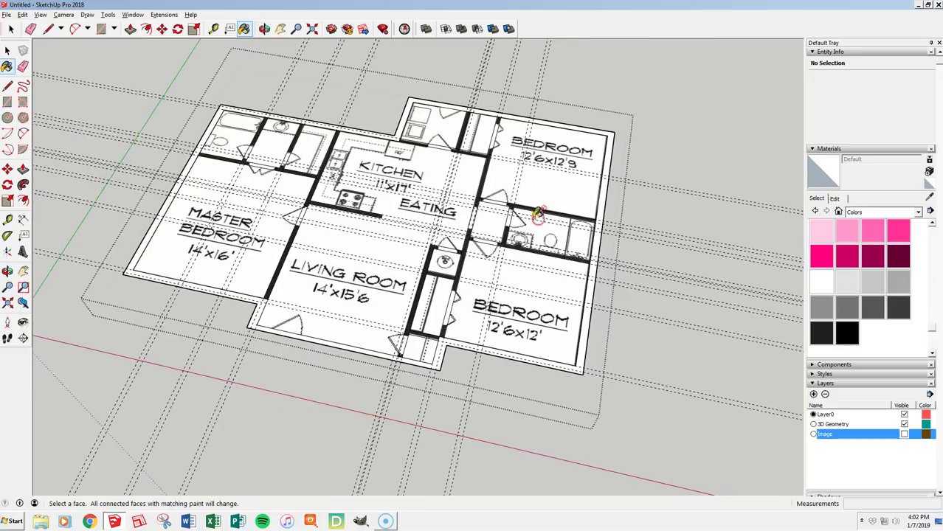
Step: Draw a line across the long bedroom wall at the upper end of the lower bedroom's closet door opening
{"action": "scroll", "coordinate": [464, 319], "scroll_direction": "up", "scroll_amount": 3}
{"action": "scroll", "coordinate": [464, 319], "scroll_direction": "up", "scroll_amount": 3}
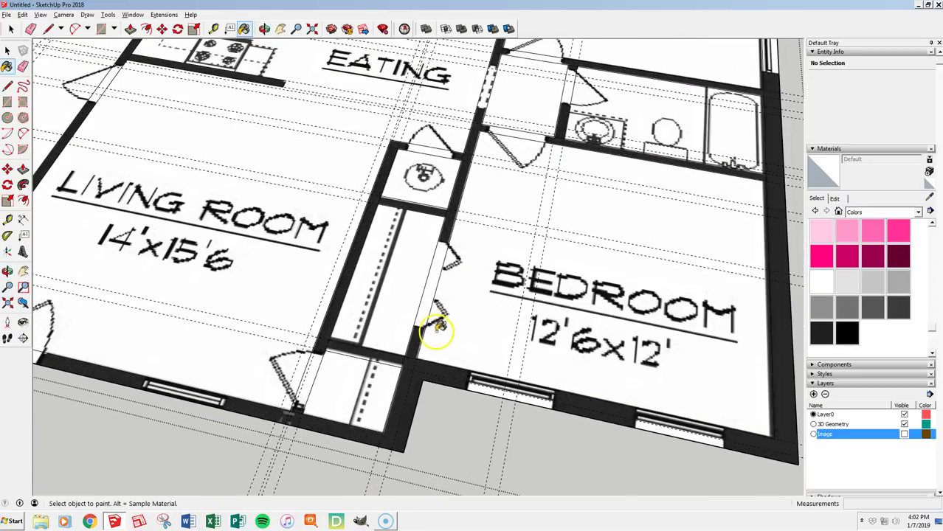
{"action": "scroll", "coordinate": [437, 322], "scroll_direction": "up", "scroll_amount": 3}
{"action": "key", "text": "l"}
{"action": "scroll", "coordinate": [445, 208], "scroll_direction": "up", "scroll_amount": 3}
{"action": "scroll", "coordinate": [446, 208], "scroll_direction": "up", "scroll_amount": 5}
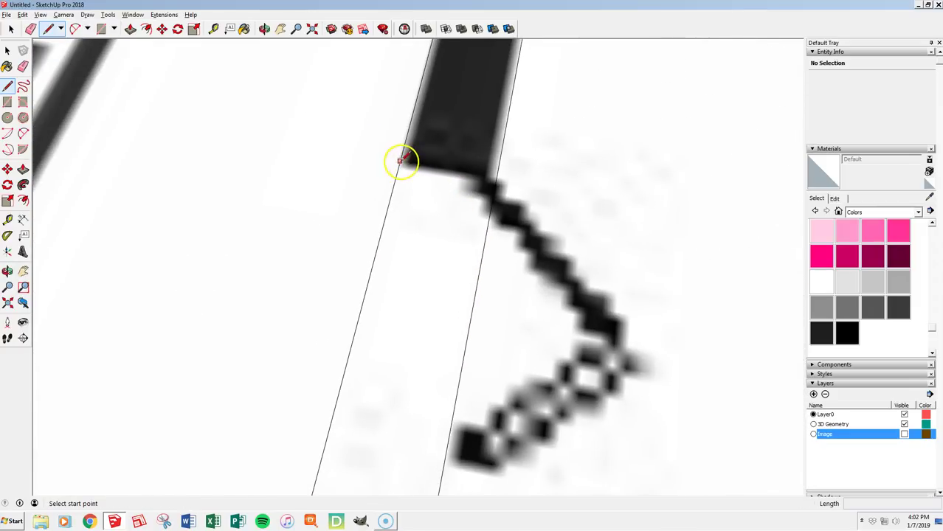
{"action": "left_click", "coordinate": [399, 161]}
{"action": "left_click", "coordinate": [497, 177]}
{"action": "scroll", "coordinate": [499, 169], "scroll_direction": "down", "scroll_amount": 3}
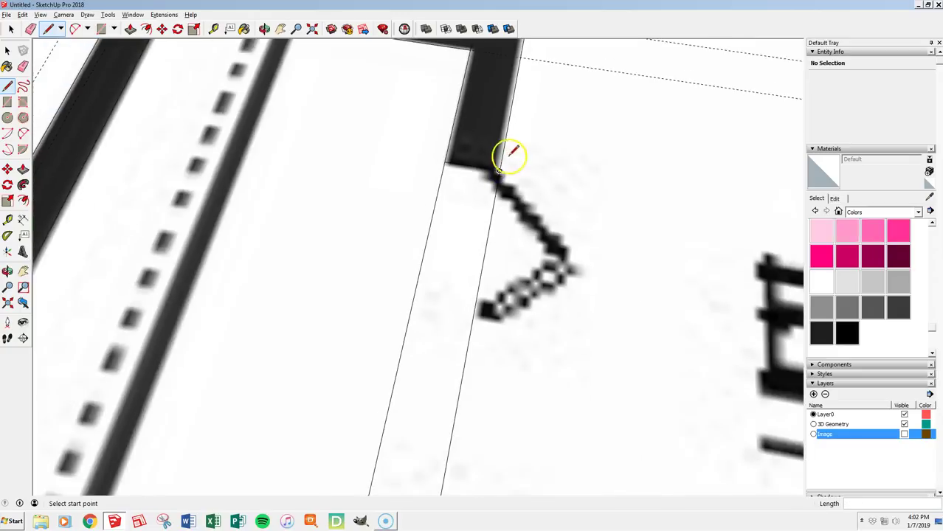
Step: Draw a line across the long bedroom wall at the lower end of the lower bedroom's closet door opening
{"action": "scroll", "coordinate": [499, 169], "scroll_direction": "down", "scroll_amount": 4}
{"action": "scroll", "coordinate": [478, 322], "scroll_direction": "up", "scroll_amount": 5}
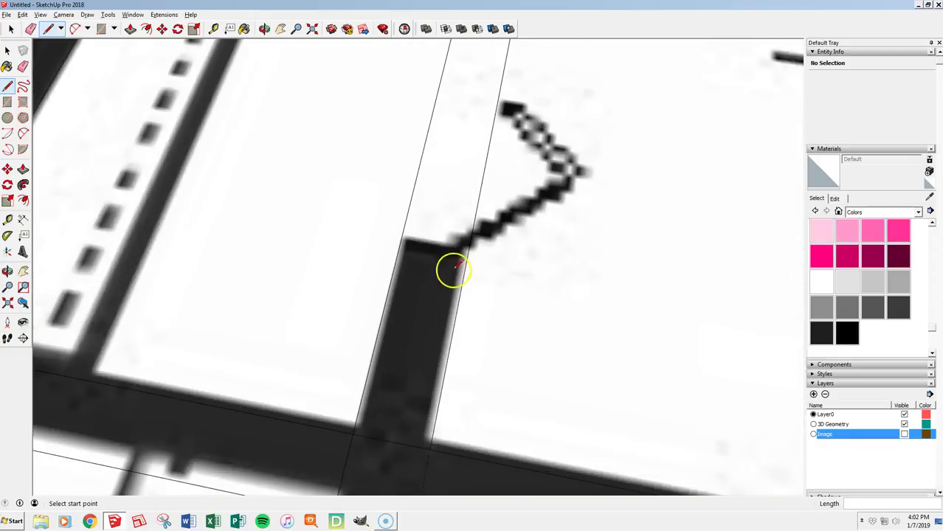
{"action": "scroll", "coordinate": [453, 272], "scroll_direction": "up", "scroll_amount": 2}
{"action": "scroll", "coordinate": [442, 242], "scroll_direction": "up", "scroll_amount": 2}
{"action": "left_click", "coordinate": [342, 219]}
{"action": "left_click", "coordinate": [495, 245]}
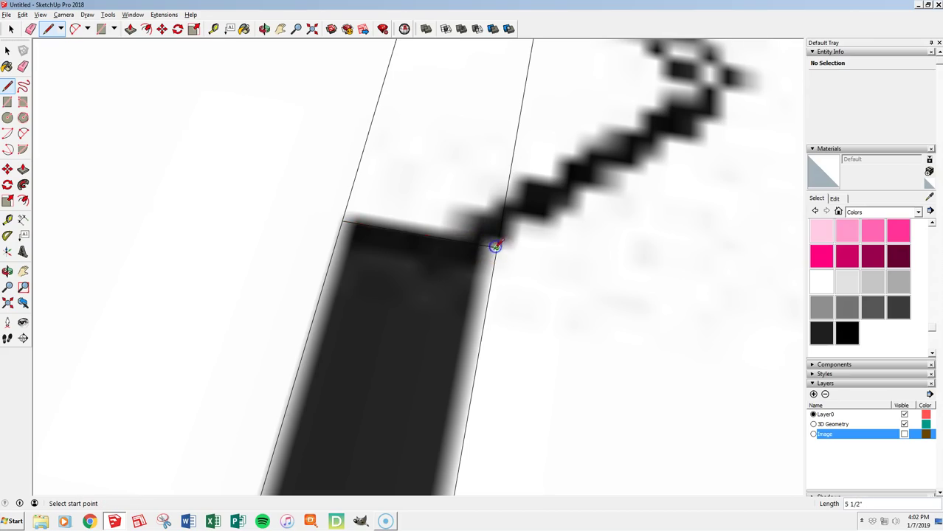
Step: Draw a line across the entry closet's wall at the lower end of its door opening
{"action": "scroll", "coordinate": [495, 245], "scroll_direction": "down", "scroll_amount": 8}
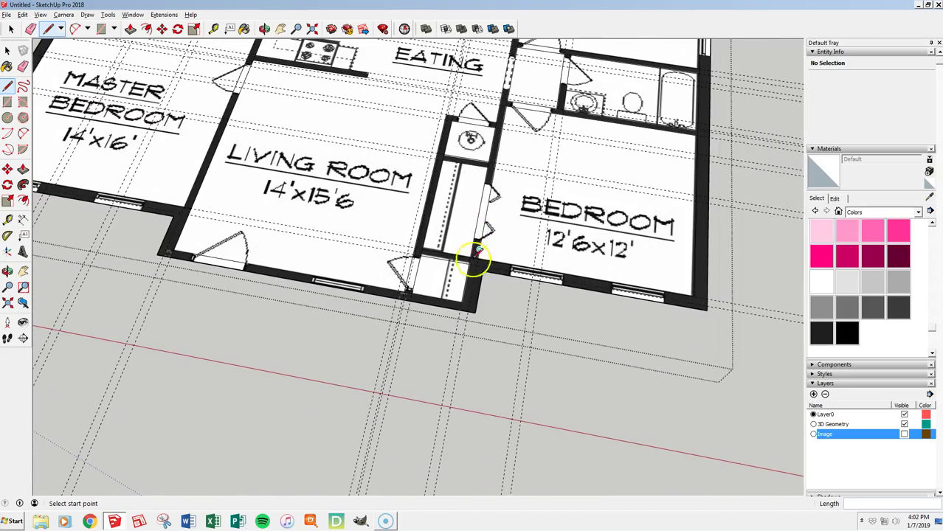
{"action": "scroll", "coordinate": [414, 279], "scroll_direction": "up", "scroll_amount": 10}
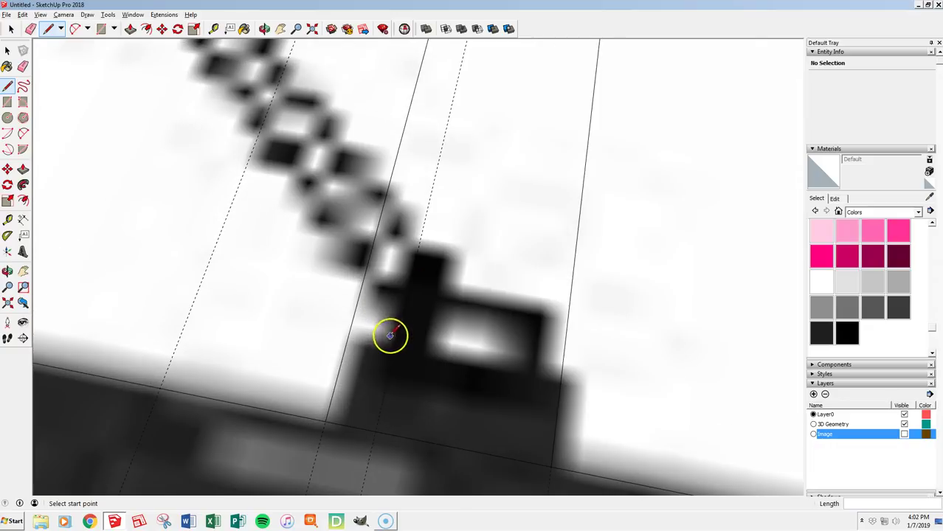
{"action": "left_click", "coordinate": [347, 340]}
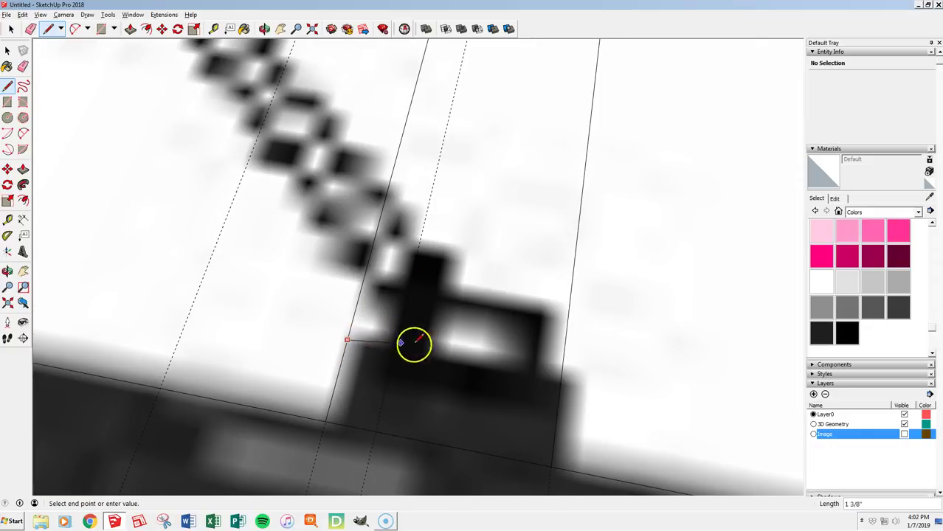
{"action": "left_click", "coordinate": [565, 378]}
Step: Draw a line across the entry closet's wall at the upper end of its door opening
{"action": "scroll", "coordinate": [541, 436], "scroll_direction": "down", "scroll_amount": 2}
{"action": "scroll", "coordinate": [541, 436], "scroll_direction": "down", "scroll_amount": 2}
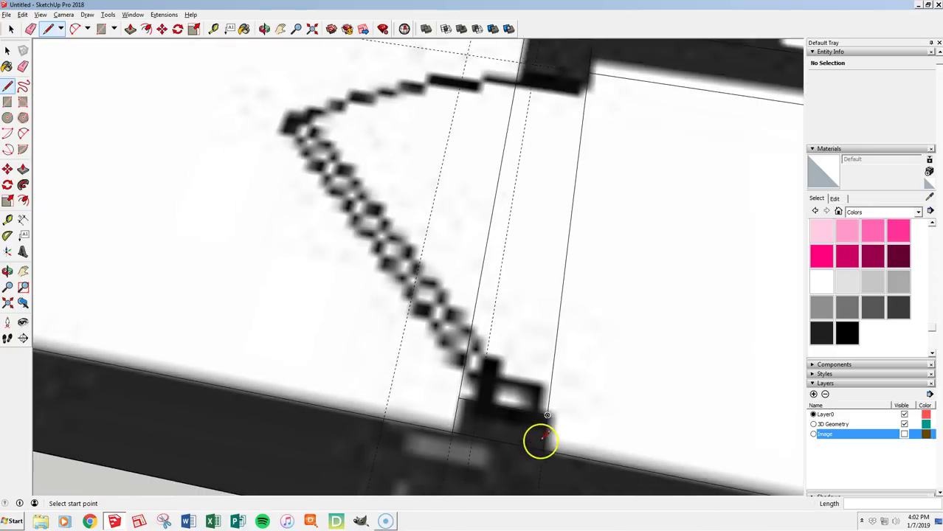
{"action": "middle_click_drag", "start_coordinate": [540, 438], "coordinate": [572, 204]}
{"action": "scroll", "coordinate": [544, 185], "scroll_direction": "up", "scroll_amount": 5}
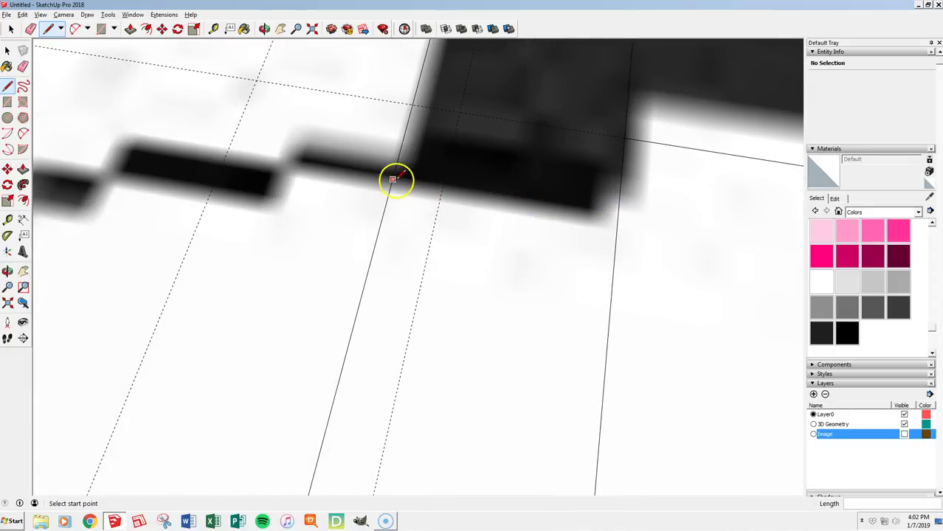
{"action": "left_click", "coordinate": [394, 174]}
{"action": "left_click", "coordinate": [617, 210]}
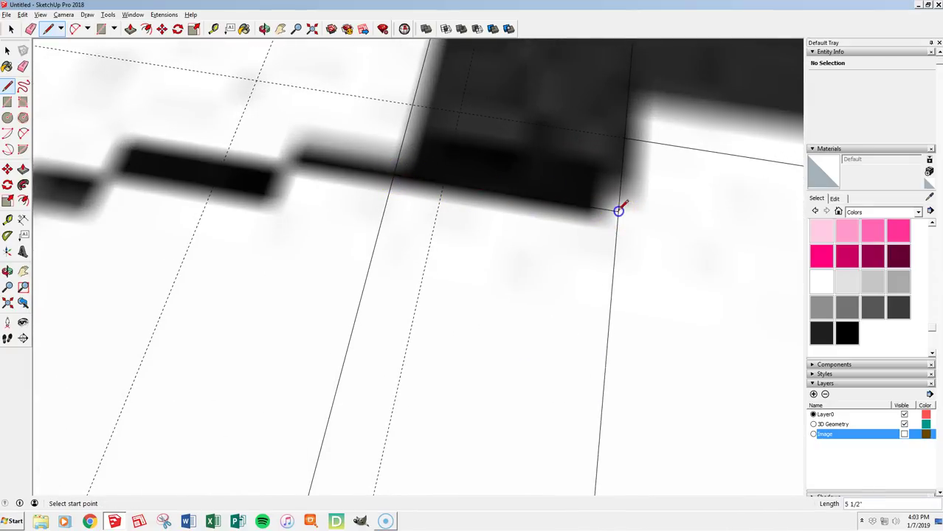
Step: Draw lines across the wall between the living room and master bedroom at the ends of the door opening
{"action": "scroll", "coordinate": [618, 211], "scroll_direction": "down", "scroll_amount": 2}
{"action": "scroll", "coordinate": [618, 211], "scroll_direction": "down", "scroll_amount": 6}
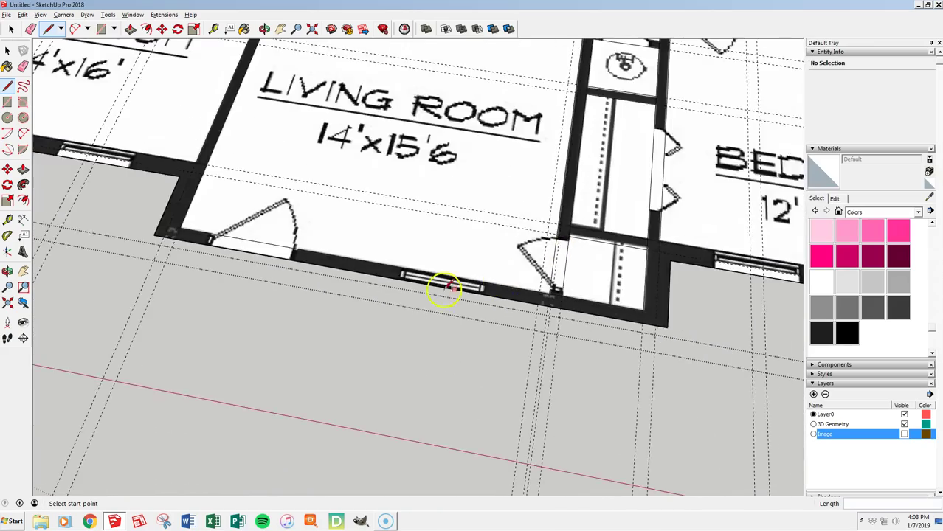
{"action": "scroll", "coordinate": [348, 84], "scroll_direction": "up", "scroll_amount": 7}
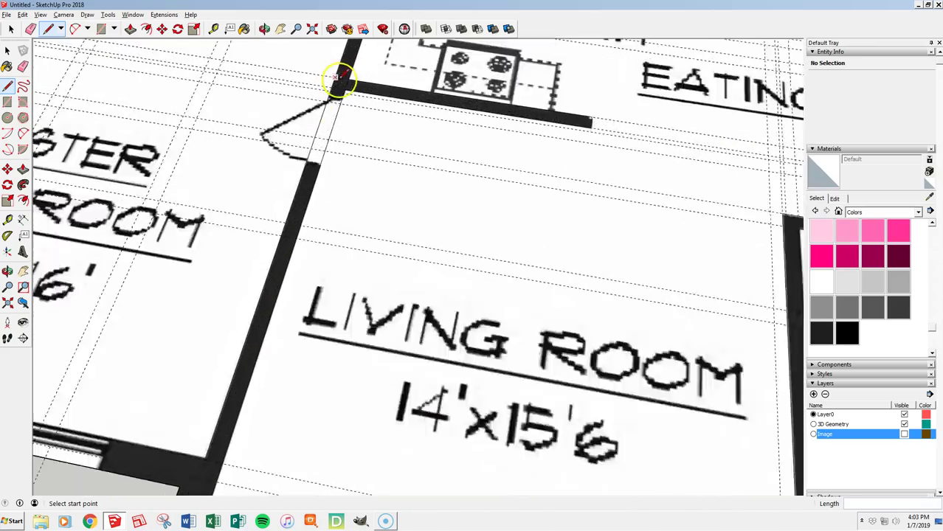
{"action": "scroll", "coordinate": [264, 364], "scroll_direction": "up", "scroll_amount": 2}
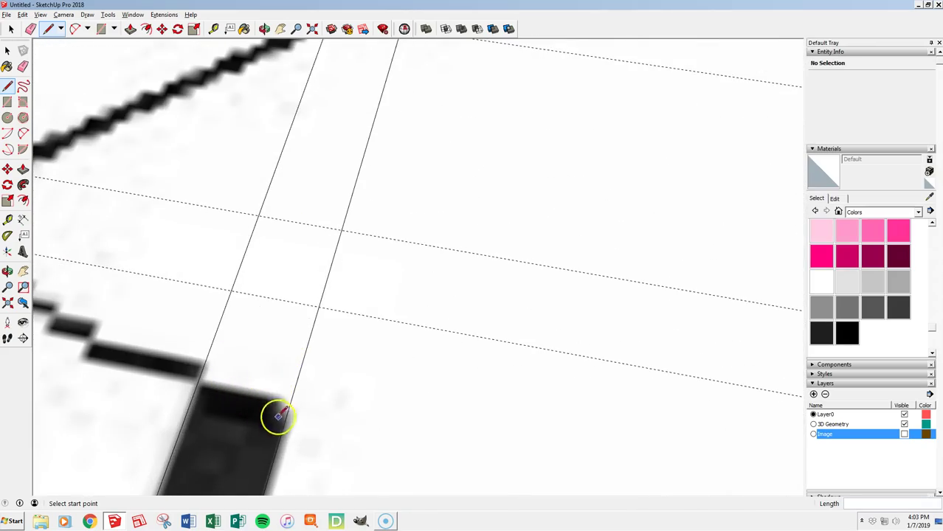
{"action": "key", "text": "Escape"}
{"action": "scroll", "coordinate": [221, 436], "scroll_direction": "down", "scroll_amount": 2}
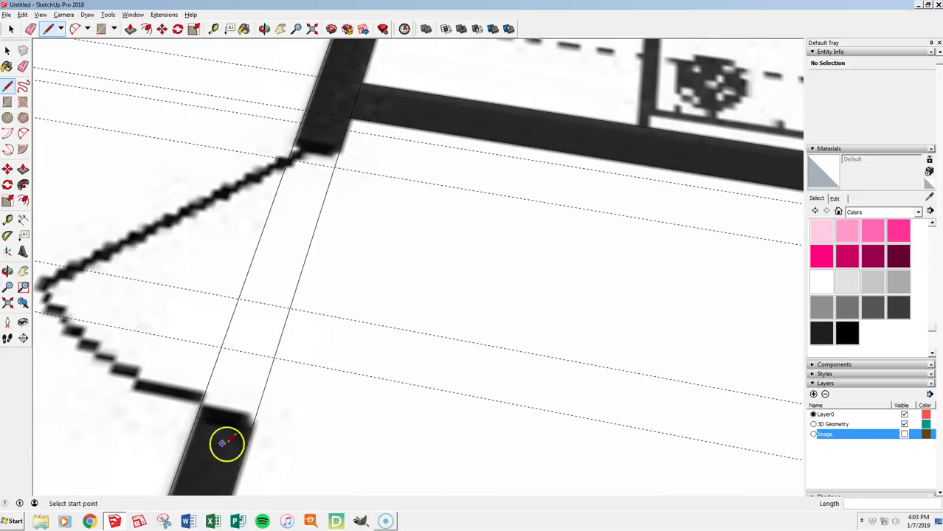
{"action": "scroll", "coordinate": [325, 141], "scroll_direction": "up", "scroll_amount": 3}
{"action": "left_click", "coordinate": [370, 168]}
{"action": "scroll", "coordinate": [254, 148], "scroll_direction": "down", "scroll_amount": 3}
{"action": "left_click", "coordinate": [125, 476]}
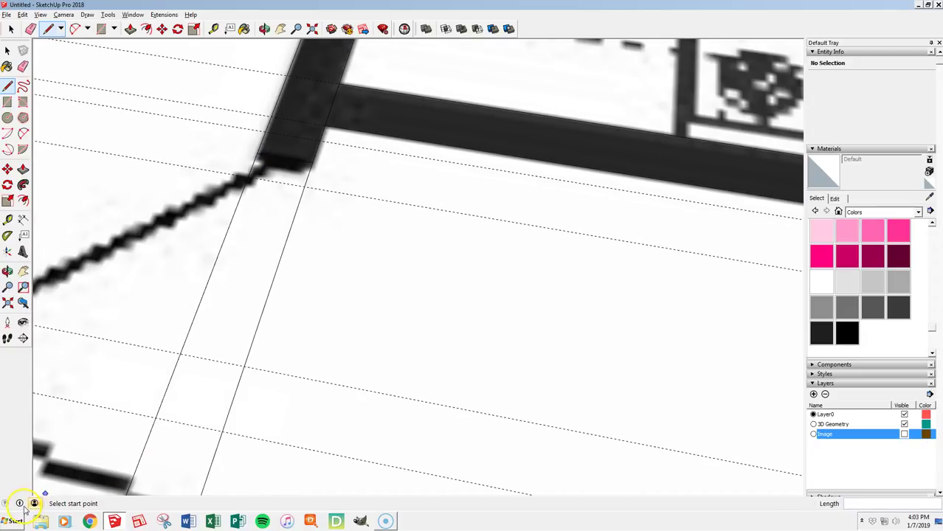
Step: Inspect the wall and room faces across the whole floor plan with the Push/Pull tool
{"action": "key", "text": "shift+z"}
{"action": "key", "text": "p"}
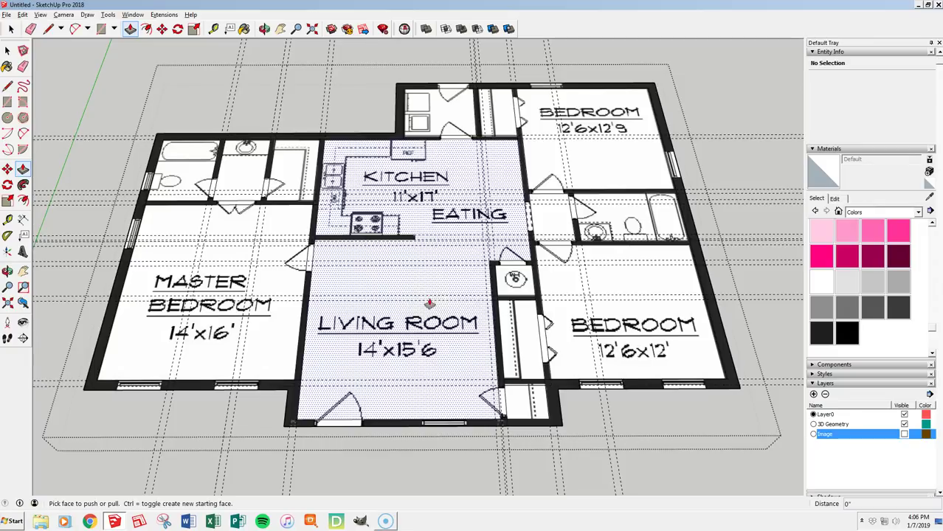
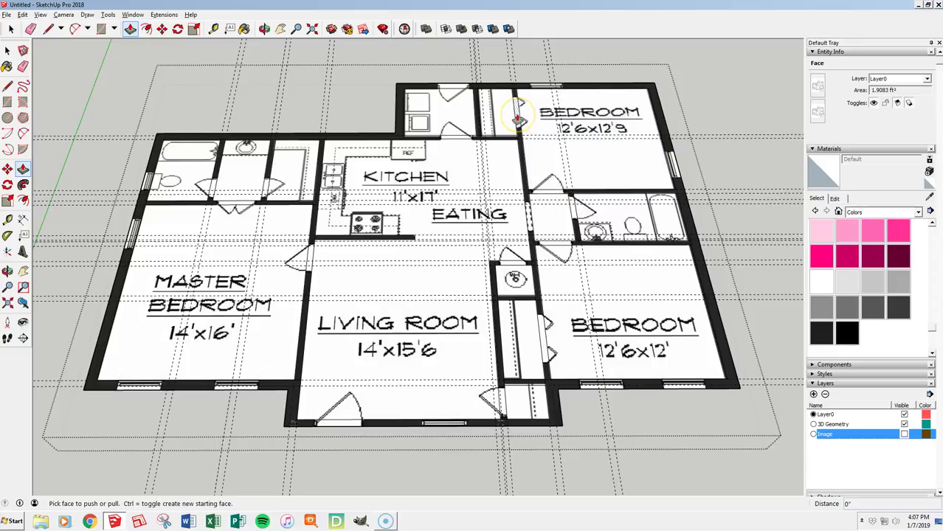
{"action": "left_click", "coordinate": [521, 160]}
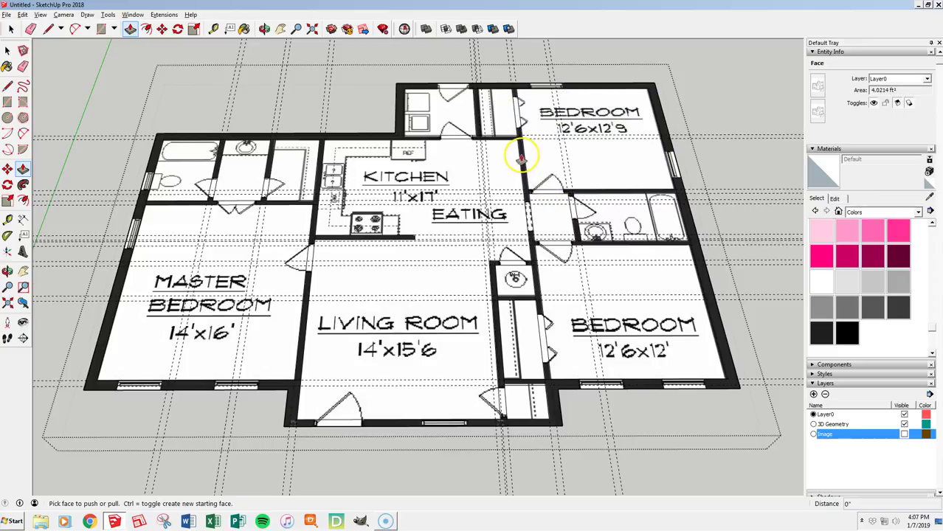
{"action": "left_click", "coordinate": [425, 182]}
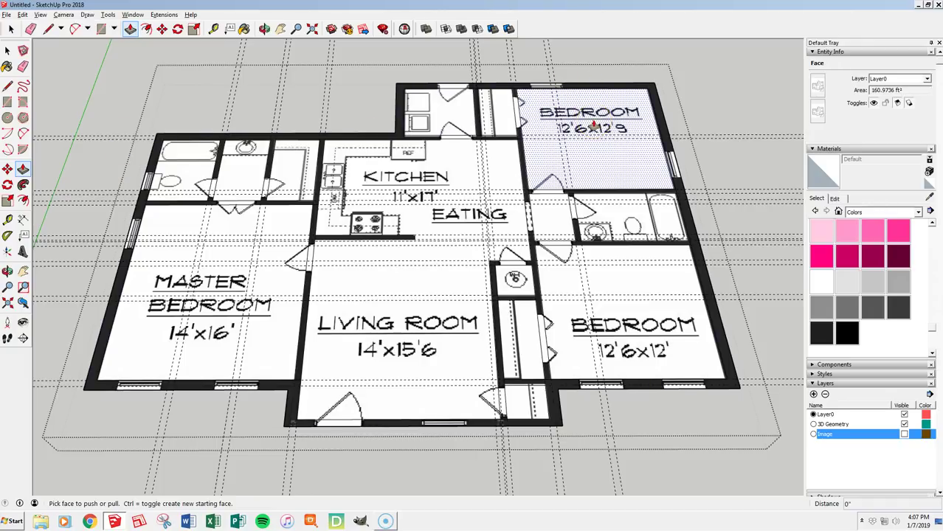
{"action": "middle_click_drag", "start_coordinate": [413, 118], "coordinate": [295, 201]}
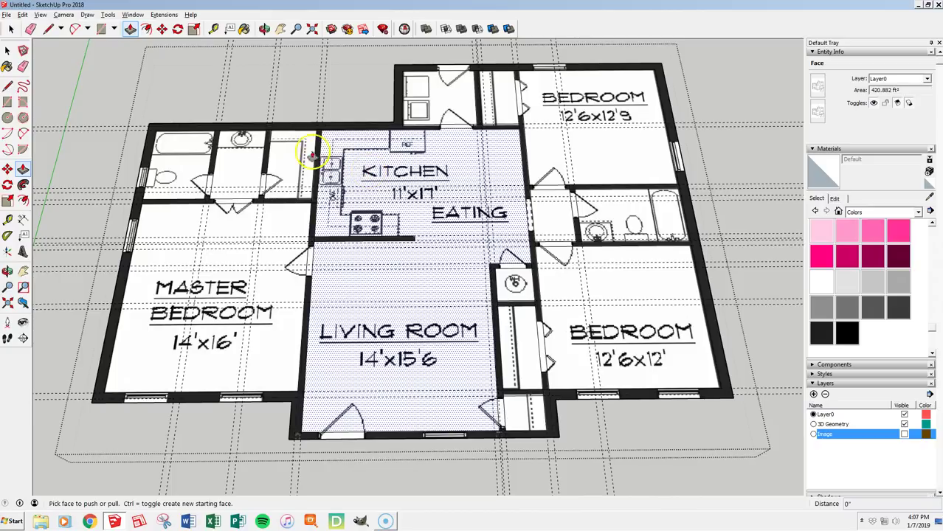
{"action": "scroll", "coordinate": [249, 185], "scroll_direction": "down", "scroll_amount": 2}
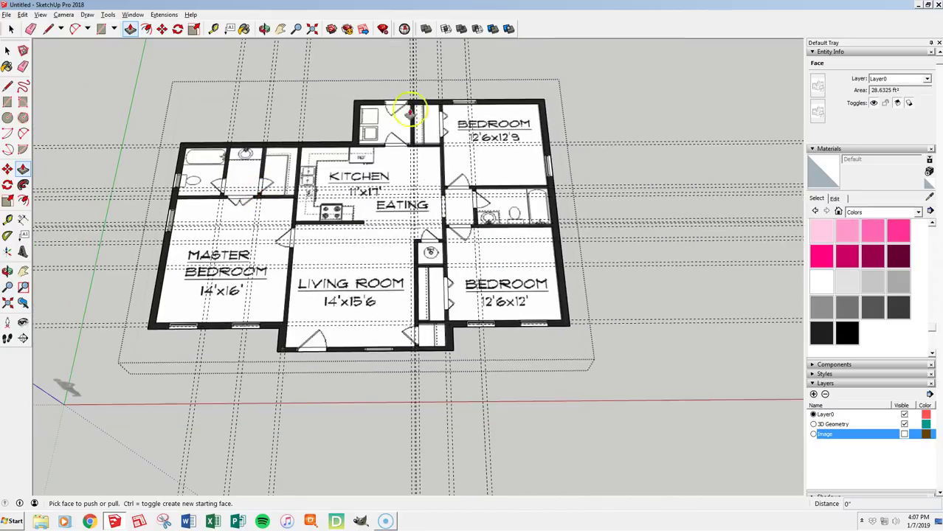
{"action": "scroll", "coordinate": [348, 96], "scroll_direction": "up", "scroll_amount": 2}
{"action": "scroll", "coordinate": [459, 152], "scroll_direction": "down", "scroll_amount": 1}
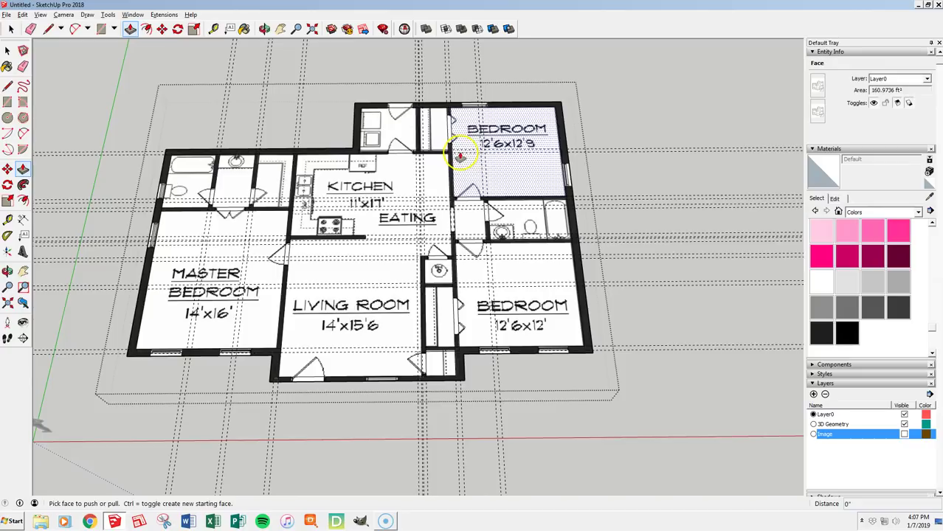
Step: Paint the exterior wall face with Color M03
{"action": "key", "text": "b"}
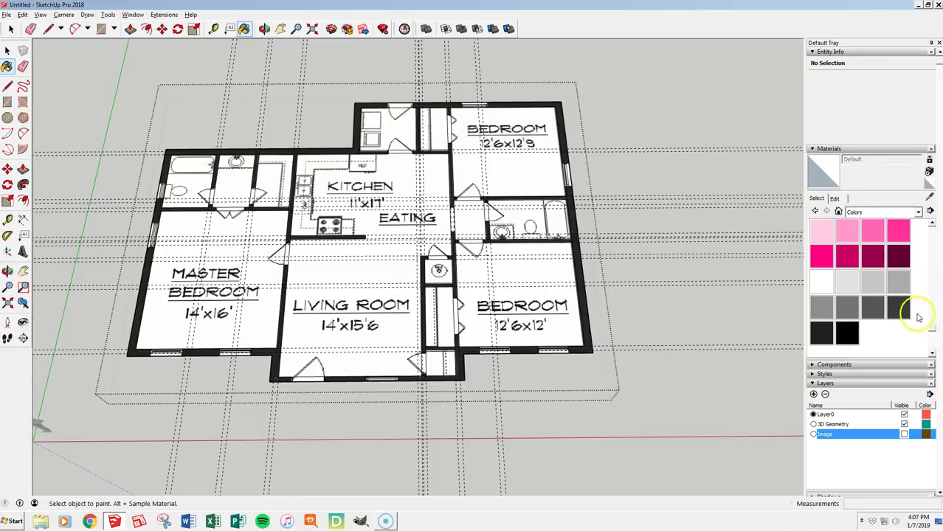
{"action": "left_click", "coordinate": [899, 281]}
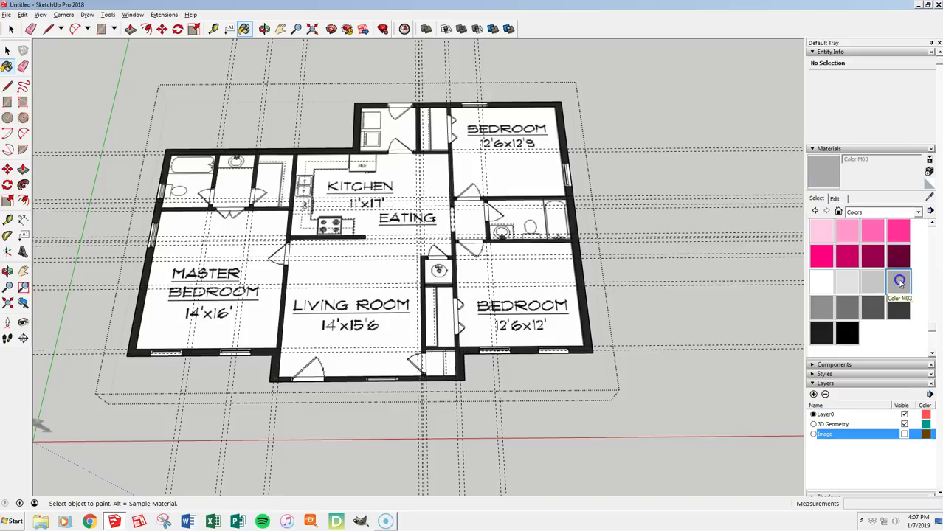
{"action": "left_click", "coordinate": [589, 330]}
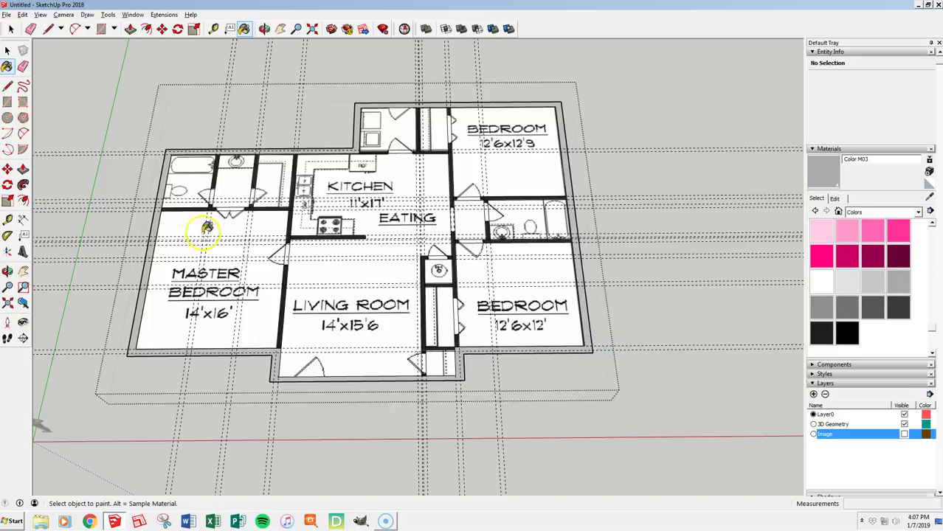
Step: Paint the walls around the upper bedroom's closet and the adjoining long bedroom wall with Color M03
{"action": "scroll", "coordinate": [450, 112], "scroll_direction": "up", "scroll_amount": 5}
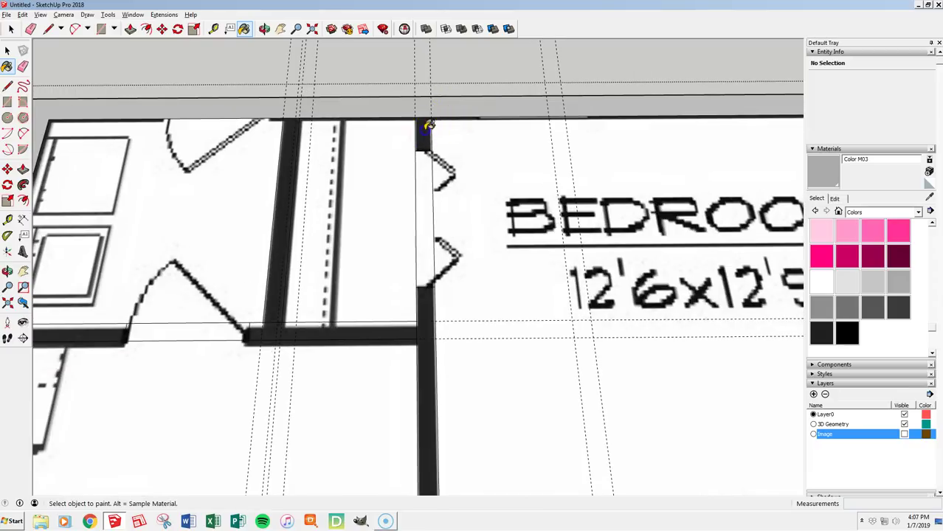
{"action": "left_click", "coordinate": [292, 132]}
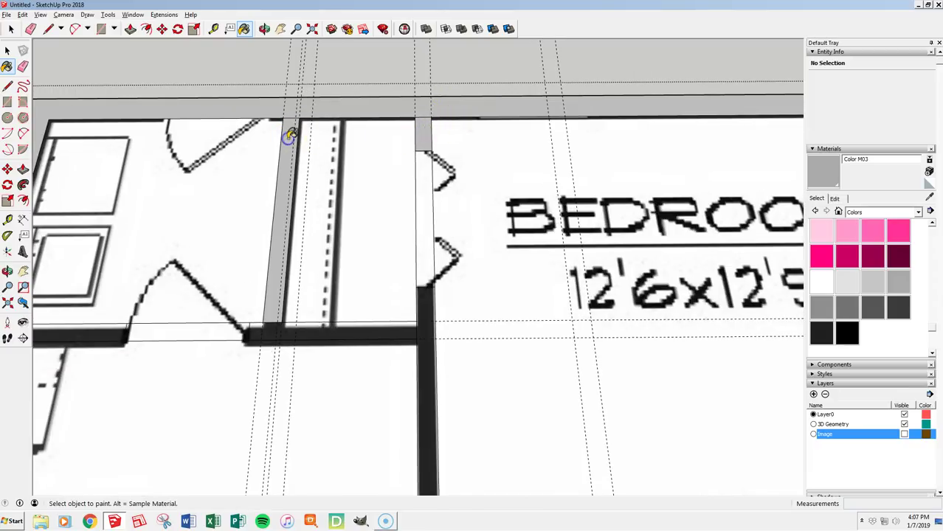
{"action": "left_click", "coordinate": [356, 329]}
{"action": "left_click", "coordinate": [426, 325]}
Step: Paint the hall bathroom's walls and the next section of the long bedroom wall with Color M03
{"action": "scroll", "coordinate": [432, 313], "scroll_direction": "down", "scroll_amount": 6}
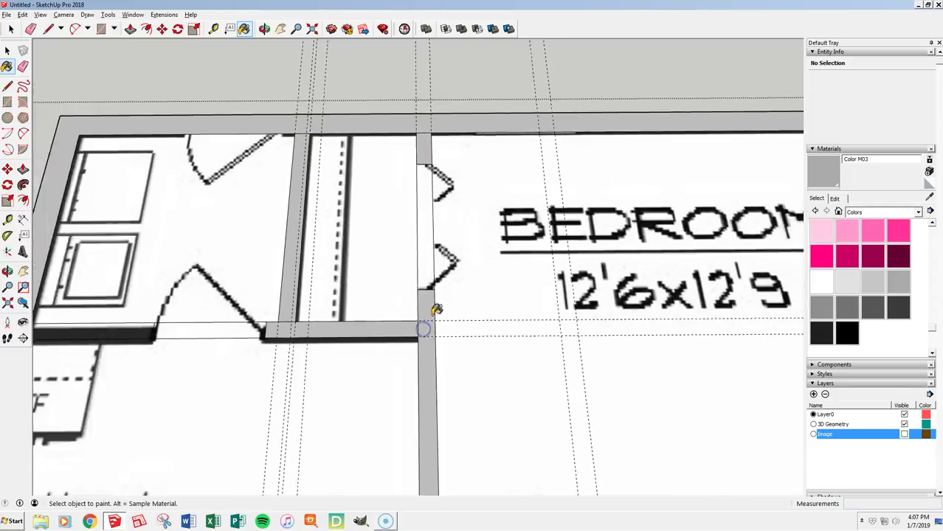
{"action": "scroll", "coordinate": [449, 373], "scroll_direction": "down", "scroll_amount": 2}
{"action": "scroll", "coordinate": [449, 327], "scroll_direction": "up", "scroll_amount": 5}
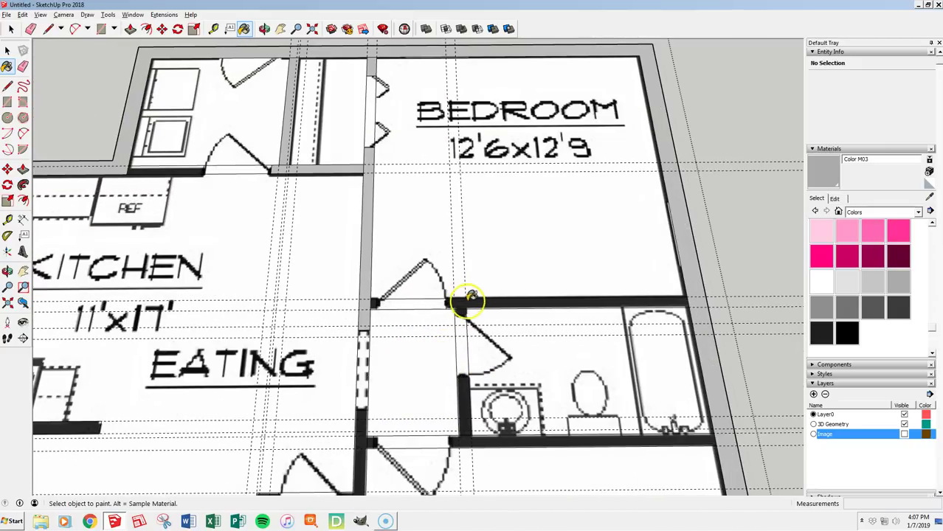
{"action": "left_click", "coordinate": [465, 299]}
{"action": "left_click", "coordinate": [374, 301]}
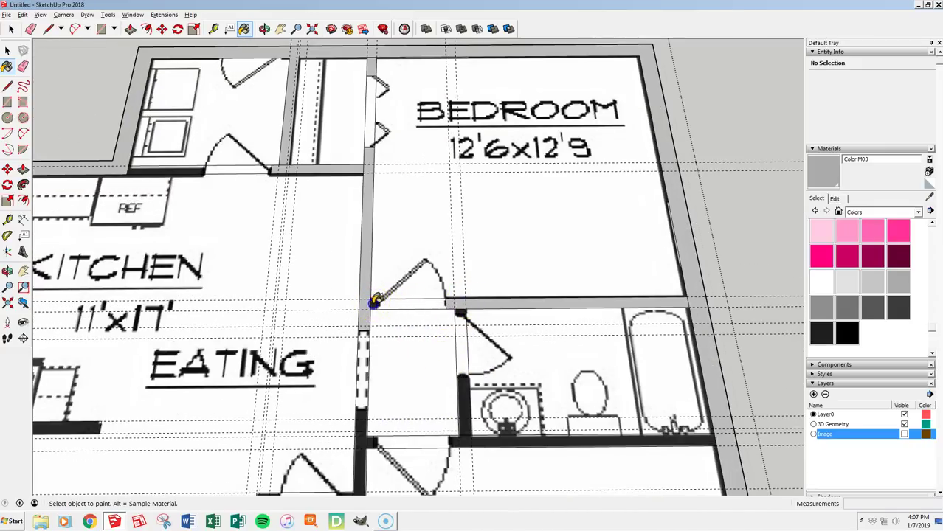
{"action": "left_click", "coordinate": [462, 397]}
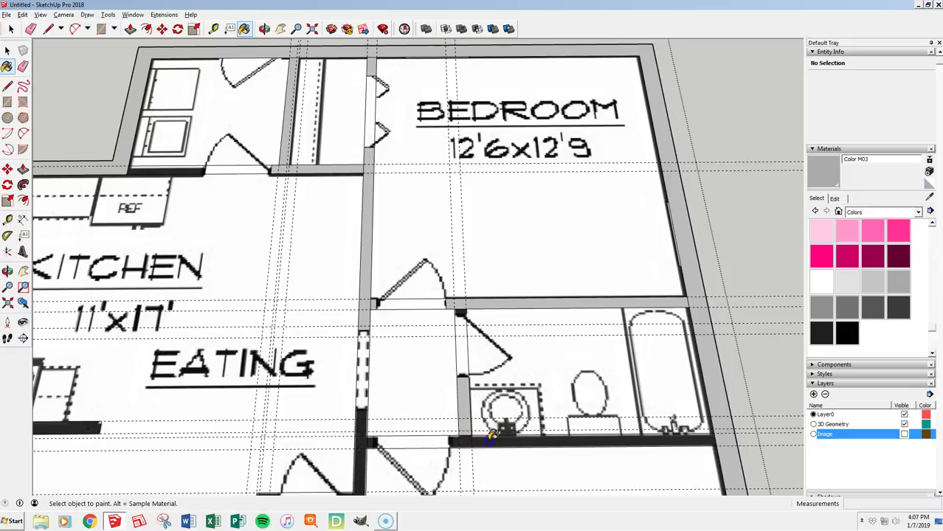
{"action": "left_click", "coordinate": [490, 438]}
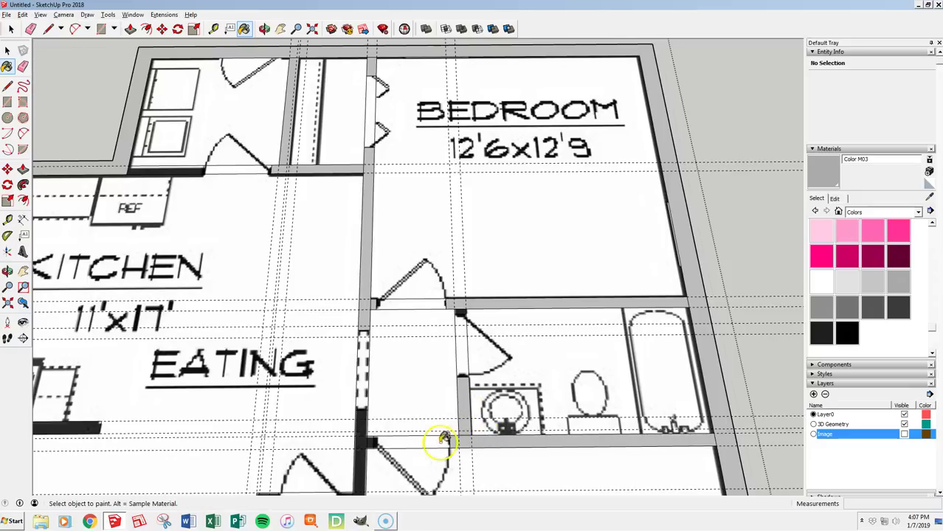
{"action": "left_click", "coordinate": [364, 441]}
Step: Paint the walls around the water heater closet and the lower bedroom's closet with Color M03
{"action": "scroll", "coordinate": [369, 354], "scroll_direction": "down", "scroll_amount": 6}
{"action": "scroll", "coordinate": [362, 384], "scroll_direction": "up", "scroll_amount": 8}
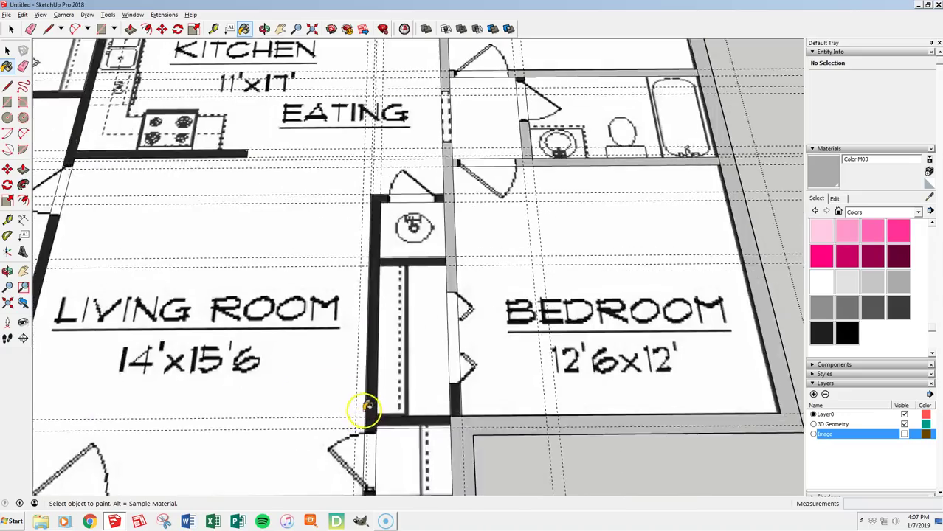
{"action": "scroll", "coordinate": [367, 408], "scroll_direction": "up", "scroll_amount": 3}
{"action": "left_click", "coordinate": [381, 424]}
{"action": "left_click", "coordinate": [377, 412]}
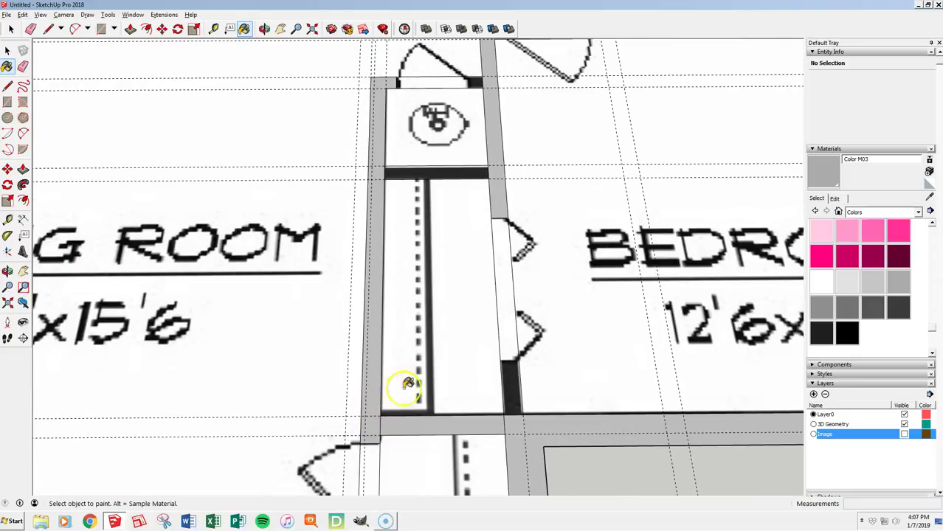
{"action": "left_click", "coordinate": [514, 390]}
{"action": "left_click", "coordinate": [457, 172]}
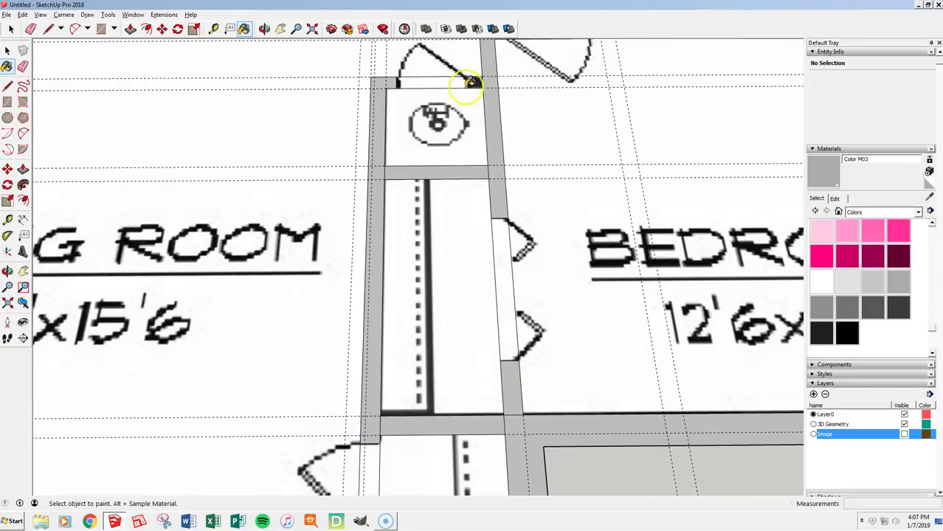
Step: Paint the wall between the living room and master bedroom and the wall behind the kitchen stove with Color M03
{"action": "scroll", "coordinate": [459, 88], "scroll_direction": "down", "scroll_amount": 4}
{"action": "scroll", "coordinate": [435, 243], "scroll_direction": "up", "scroll_amount": 6}
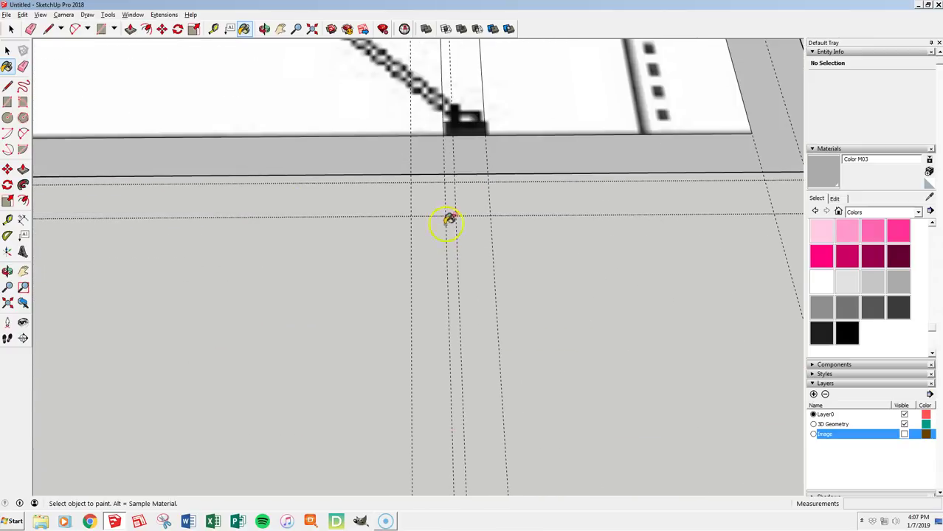
{"action": "scroll", "coordinate": [469, 126], "scroll_direction": "down", "scroll_amount": 6}
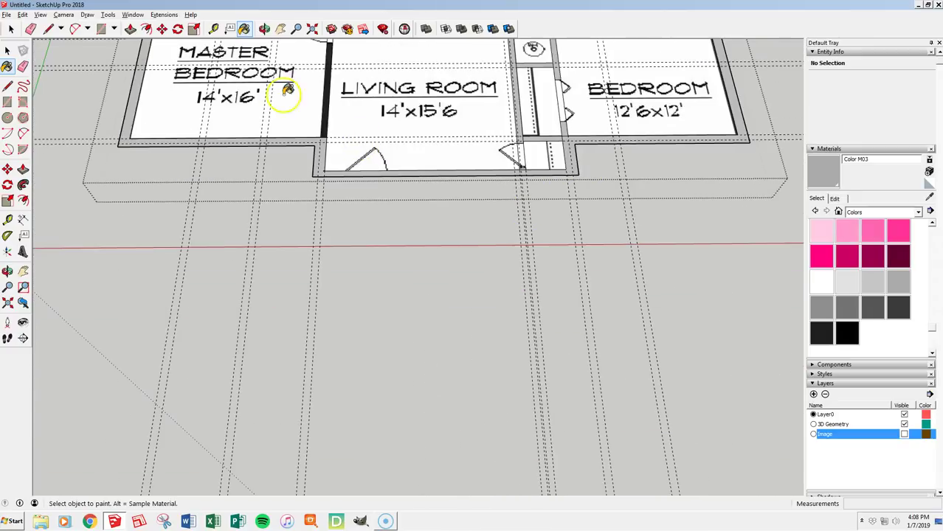
{"action": "scroll", "coordinate": [354, 48], "scroll_direction": "up", "scroll_amount": 3}
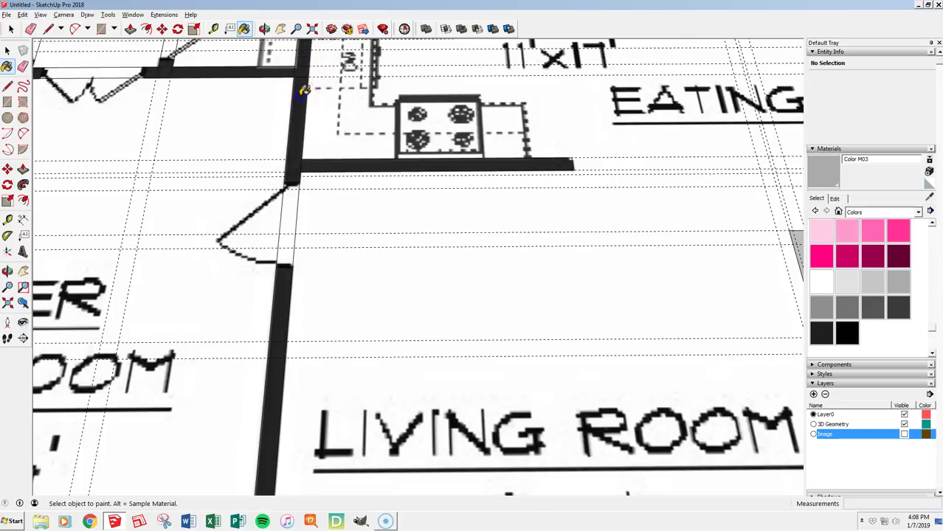
{"action": "left_click", "coordinate": [299, 148]}
{"action": "left_click", "coordinate": [310, 168]}
{"action": "left_click", "coordinate": [280, 281]}
{"action": "left_click", "coordinate": [280, 46]}
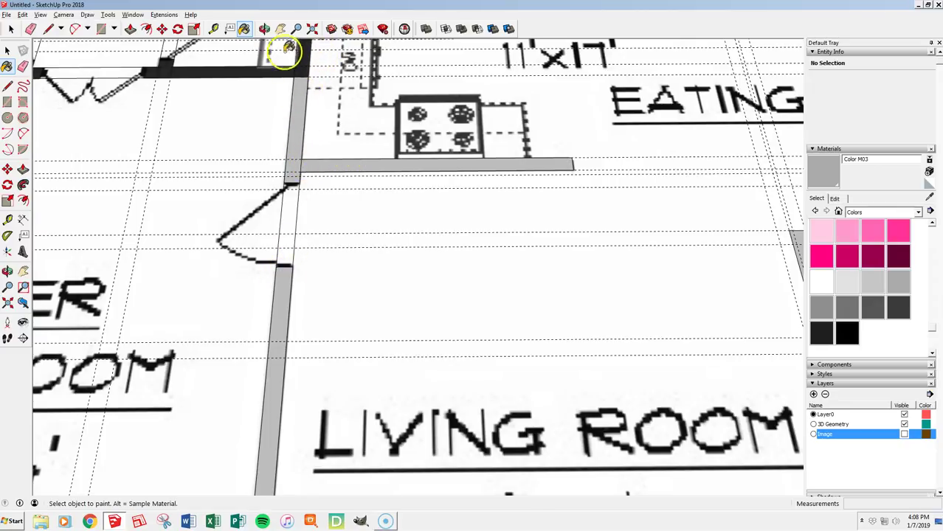
Step: Paint the wall between the kitchen and master closet and the wall between the kitchen and laundry room with Color M03
{"action": "left_click", "coordinate": [298, 70]}
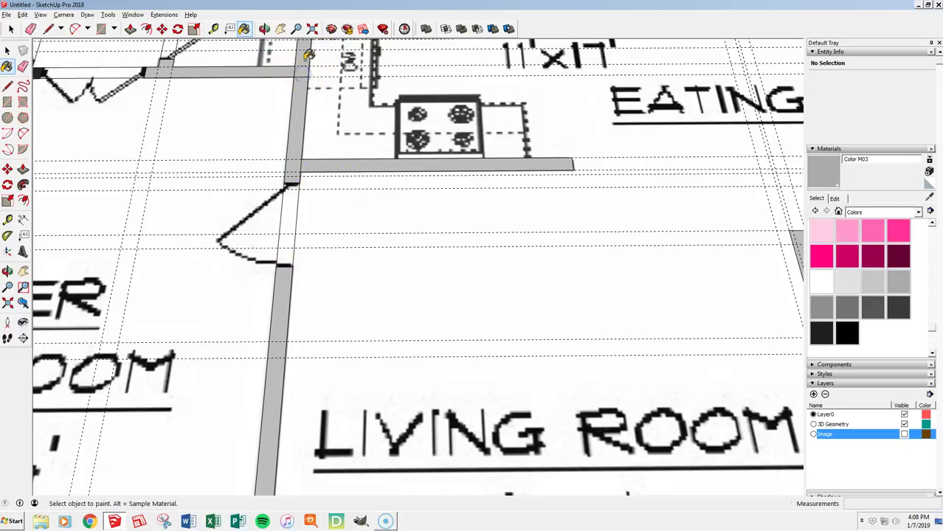
{"action": "scroll", "coordinate": [313, 77], "scroll_direction": "down", "scroll_amount": 6}
{"action": "scroll", "coordinate": [387, 115], "scroll_direction": "up", "scroll_amount": 10}
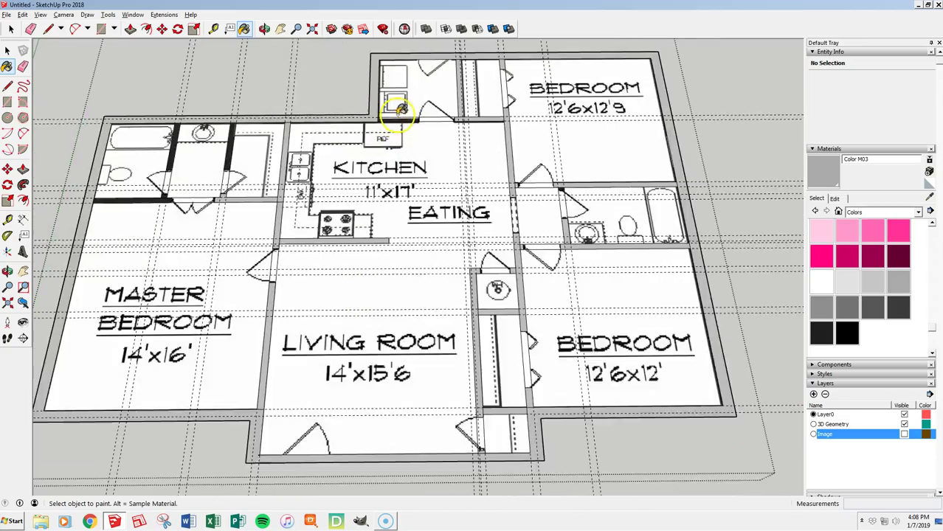
{"action": "left_click", "coordinate": [404, 112]}
{"action": "scroll", "coordinate": [428, 116], "scroll_direction": "down", "scroll_amount": 5}
{"action": "scroll", "coordinate": [222, 164], "scroll_direction": "up", "scroll_amount": 7}
Step: Paint the master bathroom's partition walls and the wall separating it from the master bedroom with Color M03
{"action": "left_click", "coordinate": [227, 152]}
{"action": "scroll", "coordinate": [295, 164], "scroll_direction": "down", "scroll_amount": 6}
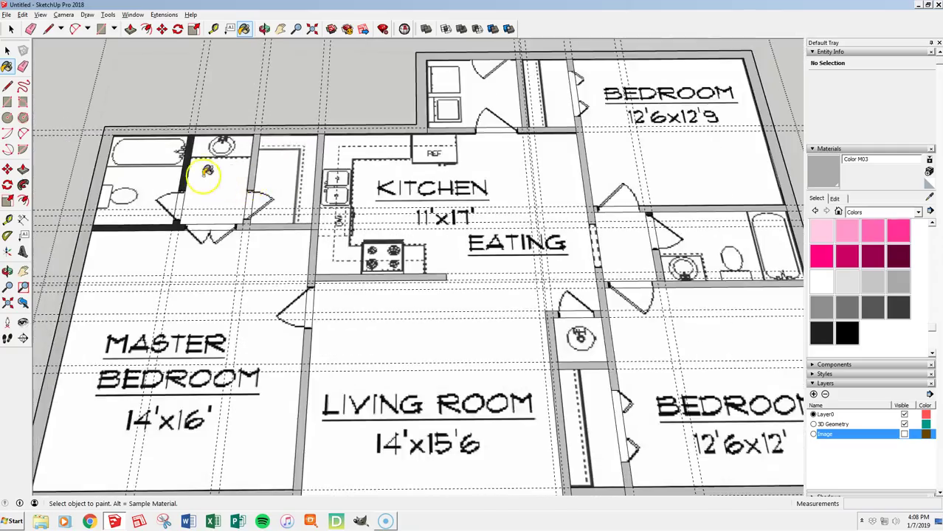
{"action": "scroll", "coordinate": [184, 178], "scroll_direction": "up", "scroll_amount": 7}
{"action": "left_click", "coordinate": [172, 178]}
{"action": "left_click", "coordinate": [133, 307]}
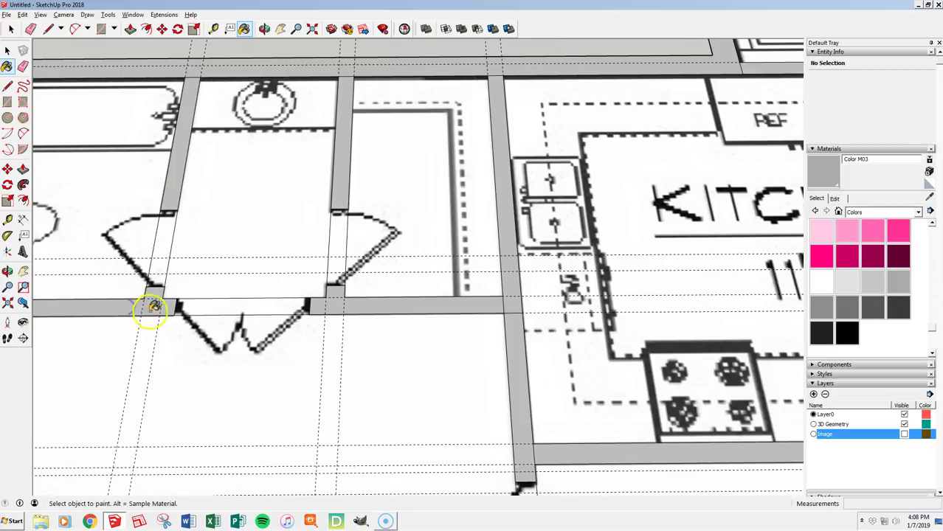
Step: Paint the short wall stub beside the hall bathroom's door with Color M03
{"action": "scroll", "coordinate": [583, 250], "scroll_direction": "down", "scroll_amount": 5}
{"action": "scroll", "coordinate": [317, 206], "scroll_direction": "down", "scroll_amount": 5}
{"action": "scroll", "coordinate": [478, 229], "scroll_direction": "up", "scroll_amount": 9}
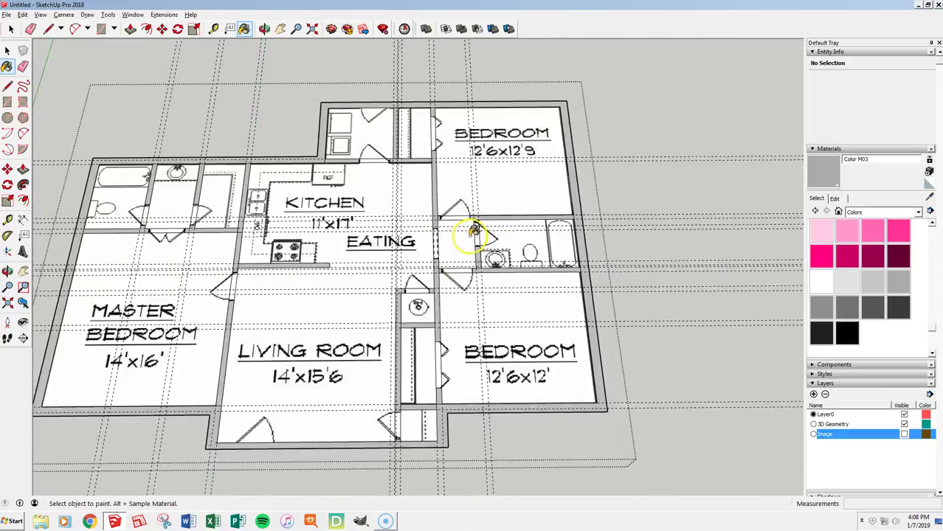
{"action": "scroll", "coordinate": [478, 208], "scroll_direction": "up", "scroll_amount": 3}
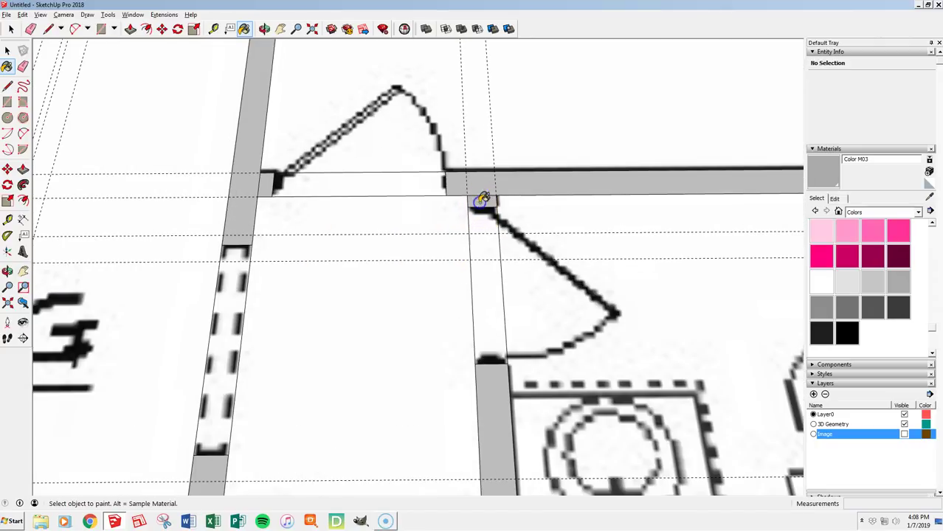
{"action": "scroll", "coordinate": [481, 199], "scroll_direction": "down", "scroll_amount": 6}
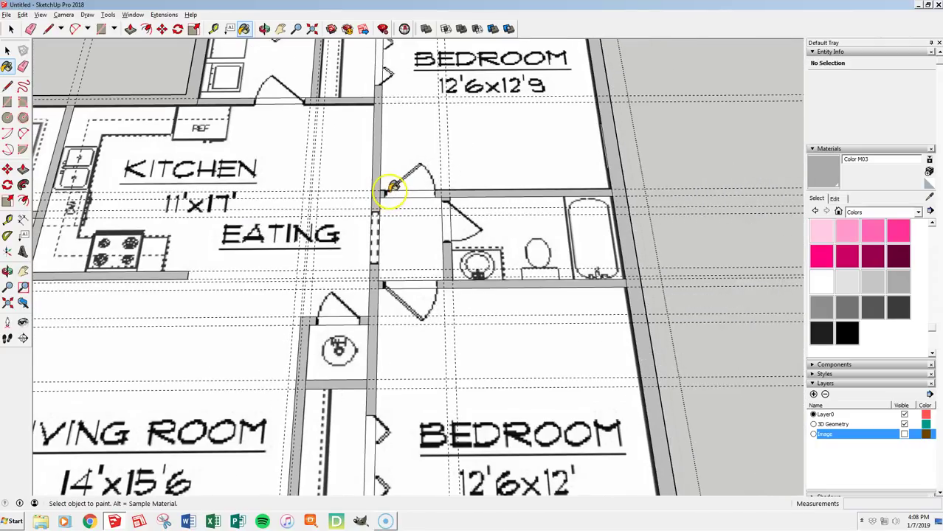
{"action": "scroll", "coordinate": [392, 187], "scroll_direction": "down", "scroll_amount": 5}
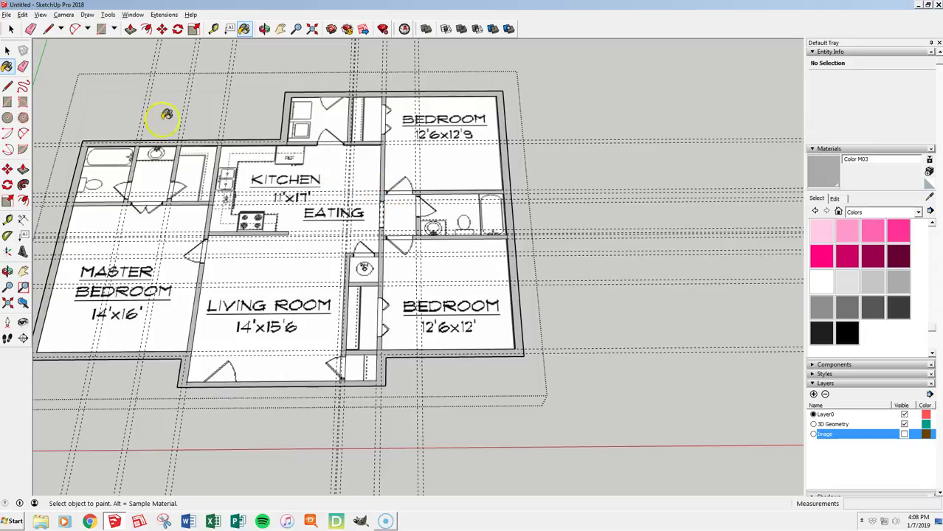
Step: Delete all the guides and check the floor plan with the Image layer shown and hidden
{"action": "left_click", "coordinate": [22, 14]}
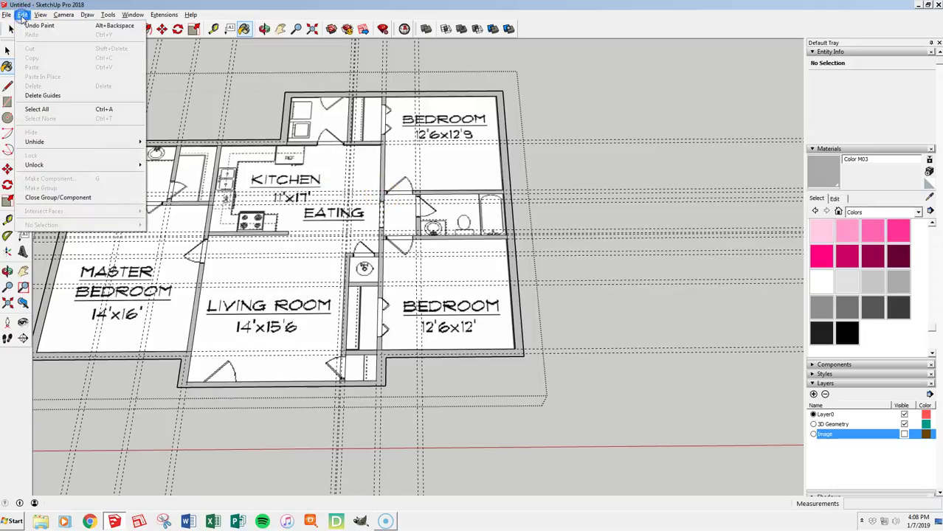
{"action": "left_click", "coordinate": [45, 95]}
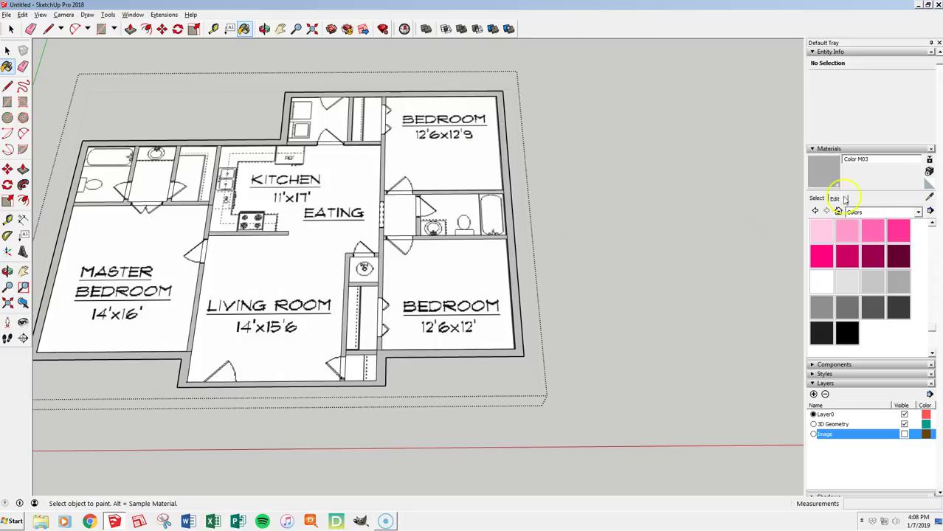
{"action": "left_click", "coordinate": [811, 149]}
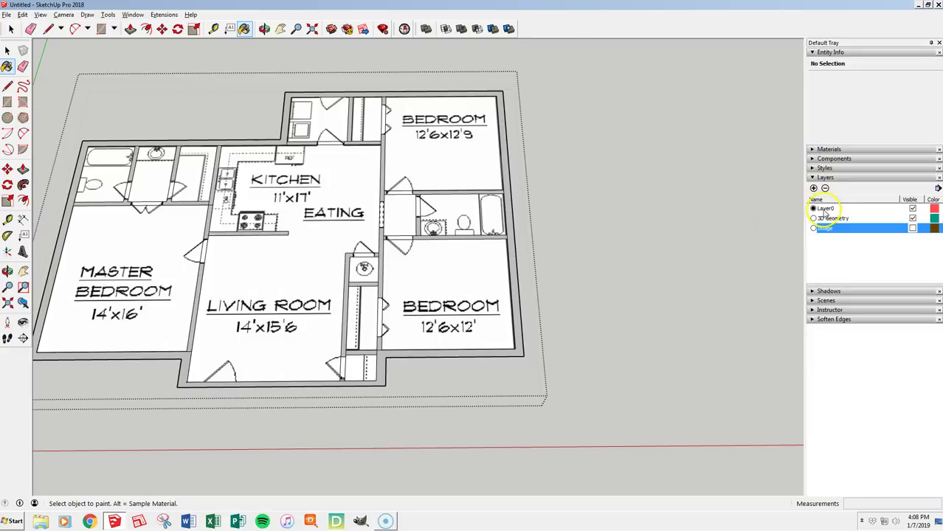
{"action": "left_click", "coordinate": [913, 229]}
{"action": "left_click", "coordinate": [913, 229]}
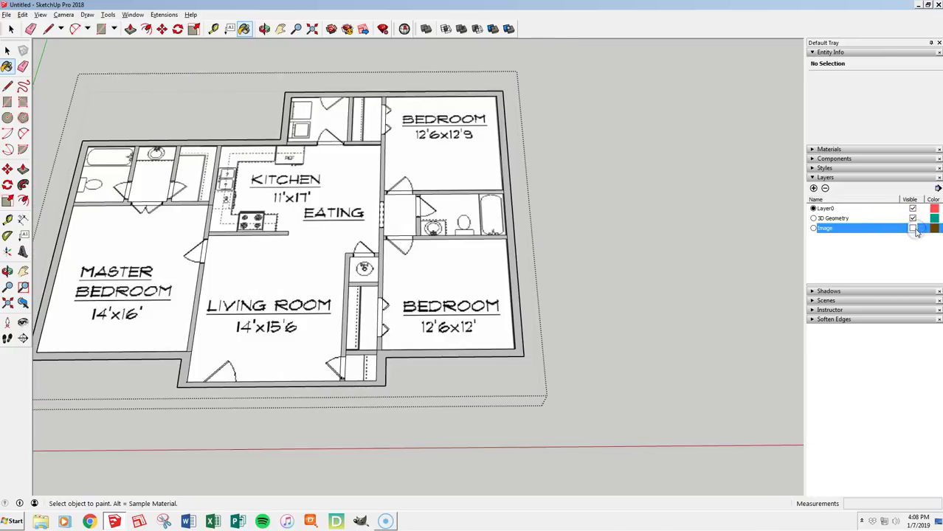
Step: Delete the floor faces of the upper bedroom and the combined kitchen, eating and living area
{"action": "key", "text": "space"}
{"action": "left_click", "coordinate": [452, 159]}
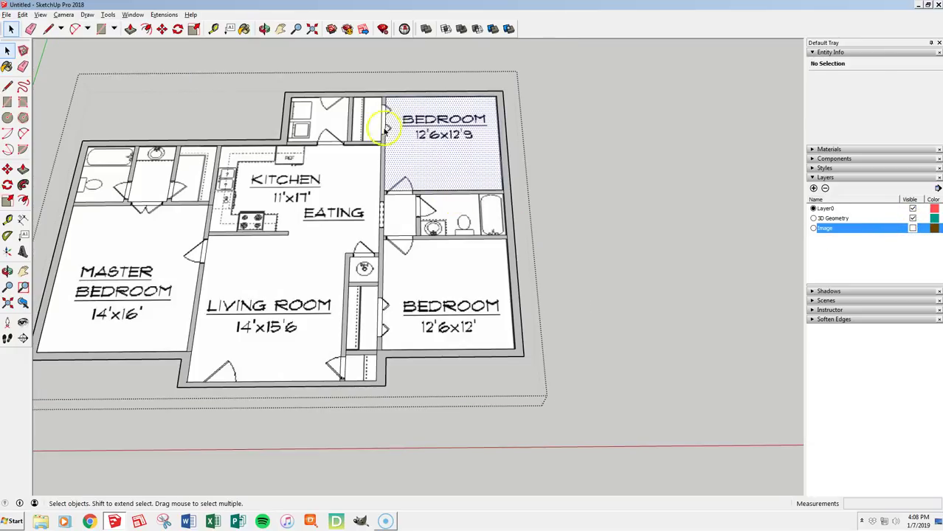
{"action": "left_click", "coordinate": [372, 125]}
{"action": "left_click", "coordinate": [418, 132]}
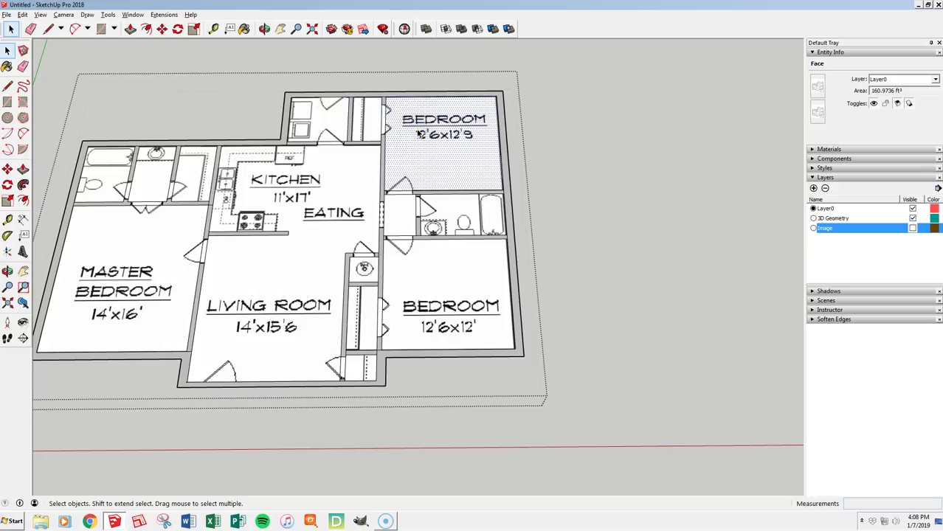
{"action": "key", "text": "Delete"}
{"action": "left_click", "coordinate": [355, 188]}
{"action": "key", "text": "Delete"}
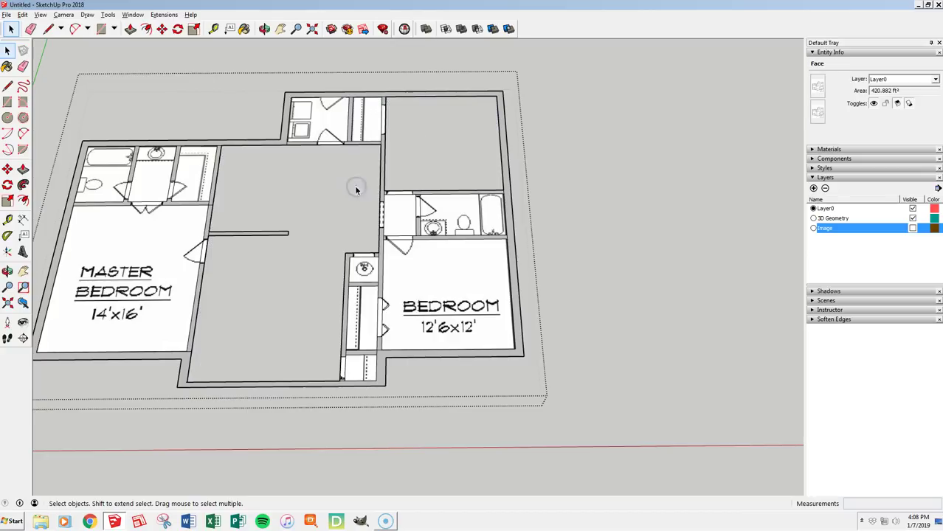
Step: Delete the floor faces of the lower bedroom, the hall bathroom and the small hallway beside it
{"action": "left_click", "coordinate": [423, 267]}
{"action": "key", "text": "Delete"}
{"action": "left_click", "coordinate": [456, 220]}
{"action": "key", "text": "Delete"}
{"action": "left_click", "coordinate": [399, 215]}
{"action": "key", "text": "Delete"}
Step: Delete the floor faces of the laundry room and the upper bedroom's closet
{"action": "left_click", "coordinate": [323, 122]}
{"action": "key", "text": "Delete"}
{"action": "left_click", "coordinate": [365, 116]}
{"action": "key", "text": "Delete"}
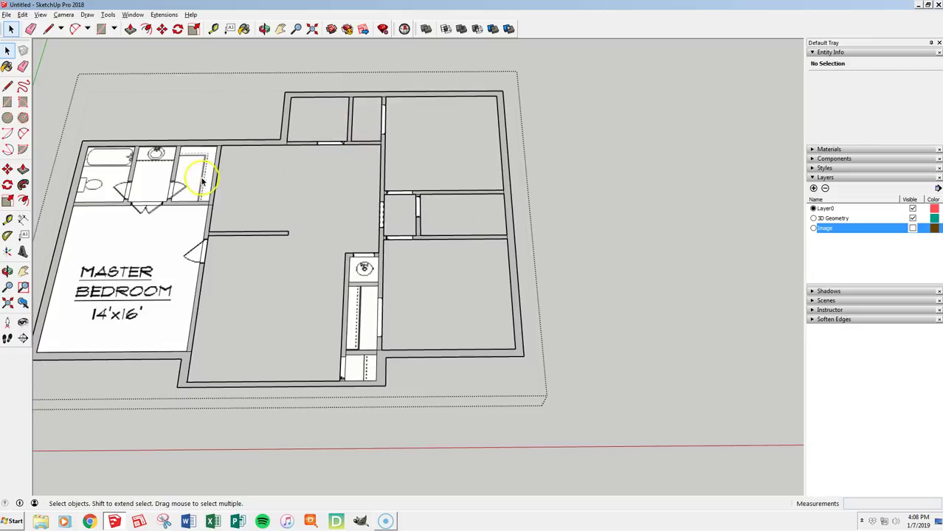
Step: Delete the floor faces of the master closet, vanity area, master bathroom and master bedroom
{"action": "key", "text": "Delete"}
{"action": "left_click", "coordinate": [174, 187]}
{"action": "key", "text": "Delete"}
{"action": "left_click", "coordinate": [94, 159]}
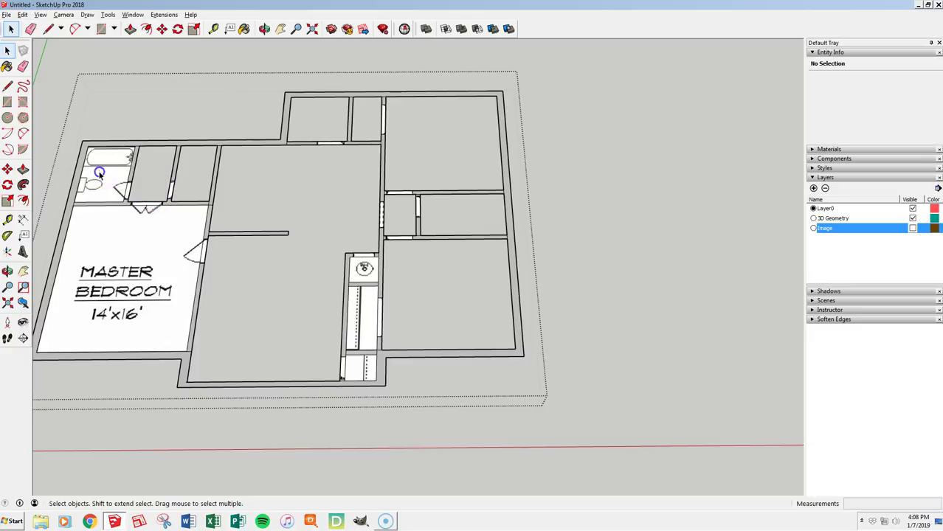
{"action": "key", "text": "Delete"}
{"action": "left_click", "coordinate": [127, 249]}
{"action": "key", "text": "Delete"}
Step: Delete the floor faces of the water heater closet, the lower bedroom's closet and the entry closet
{"action": "key", "text": "Delete"}
{"action": "left_click", "coordinate": [368, 292]}
{"action": "key", "text": "Delete"}
{"action": "left_click", "coordinate": [363, 363]}
{"action": "key", "text": "Delete"}
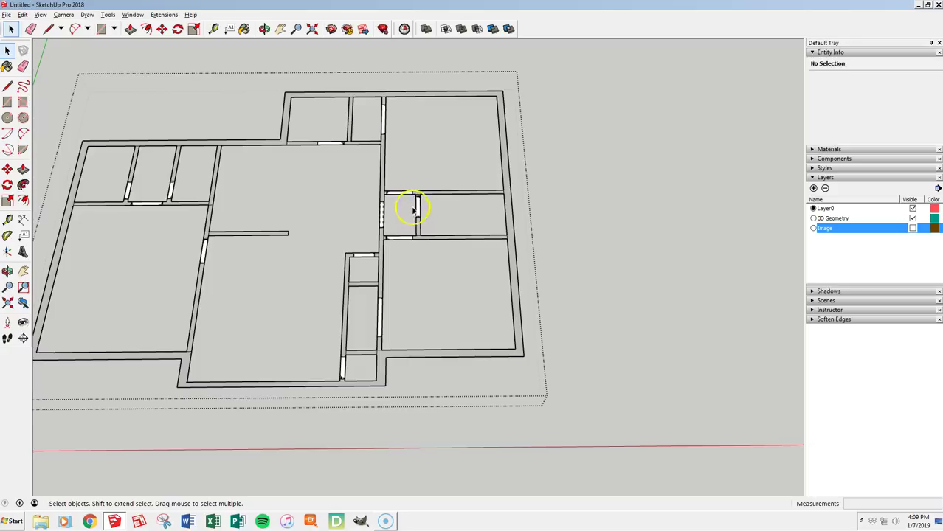
Step: Paint the door openings of both right-hand bedrooms and the hall bathroom and the dashed hallway opening with Color M03
{"action": "scroll", "coordinate": [599, 267], "scroll_direction": "down", "scroll_amount": 3}
{"action": "scroll", "coordinate": [426, 199], "scroll_direction": "up", "scroll_amount": 3}
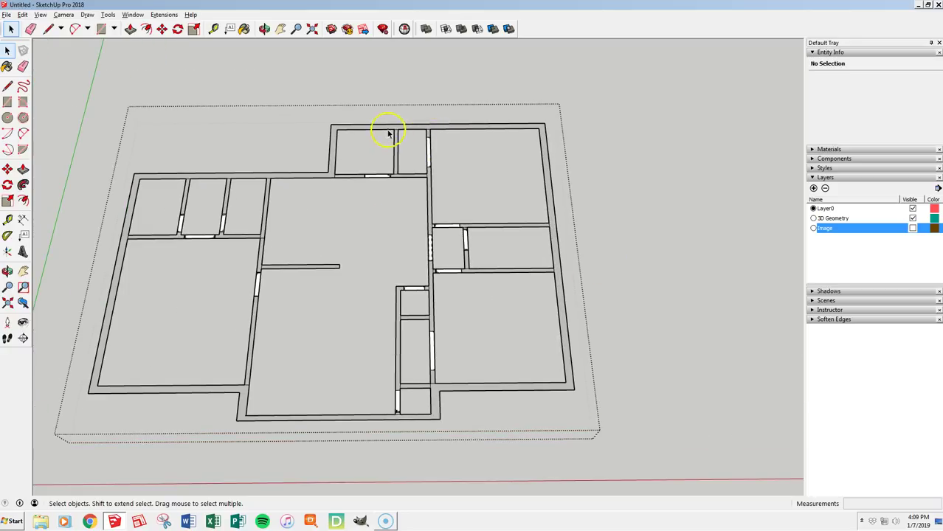
{"action": "scroll", "coordinate": [419, 287], "scroll_direction": "up", "scroll_amount": 10}
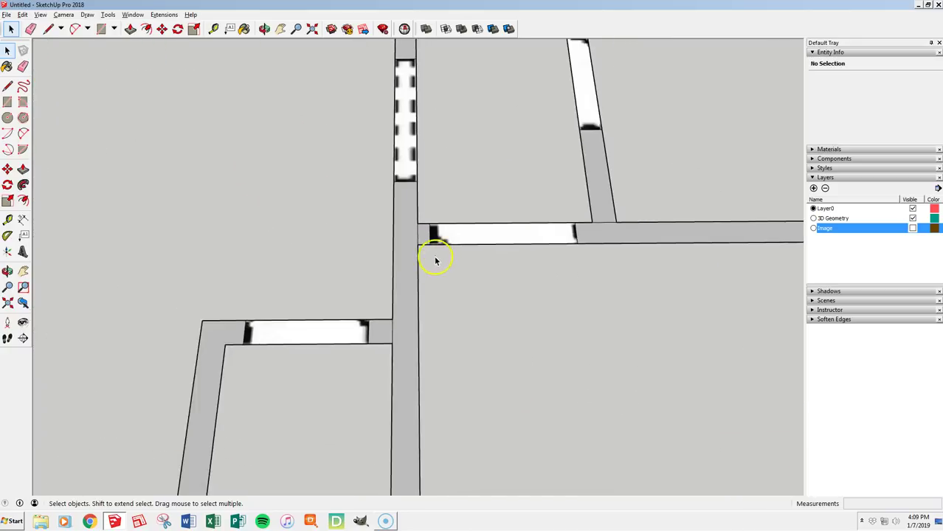
{"action": "scroll", "coordinate": [428, 229], "scroll_direction": "down", "scroll_amount": 2}
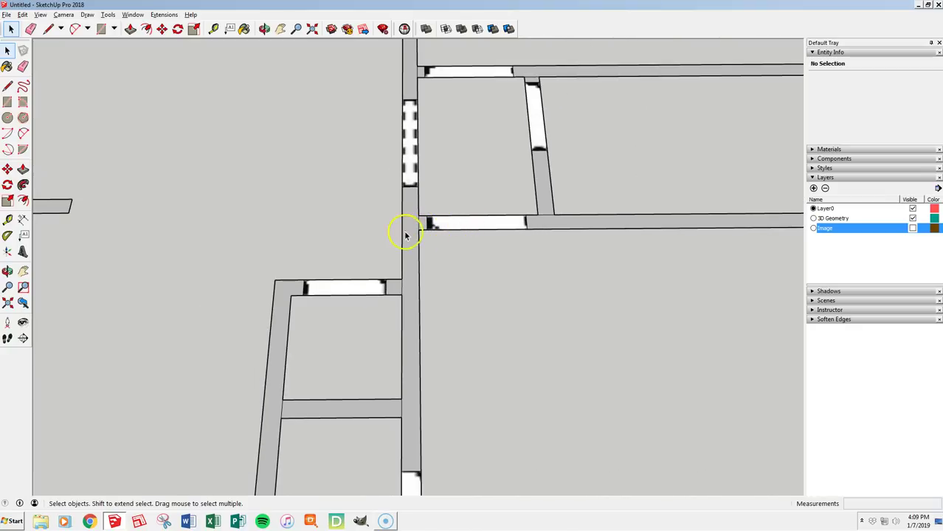
{"action": "scroll", "coordinate": [405, 235], "scroll_direction": "down", "scroll_amount": 5}
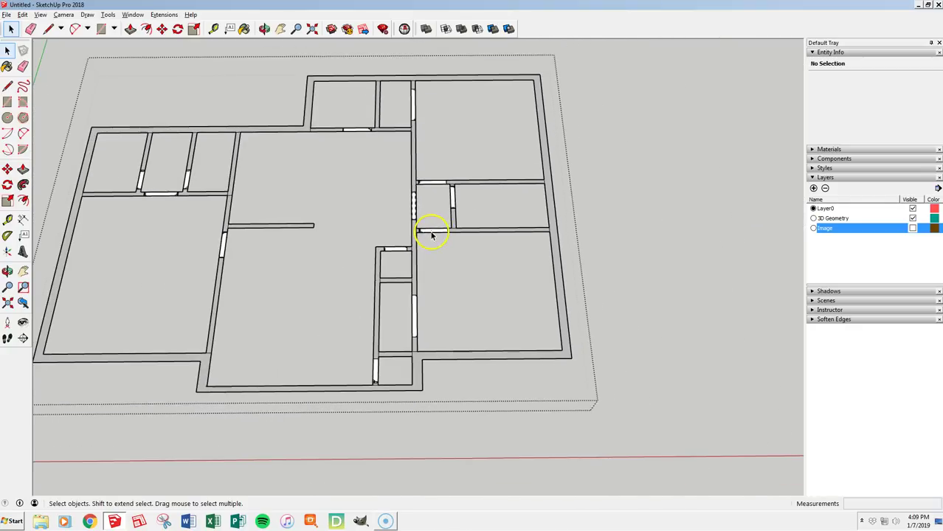
{"action": "key", "text": "b"}
{"action": "scroll", "coordinate": [432, 230], "scroll_direction": "up", "scroll_amount": 6}
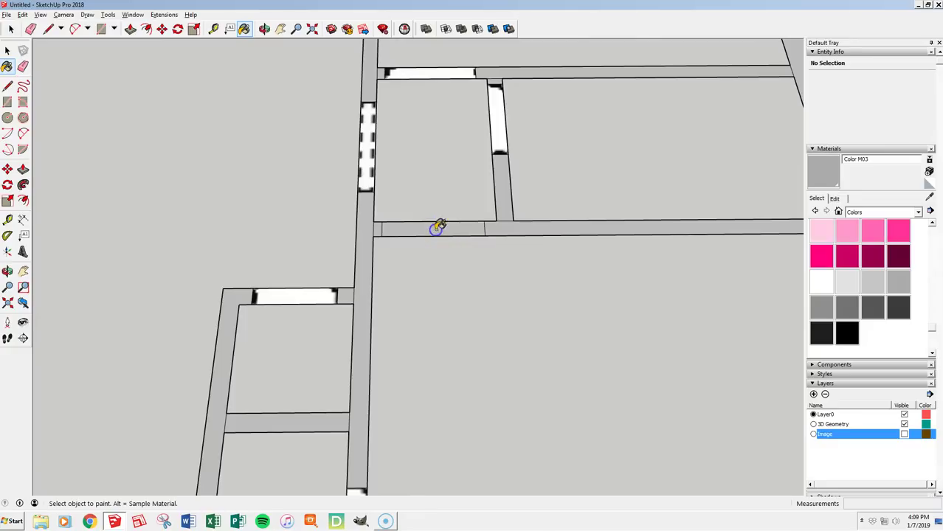
{"action": "left_click", "coordinate": [501, 123]}
{"action": "left_click", "coordinate": [449, 72]}
{"action": "left_click", "coordinate": [368, 122]}
Step: Paint the door openings of the water heater closet, the lower bedroom's closet and the entry closet with Color M03
{"action": "scroll", "coordinate": [369, 133], "scroll_direction": "down", "scroll_amount": 2}
{"action": "left_click", "coordinate": [328, 229]}
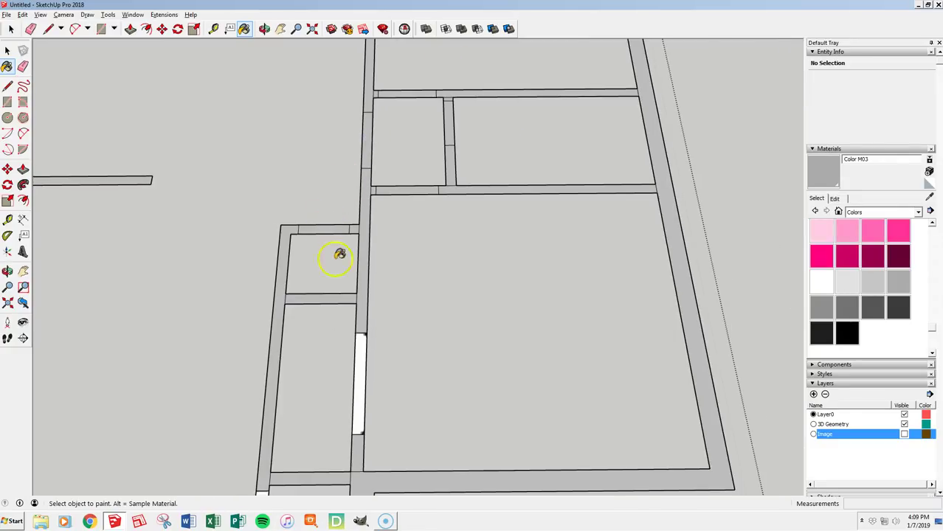
{"action": "left_click", "coordinate": [359, 338]}
{"action": "scroll", "coordinate": [365, 259], "scroll_direction": "down", "scroll_amount": 3}
{"action": "scroll", "coordinate": [354, 310], "scroll_direction": "up", "scroll_amount": 5}
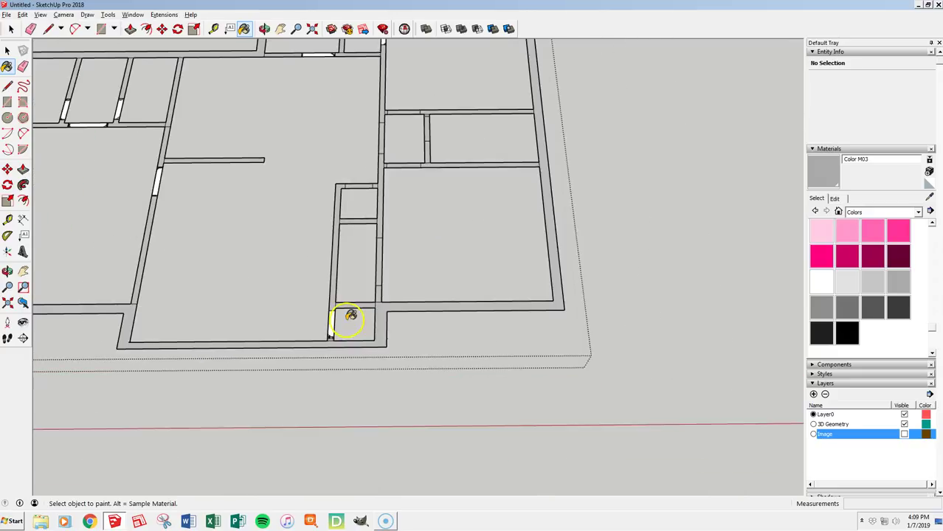
{"action": "left_click", "coordinate": [327, 325]}
Step: Paint the door openings of the master bedroom, vanity area, master closet and master bathroom with Color M03
{"action": "scroll", "coordinate": [365, 251], "scroll_direction": "down", "scroll_amount": 4}
{"action": "scroll", "coordinate": [254, 184], "scroll_direction": "up", "scroll_amount": 4}
{"action": "scroll", "coordinate": [254, 182], "scroll_direction": "up", "scroll_amount": 3}
{"action": "left_click", "coordinate": [262, 186]}
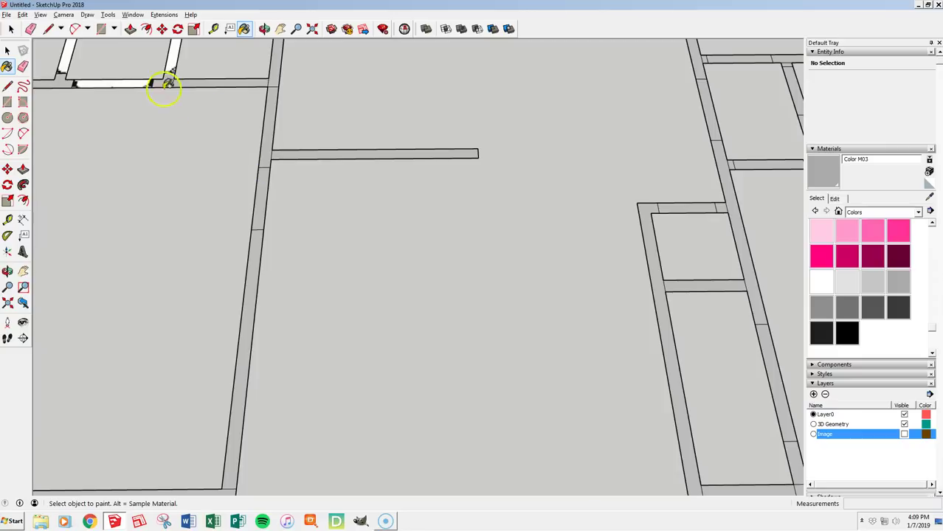
{"action": "left_click", "coordinate": [142, 79]}
{"action": "scroll", "coordinate": [231, 280], "scroll_direction": "down", "scroll_amount": 3}
{"action": "scroll", "coordinate": [190, 132], "scroll_direction": "up", "scroll_amount": 3}
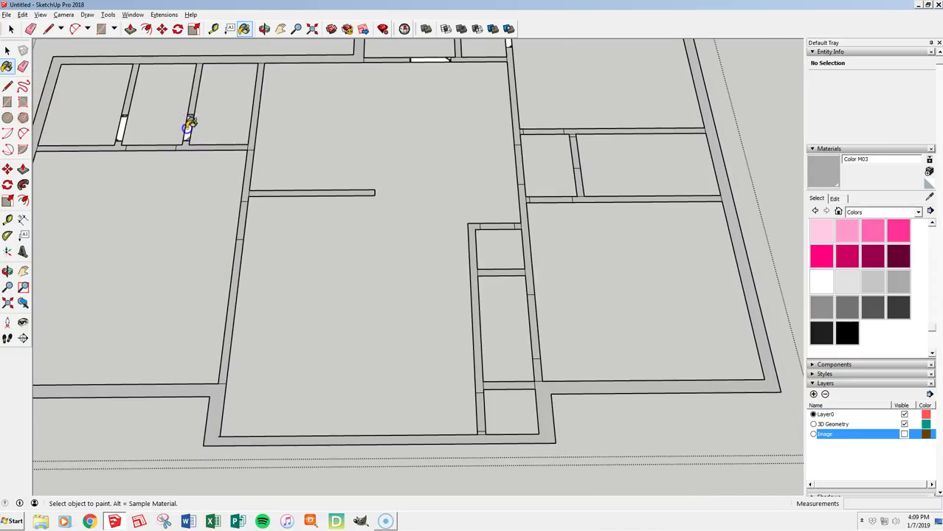
{"action": "left_click", "coordinate": [124, 127]}
{"action": "scroll", "coordinate": [211, 363], "scroll_direction": "down", "scroll_amount": 3}
{"action": "scroll", "coordinate": [341, 143], "scroll_direction": "up", "scroll_amount": 4}
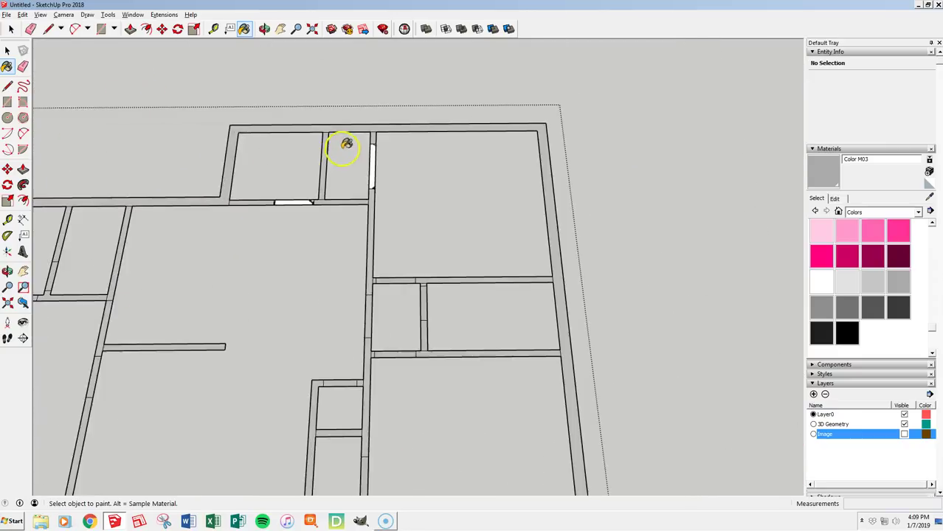
Step: Paint the door openings of the upper bedroom's closet and the laundry room with Color M03
{"action": "left_click", "coordinate": [391, 159]}
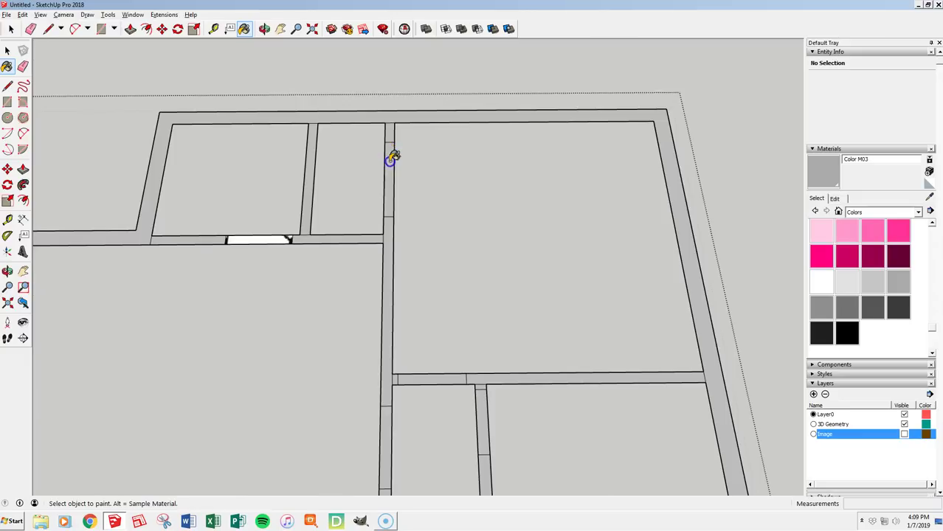
{"action": "left_click", "coordinate": [264, 237]}
{"action": "scroll", "coordinate": [310, 229], "scroll_direction": "down", "scroll_amount": 5}
{"action": "scroll", "coordinate": [347, 238], "scroll_direction": "up", "scroll_amount": 2}
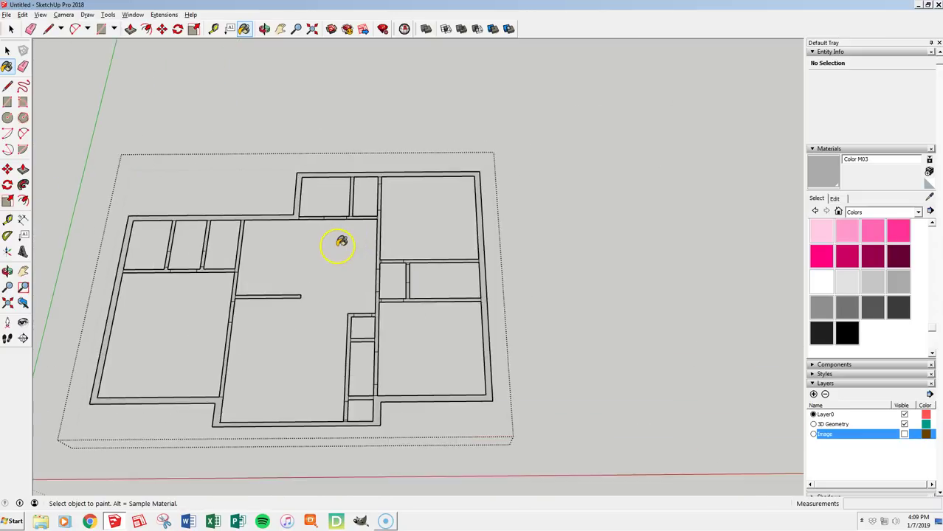
{"action": "scroll", "coordinate": [341, 241], "scroll_direction": "down", "scroll_amount": 3}
Step: Close the wall group for editing and make the Image layer visible beneath the painted walls
{"action": "key", "text": "space"}
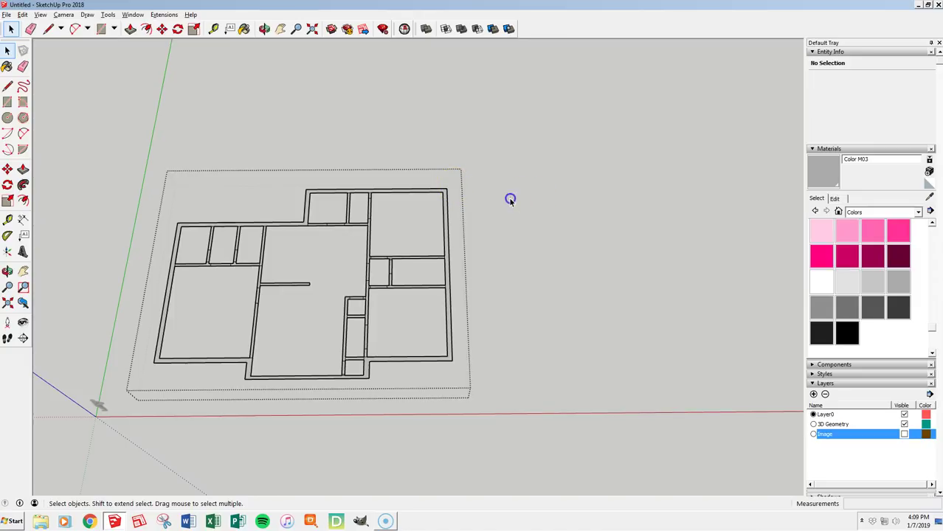
{"action": "middle_click_drag", "start_coordinate": [219, 369], "coordinate": [108, 356]}
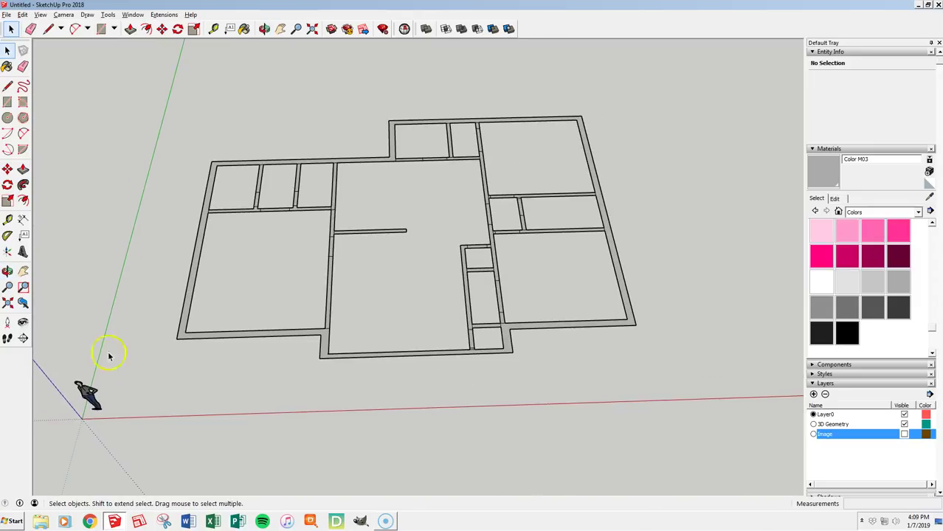
{"action": "left_click", "coordinate": [904, 435]}
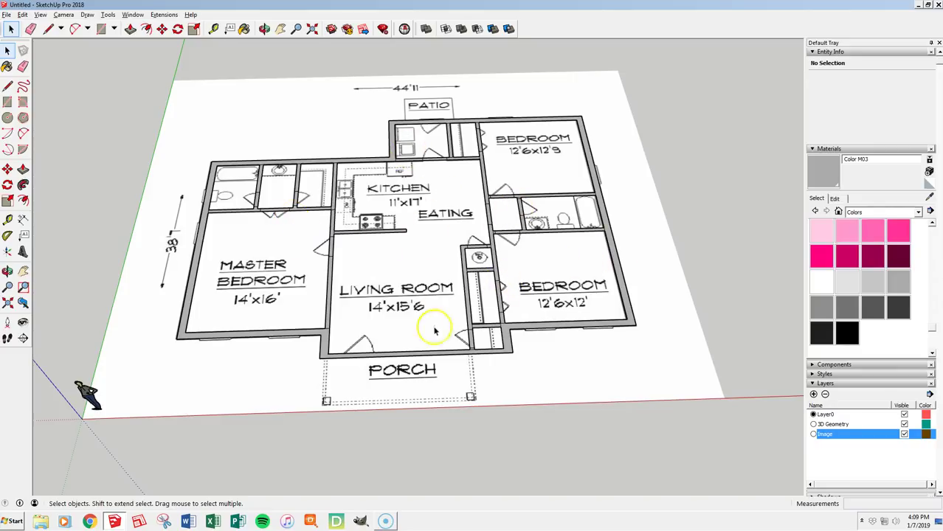
{"action": "scroll", "coordinate": [471, 346], "scroll_direction": "up", "scroll_amount": 1}
{"action": "scroll", "coordinate": [529, 321], "scroll_direction": "up", "scroll_amount": 4}
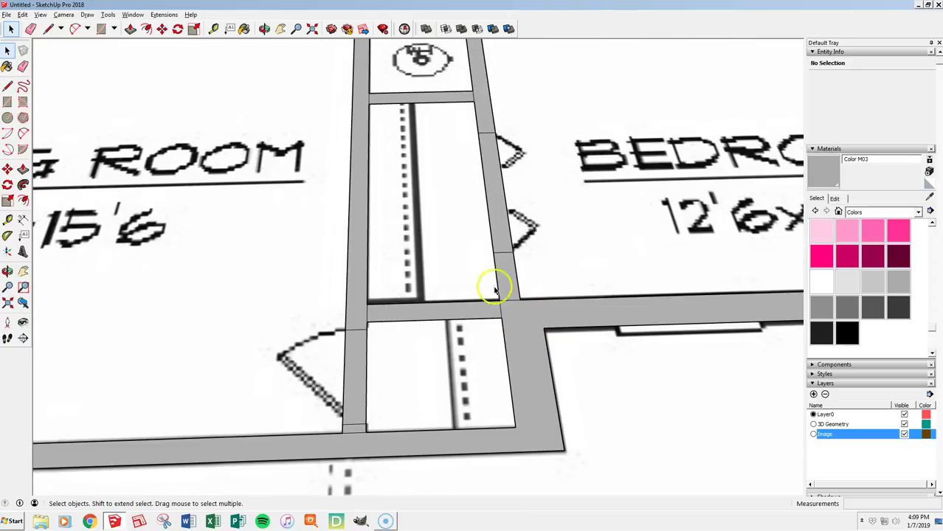
{"action": "scroll", "coordinate": [517, 288], "scroll_direction": "up", "scroll_amount": 2}
{"action": "scroll", "coordinate": [518, 290], "scroll_direction": "up", "scroll_amount": 1}
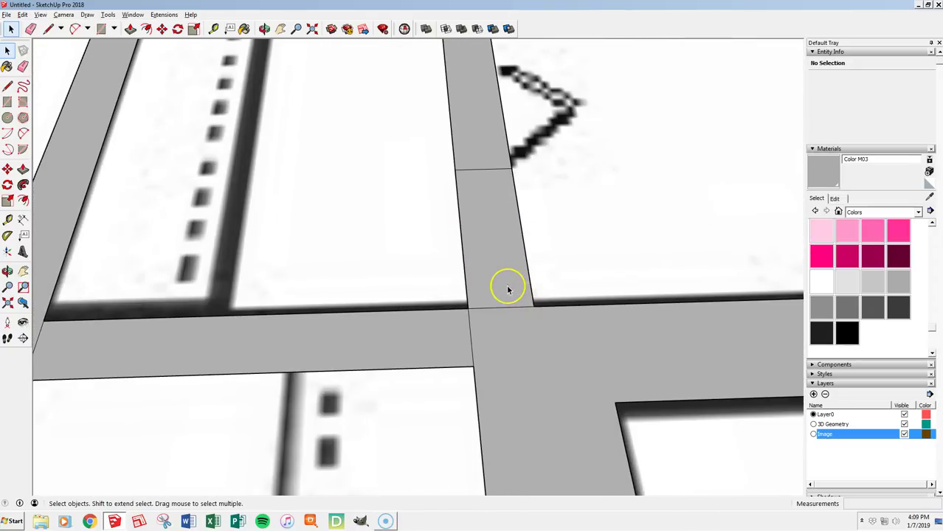
Step: Erase the dividing edges where the lower bedroom closet's walls meet the exterior wall, merging the wall faces
{"action": "key", "text": "e"}
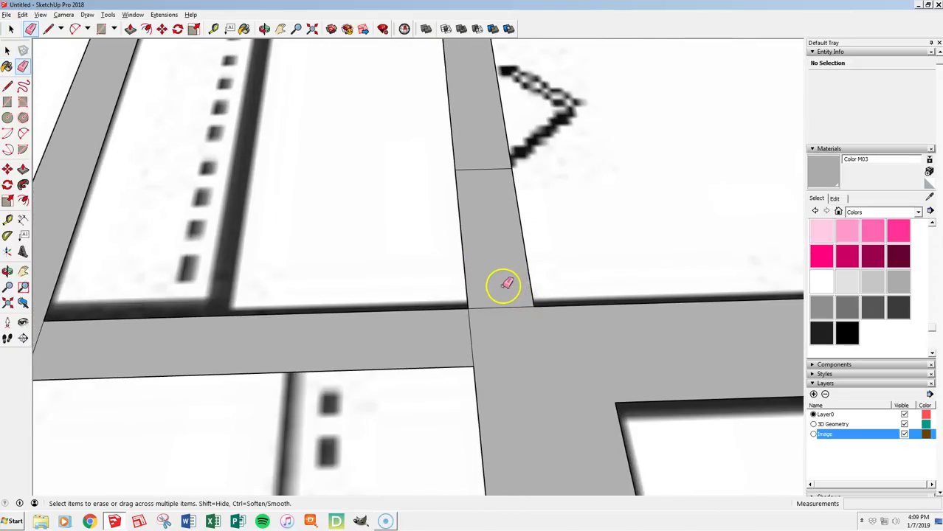
{"action": "left_click_drag", "start_coordinate": [494, 303], "coordinate": [499, 304]}
{"action": "key", "text": "ctrl+z"}
{"action": "key", "text": "space"}
{"action": "key", "text": "e"}
{"action": "left_click_drag", "start_coordinate": [499, 301], "coordinate": [468, 331]}
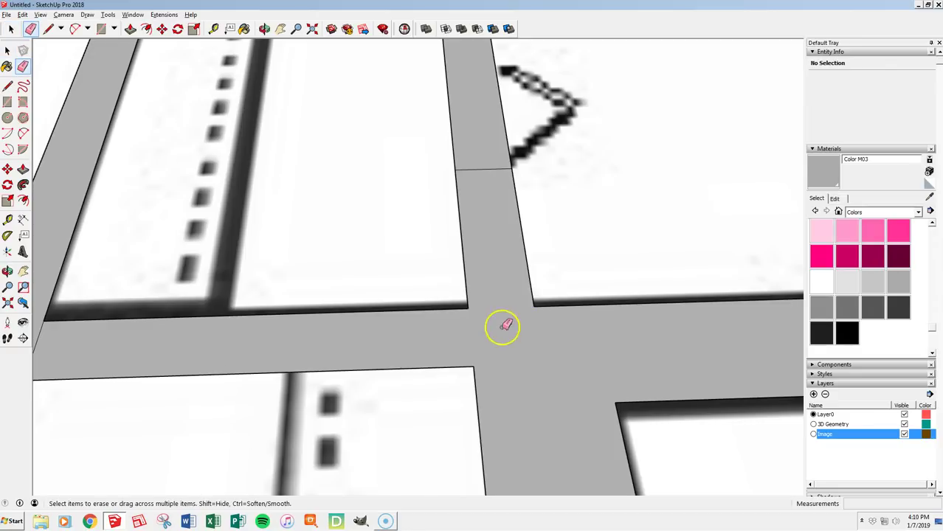
Step: Erase the dividing edges at the entry closet's wall junctions, keeping the lines that mark its door opening
{"action": "scroll", "coordinate": [521, 353], "scroll_direction": "down", "scroll_amount": 2}
{"action": "scroll", "coordinate": [501, 264], "scroll_direction": "down", "scroll_amount": 1}
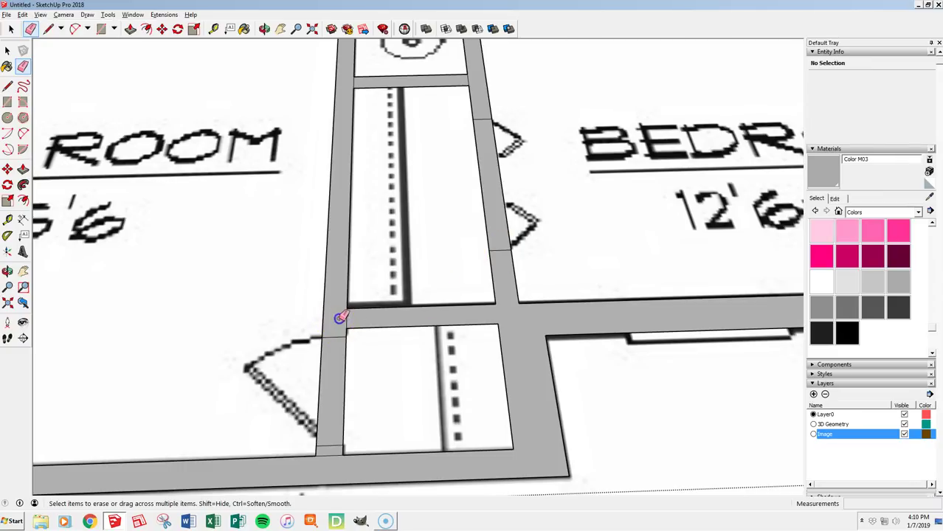
{"action": "scroll", "coordinate": [351, 436], "scroll_direction": "down", "scroll_amount": 2}
{"action": "scroll", "coordinate": [333, 380], "scroll_direction": "up", "scroll_amount": 4}
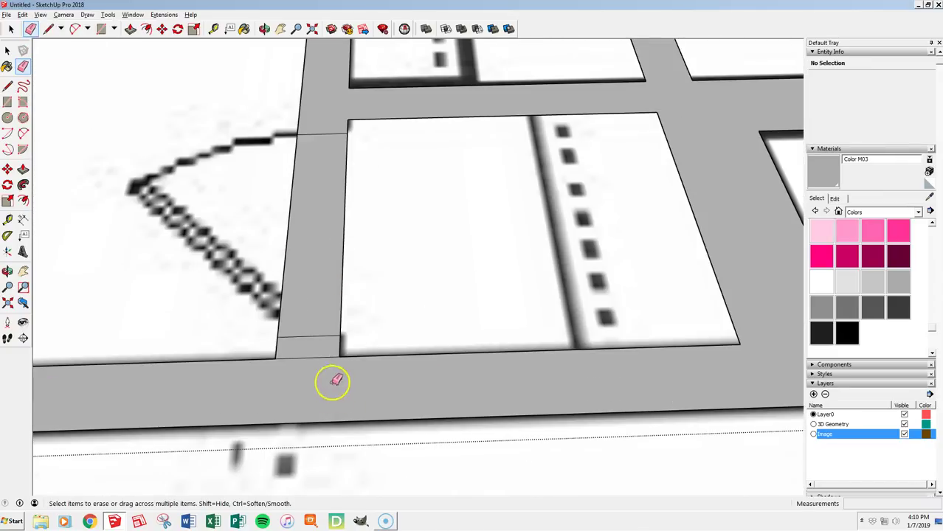
{"action": "scroll", "coordinate": [339, 395], "scroll_direction": "up", "scroll_amount": 1}
{"action": "scroll", "coordinate": [378, 392], "scroll_direction": "down", "scroll_amount": 4}
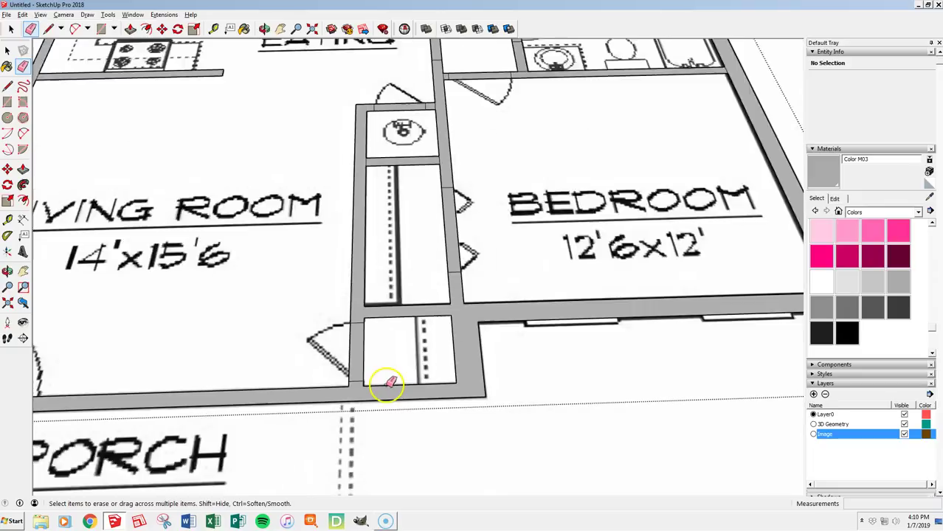
Step: Erase the dividing edges at the water heater closet's wall junctions and at the hallway corner beside the lower bedroom door
{"action": "scroll", "coordinate": [410, 125], "scroll_direction": "up", "scroll_amount": 4}
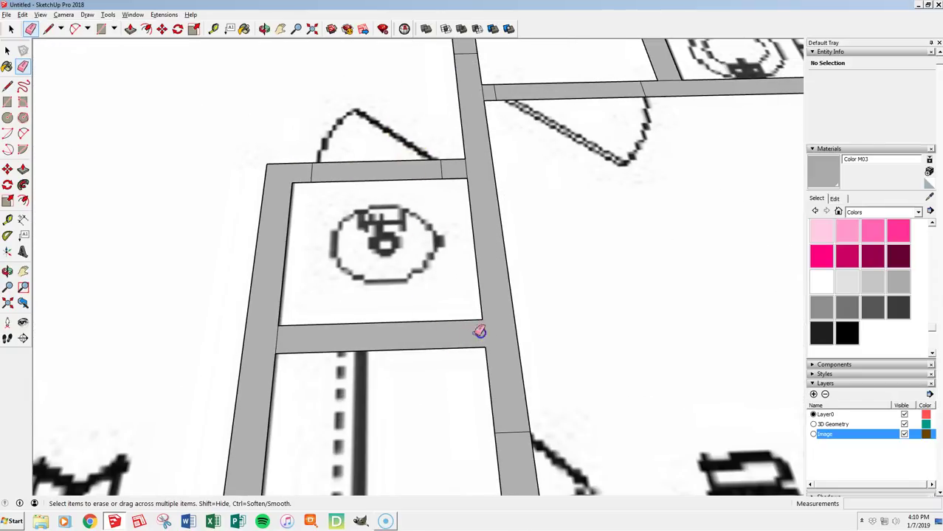
{"action": "scroll", "coordinate": [270, 332], "scroll_direction": "down", "scroll_amount": 3}
{"action": "scroll", "coordinate": [423, 161], "scroll_direction": "up", "scroll_amount": 3}
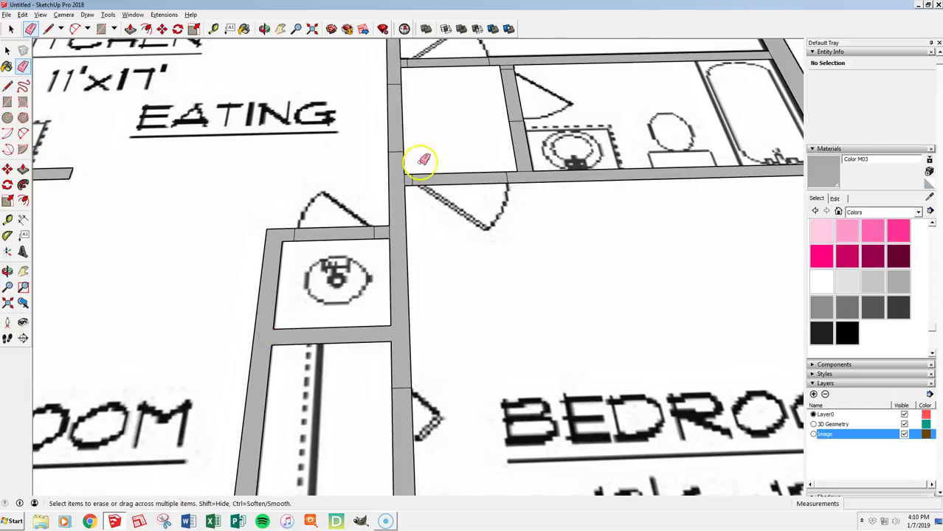
{"action": "scroll", "coordinate": [423, 161], "scroll_direction": "up", "scroll_amount": 3}
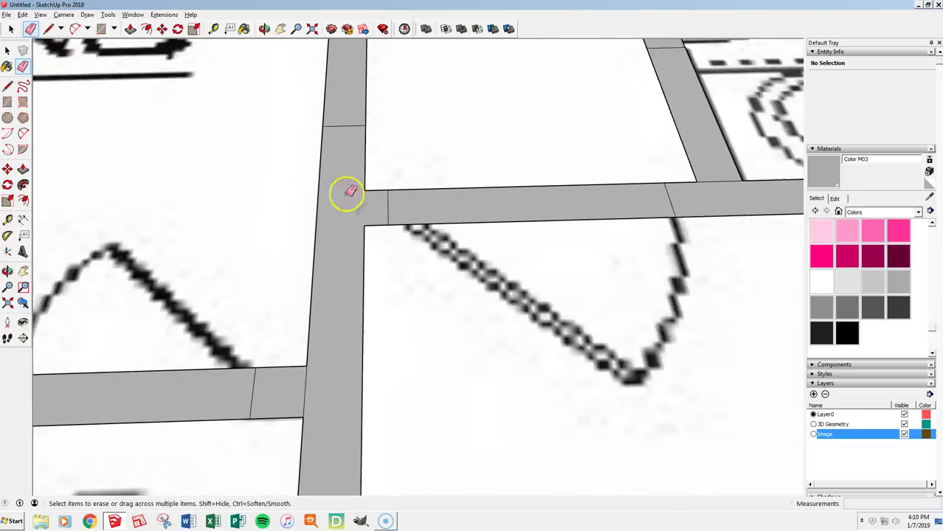
{"action": "scroll", "coordinate": [349, 193], "scroll_direction": "down", "scroll_amount": 3}
{"action": "scroll", "coordinate": [341, 233], "scroll_direction": "down", "scroll_amount": 1}
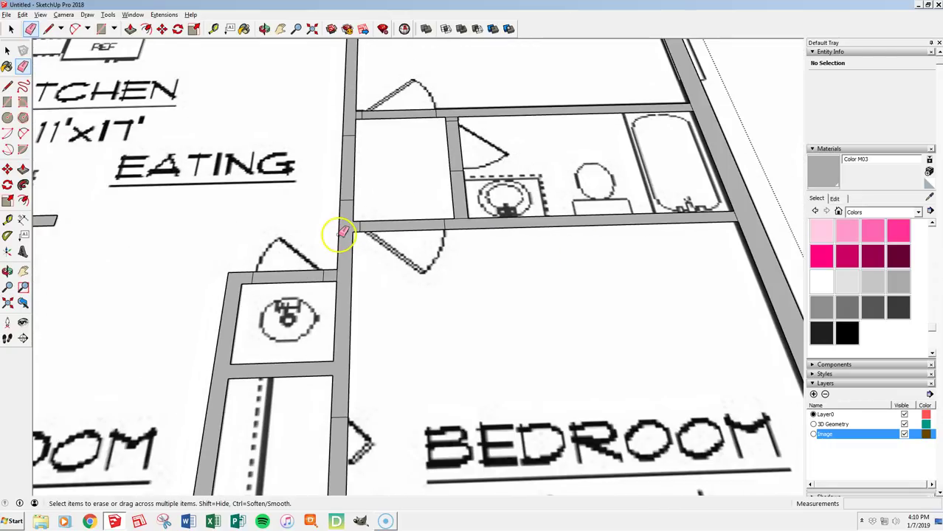
{"action": "scroll", "coordinate": [434, 222], "scroll_direction": "down", "scroll_amount": 2}
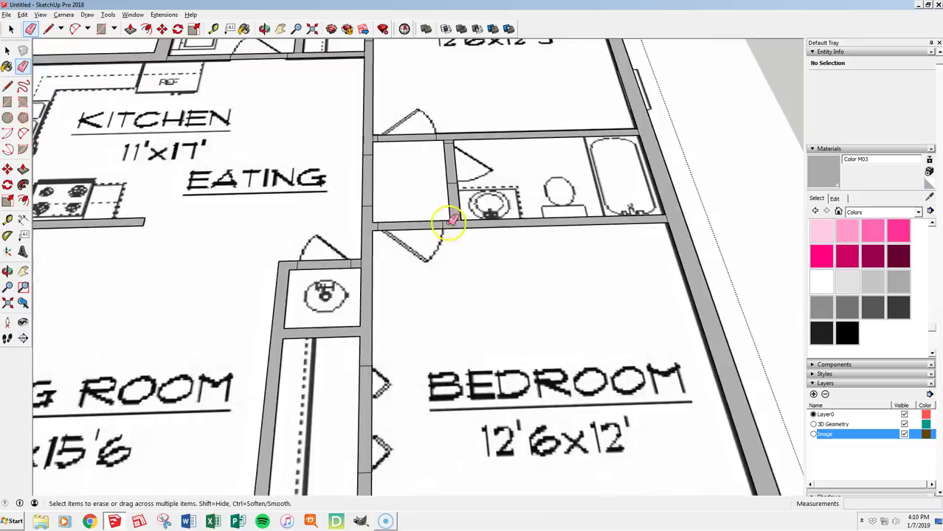
Step: Erase the dividing edges where the hall bathroom's walls meet the hallway partition and the exterior wall by the bathtub
{"action": "scroll", "coordinate": [452, 220], "scroll_direction": "up", "scroll_amount": 3}
{"action": "scroll", "coordinate": [436, 220], "scroll_direction": "down", "scroll_amount": 3}
{"action": "scroll", "coordinate": [336, 277], "scroll_direction": "down", "scroll_amount": 1}
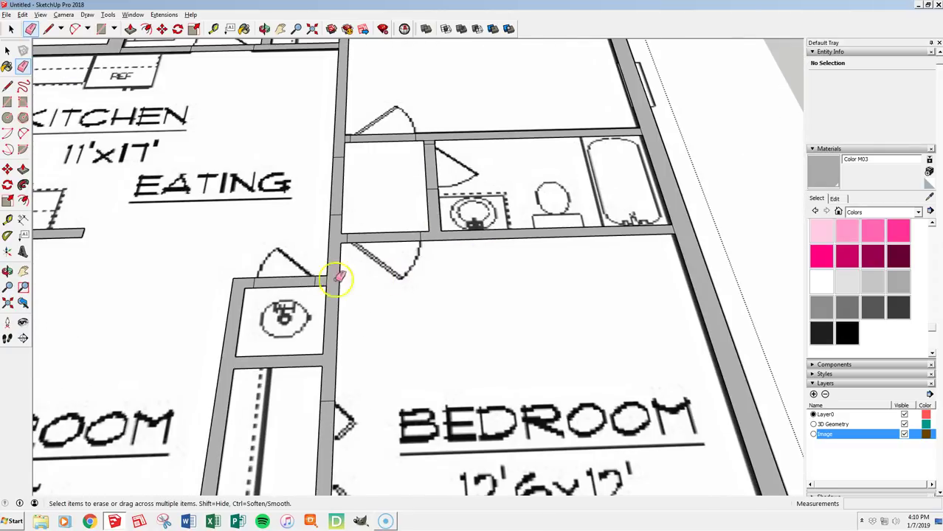
{"action": "scroll", "coordinate": [686, 227], "scroll_direction": "up", "scroll_amount": 2}
{"action": "scroll", "coordinate": [680, 227], "scroll_direction": "up", "scroll_amount": 2}
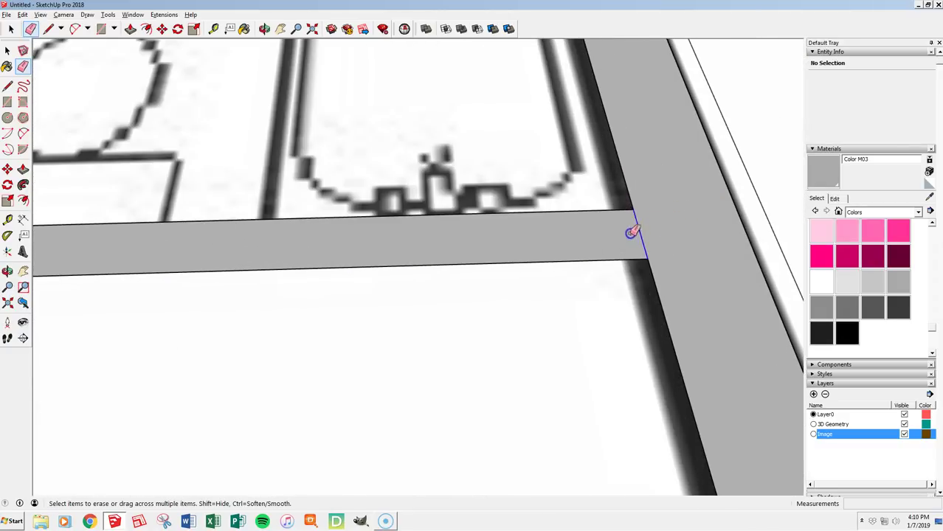
{"action": "scroll", "coordinate": [636, 236], "scroll_direction": "down", "scroll_amount": 6}
{"action": "scroll", "coordinate": [659, 188], "scroll_direction": "up", "scroll_amount": 6}
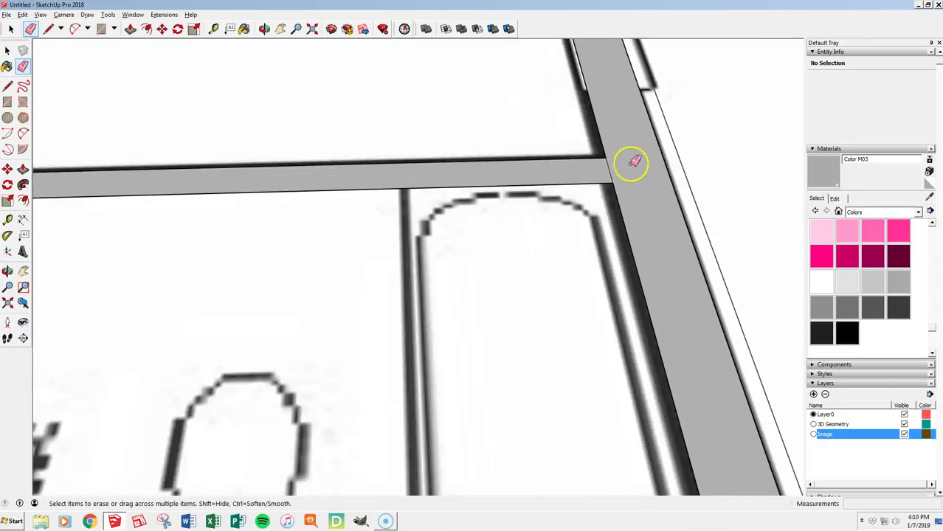
{"action": "scroll", "coordinate": [613, 185], "scroll_direction": "down", "scroll_amount": 5}
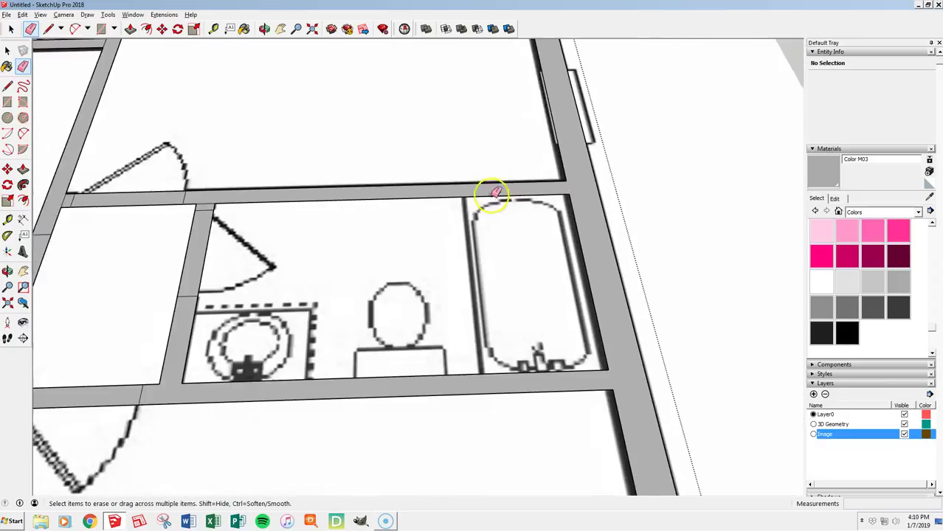
Step: Erase the dividing edges where the hallway and bathroom walls join below the upper bedroom, keeping the door opening lines
{"action": "scroll", "coordinate": [211, 200], "scroll_direction": "up", "scroll_amount": 5}
{"action": "scroll", "coordinate": [331, 196], "scroll_direction": "down", "scroll_amount": 4}
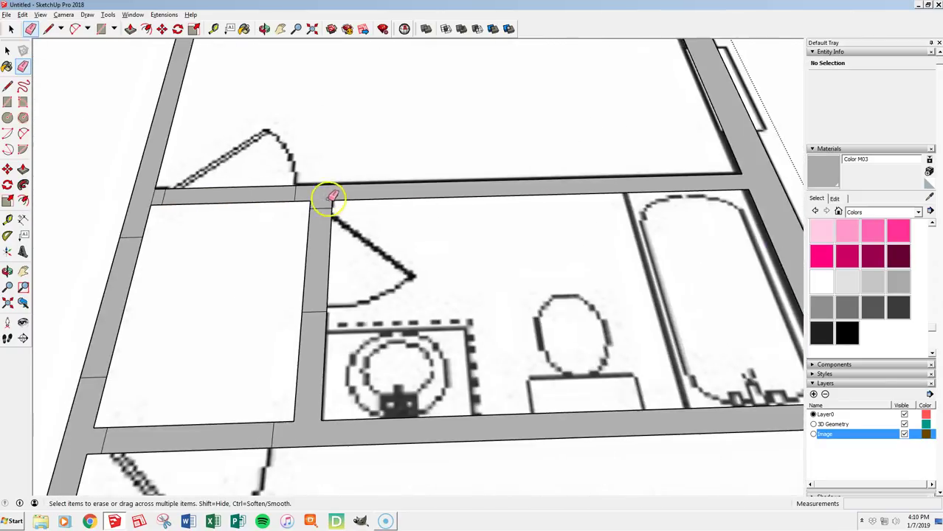
{"action": "scroll", "coordinate": [153, 191], "scroll_direction": "up", "scroll_amount": 4}
{"action": "scroll", "coordinate": [152, 194], "scroll_direction": "down", "scroll_amount": 8}
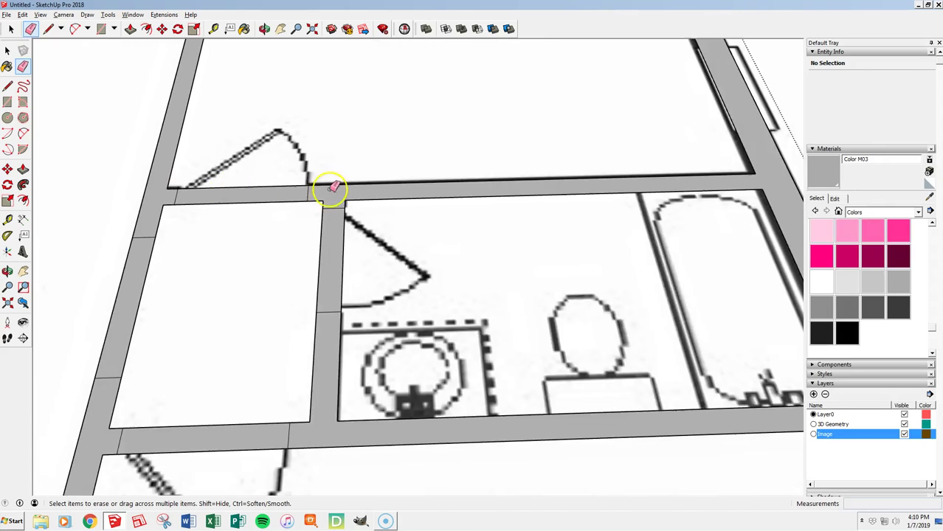
Step: Erase the dividing edges at the wall junctions of the upper bedroom's closet and the laundry room
{"action": "scroll", "coordinate": [309, 168], "scroll_direction": "up", "scroll_amount": 5}
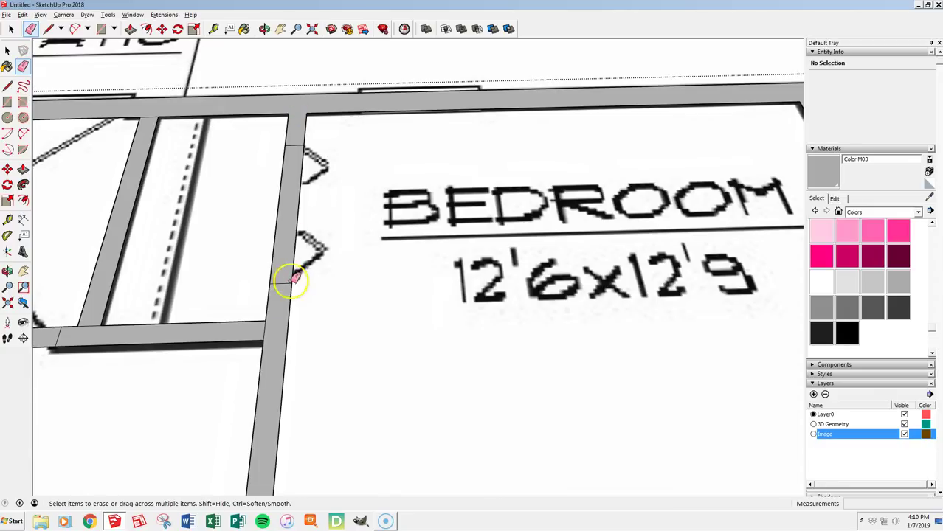
{"action": "scroll", "coordinate": [267, 327], "scroll_direction": "down", "scroll_amount": 2}
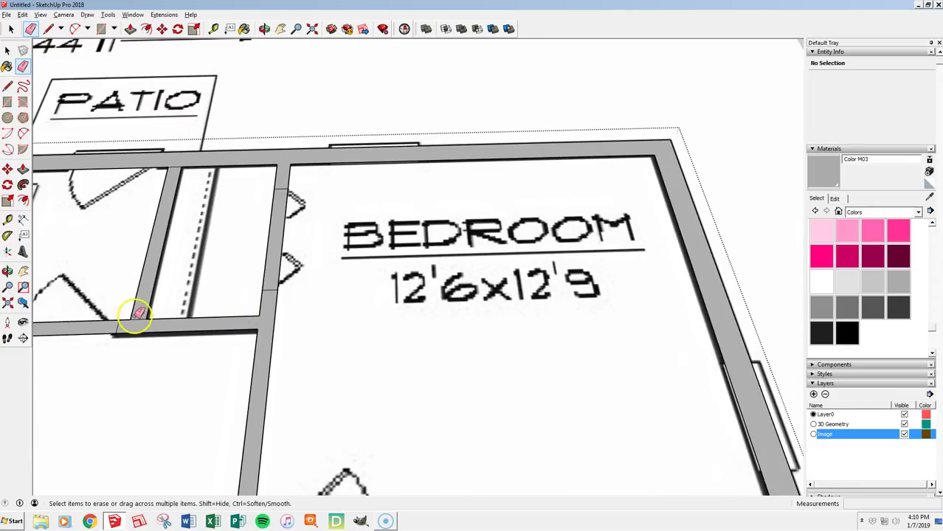
{"action": "scroll", "coordinate": [177, 162], "scroll_direction": "down", "scroll_amount": 2}
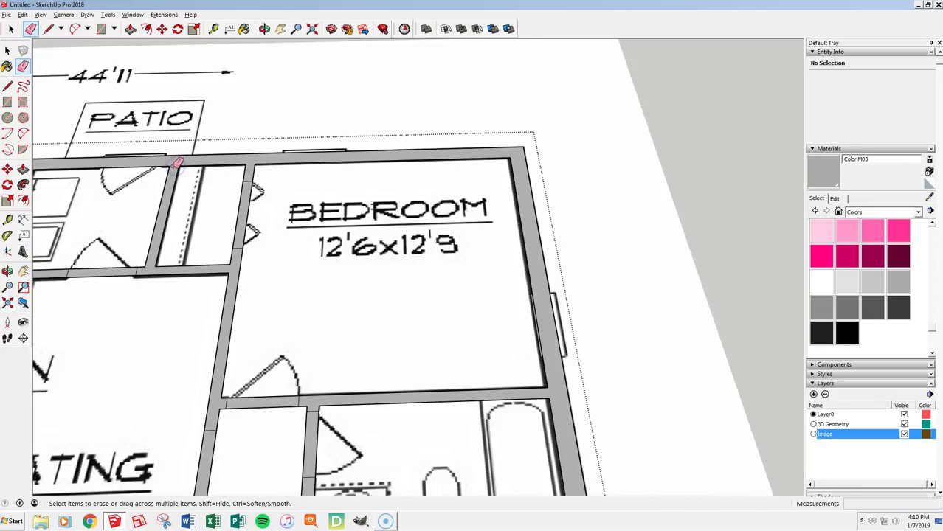
{"action": "middle_click_drag", "start_coordinate": [348, 366], "coordinate": [207, 319]}
{"action": "scroll", "coordinate": [169, 340], "scroll_direction": "up", "scroll_amount": 2}
{"action": "scroll", "coordinate": [149, 344], "scroll_direction": "down", "scroll_amount": 3}
Step: Erase the dividing edges where the master closet and kitchen walls meet the rear exterior wall and the master bedroom wall
{"action": "mouse_move", "coordinate": [523, 330]}
{"action": "middle_mouse_down"}
{"action": "mouse_move", "coordinate": [204, 353]}
{"action": "mouse_move", "coordinate": [238, 366]}
{"action": "middle_mouse_up"}
{"action": "scroll", "coordinate": [162, 366], "scroll_direction": "up", "scroll_amount": 3}
{"action": "scroll", "coordinate": [163, 365], "scroll_direction": "up", "scroll_amount": 1}
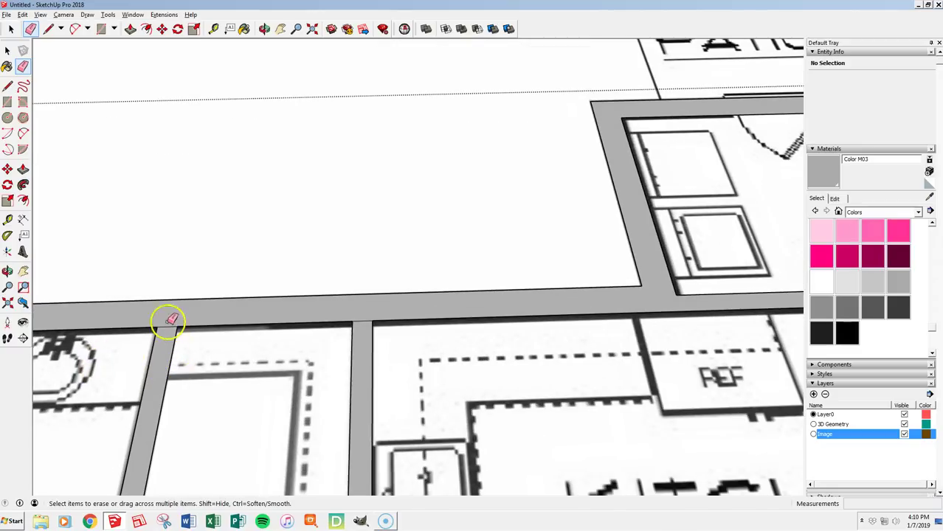
{"action": "scroll", "coordinate": [384, 310], "scroll_direction": "down", "scroll_amount": 3}
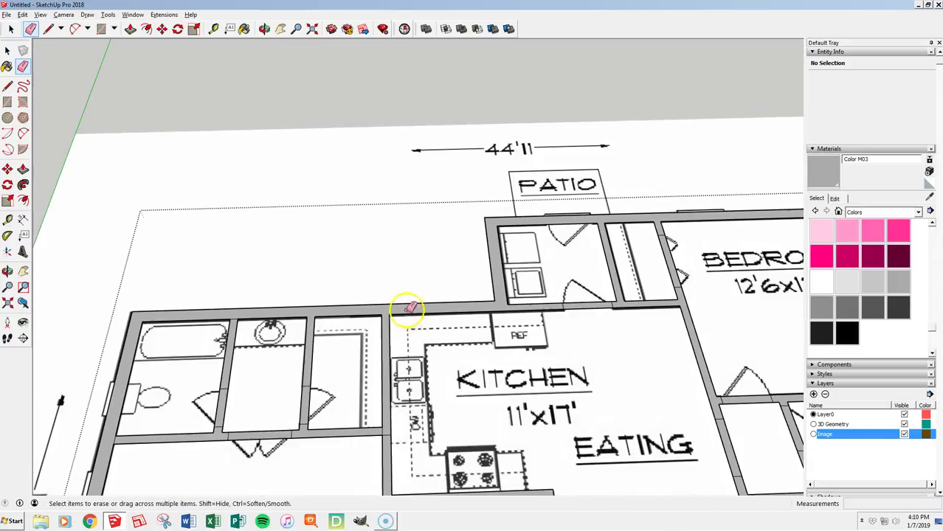
{"action": "scroll", "coordinate": [385, 421], "scroll_direction": "up", "scroll_amount": 4}
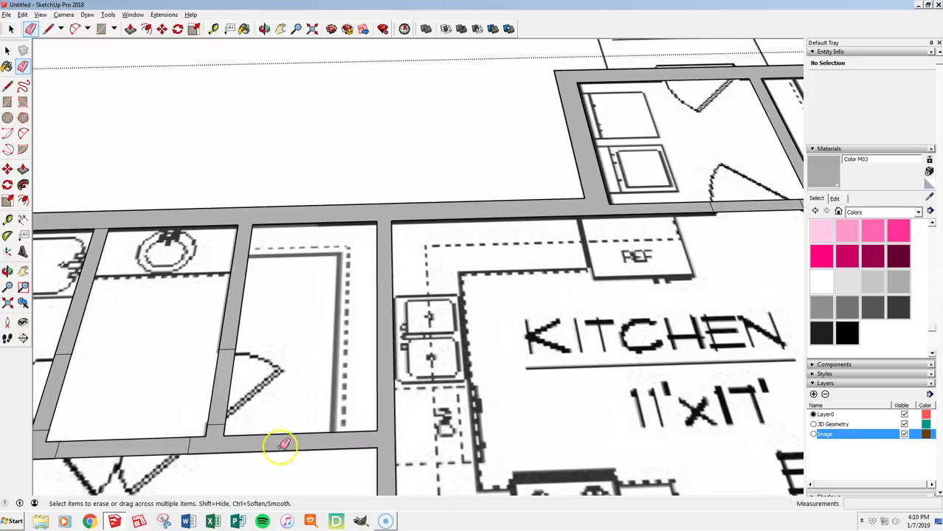
{"action": "scroll", "coordinate": [225, 346], "scroll_direction": "down", "scroll_amount": 3}
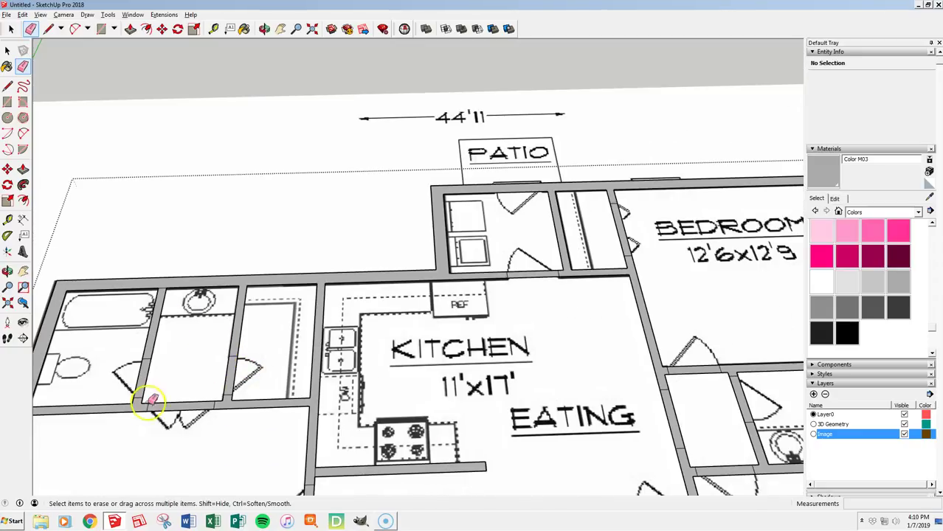
Step: Erase the dividing edges at the vanity area's and master bathroom's wall junctions, keeping the door opening lines
{"action": "scroll", "coordinate": [122, 409], "scroll_direction": "up", "scroll_amount": 3}
{"action": "scroll", "coordinate": [118, 399], "scroll_direction": "up", "scroll_amount": 2}
{"action": "scroll", "coordinate": [204, 264], "scroll_direction": "down", "scroll_amount": 1}
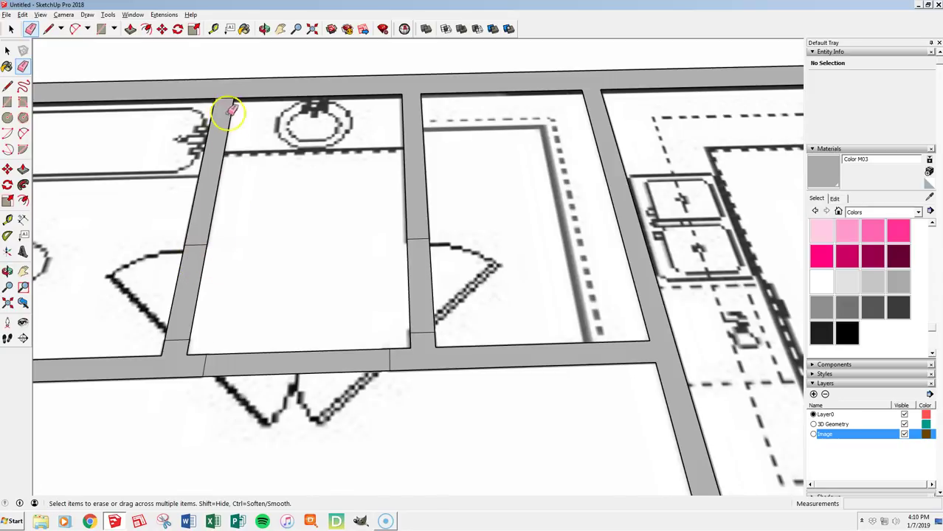
{"action": "scroll", "coordinate": [437, 153], "scroll_direction": "down", "scroll_amount": 4}
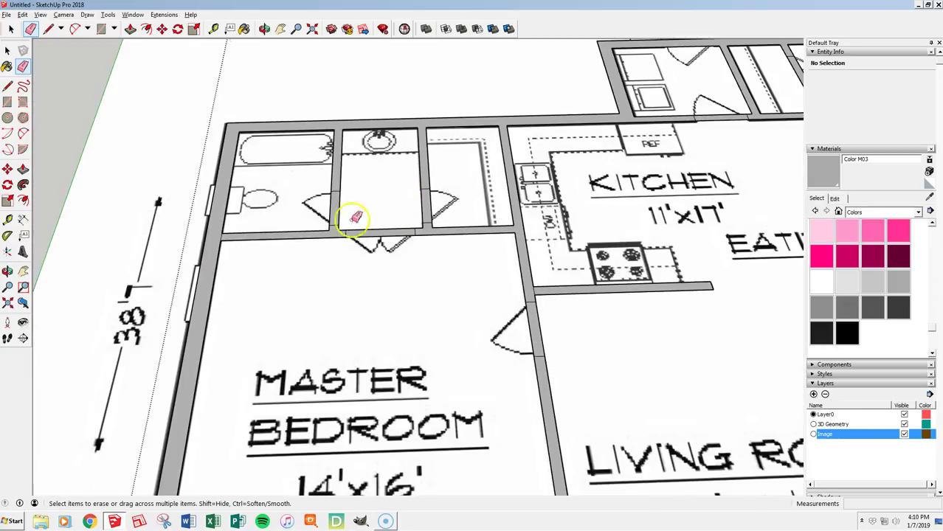
{"action": "scroll", "coordinate": [221, 232], "scroll_direction": "up", "scroll_amount": 5}
{"action": "scroll", "coordinate": [210, 225], "scroll_direction": "down", "scroll_amount": 5}
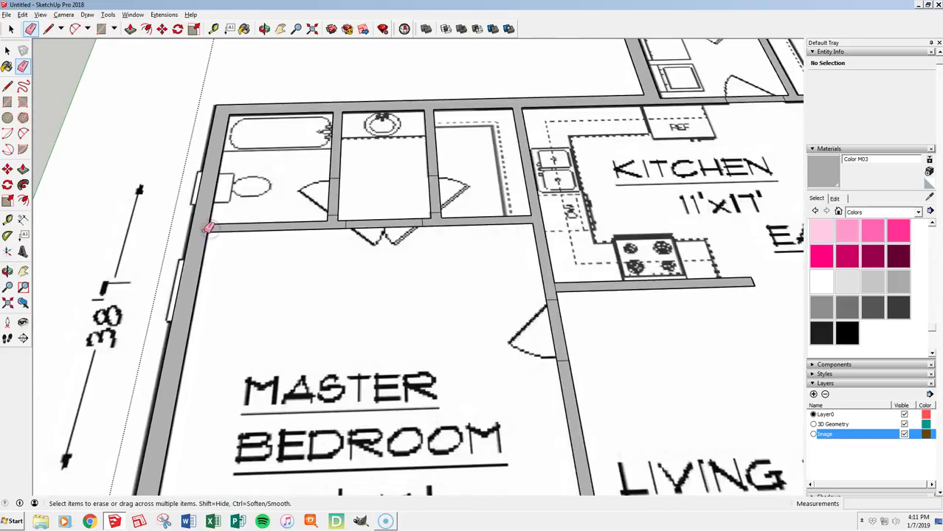
{"action": "scroll", "coordinate": [340, 347], "scroll_direction": "up", "scroll_amount": 3}
Step: Erase the dividing edges where the living room wall meets the front exterior wall and the kitchen partition
{"action": "scroll", "coordinate": [344, 350], "scroll_direction": "up", "scroll_amount": 5}
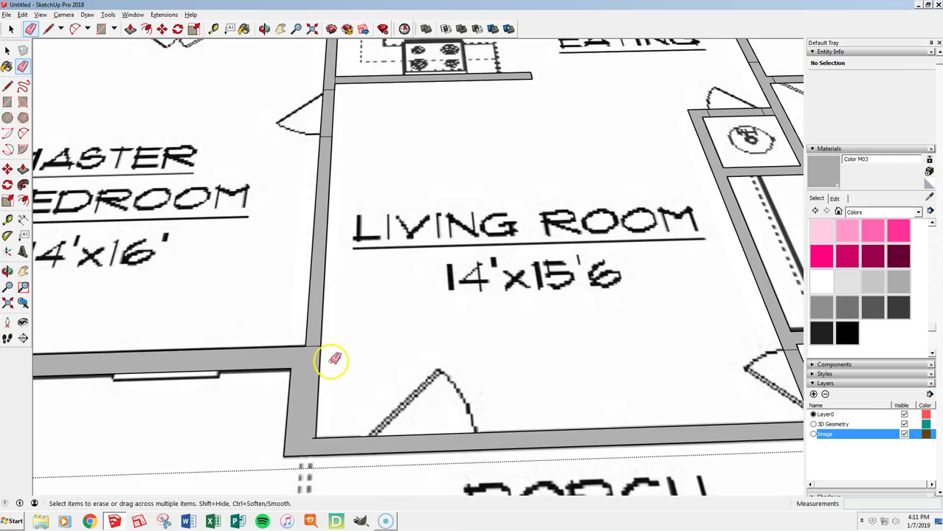
{"action": "scroll", "coordinate": [296, 399], "scroll_direction": "down", "scroll_amount": 5}
{"action": "scroll", "coordinate": [331, 172], "scroll_direction": "up", "scroll_amount": 6}
{"action": "scroll", "coordinate": [292, 256], "scroll_direction": "down", "scroll_amount": 6}
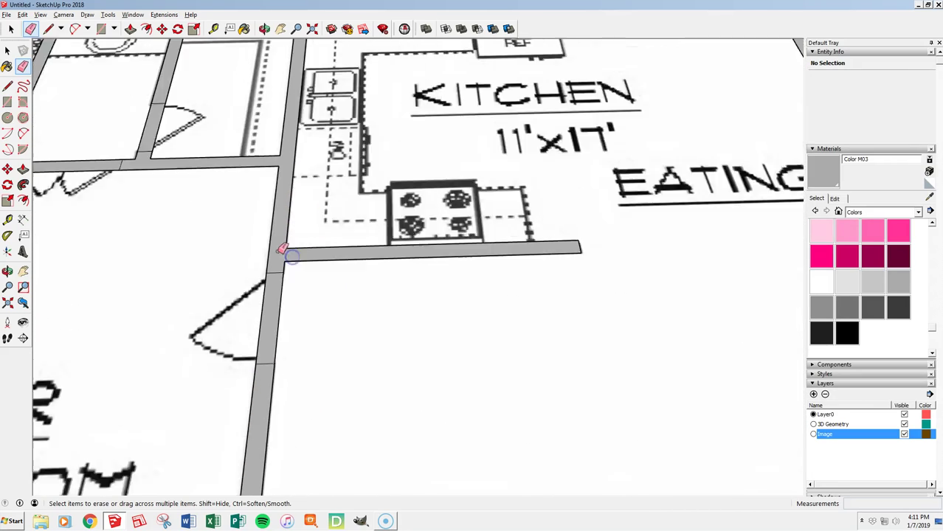
{"action": "scroll", "coordinate": [275, 248], "scroll_direction": "down", "scroll_amount": 3}
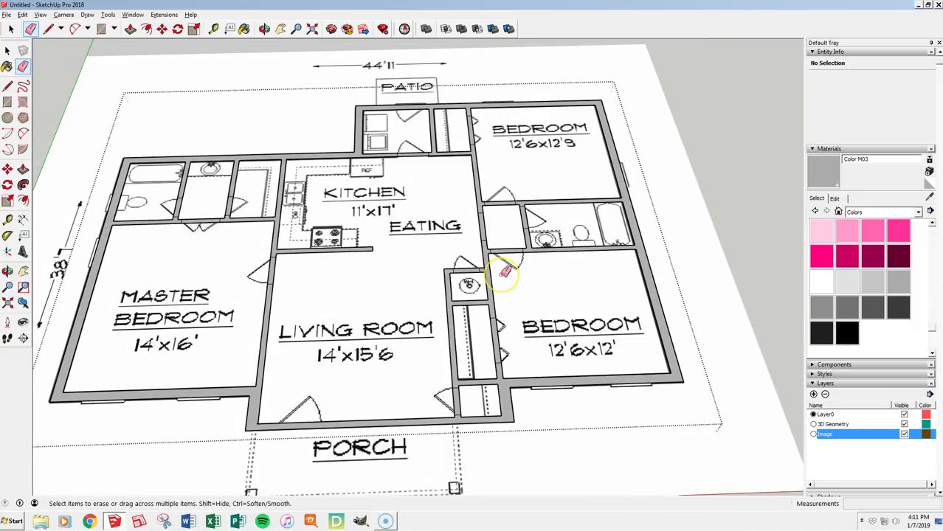
Step: Try to extrude the merged wall face upward by about 2' 5"
{"action": "scroll", "coordinate": [505, 271], "scroll_direction": "up", "scroll_amount": 8}
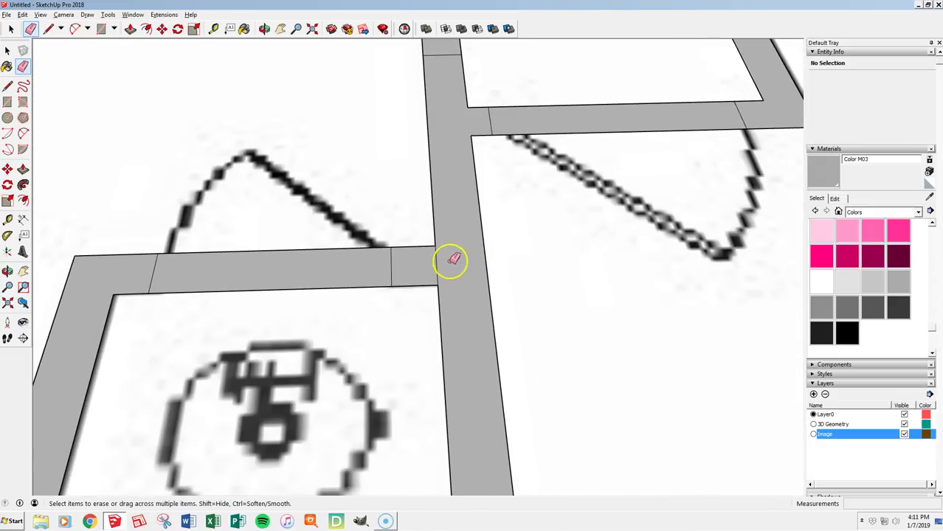
{"action": "scroll", "coordinate": [435, 264], "scroll_direction": "down", "scroll_amount": 6}
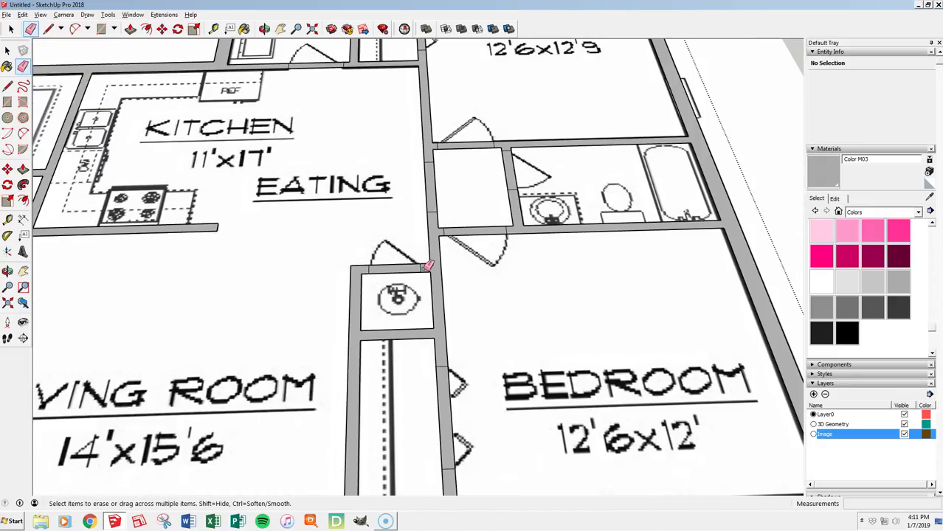
{"action": "scroll", "coordinate": [431, 269], "scroll_direction": "down", "scroll_amount": 2}
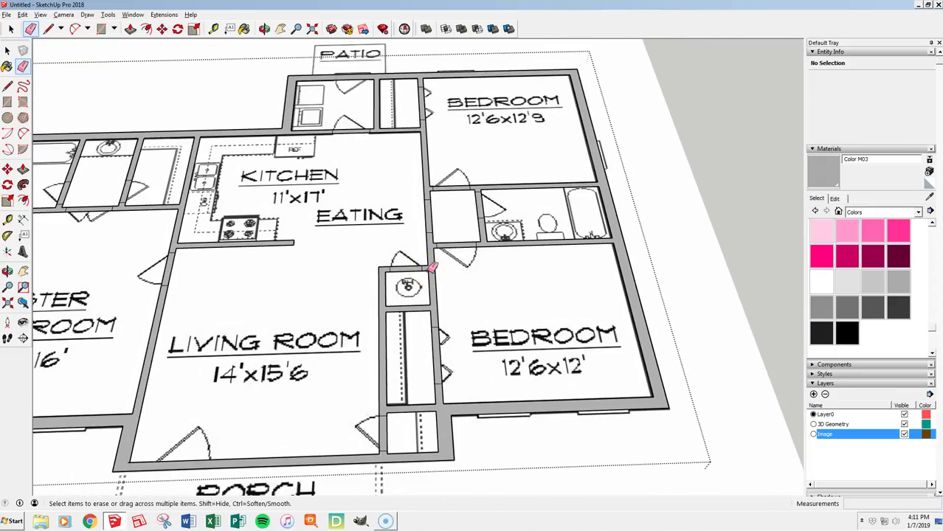
{"action": "scroll", "coordinate": [433, 269], "scroll_direction": "down", "scroll_amount": 2}
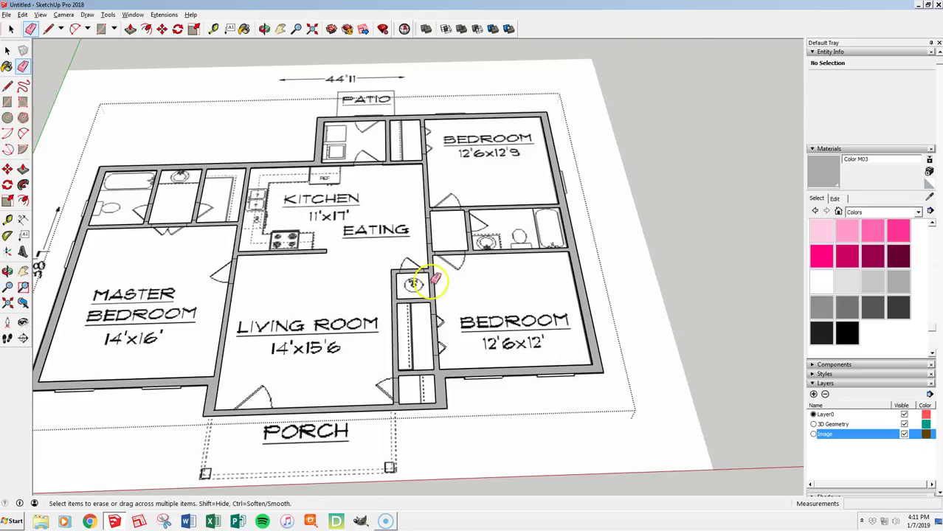
{"action": "key", "text": "p"}
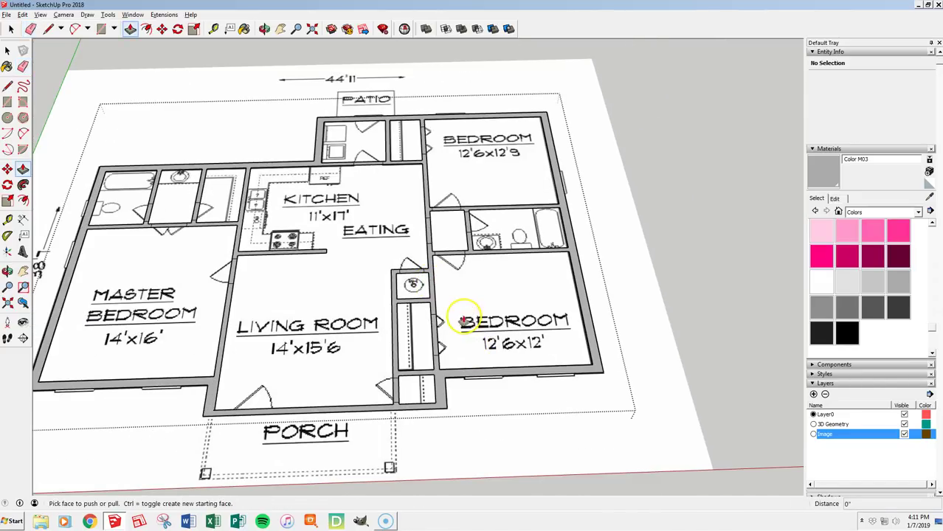
{"action": "left_click", "coordinate": [434, 283]}
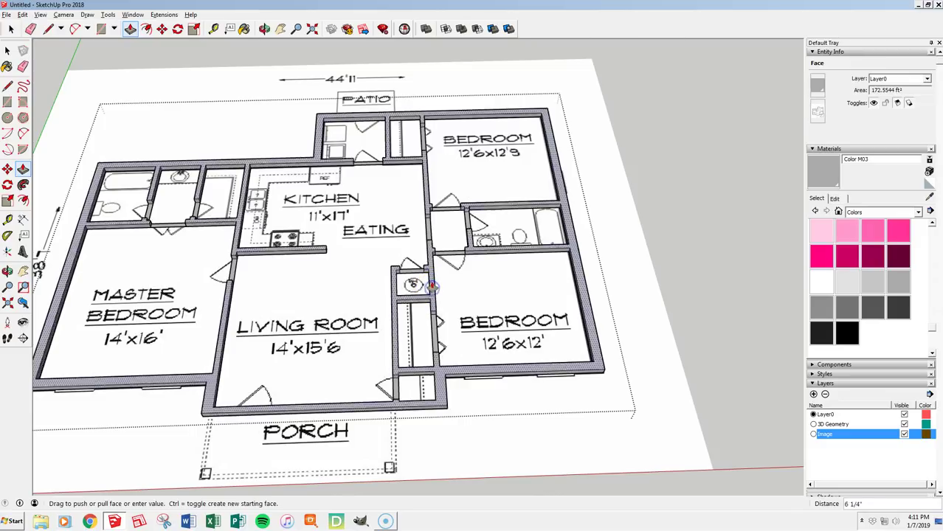
{"action": "left_click", "coordinate": [516, 288]}
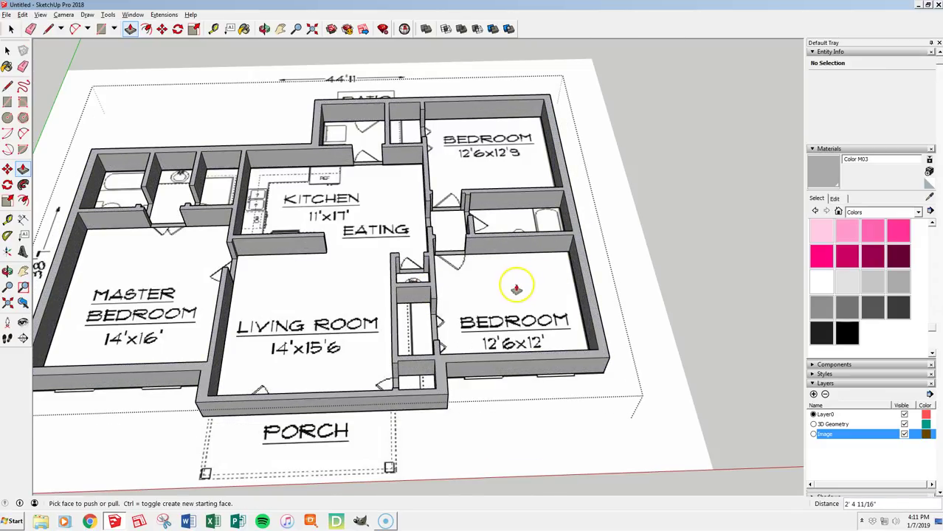
Step: Inspect the trial walls and their door gaps from several sides, and undo their extrusion
{"action": "middle_click_drag", "start_coordinate": [458, 286], "coordinate": [368, 242]}
{"action": "key", "text": "F2"}
{"action": "scroll", "coordinate": [417, 210], "scroll_direction": "up", "scroll_amount": 5}
{"action": "middle_click_drag", "start_coordinate": [417, 210], "coordinate": [328, 223]}
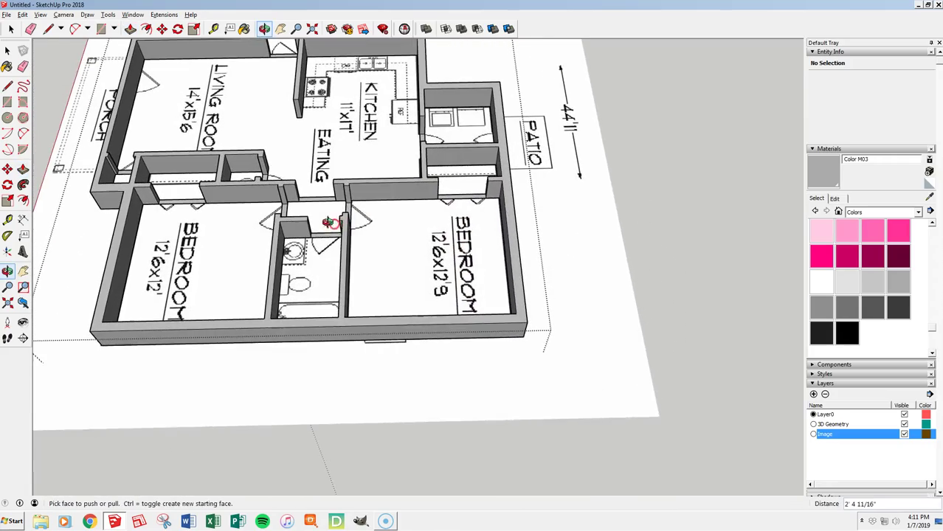
{"action": "middle_click_drag", "start_coordinate": [488, 259], "coordinate": [590, 242]}
{"action": "scroll", "coordinate": [236, 133], "scroll_direction": "up", "scroll_amount": 5}
{"action": "scroll", "coordinate": [590, 242], "scroll_direction": "down", "scroll_amount": 8}
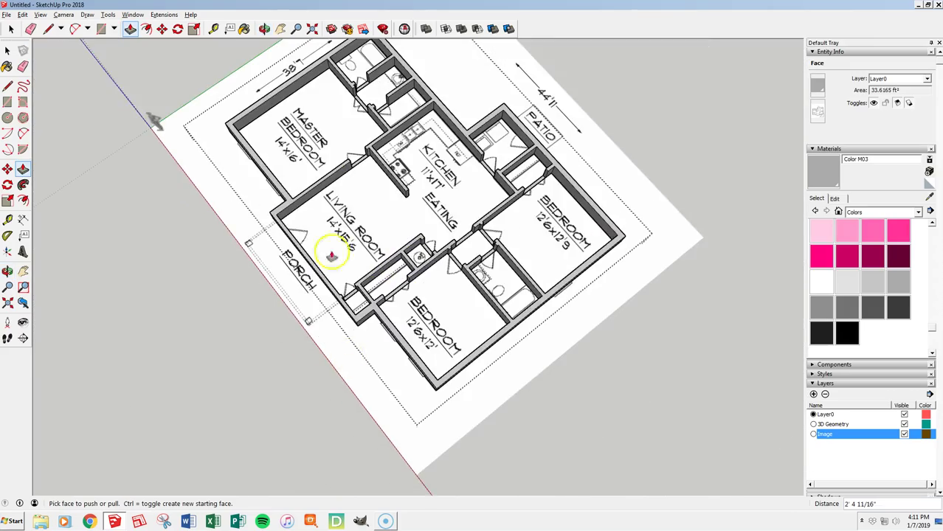
{"action": "scroll", "coordinate": [364, 110], "scroll_direction": "down", "scroll_amount": 3}
{"action": "middle_click_drag", "start_coordinate": [365, 110], "coordinate": [329, 182]}
{"action": "scroll", "coordinate": [325, 143], "scroll_direction": "up", "scroll_amount": 4}
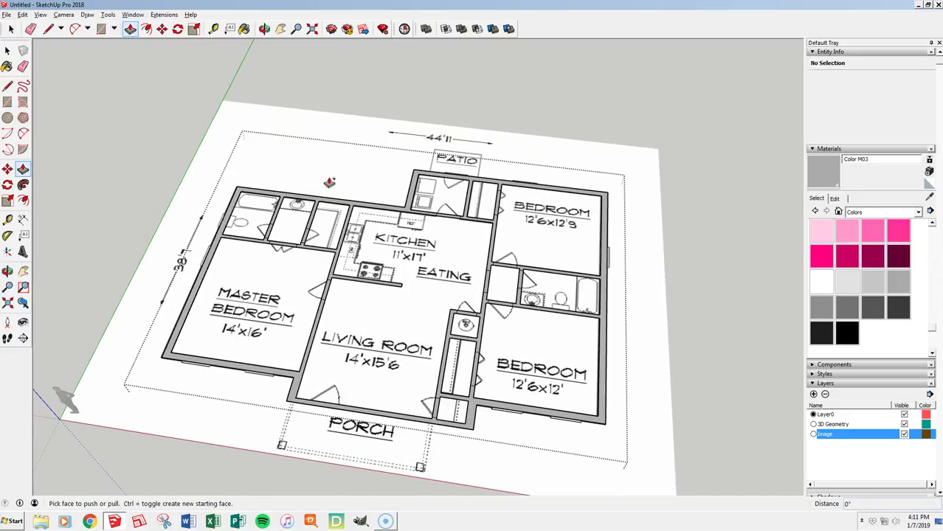
{"action": "scroll", "coordinate": [310, 194], "scroll_direction": "down", "scroll_amount": 2}
{"action": "key", "text": "space"}
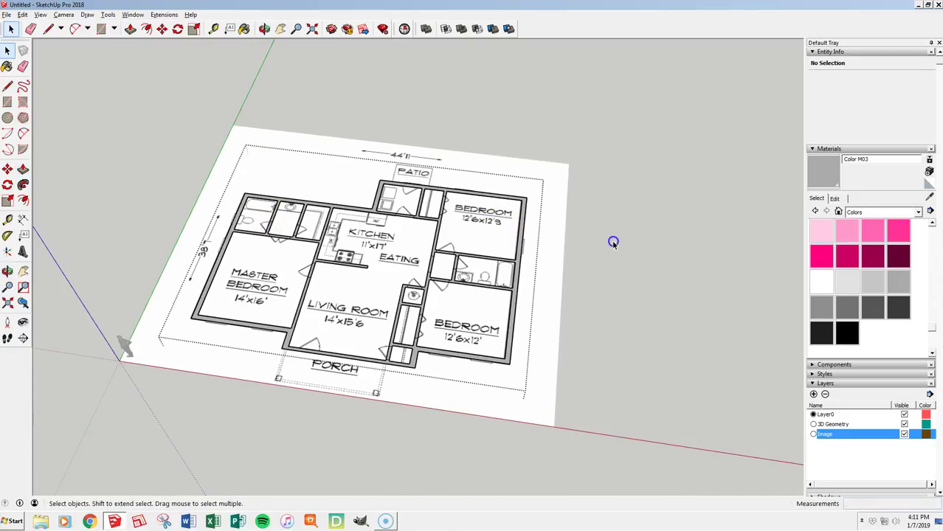
{"action": "scroll", "coordinate": [505, 311], "scroll_direction": "up", "scroll_amount": 2}
{"action": "scroll", "coordinate": [531, 302], "scroll_direction": "down", "scroll_amount": 2}
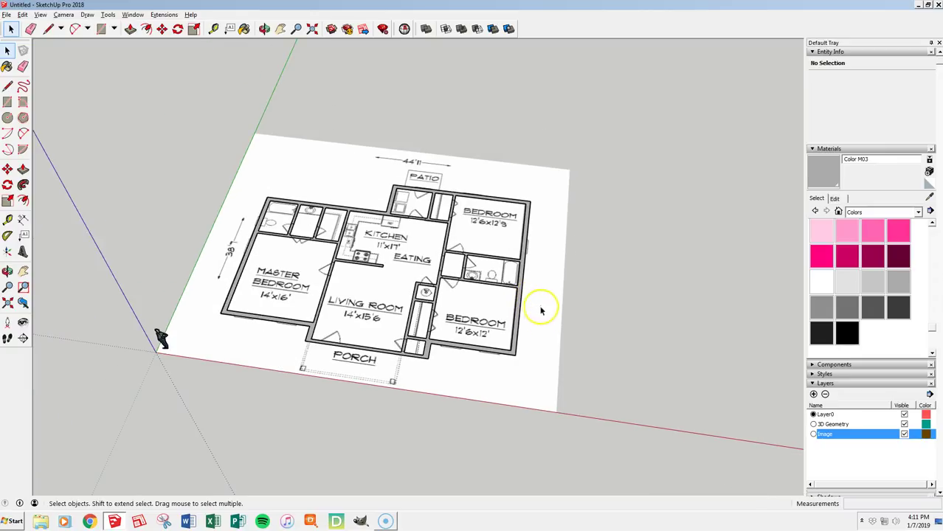
{"action": "scroll", "coordinate": [242, 266], "scroll_direction": "up", "scroll_amount": 2}
{"action": "scroll", "coordinate": [546, 155], "scroll_direction": "up", "scroll_amount": 2}
{"action": "middle_click_drag", "start_coordinate": [675, 325], "coordinate": [651, 283]}
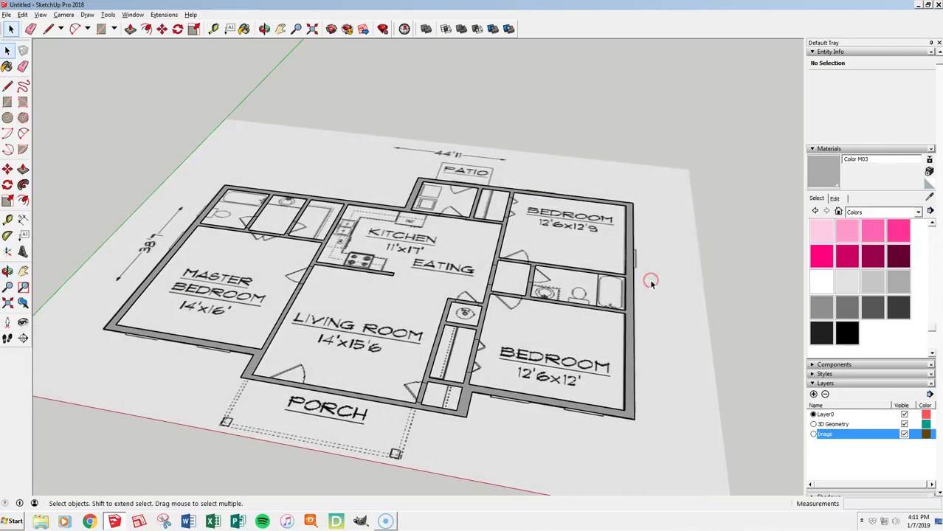
{"action": "scroll", "coordinate": [304, 285], "scroll_direction": "down", "scroll_amount": 3}
{"action": "scroll", "coordinate": [185, 311], "scroll_direction": "up", "scroll_amount": 2}
{"action": "middle_click_drag", "start_coordinate": [185, 312], "coordinate": [210, 313]}
{"action": "middle_click_drag", "start_coordinate": [185, 369], "coordinate": [156, 431]}
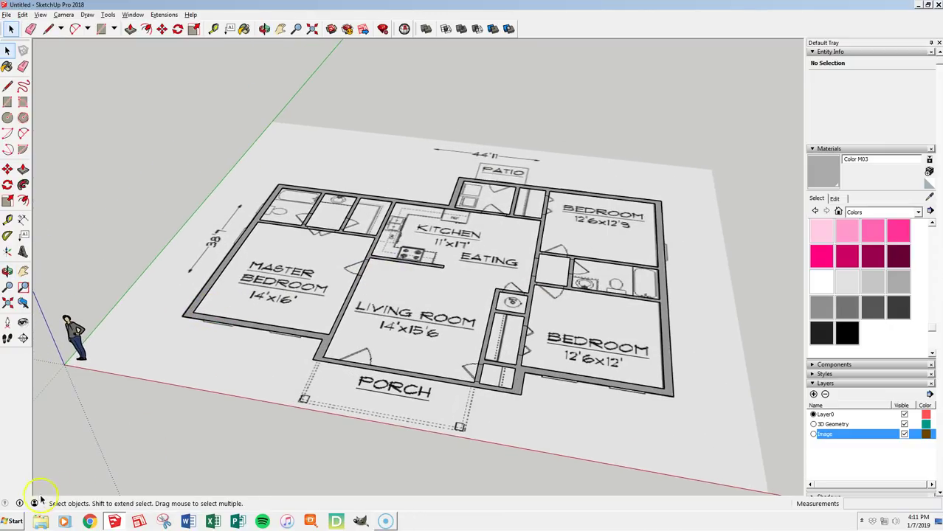
Step: Extrude the merged wall face up to a height of 9', leaving the door opening strips flat on the plan
{"action": "scroll", "coordinate": [470, 278], "scroll_direction": "up", "scroll_amount": 3}
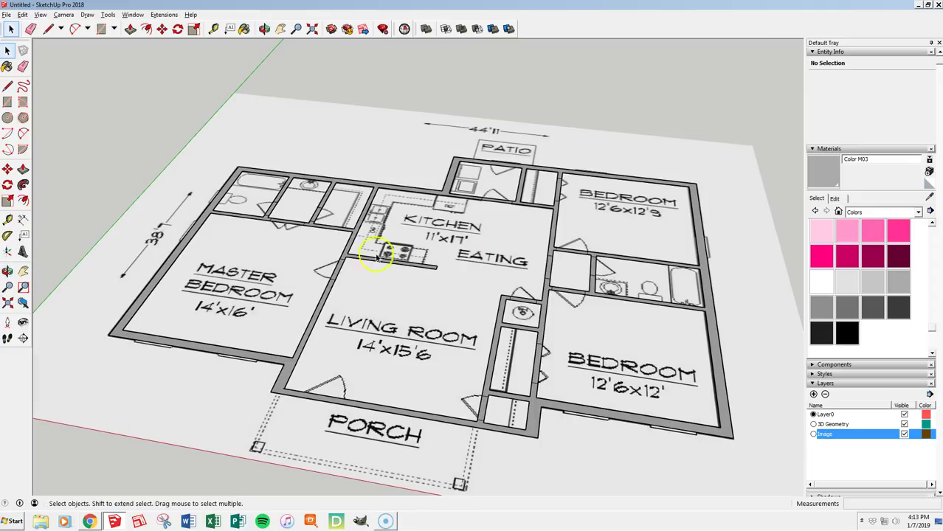
{"action": "key", "text": "p"}
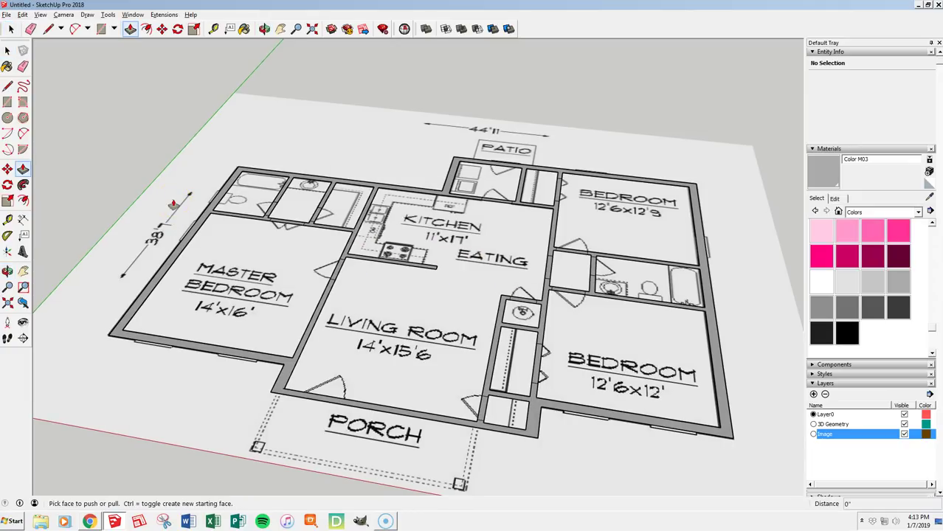
{"action": "key", "text": "space"}
{"action": "key", "text": "p"}
{"action": "left_click_drag", "start_coordinate": [375, 186], "coordinate": [377, 163]}
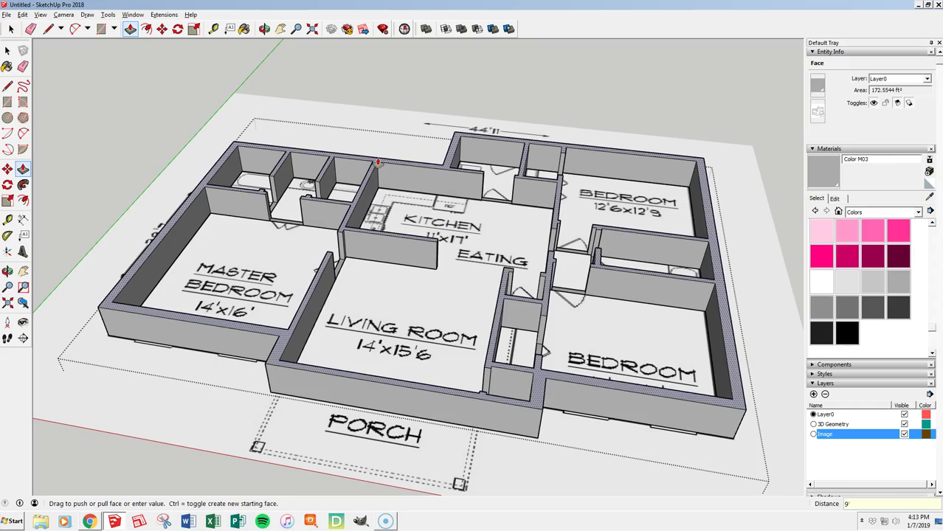
{"action": "type", "text": "9'"}
{"action": "key", "text": "Return"}
Step: Raise the floor strip of the door opening between the kitchen and the laundry room to the top of the adjoining walls
{"action": "middle_click_drag", "start_coordinate": [347, 175], "coordinate": [426, 385]}
{"action": "scroll", "coordinate": [337, 239], "scroll_direction": "up", "scroll_amount": 6}
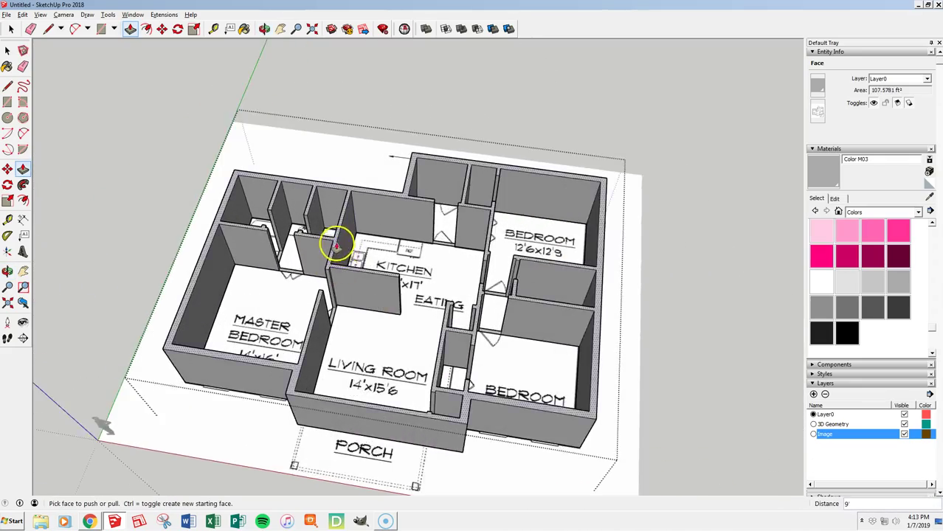
{"action": "middle_click_drag", "start_coordinate": [236, 220], "coordinate": [402, 264]}
{"action": "scroll", "coordinate": [362, 269], "scroll_direction": "down", "scroll_amount": 3}
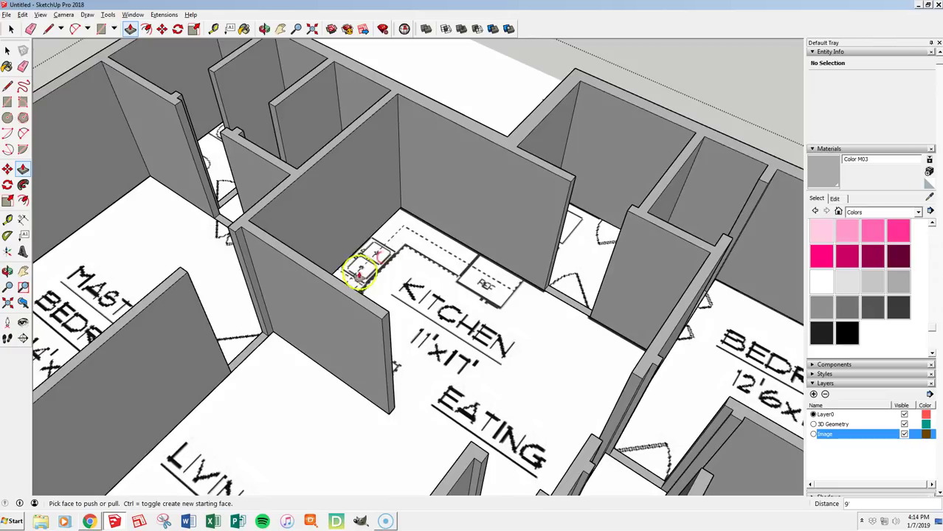
{"action": "scroll", "coordinate": [637, 320], "scroll_direction": "up", "scroll_amount": 5}
{"action": "scroll", "coordinate": [596, 331], "scroll_direction": "down", "scroll_amount": 4}
{"action": "scroll", "coordinate": [624, 232], "scroll_direction": "up", "scroll_amount": 4}
{"action": "scroll", "coordinate": [611, 308], "scroll_direction": "up", "scroll_amount": 3}
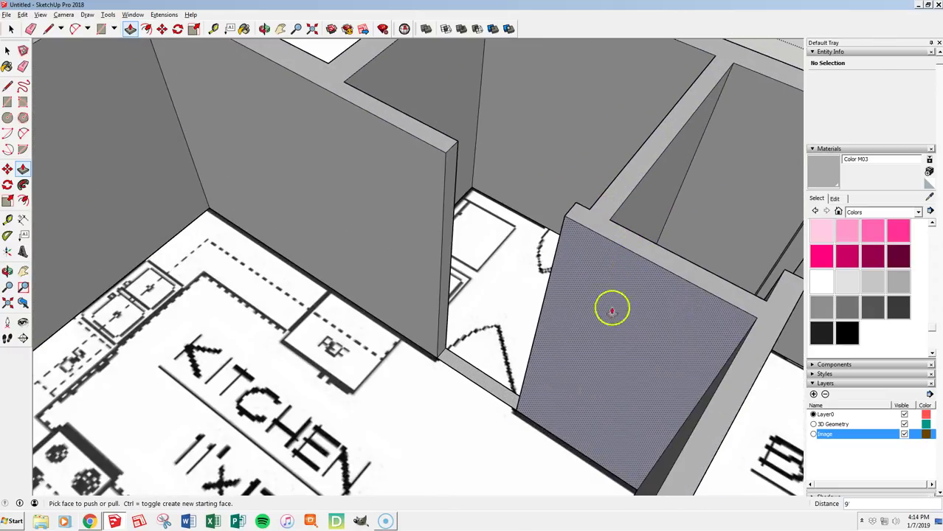
{"action": "left_click_drag", "start_coordinate": [516, 390], "coordinate": [589, 225]}
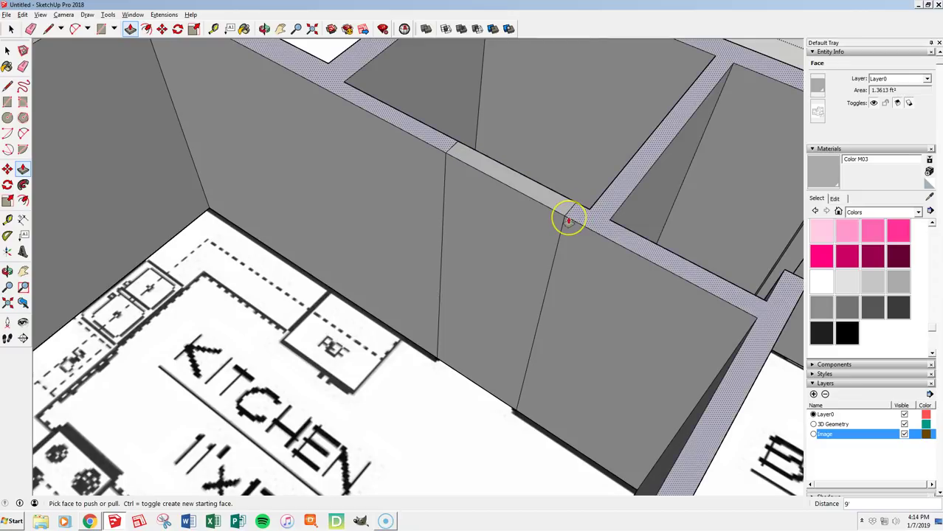
Step: Place a horizontal guide on the kitchen side of the filled doorway, 7' above its bottom edge
{"action": "key", "text": "t"}
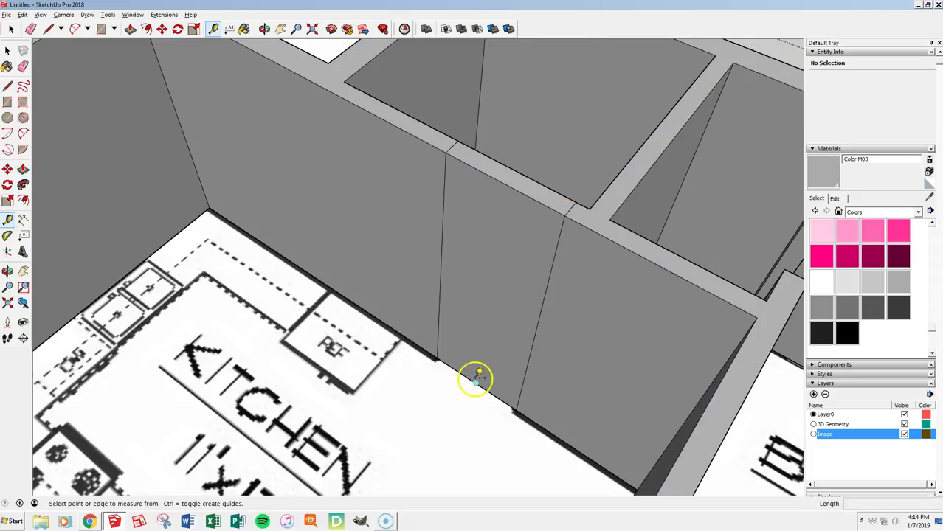
{"action": "left_click", "coordinate": [476, 383]}
{"action": "left_click", "coordinate": [515, 244]}
{"action": "left_click", "coordinate": [493, 395]}
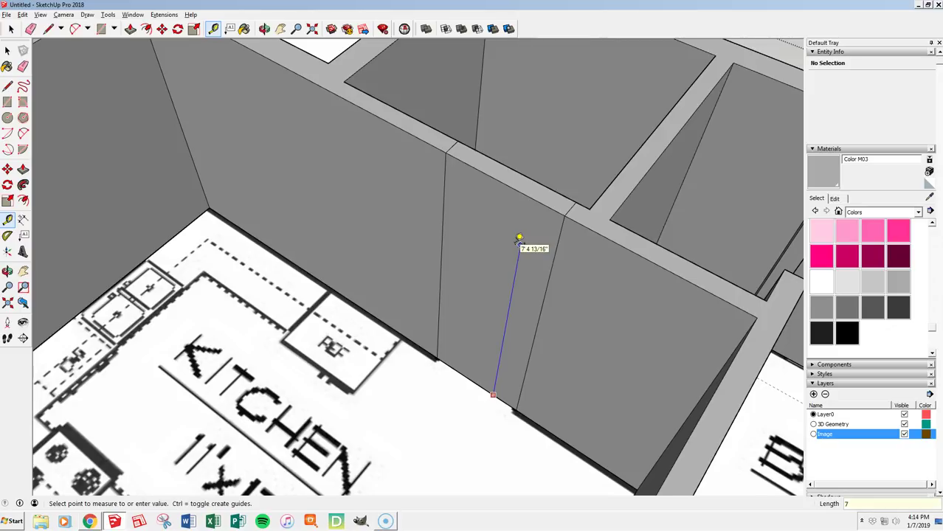
{"action": "left_click", "coordinate": [519, 239]}
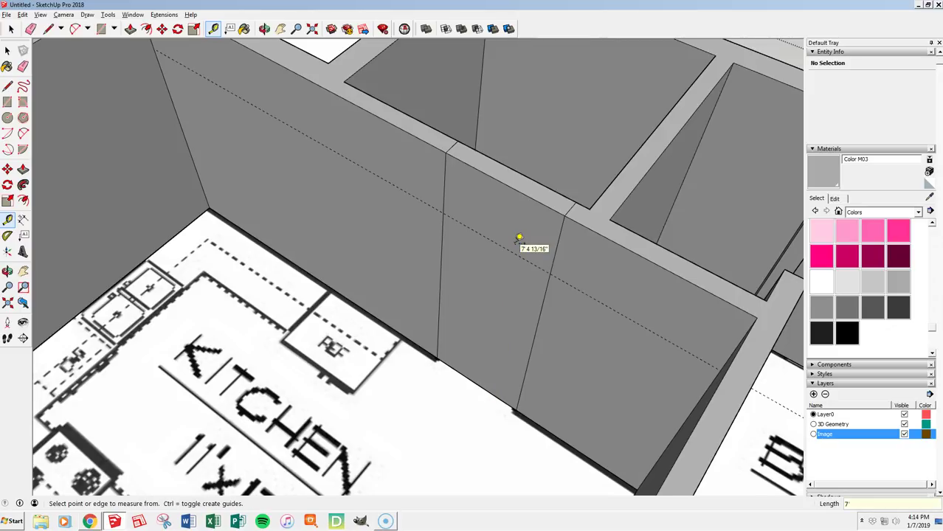
Step: Draw a line along the guide across the filled doorway and push the panel below it 5 1/2" through the wall
{"action": "key", "text": "l"}
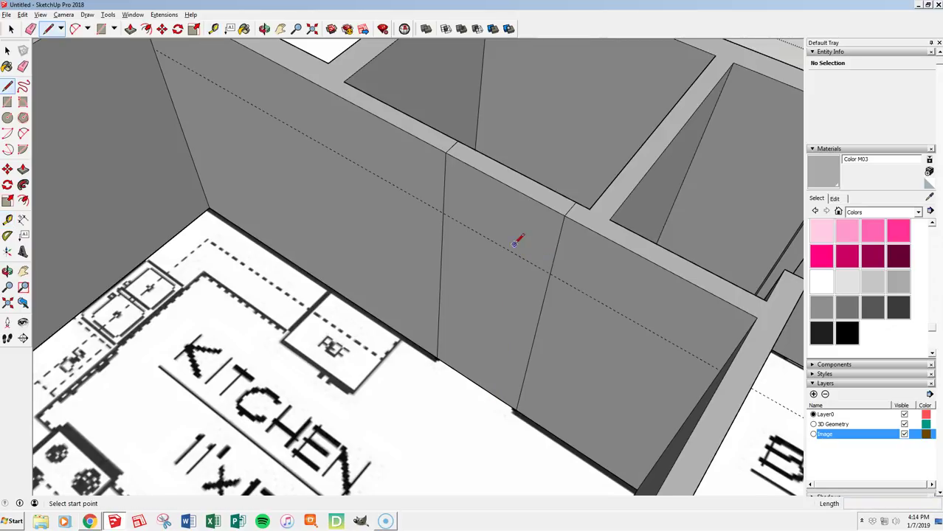
{"action": "left_click", "coordinate": [443, 214]}
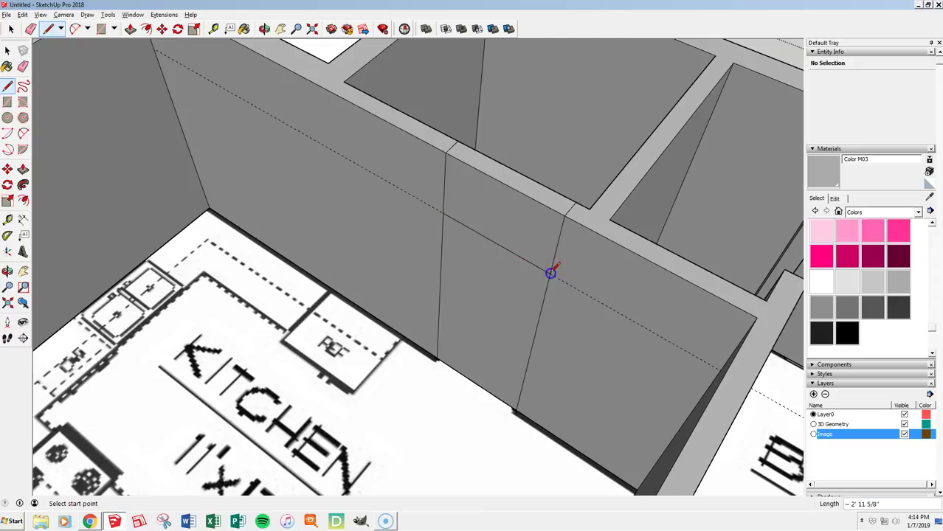
{"action": "key", "text": "p"}
{"action": "double_click", "coordinate": [505, 279]}
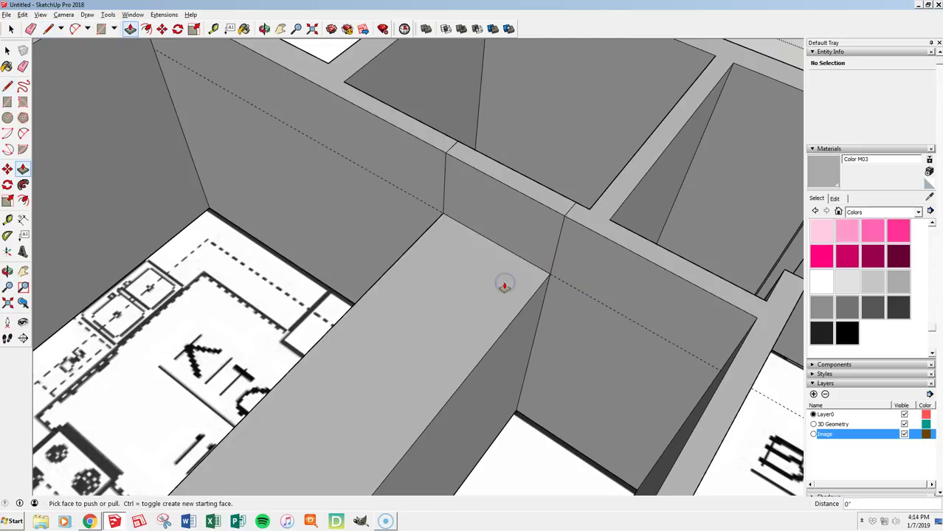
{"action": "key", "text": "ctrl+z"}
{"action": "left_click", "coordinate": [498, 283]}
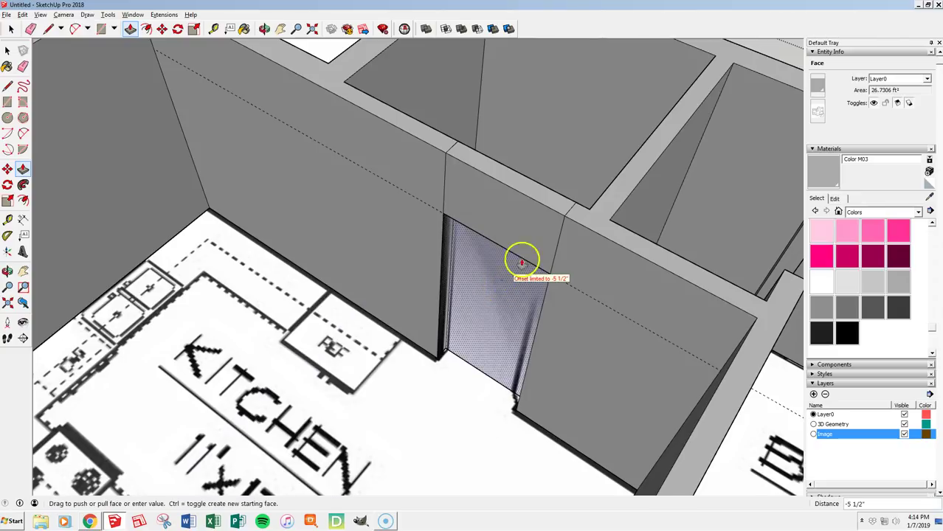
{"action": "left_click", "coordinate": [562, 201]}
Step: Erase the two leftover vertical edges on the kitchen wall above the new door opening
{"action": "middle_click_drag", "start_coordinate": [563, 203], "coordinate": [433, 72]}
{"action": "key", "text": "Escape"}
{"action": "key", "text": "e"}
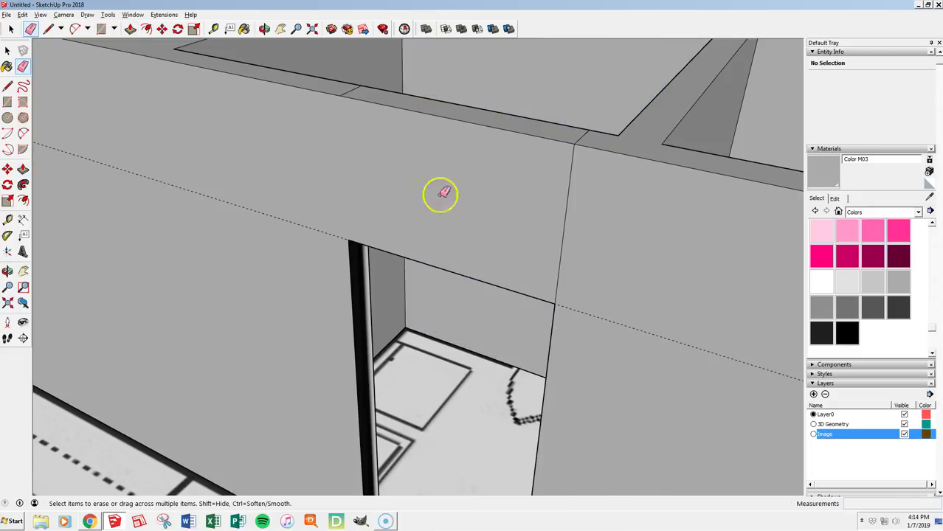
{"action": "scroll", "coordinate": [569, 214], "scroll_direction": "down", "scroll_amount": 1}
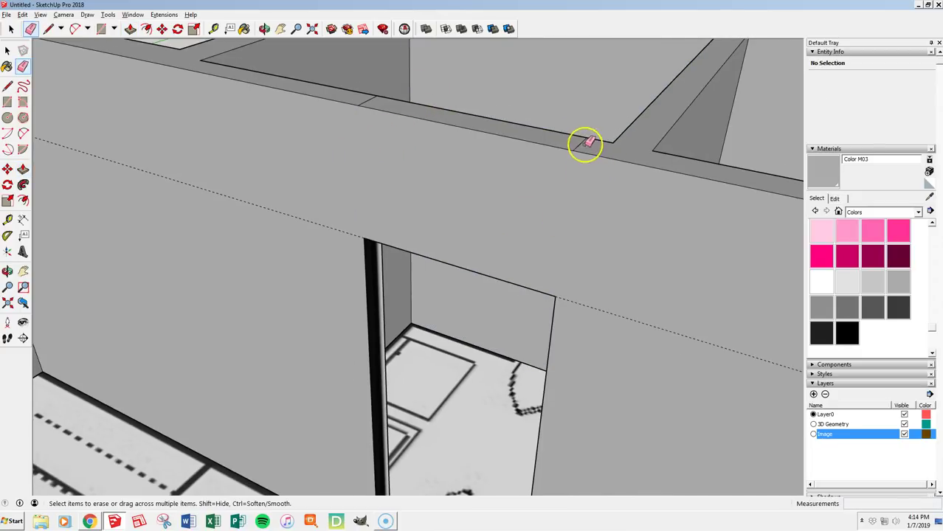
Step: Examine the cut kitchen-to-laundry doorway close up and in relation to the surrounding walls
{"action": "scroll", "coordinate": [436, 188], "scroll_direction": "down", "scroll_amount": 4}
{"action": "scroll", "coordinate": [381, 232], "scroll_direction": "down", "scroll_amount": 5}
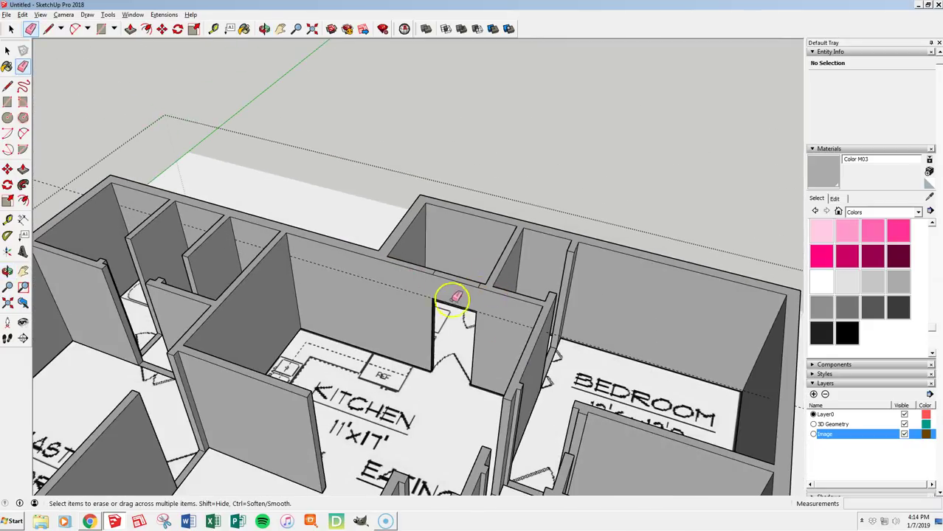
{"action": "scroll", "coordinate": [455, 298], "scroll_direction": "down", "scroll_amount": 3}
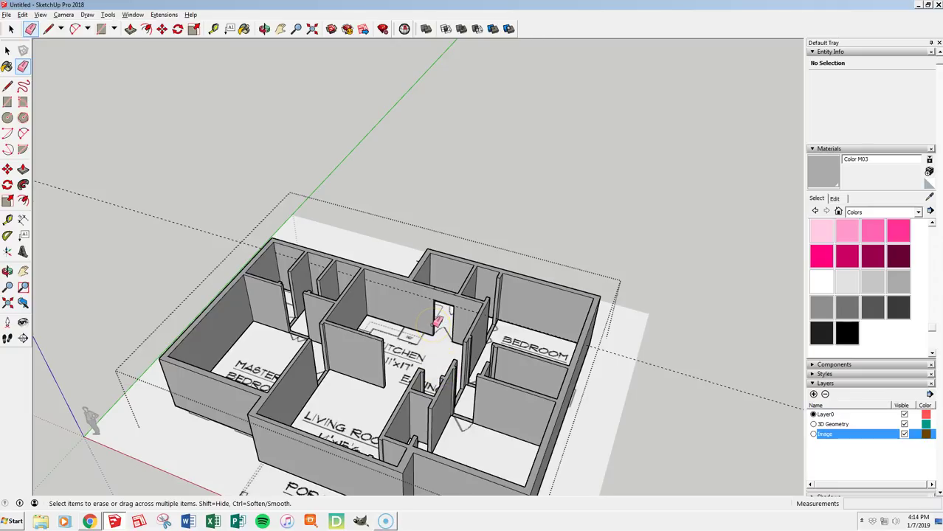
{"action": "scroll", "coordinate": [441, 312], "scroll_direction": "up", "scroll_amount": 3}
{"action": "scroll", "coordinate": [440, 313], "scroll_direction": "down", "scroll_amount": 3}
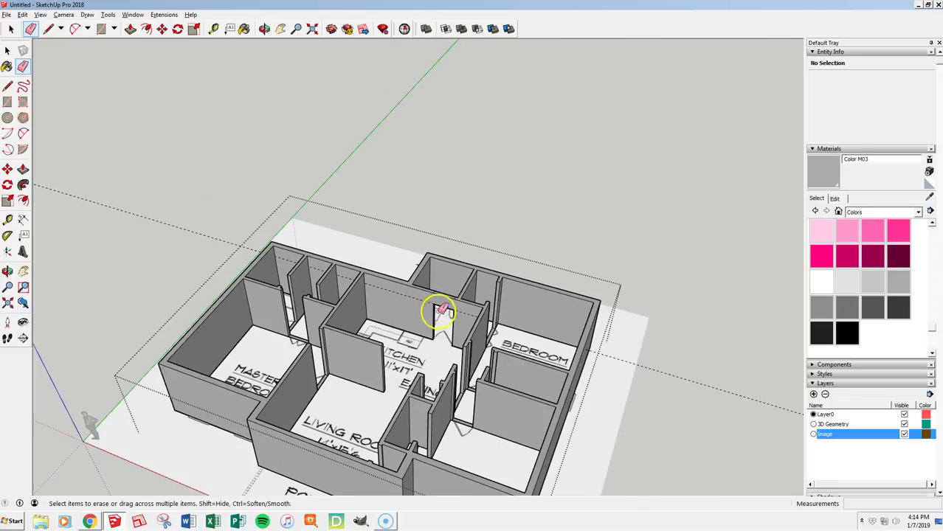
{"action": "scroll", "coordinate": [451, 333], "scroll_direction": "up", "scroll_amount": 6}
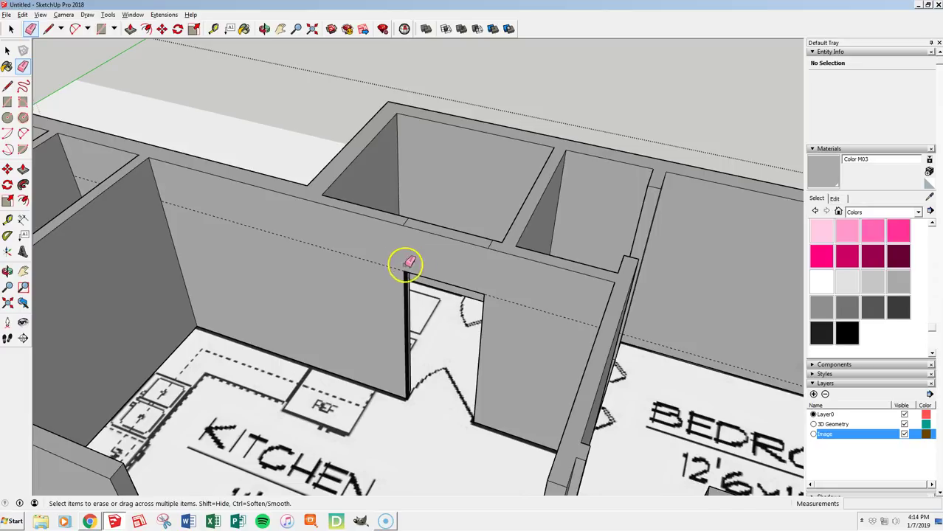
{"action": "scroll", "coordinate": [443, 369], "scroll_direction": "down", "scroll_amount": 8}
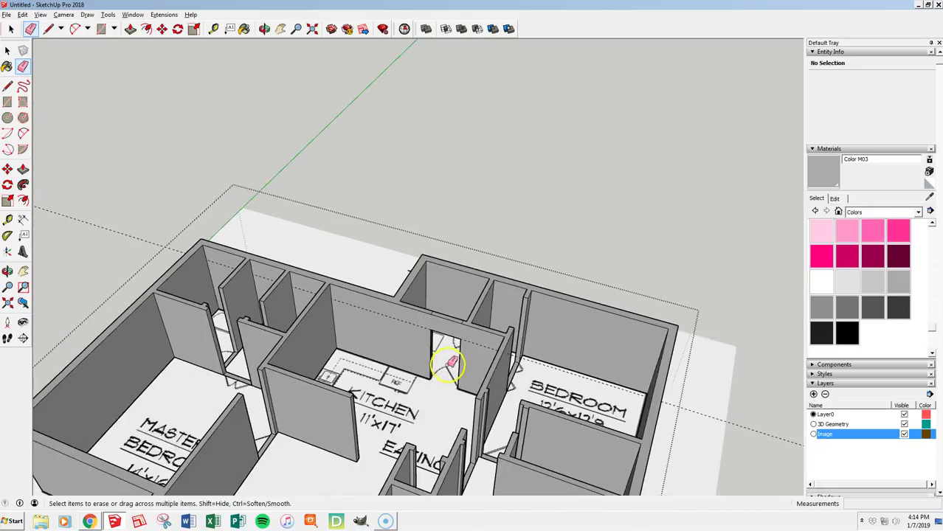
Step: Examine the walls and cut openings across the whole house from a low angle and from above
{"action": "mouse_move", "coordinate": [442, 374]}
{"action": "middle_mouse_down"}
{"action": "mouse_move", "coordinate": [384, 378]}
{"action": "mouse_move", "coordinate": [427, 348]}
{"action": "mouse_move", "coordinate": [204, 394]}
{"action": "mouse_move", "coordinate": [416, 357]}
{"action": "mouse_move", "coordinate": [288, 327]}
{"action": "mouse_move", "coordinate": [348, 337]}
{"action": "mouse_move", "coordinate": [273, 362]}
{"action": "mouse_move", "coordinate": [393, 341]}
{"action": "middle_mouse_up"}
{"action": "key", "text": "e"}
{"action": "scroll", "coordinate": [304, 360], "scroll_direction": "up", "scroll_amount": 5}
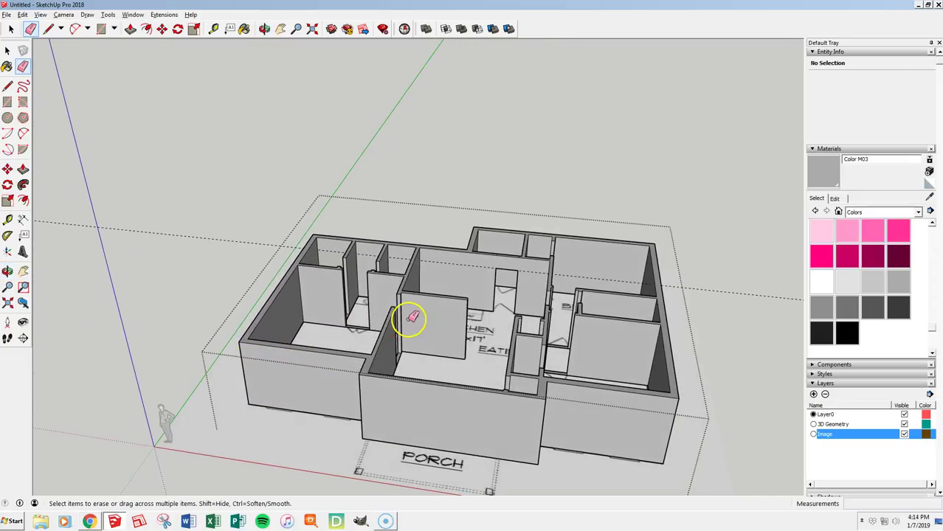
{"action": "mouse_move", "coordinate": [439, 274]}
{"action": "middle_mouse_down"}
{"action": "mouse_move", "coordinate": [459, 395]}
{"action": "mouse_move", "coordinate": [392, 331]}
{"action": "mouse_move", "coordinate": [452, 411]}
{"action": "mouse_move", "coordinate": [511, 351]}
{"action": "middle_mouse_up"}
{"action": "mouse_move", "coordinate": [652, 326]}
{"action": "middle_mouse_down"}
{"action": "mouse_move", "coordinate": [659, 276]}
{"action": "mouse_move", "coordinate": [391, 229]}
{"action": "mouse_move", "coordinate": [702, 375]}
{"action": "middle_mouse_up"}
{"action": "scroll", "coordinate": [564, 379], "scroll_direction": "up", "scroll_amount": 3}
{"action": "middle_click_drag", "start_coordinate": [565, 379], "coordinate": [539, 392]}
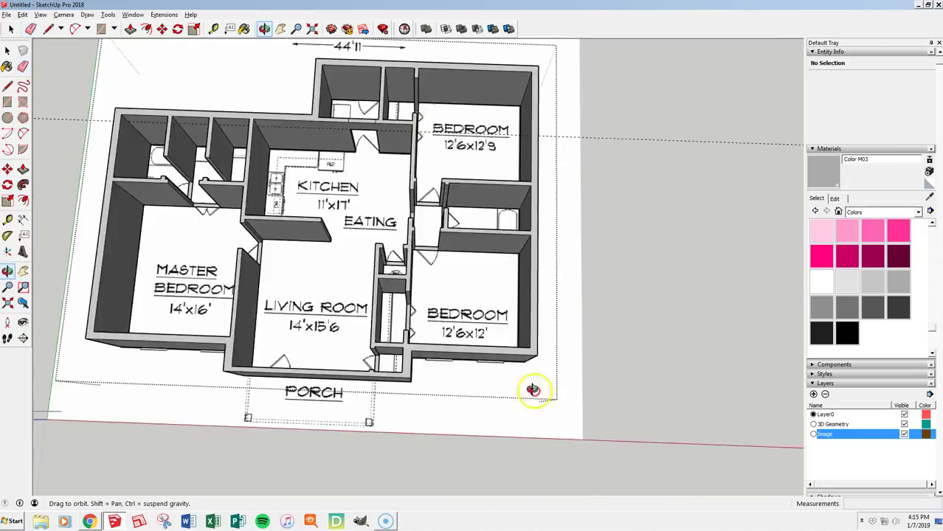
{"action": "scroll", "coordinate": [562, 347], "scroll_direction": "up", "scroll_amount": 2}
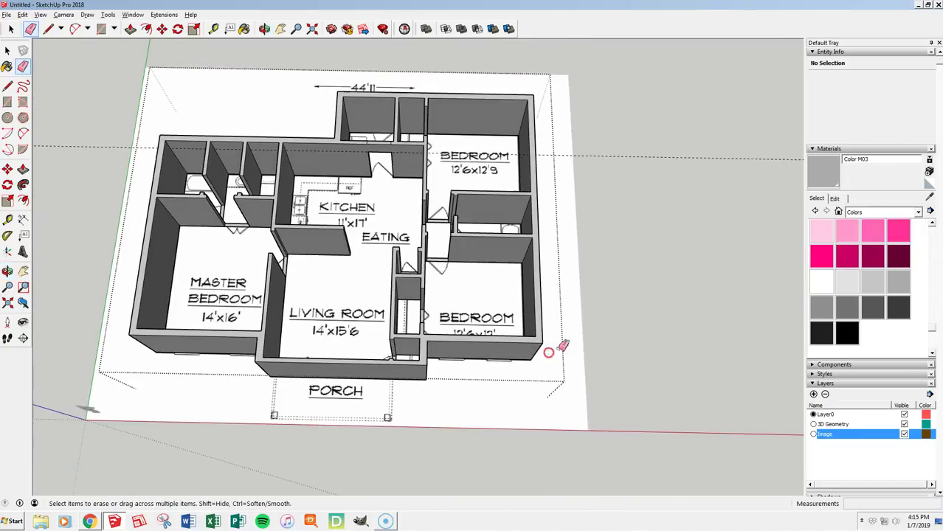
Step: Hide the Image layer to view the walls without the floor plan, and show the layer again
{"action": "left_click", "coordinate": [905, 435]}
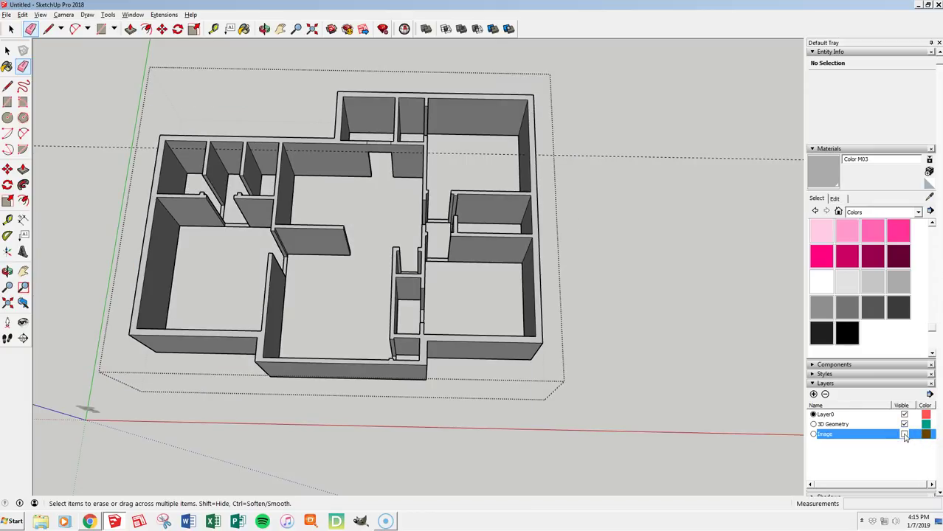
{"action": "left_click", "coordinate": [904, 435]}
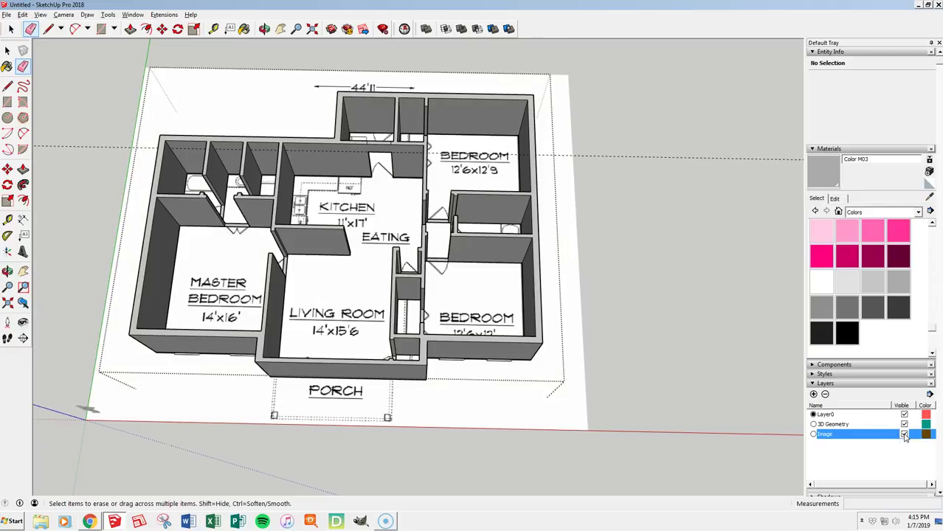
{"action": "left_click", "coordinate": [851, 392]}
Step: Switch to the Select tool and exit editing of the house wall group
{"action": "key", "text": "space"}
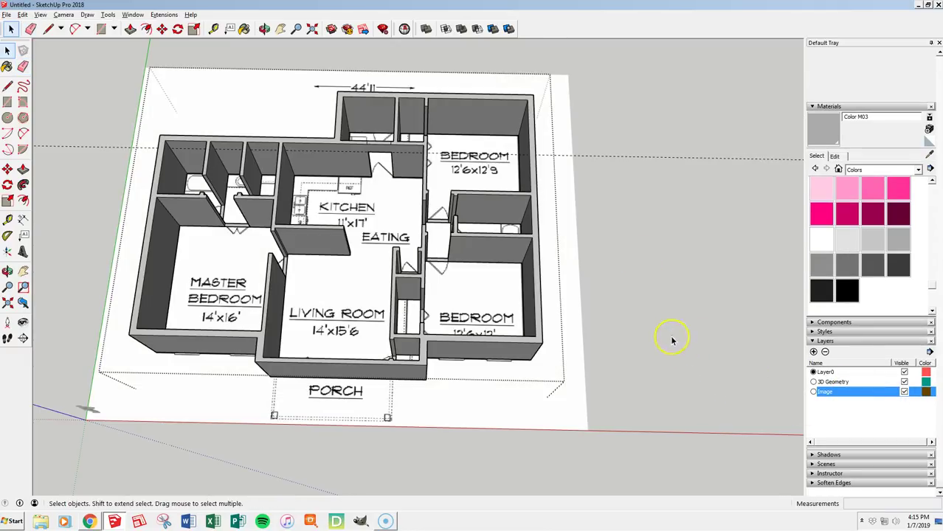
{"action": "scroll", "coordinate": [669, 333], "scroll_direction": "down", "scroll_amount": 3}
{"action": "scroll", "coordinate": [564, 158], "scroll_direction": "up", "scroll_amount": 4}
{"action": "mouse_move", "coordinate": [564, 158]}
{"action": "middle_mouse_down"}
{"action": "mouse_move", "coordinate": [569, 175]}
{"action": "mouse_move", "coordinate": [365, 229]}
{"action": "middle_mouse_up"}
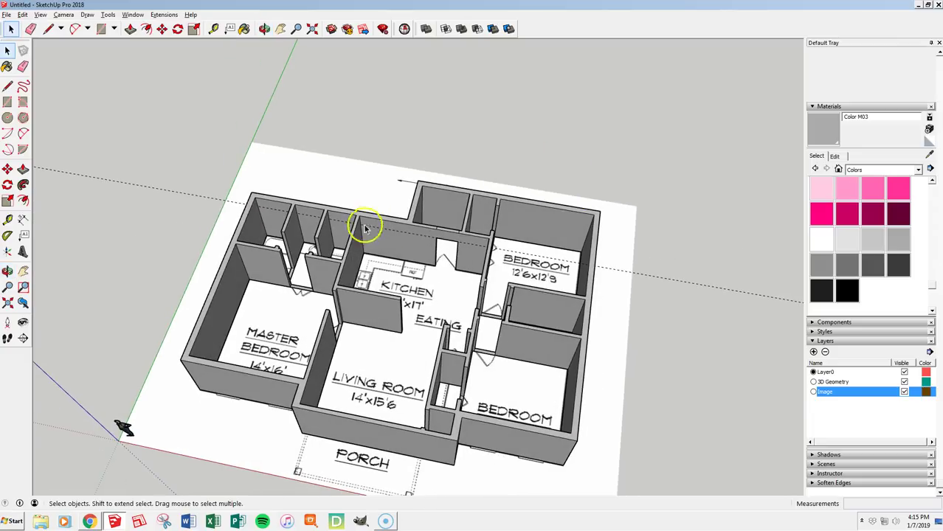